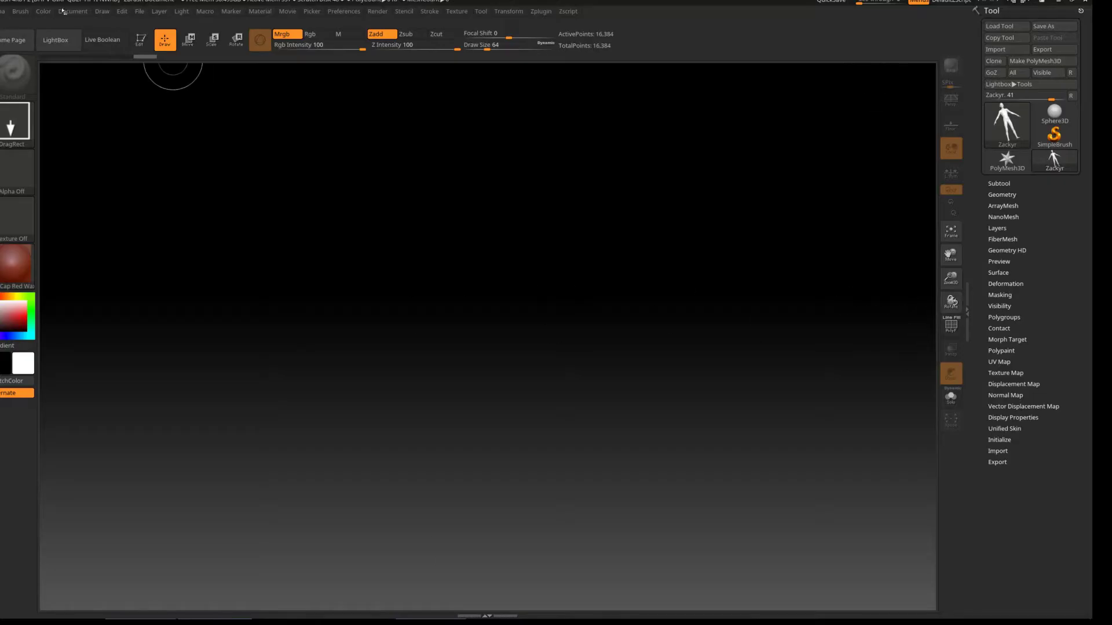
Send the loaded E1 Zackyr figure from DAZ Studio to ZBrush with GoZ
left_click(64, 11)
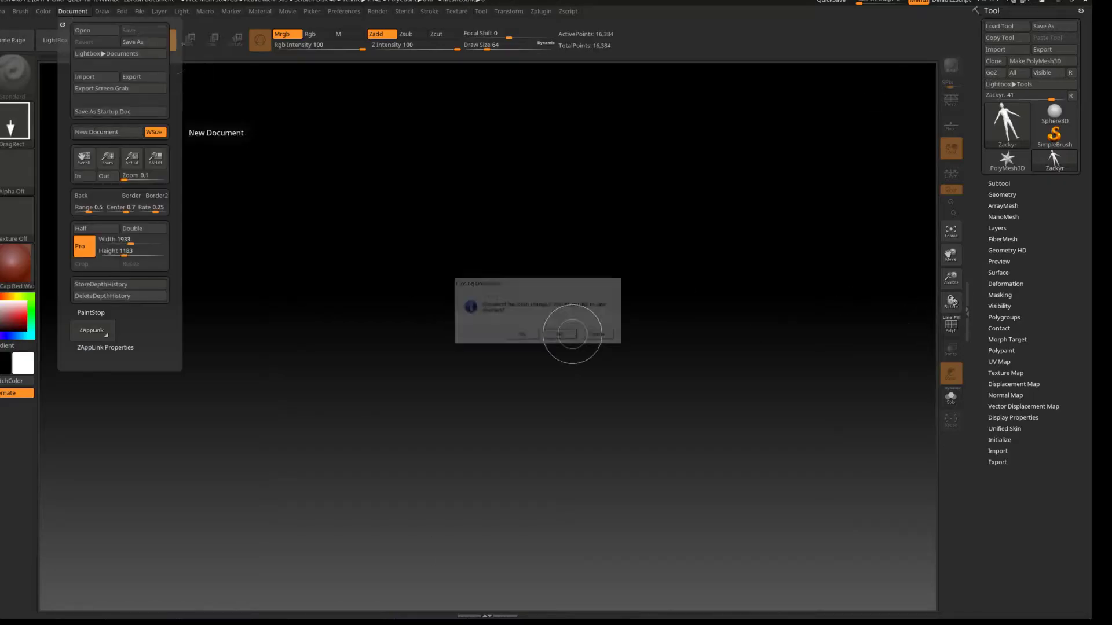
Load the Zackyr figure, zoom on the head, and subdivide the mesh to level 6
left_click(571, 332)
left_click_drag(951, 279, 1008, 311)
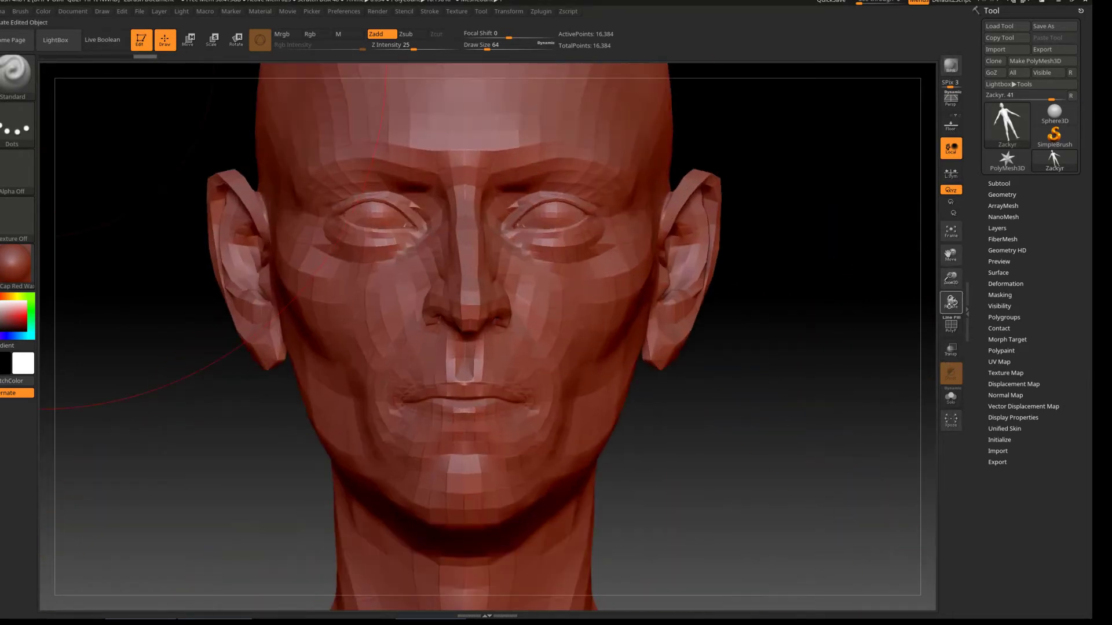
left_click(1003, 318)
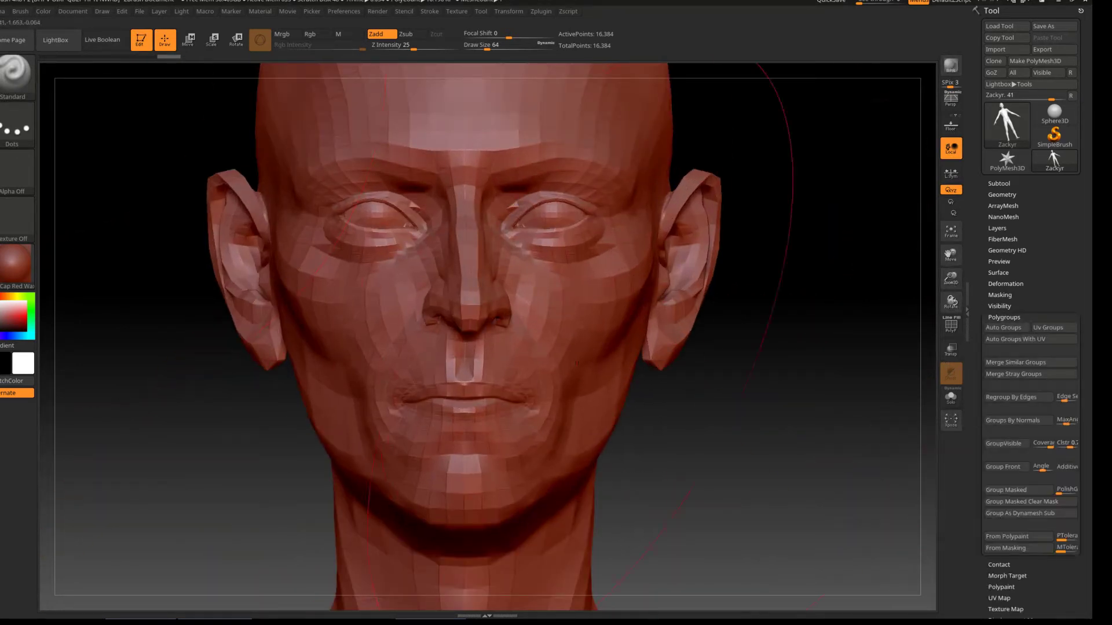
left_click(1002, 195)
left_click(1003, 280)
left_click(1003, 280)
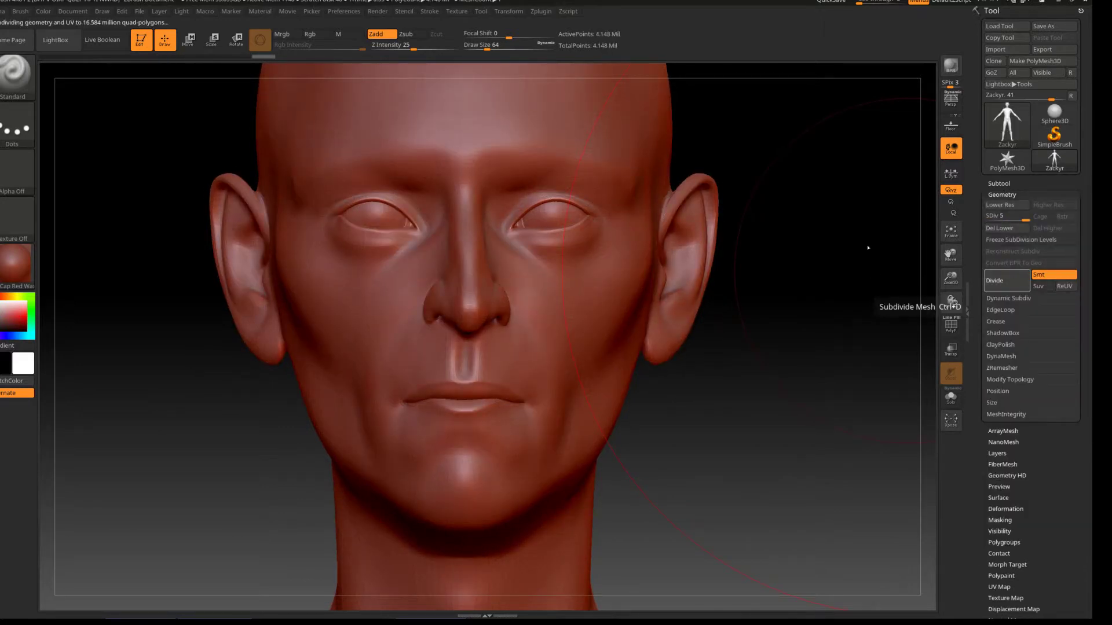
Start a texture import and pick the E1_Zackyr_Face_Diff3b face diffuse file
left_click(456, 11)
left_click(479, 155)
left_click(475, 115)
left_click(358, 64)
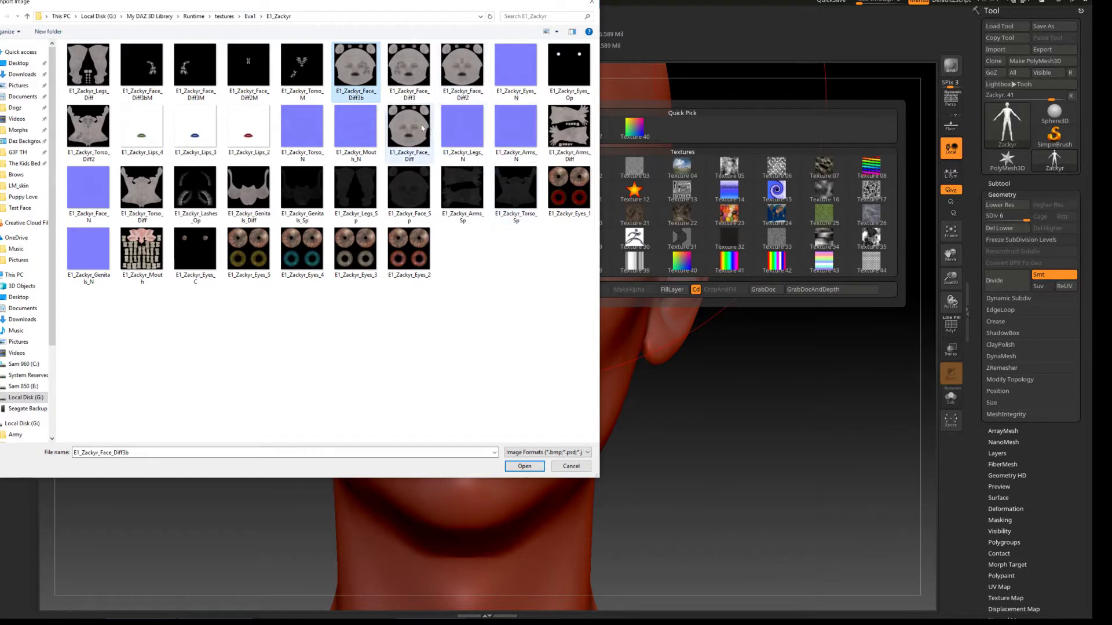
Confirm the E1_Zackyr_Face_Diff3b import so the head shows skin, then bring up the alpha options
key("Return")
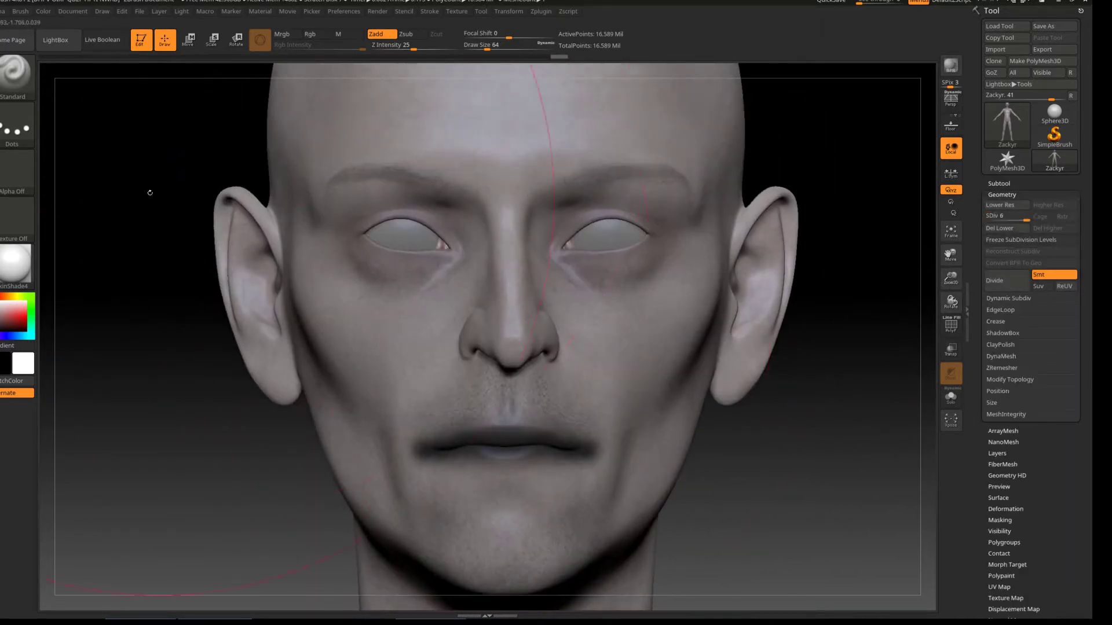
left_click(2, 178)
Start an alpha import and browse Desktop > ZExportImport for the skin alpha folder
left_click(70, 410)
left_click(19, 63)
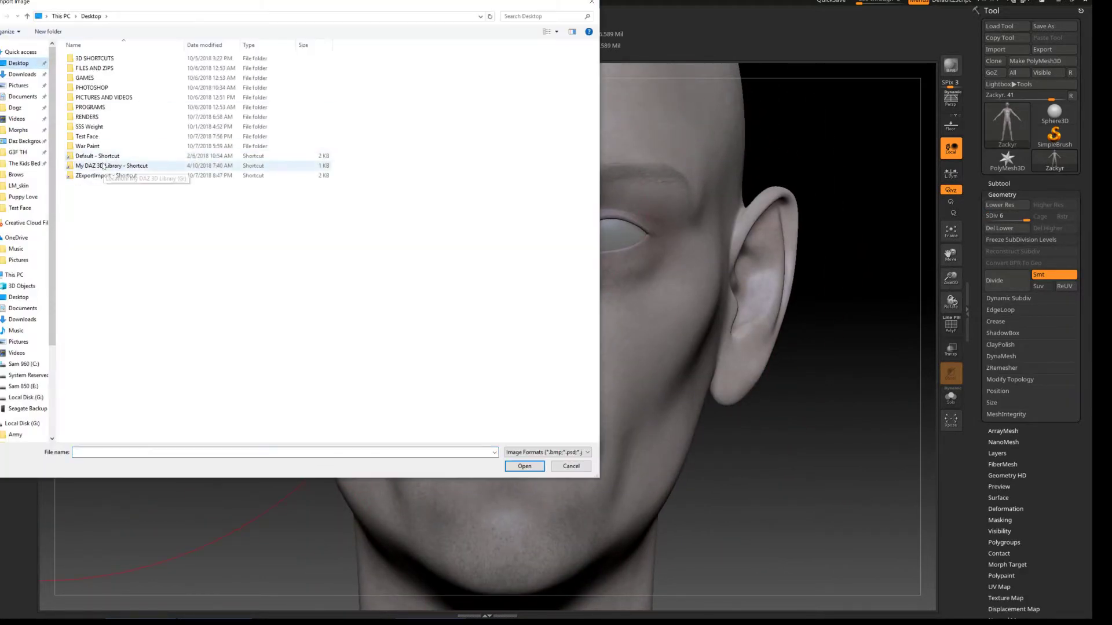
double_click(101, 142)
type("alf16")
scroll(325, 244, "down", 5)
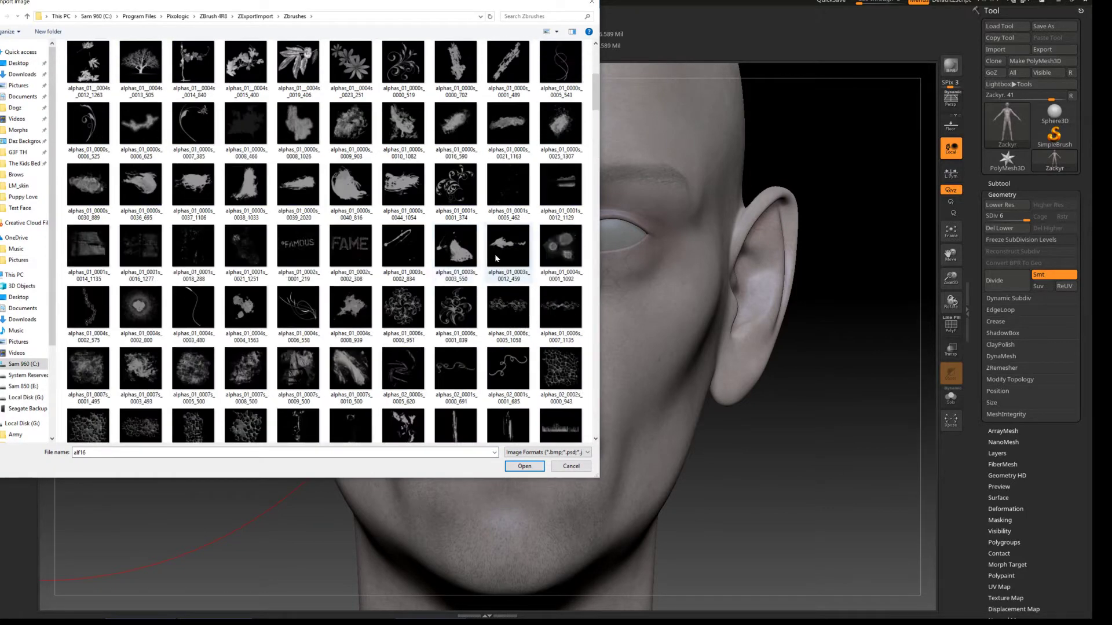
double_click(442, 120)
left_click(295, 15)
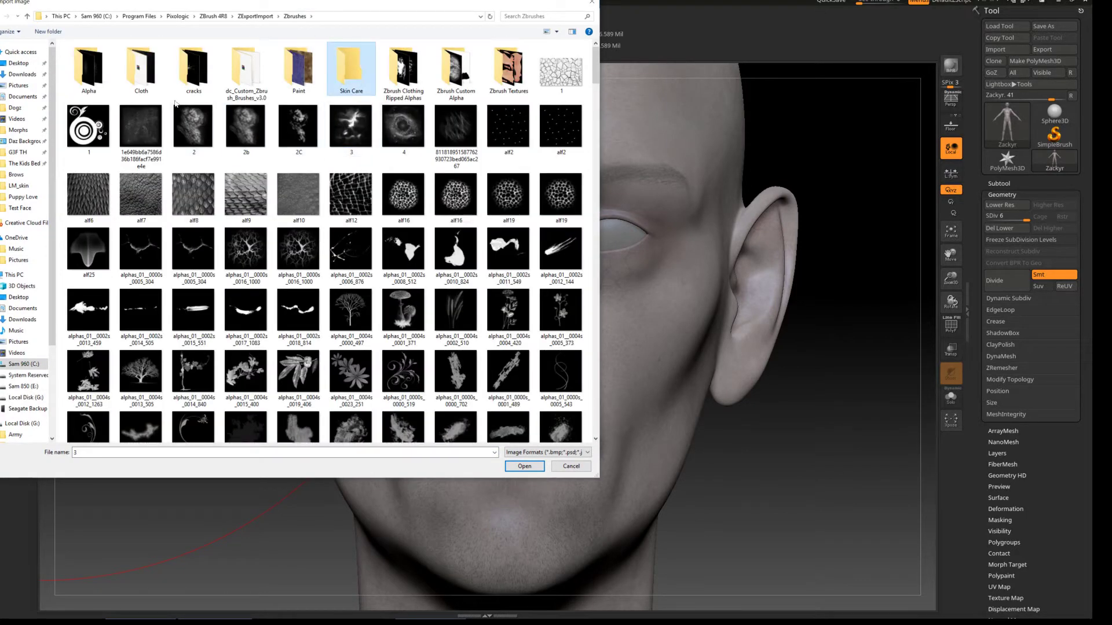
left_click(255, 16)
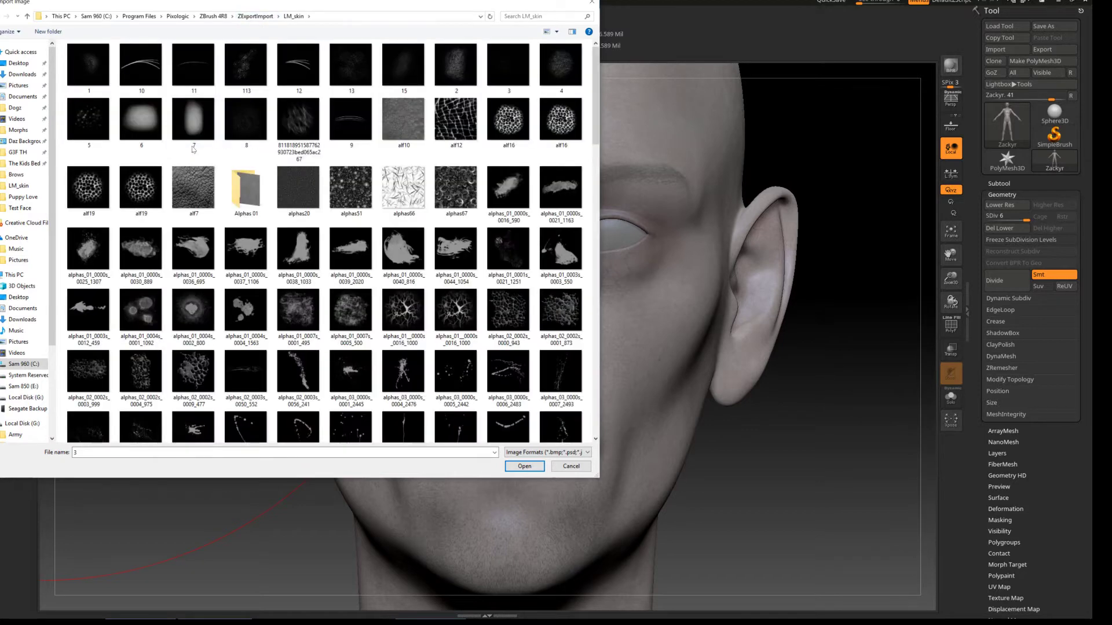
Import the sw_wrinkles_02 image from the LM_skin folder as the brush alpha
double_click(246, 191)
left_click(456, 379)
scroll(506, 162, "down", 5)
double_click(506, 162)
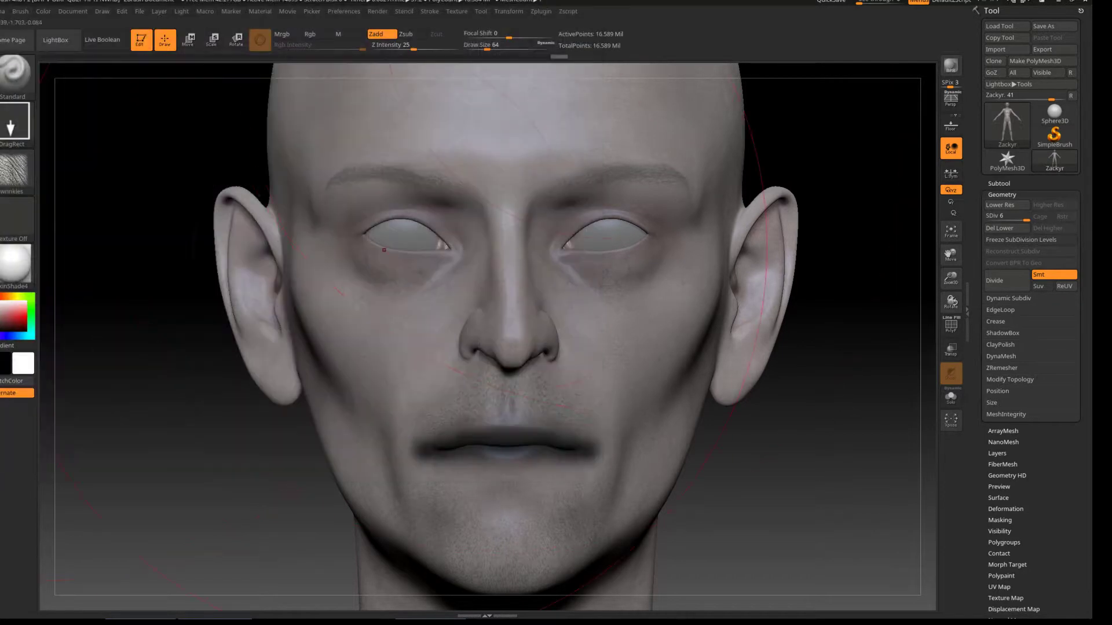
left_click(27, 366)
Turn on colour painting, undo a dark test stamp on the cheek, and raise Z Intensity to 12
left_click(317, 34)
left_click_drag(405, 336, 440, 377)
key("ctrl")
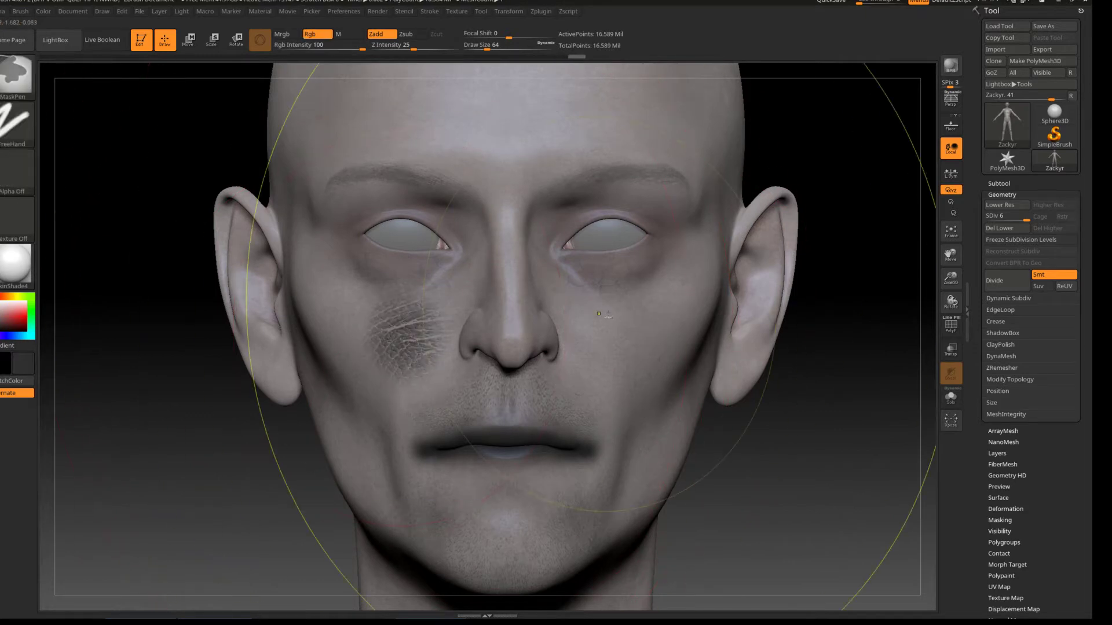
key("ctrl+z")
right_click_drag(500, 278, 680, 273)
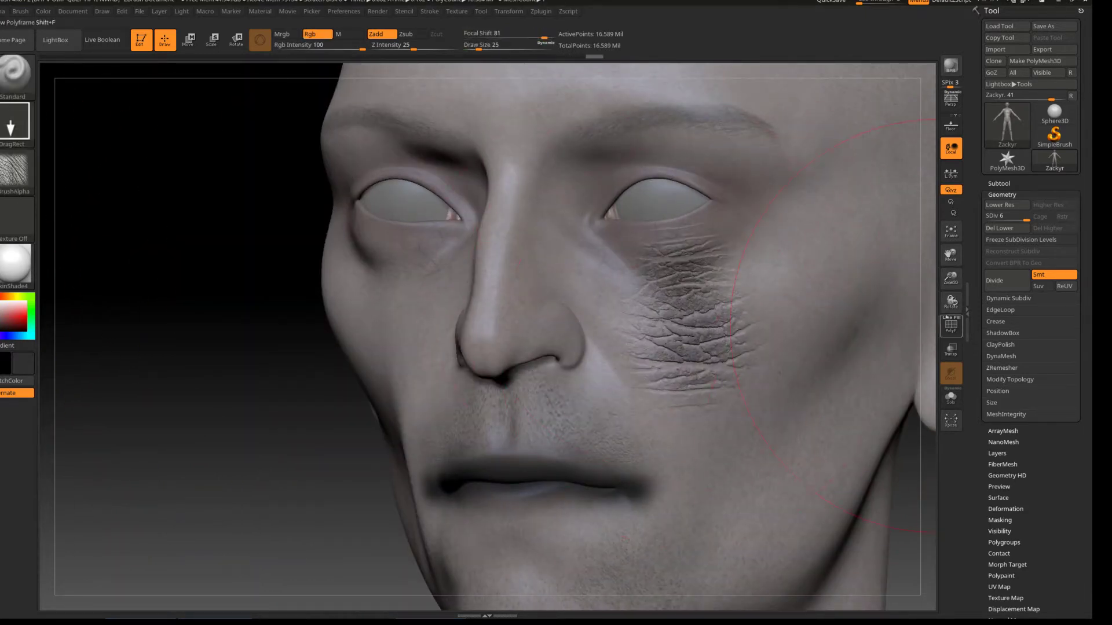
right_click_drag(677, 312, 446, 310)
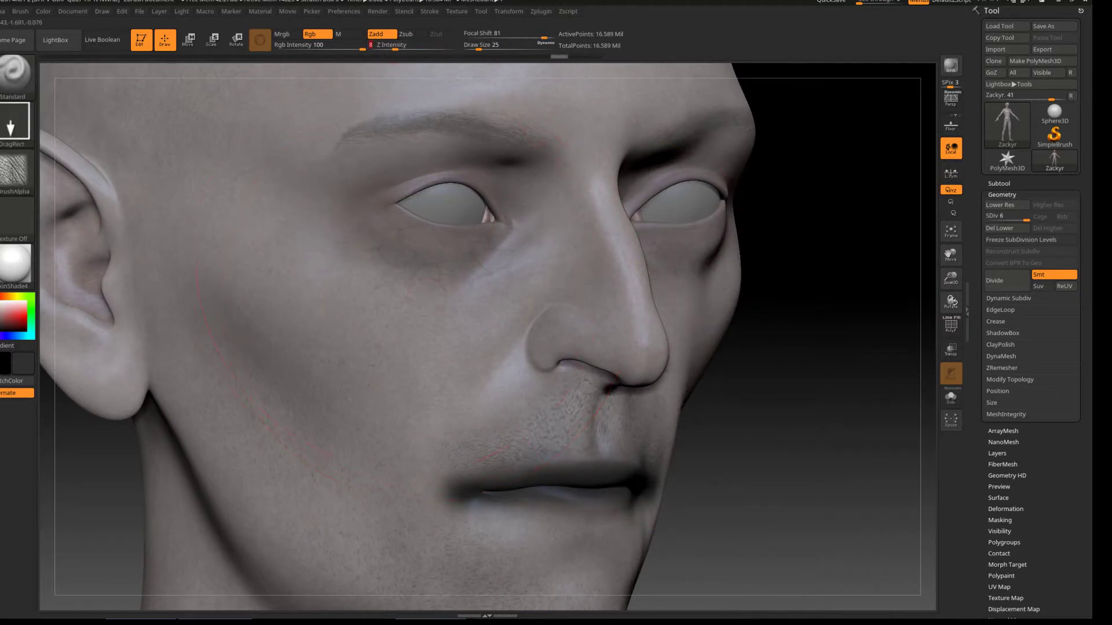
left_click_drag(395, 45, 400, 44)
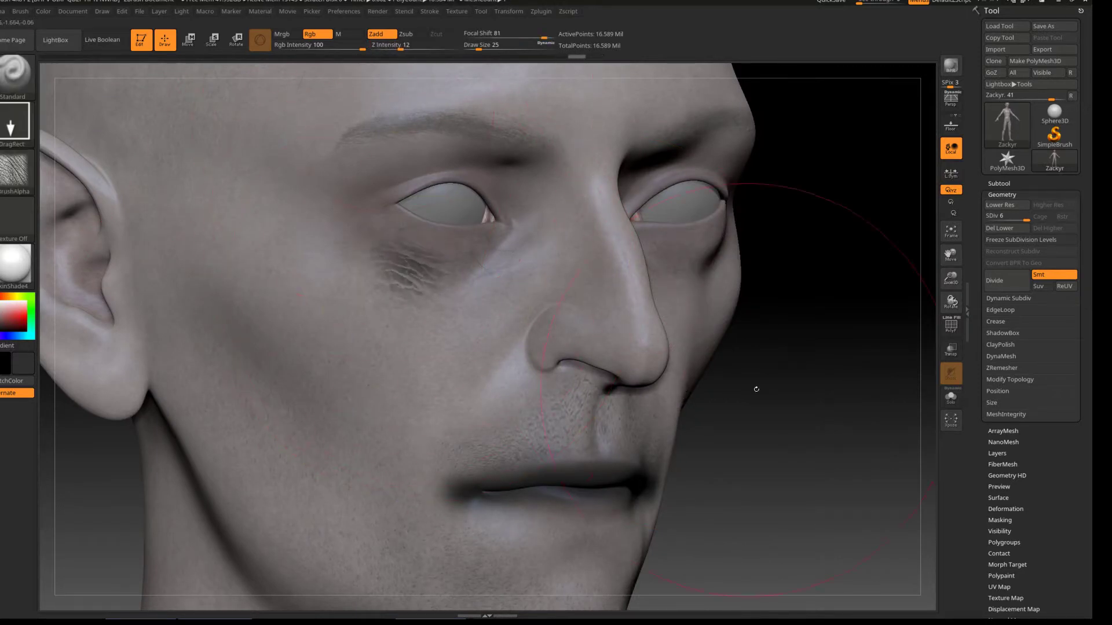
Stamp wrinkle patches under the left eye, across the forehead and along the brow
left_click_drag(354, 348, 394, 318)
mouse_move(939, 298)
right_mouse_down()
mouse_move(750, 232)
mouse_move(637, 174)
right_mouse_up()
left_click_drag(541, 121, 640, 168)
right_click_drag(640, 168, 522, 211)
left_click_drag(521, 211, 406, 127)
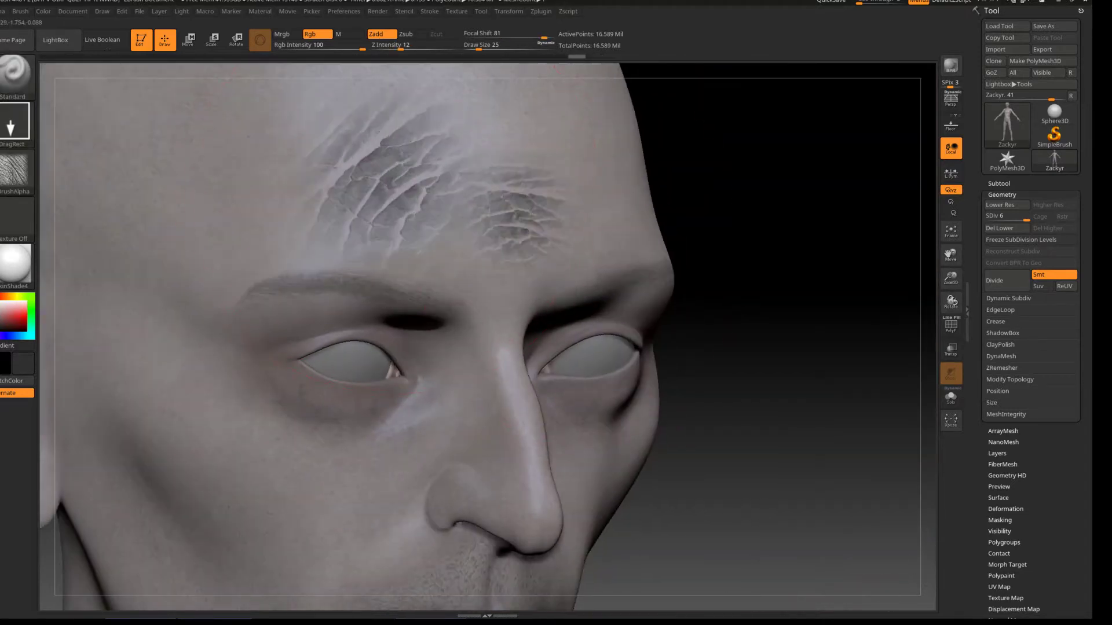
mouse_move(951, 301)
left_mouse_down()
mouse_move(606, 162)
mouse_move(637, 191)
left_mouse_up()
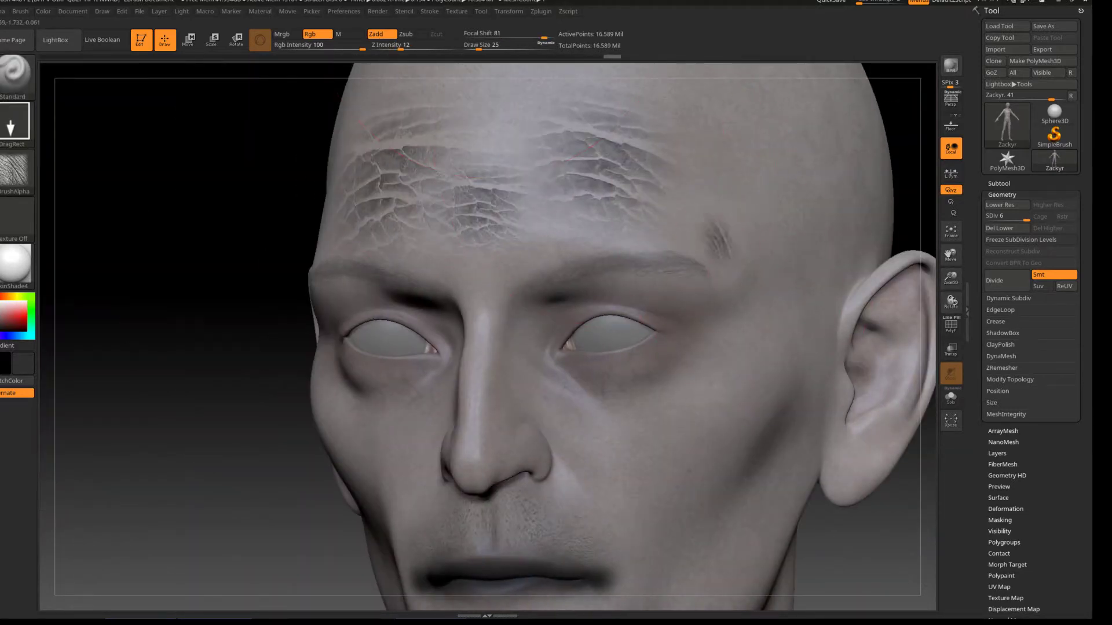
right_click_drag(718, 244, 342, 214)
left_click_drag(405, 226, 498, 307)
left_click_drag(614, 220, 689, 313)
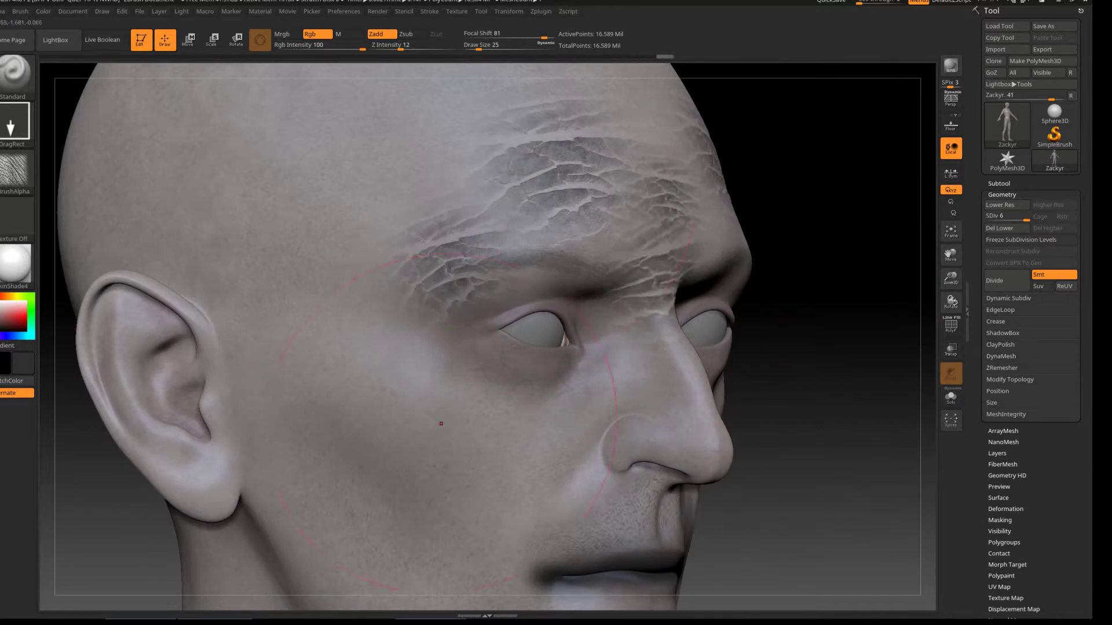
left_click_drag(347, 399, 475, 533)
Stamp wrinkles across the right cheek, the chin and along the nose bridge
right_click_drag(475, 532, 828, 462)
left_click_drag(771, 472, 704, 403)
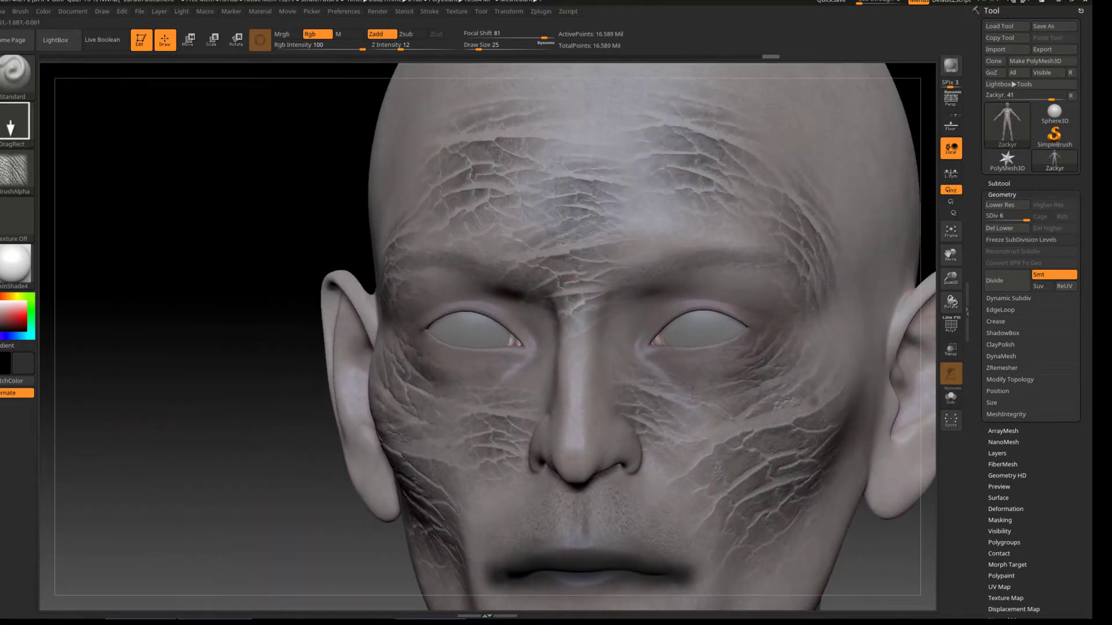
left_click_drag(753, 451, 713, 400)
right_click_drag(637, 406, 533, 244, "alt")
left_click_drag(694, 463, 643, 377)
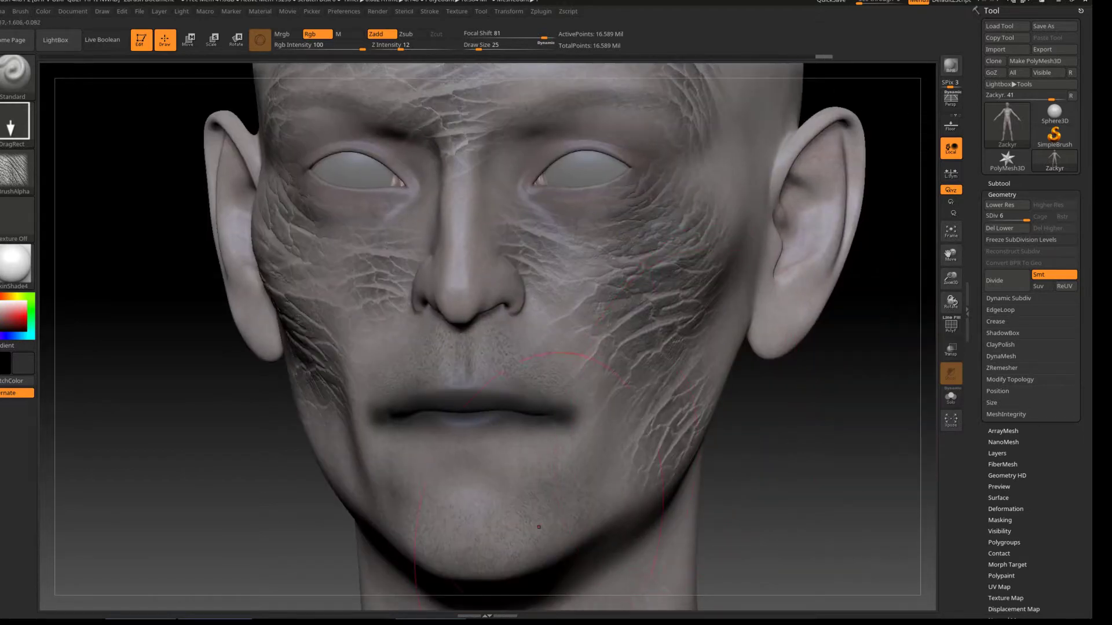
left_click_drag(477, 547, 307, 533)
left_click_drag(545, 510, 614, 446)
left_click_drag(550, 348, 602, 290)
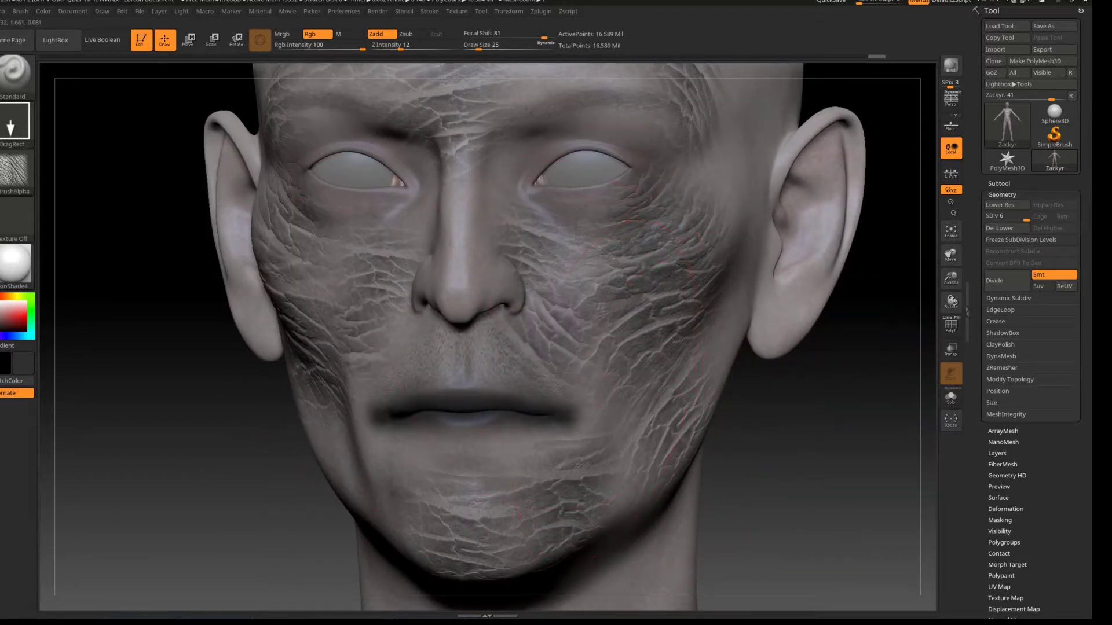
left_click_drag(469, 225, 481, 145)
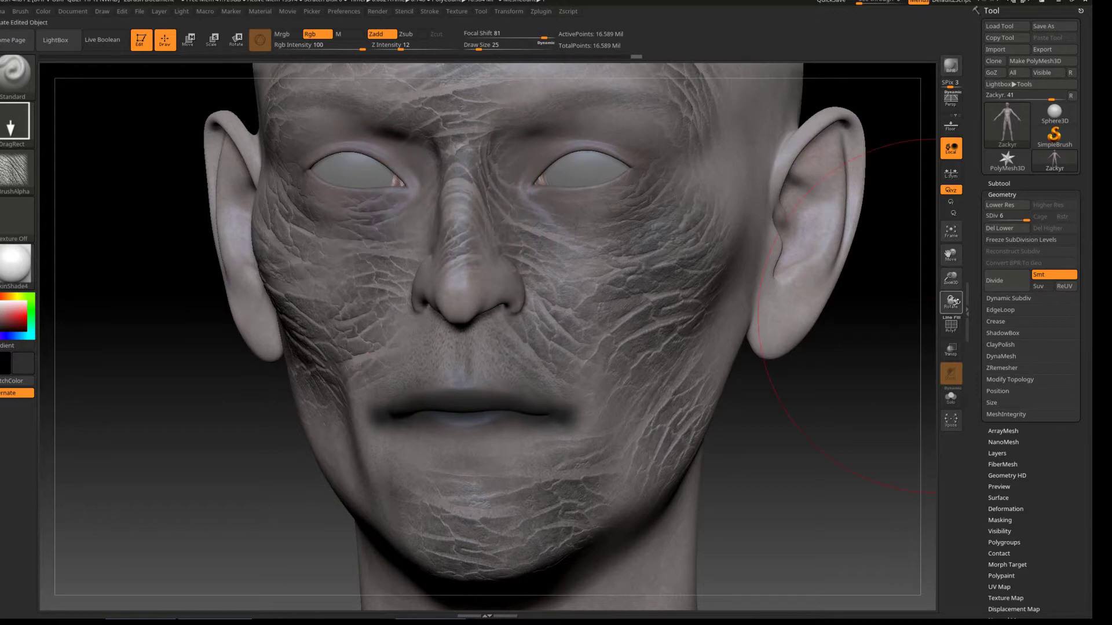
Cover the left cheek and jaw with wrinkle stamps from a three-quarter angle
left_click_drag(953, 298, 904, 301)
left_click_drag(301, 469, 249, 417)
left_click_drag(162, 173, 116, 127)
left_click_drag(232, 272, 174, 215)
left_click_drag(312, 319, 272, 283)
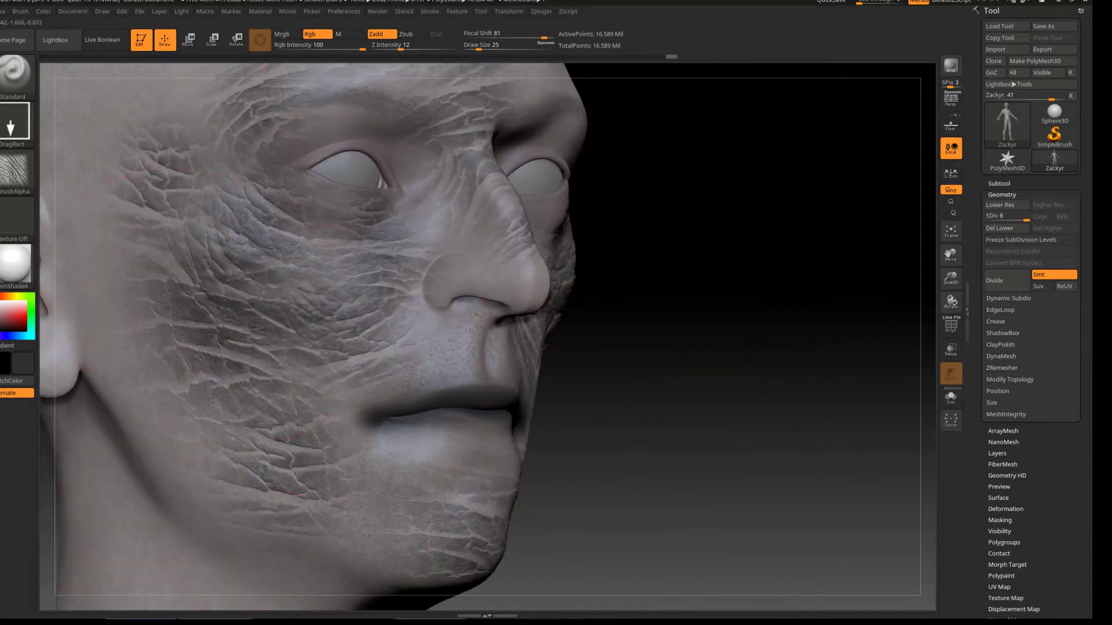
left_click_drag(325, 382, 278, 325)
left_click_drag(185, 278, 121, 208)
left_click_drag(162, 365, 87, 278)
Add wrinkles beside the nose and review the forehead, mouth and chin from several angles
left_click_drag(665, 449, 321, 315)
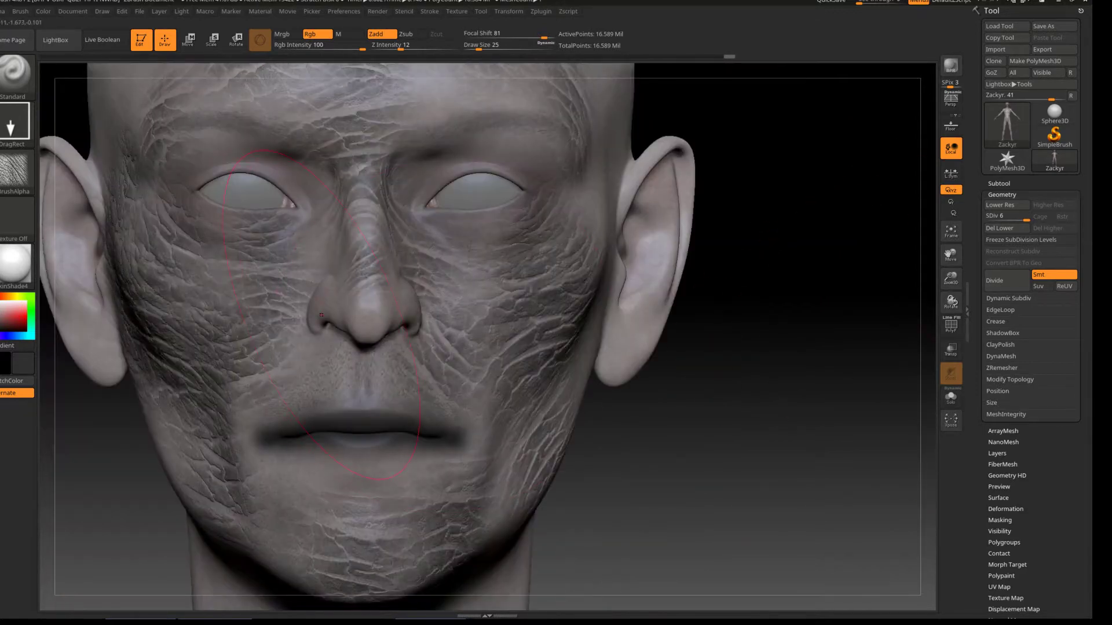
left_click_drag(463, 289, 504, 255)
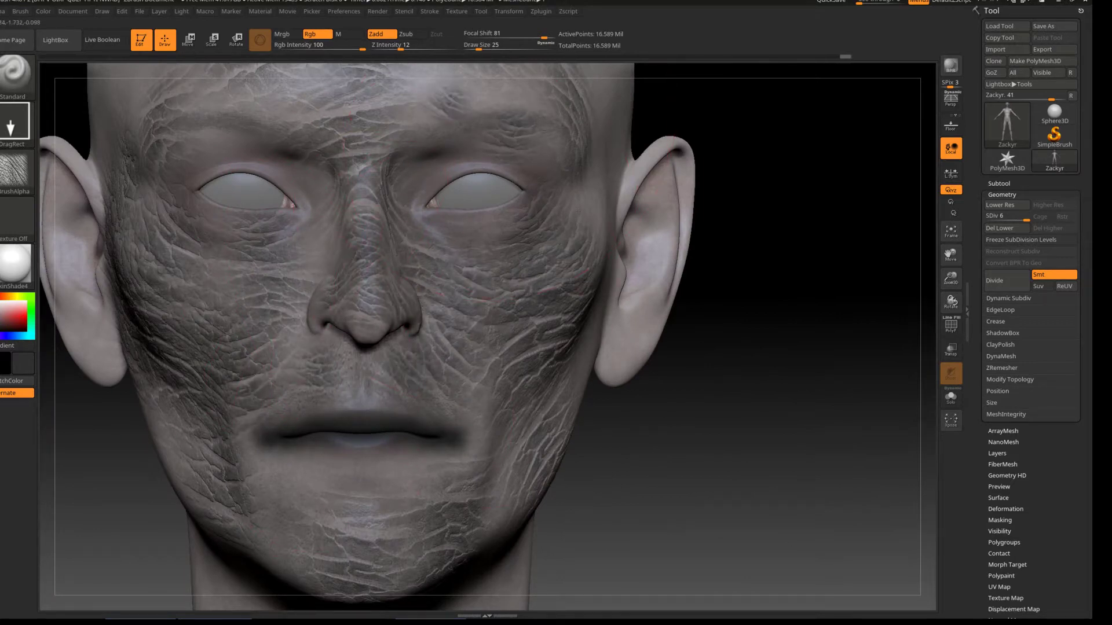
left_click_drag(951, 255, 423, 180)
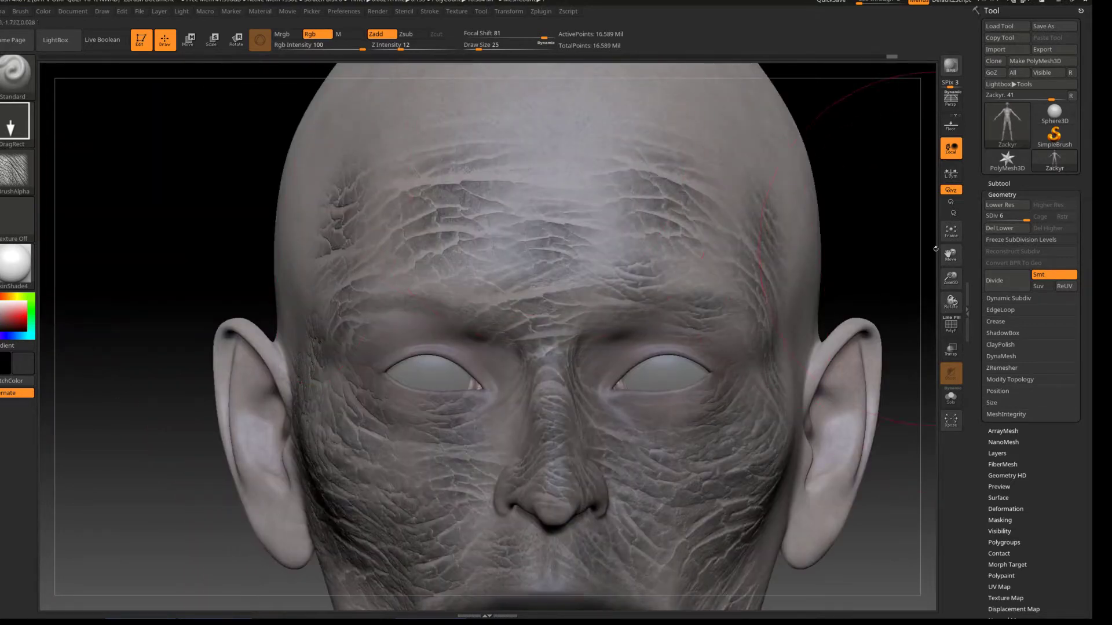
left_click_drag(936, 249, 412, 352)
left_click_drag(951, 301, 832, 286)
Frame the head in perspective and stamp cracked skin texture across the forehead
key("f")
left_click_drag(950, 255, 944, 243)
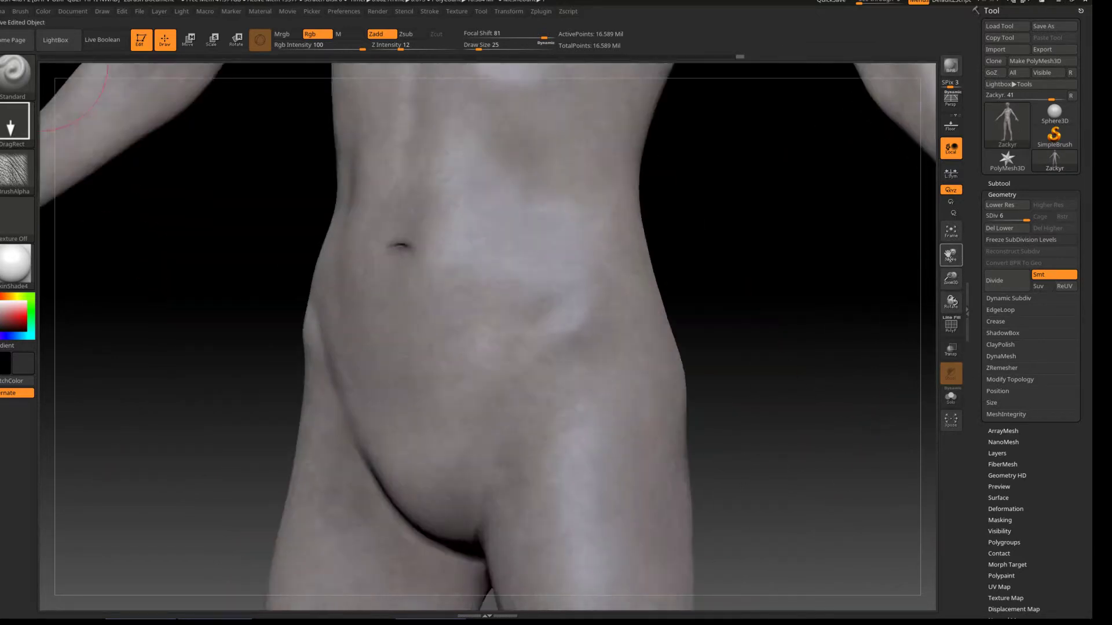
left_click(950, 99)
left_click_drag(951, 301, 449, 302)
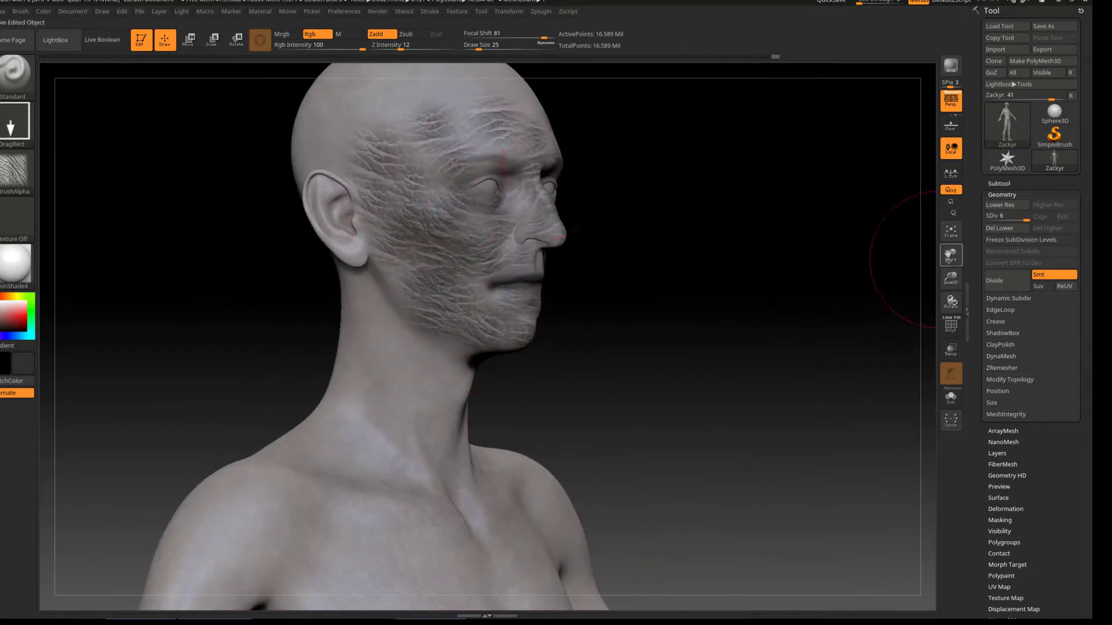
left_click_drag(950, 255, 572, 121)
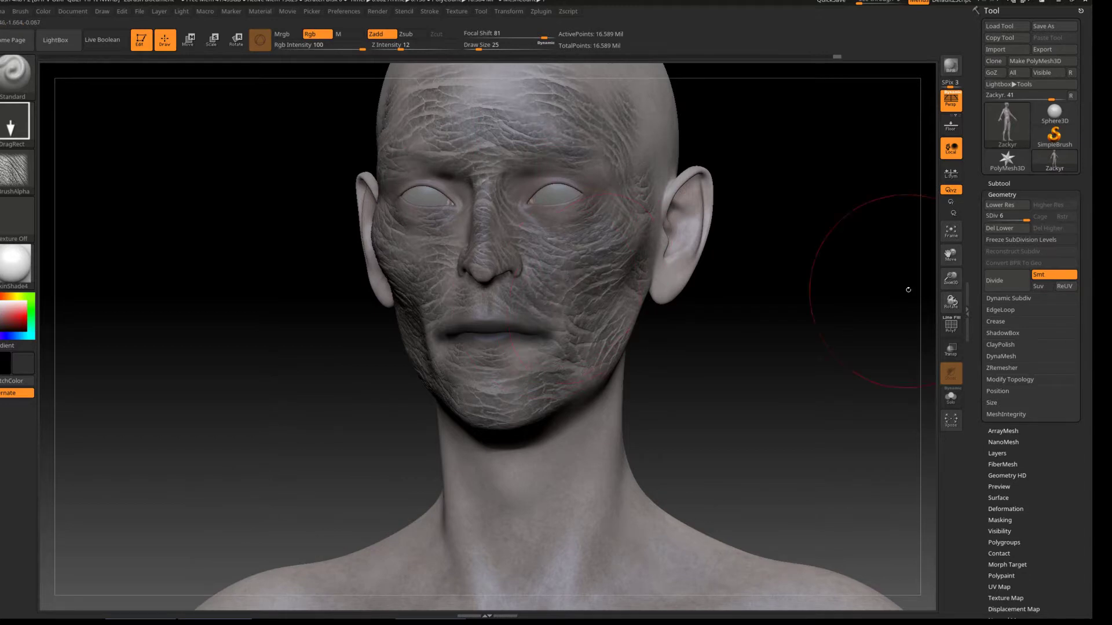
left_click_drag(847, 332, 357, 308)
mouse_move(912, 279)
left_mouse_down()
mouse_move(472, 225)
mouse_move(440, 133)
left_mouse_up()
left_click_drag(377, 192, 347, 139)
left_click_drag(521, 191, 556, 150)
left_click_drag(811, 290, 724, 278)
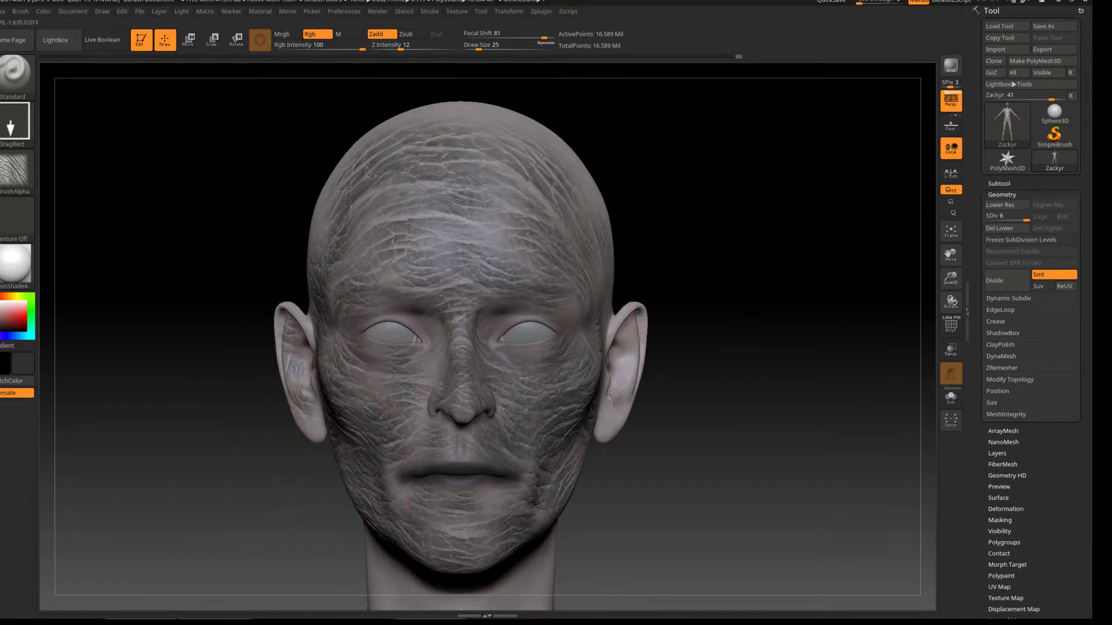
Stamp cracked skin in front of the ear and across the cheek
left_click_drag(945, 277, 508, 241)
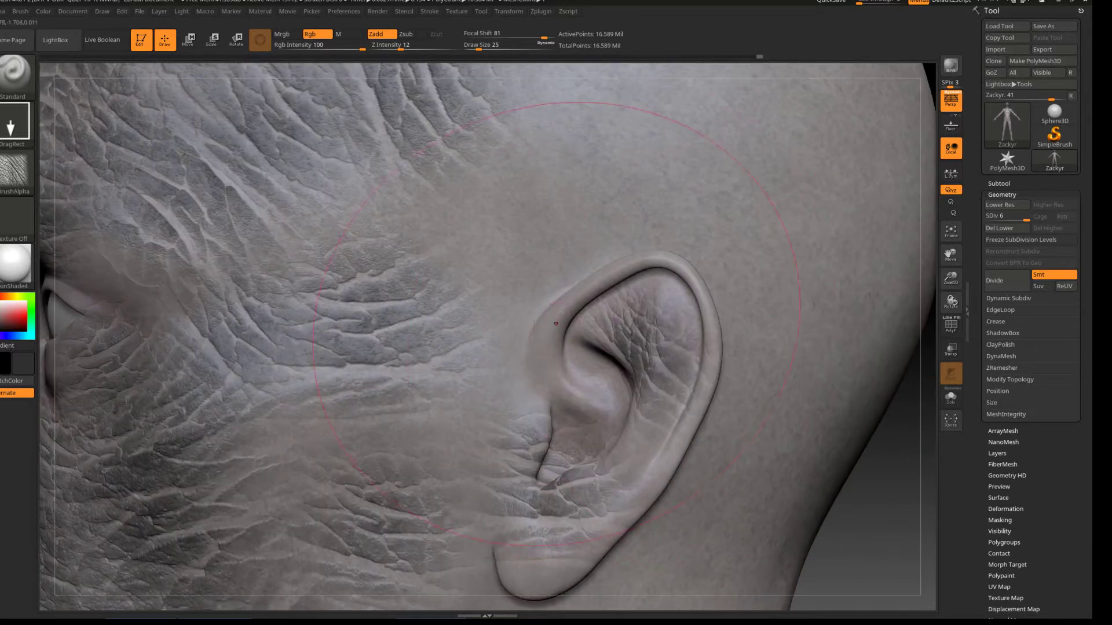
left_click_drag(568, 400, 602, 365)
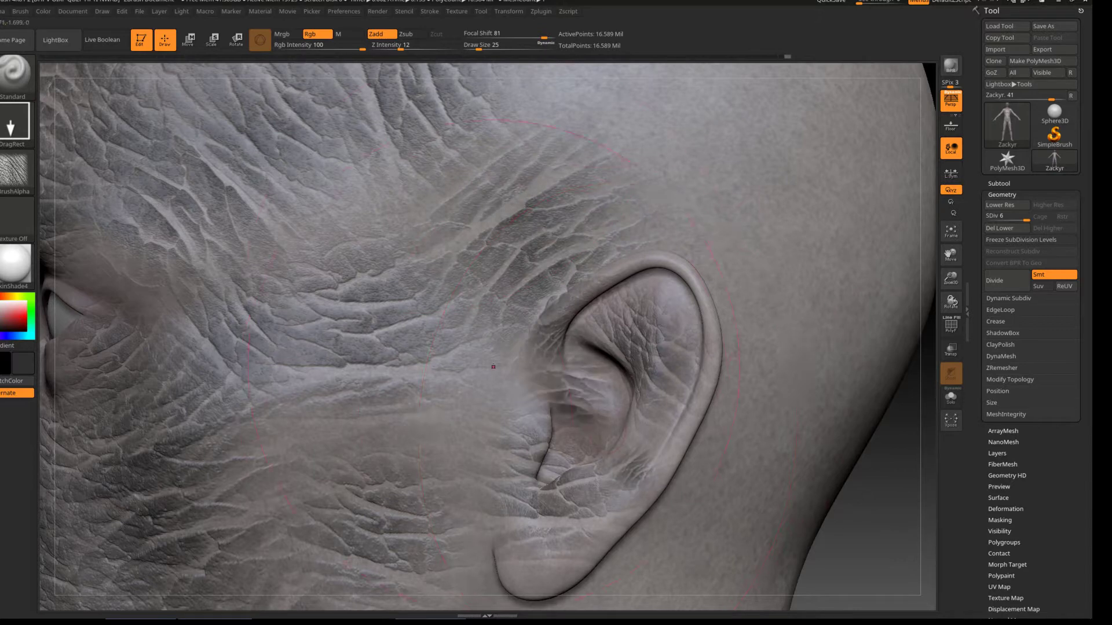
left_click_drag(481, 405, 521, 353)
left_click_drag(359, 440, 440, 359)
left_click_drag(950, 255, 1101, 35)
left_click_drag(556, 405, 614, 475)
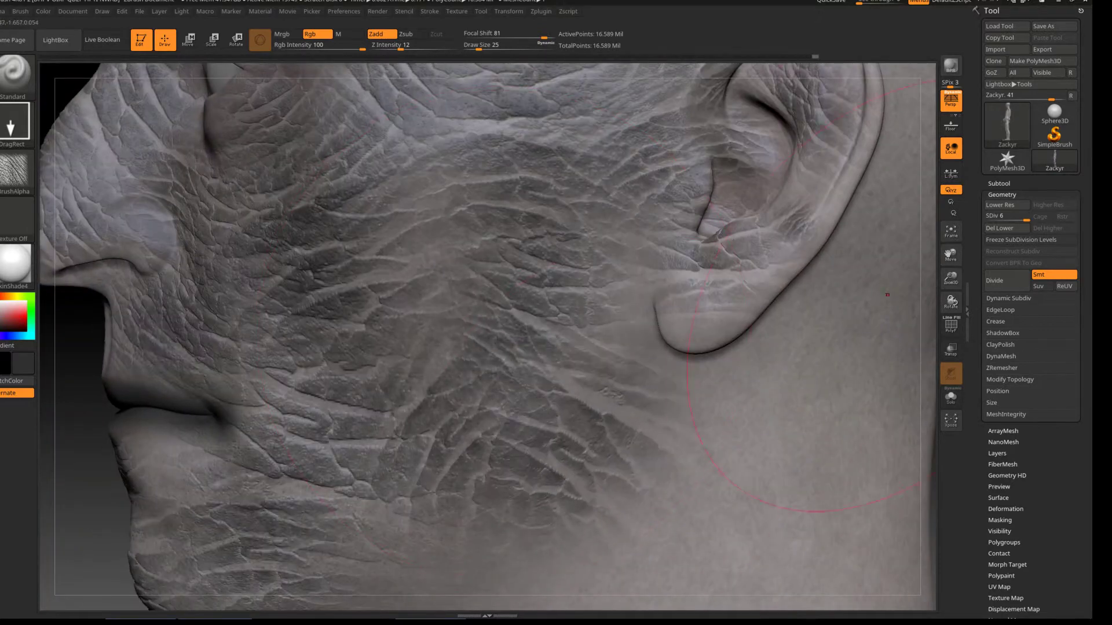
key("f")
Add cracked texture to the face and the front of the neck below the jaw
left_click_drag(951, 301, 951, 301)
left_click_drag(405, 538, 452, 579)
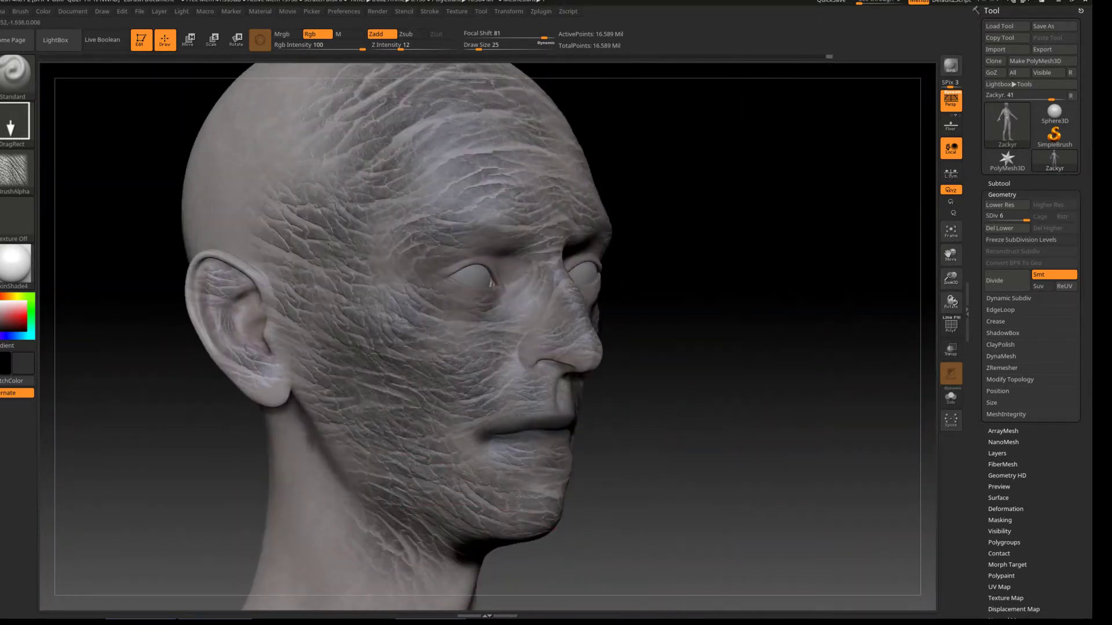
left_click_drag(951, 301, 984, 301)
left_click_drag(359, 86, 452, 150)
left_click_drag(376, 127, 481, 214)
left_click_drag(951, 255, 951, 116)
left_click_drag(399, 278, 486, 371)
Stamp cracked skin along both sides of the neck
left_click_drag(951, 301, 996, 301)
left_click_drag(301, 244, 371, 325)
left_click_drag(324, 150, 406, 243)
left_click_drag(261, 203, 312, 266)
left_click_drag(951, 301, 1019, 301)
left_click_drag(538, 249, 613, 382)
left_click_drag(951, 301, 984, 301)
left_click_drag(371, 348, 440, 423)
Cover both sides and the crown of the skull with cracked skin
left_click_drag(359, 324, 474, 440)
left_click_drag(521, 208, 545, 243)
left_click_drag(498, 192, 567, 278)
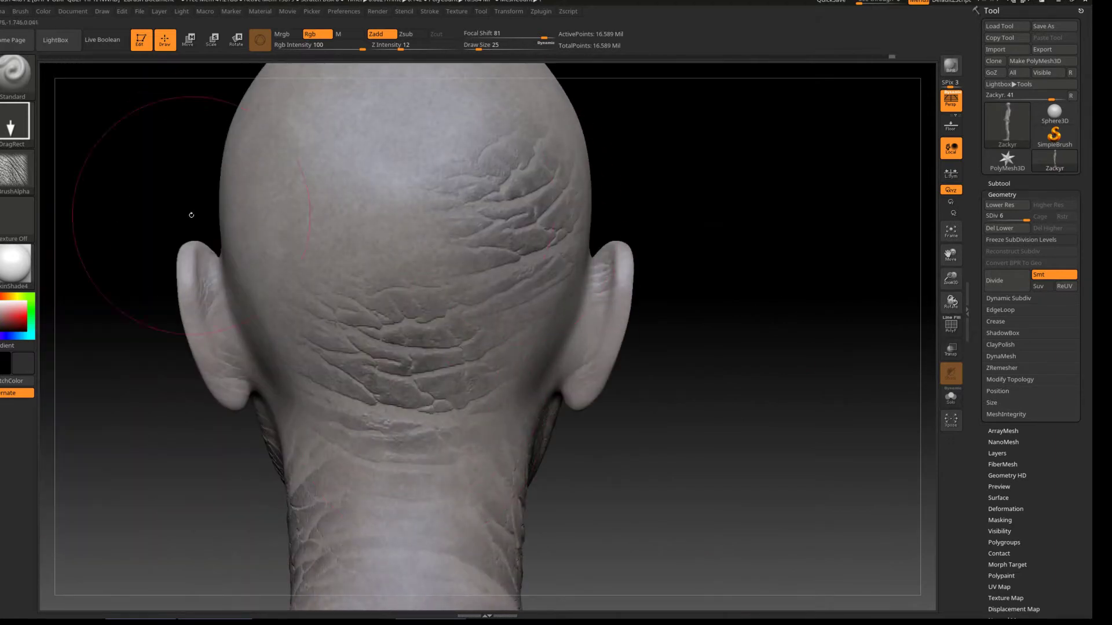
left_click_drag(278, 162, 347, 266)
left_click_drag(383, 175, 440, 226)
left_click_drag(841, 293, 724, 301)
left_click_drag(568, 176, 510, 243)
left_click_drag(625, 151, 707, 312)
Stamp wrinkle texture onto both ears and deepen the cracks on cheek and jaw
left_click_drag(437, 429, 414, 169)
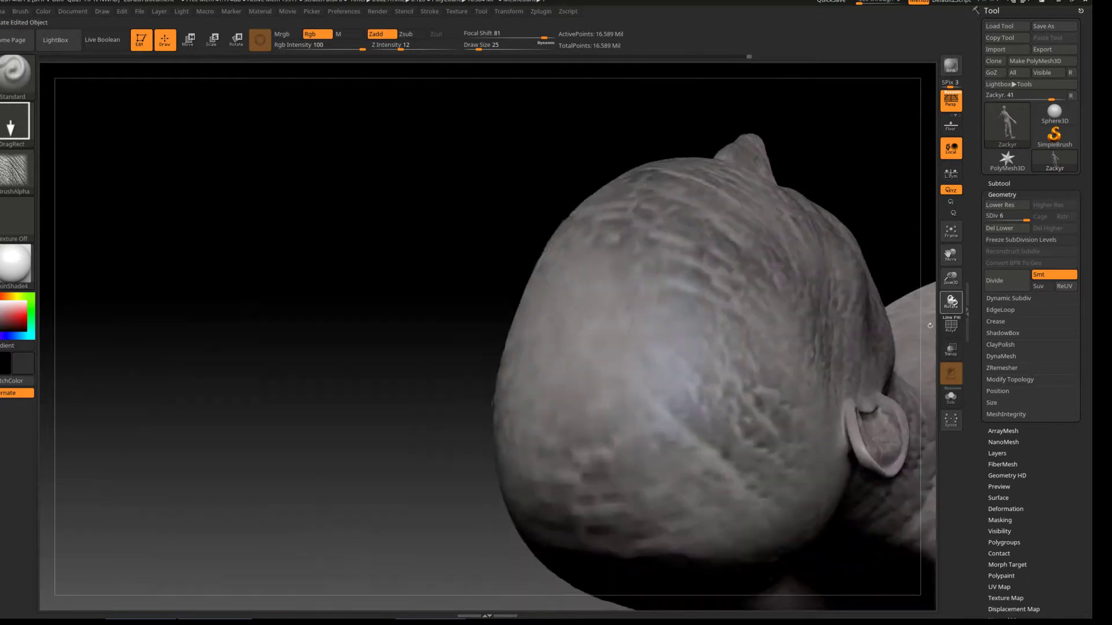
mouse_move(414, 169)
left_mouse_down()
mouse_move(750, 394)
mouse_move(707, 469)
left_mouse_up()
left_click_drag(353, 359, 415, 479)
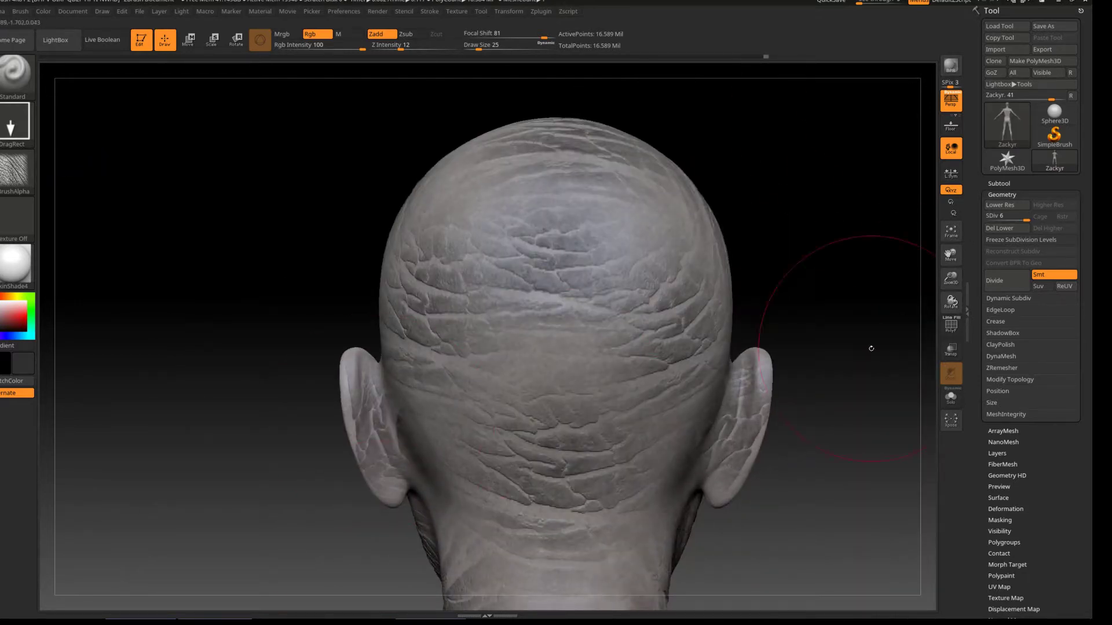
left_click_drag(871, 348, 215, 202)
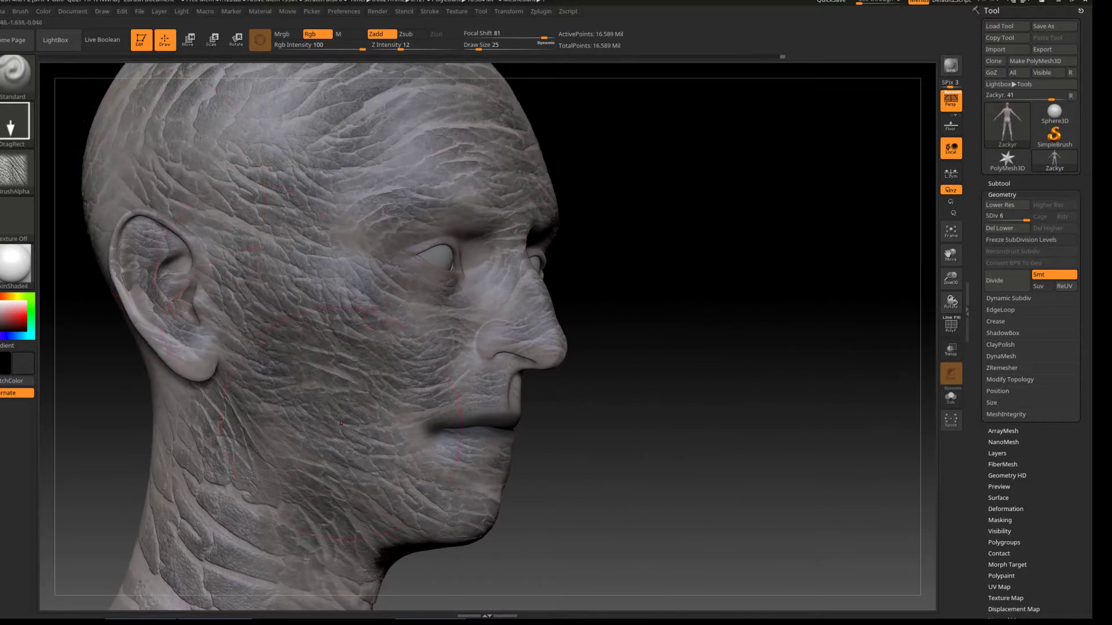
left_click_drag(335, 440, 365, 330)
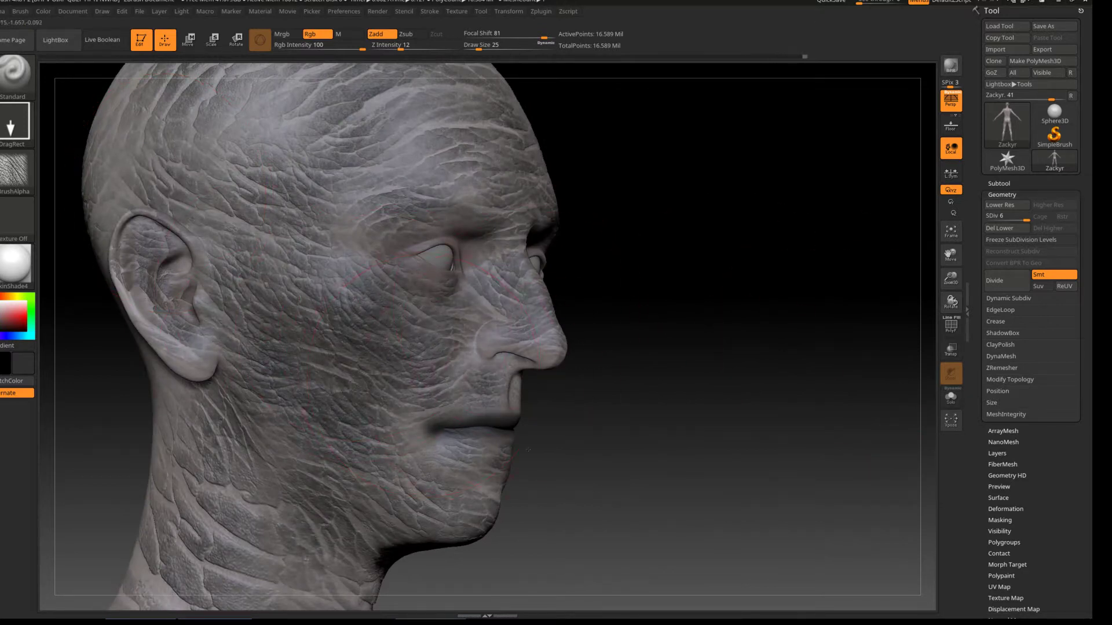
left_click_drag(639, 541, 675, 341)
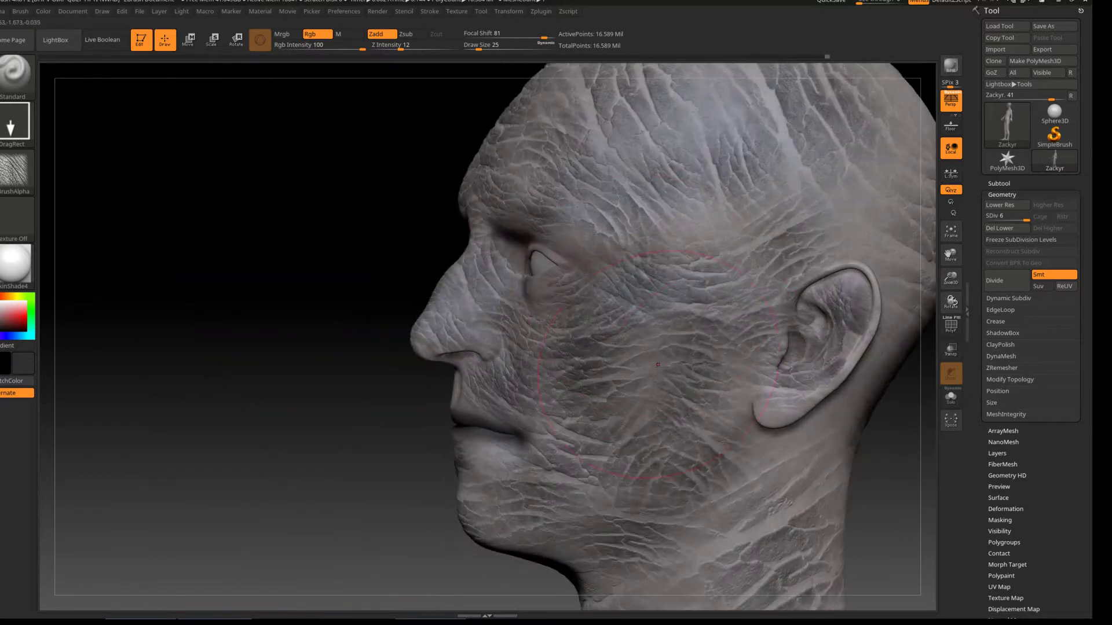
mouse_move(609, 377)
left_mouse_down()
mouse_move(405, 348)
mouse_move(462, 344)
left_mouse_up()
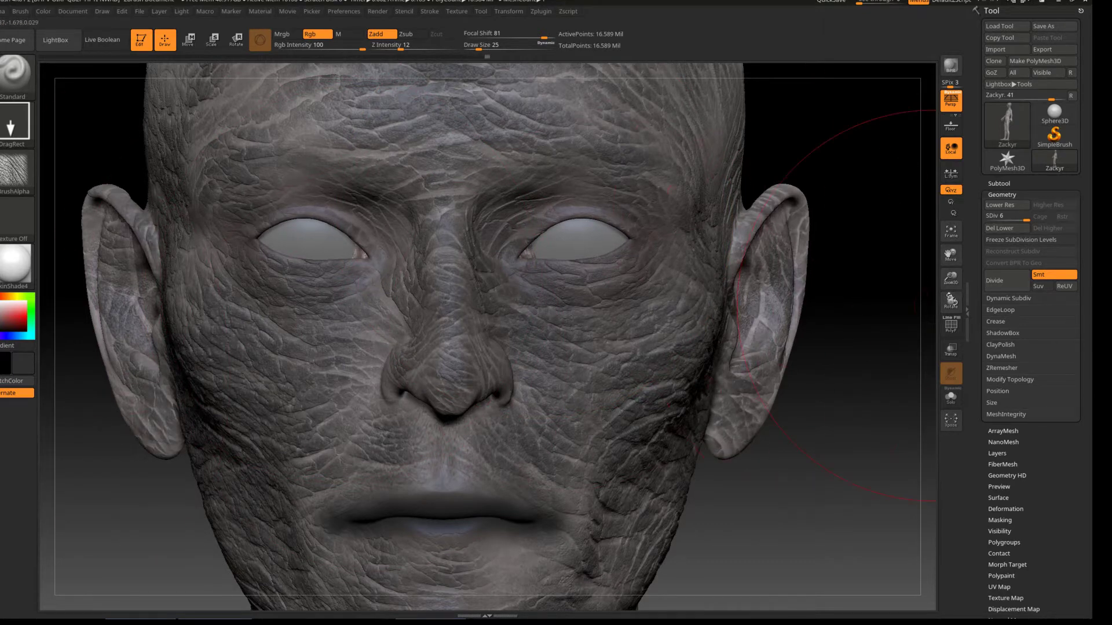
Stamp crack detail on both shoulders and down the neck into the chest
left_click_drag(816, 356, 817, 87, "alt")
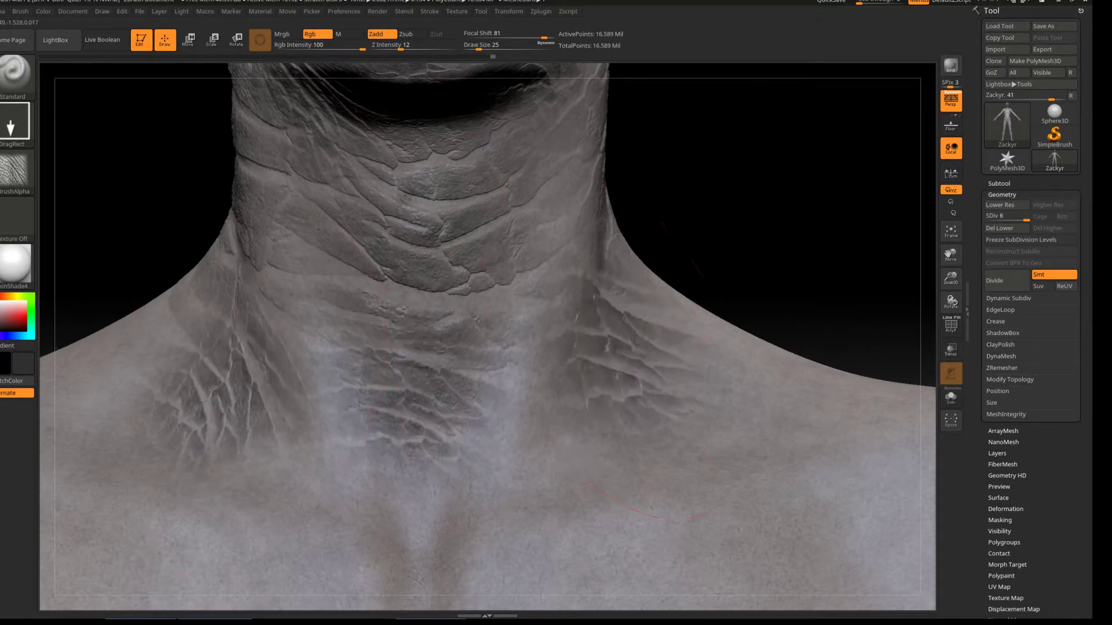
left_click_drag(637, 371, 684, 452)
left_click_drag(145, 405, 87, 475)
left_click_drag(417, 301, 498, 370)
left_click_drag(377, 191, 332, 186)
mouse_move(258, 110)
left_mouse_down()
mouse_move(307, 359)
mouse_move(295, 464)
left_mouse_up()
left_click_drag(544, 243, 586, 134)
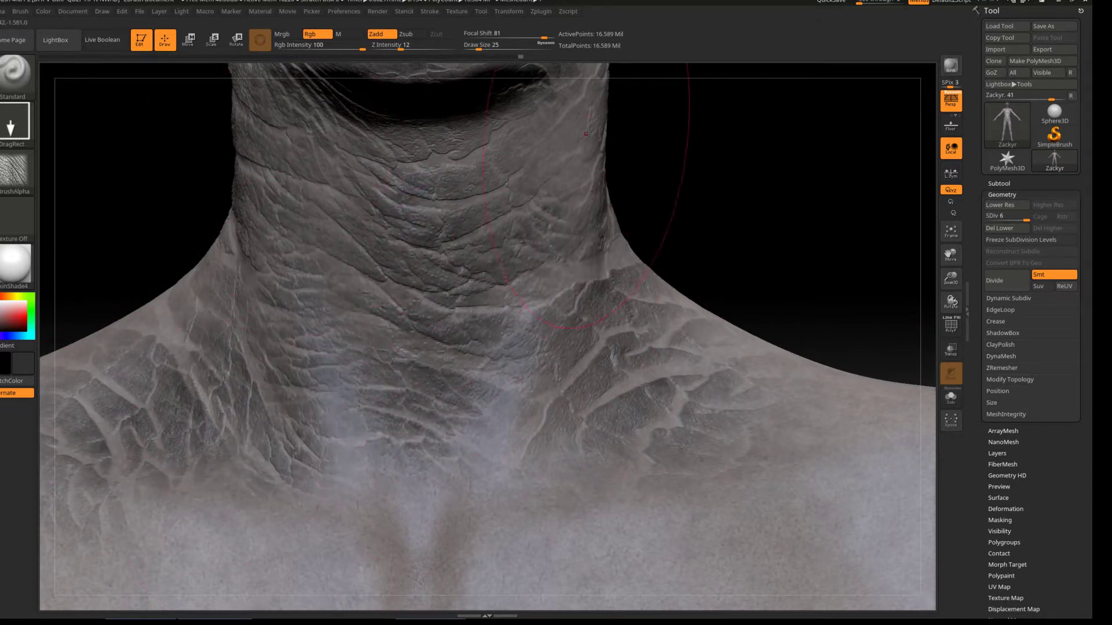
Add more wrinkles around the neck and crack detail on the scalp
mouse_move(852, 176)
left_mouse_down()
mouse_move(857, 272)
mouse_move(753, 278)
left_mouse_up()
left_click_drag(405, 75, 521, 197)
left_click_drag(579, 336, 464, 440)
left_click_drag(614, 301, 440, 441)
left_click_drag(951, 278, 951, 313)
left_click_drag(174, 348, 266, 348)
left_click_drag(509, 86, 475, 150)
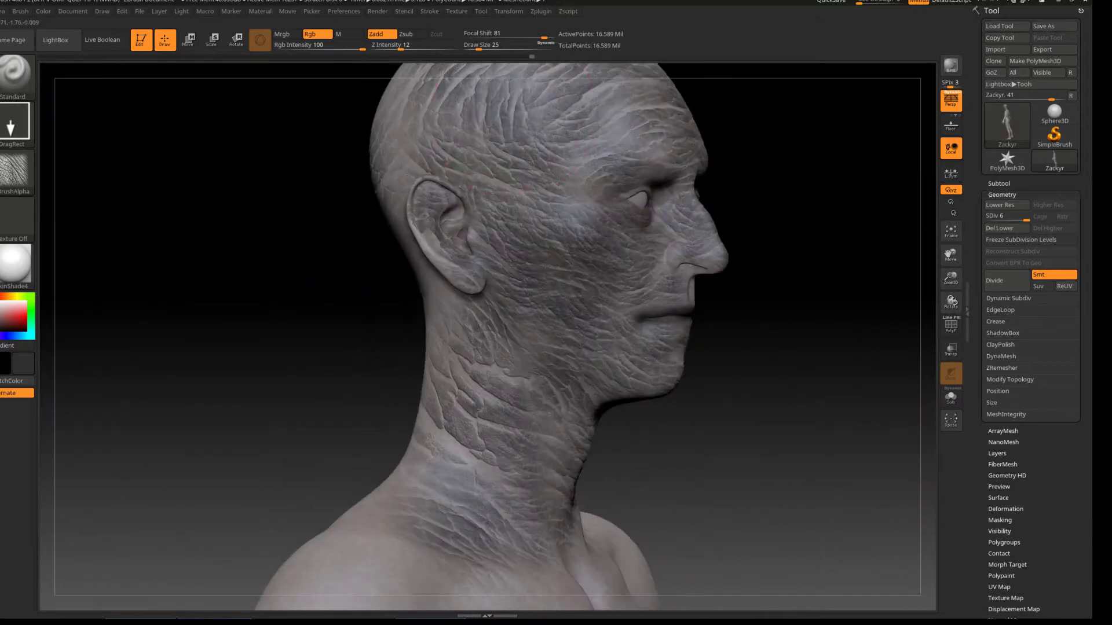
left_click_drag(550, 75, 452, 151)
Sculpt cracks over the back of the scalp and the back of the neck
left_click_drag(493, 301, 440, 399)
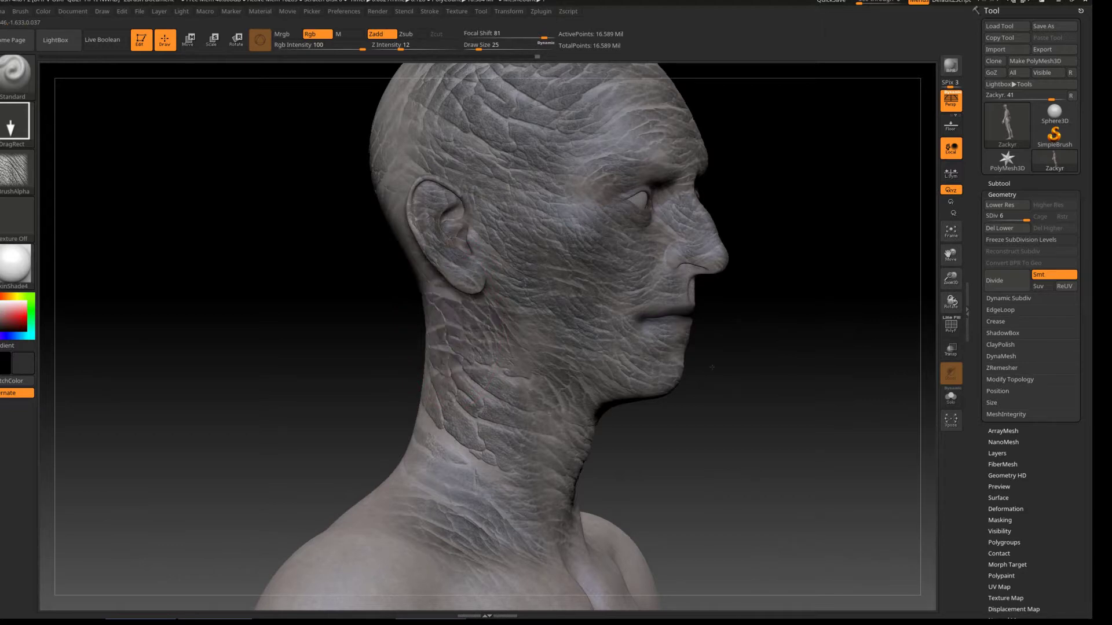
left_click_drag(951, 302, 904, 302)
left_click_drag(365, 208, 289, 324)
left_click_drag(429, 151, 325, 238)
left_click_drag(364, 350, 376, 429)
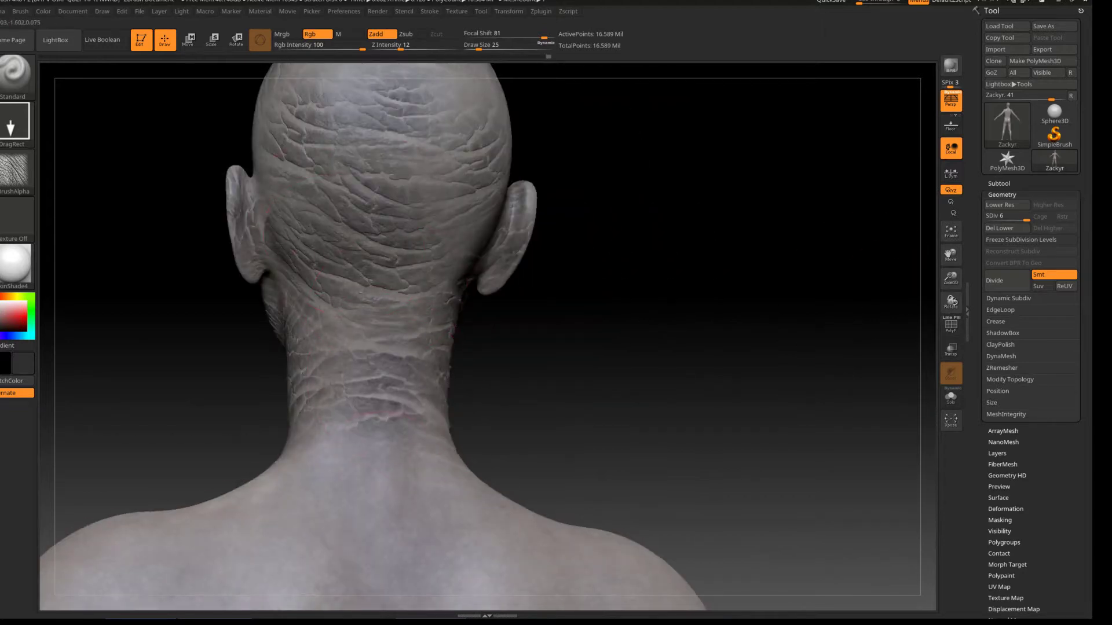
left_click_drag(347, 370, 440, 579)
Stamp cracks across the right shoulder, chest and both pectorals
mouse_move(608, 289)
left_mouse_down()
mouse_move(911, 293)
mouse_move(864, 446)
mouse_move(720, 372)
left_mouse_up()
left_click_drag(753, 324, 683, 428)
left_click_drag(579, 324, 474, 429)
left_click_drag(359, 347, 393, 391)
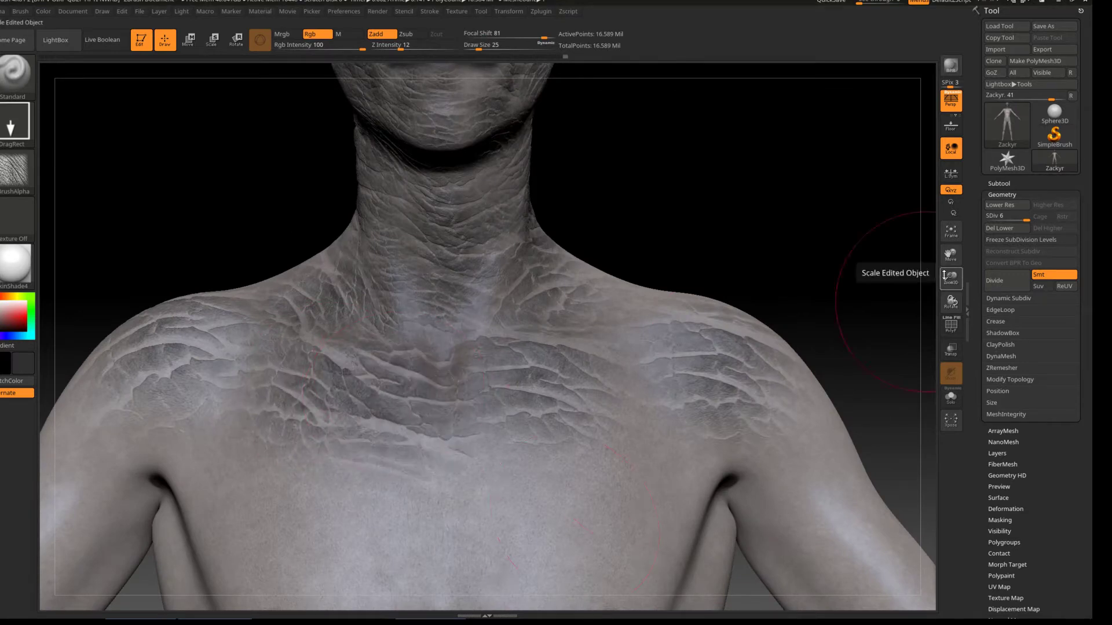
left_click_drag(951, 278, 951, 255)
left_click_drag(336, 301, 394, 353)
left_click_drag(290, 301, 458, 411)
left_click_drag(608, 301, 440, 422)
left_click_drag(324, 272, 249, 348)
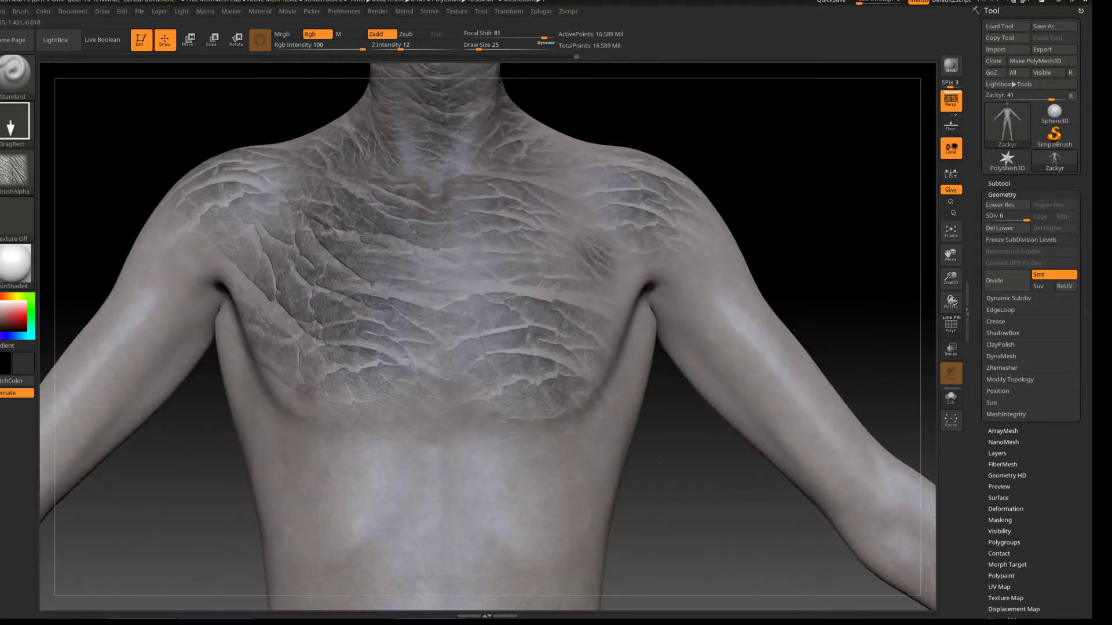
left_click_drag(597, 237, 683, 174)
Sculpt crack detail onto both upper arms
left_click_drag(104, 365, 55, 429)
left_click_drag(770, 365, 747, 406)
left_click_drag(811, 313, 730, 429)
mouse_move(868, 174)
left_mouse_down()
mouse_move(810, 144)
mouse_move(724, 231)
left_mouse_up()
left_click_drag(736, 313, 706, 440)
mouse_move(869, 232)
left_mouse_down()
mouse_move(810, 289)
mouse_move(799, 273)
left_mouse_up()
left_click_drag(608, 173, 701, 295)
mouse_move(526, 363)
left_mouse_down()
mouse_move(208, 316)
mouse_move(521, 359)
left_mouse_up()
Add crack detail on the upper arm and wrinkle bands across the forearm
left_click_drag(359, 209, 313, 324)
left_click_drag(359, 163, 295, 273)
left_click_drag(238, 516, 372, 413, "alt")
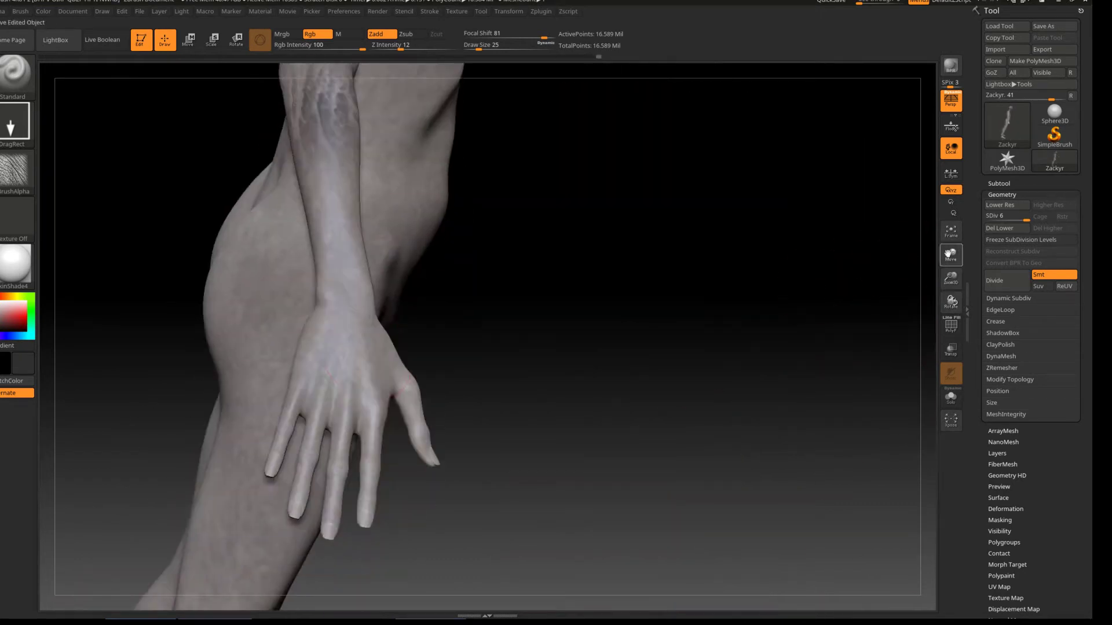
left_click_drag(522, 348, 411, 415)
mouse_move(827, 276)
left_mouse_down()
mouse_move(579, 347)
mouse_move(341, 440)
left_mouse_up()
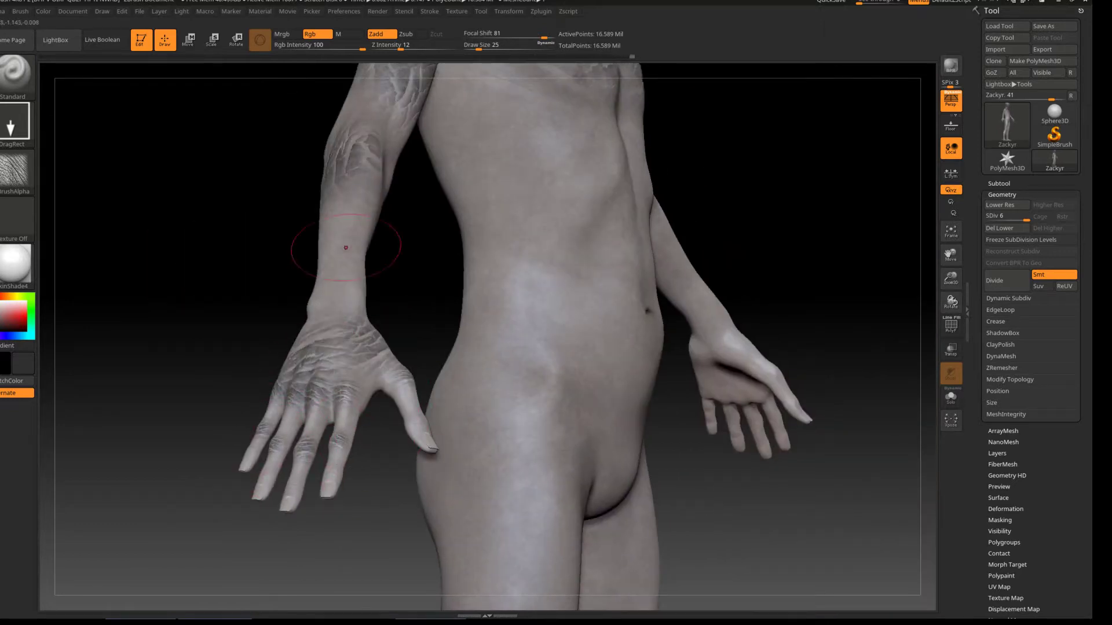
left_click_drag(346, 247, 371, 255)
left_click_drag(341, 272, 368, 278)
left_click_drag(342, 223, 369, 227)
left_click_drag(338, 297, 365, 301)
Extend cracks over the side of the torso and upper left arm toward the elbow
left_click_drag(127, 80, 176, 72)
mouse_move(901, 342)
left_mouse_down("alt")
mouse_move(873, 326)
mouse_move(135, 401)
left_mouse_up("alt")
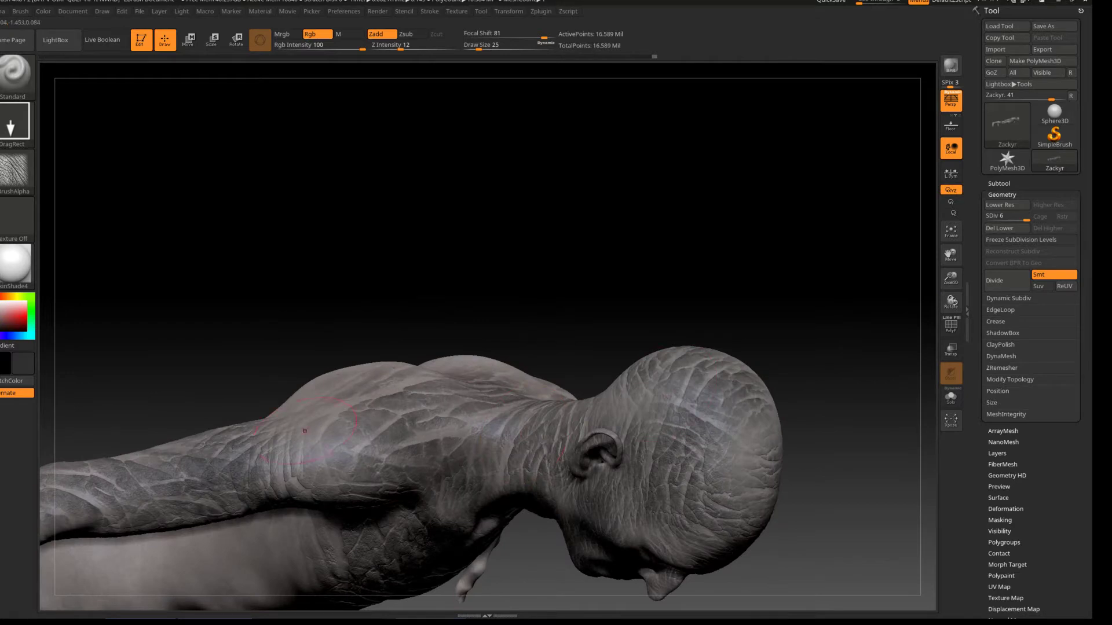
left_click_drag(951, 301, 951, 272)
left_click_drag(951, 325, 950, 301)
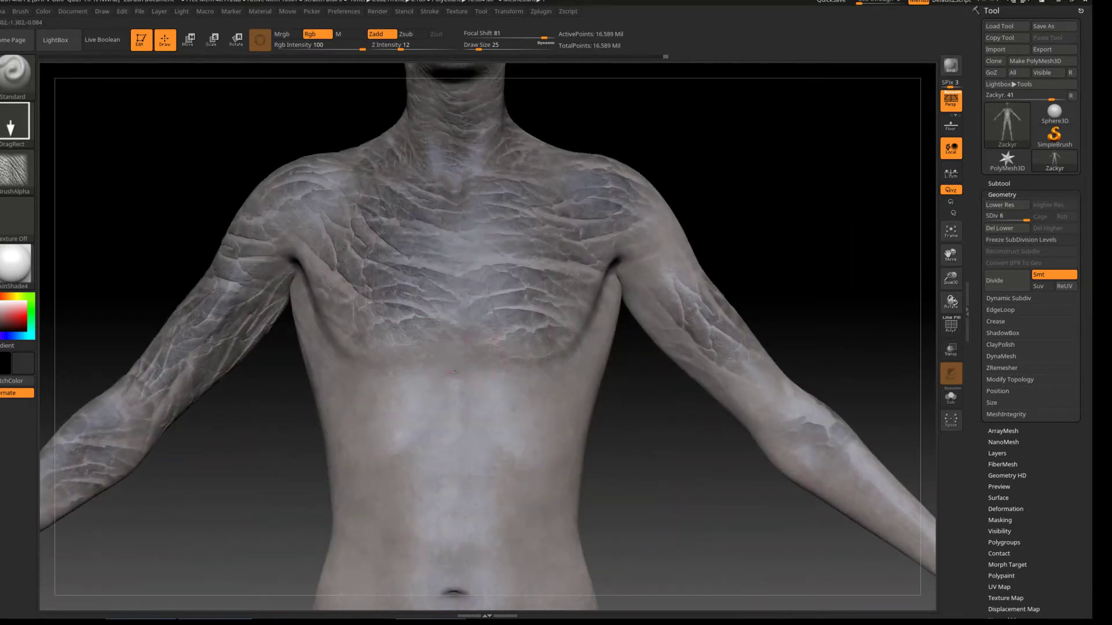
left_click_drag(602, 272, 574, 423)
left_click_drag(634, 255, 695, 348)
left_click_drag(958, 290, 522, 189)
left_click_drag(414, 139, 481, 243)
mouse_move(446, 173)
left_mouse_down()
mouse_move(521, 301)
mouse_move(545, 371)
mouse_move(597, 446)
left_mouse_up()
Add darker crack detail on the forearm and bring the hand into close view
left_click_drag(951, 302, 610, 254)
left_click_drag(950, 255, 780, 159)
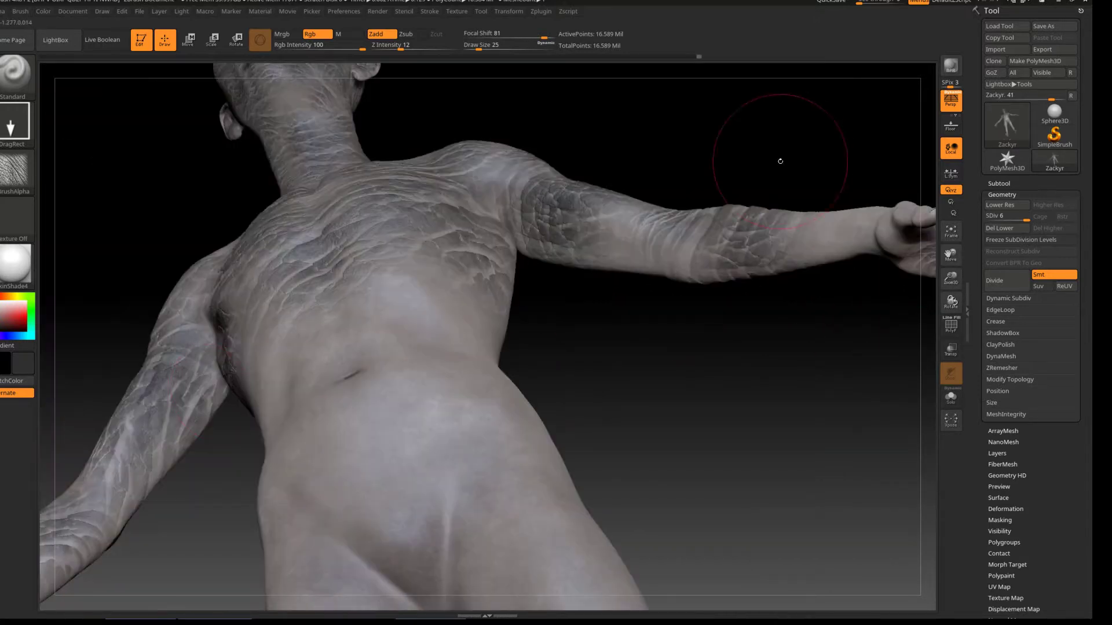
left_click_drag(576, 205, 620, 243)
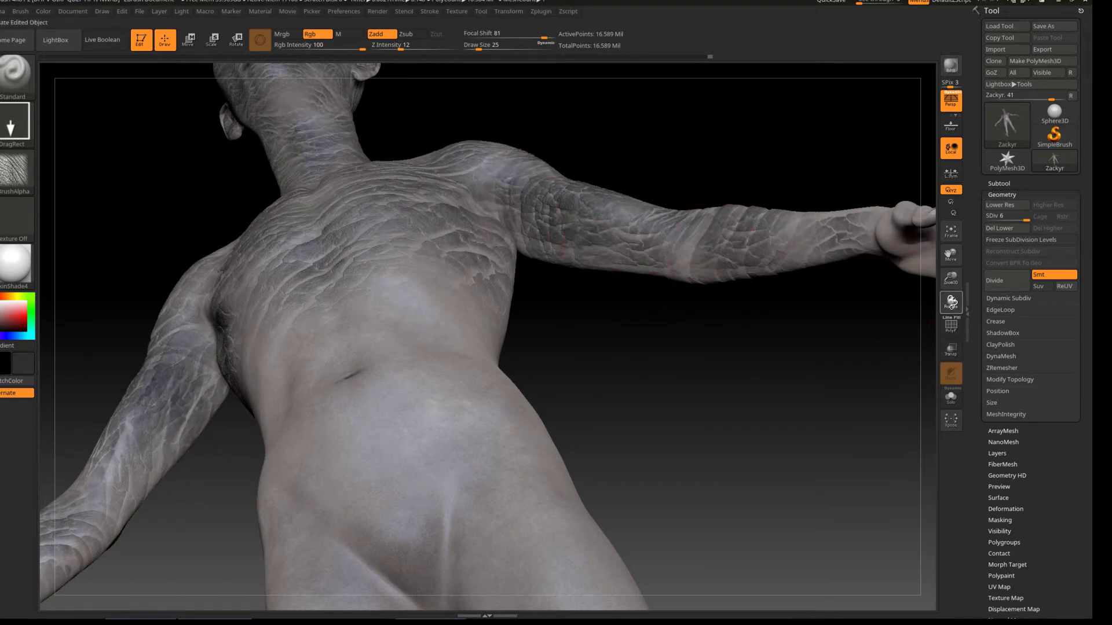
left_click_drag(951, 301, 510, 261)
left_click_drag(951, 301, 562, 231)
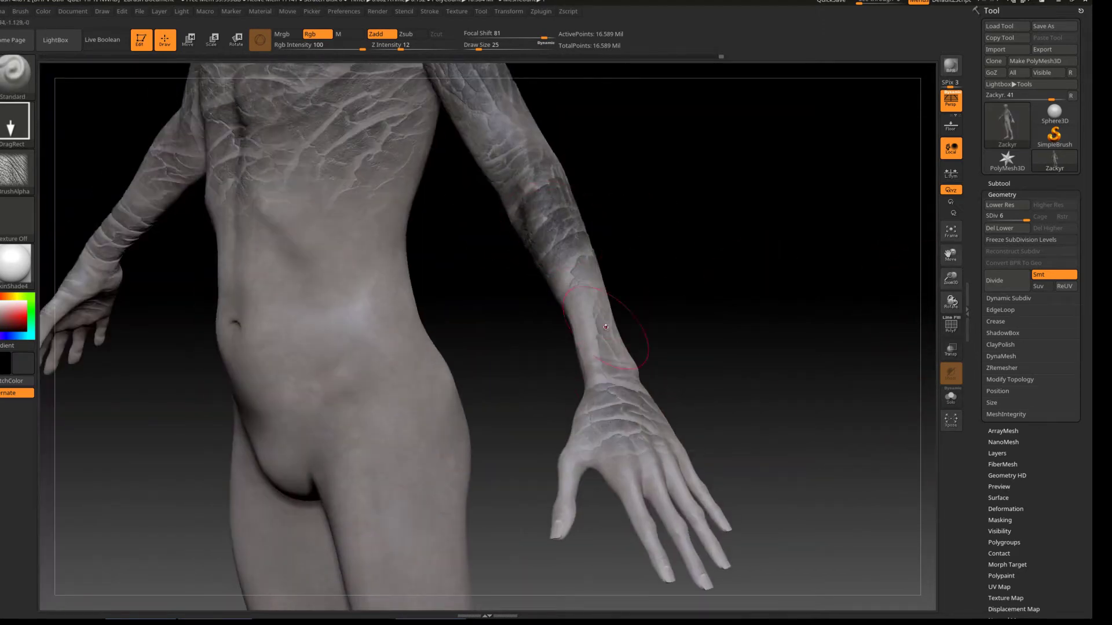
left_click_drag(602, 348, 564, 269)
mouse_move(951, 278)
left_mouse_down()
mouse_move(950, 220)
mouse_move(904, 174)
left_mouse_up()
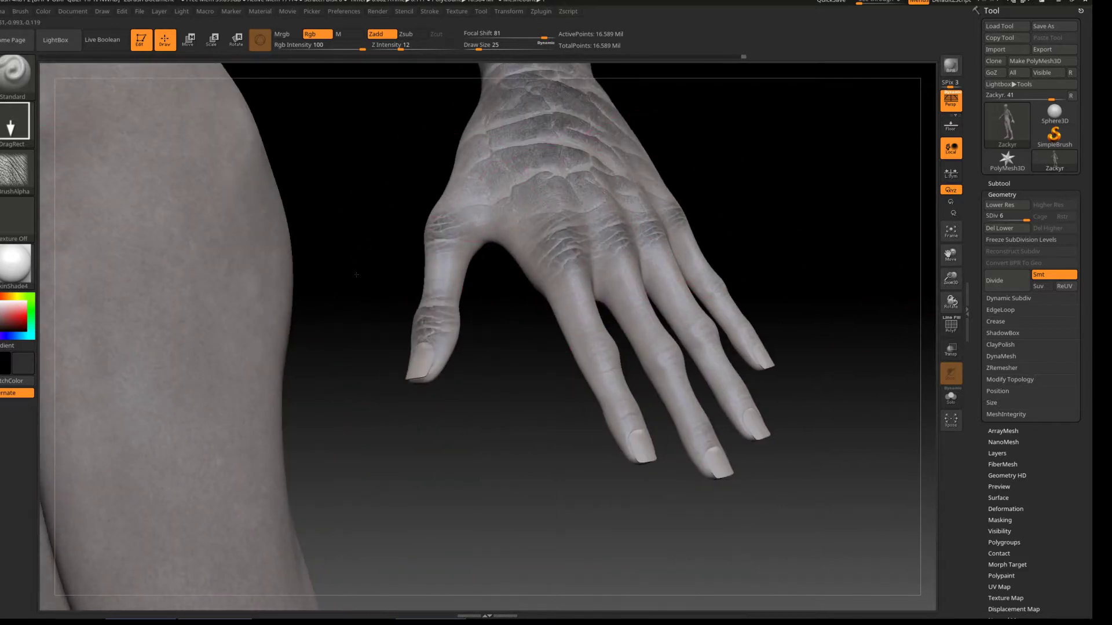
mouse_move(723, 260)
left_mouse_down()
mouse_move(888, 248)
mouse_move(725, 262)
left_mouse_up()
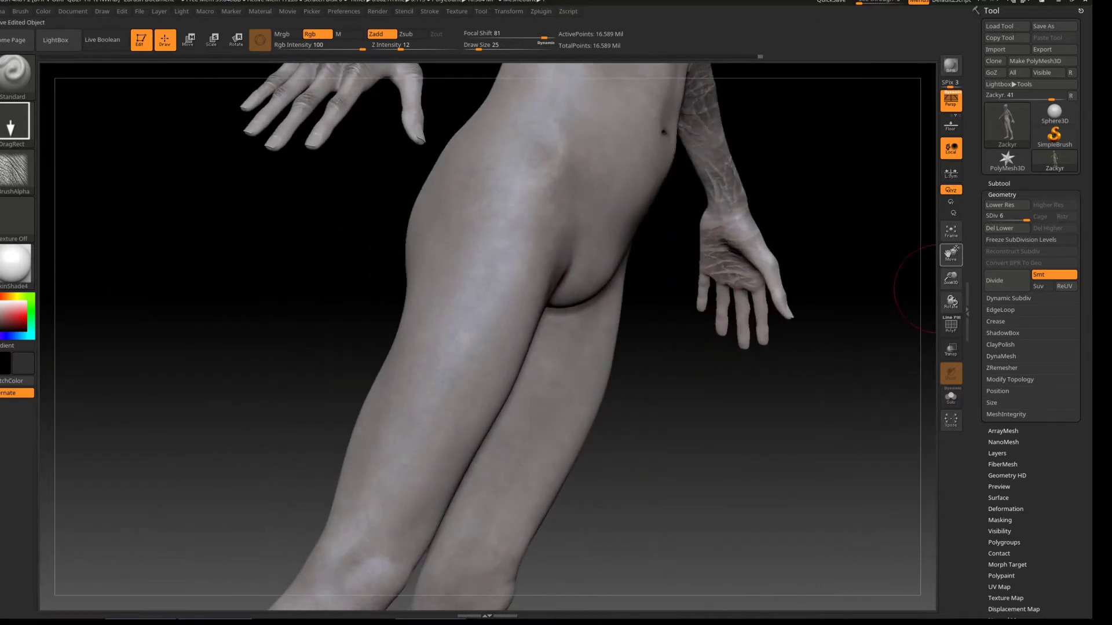
left_click_drag(951, 255, 1054, 411)
left_click_drag(568, 264, 641, 322)
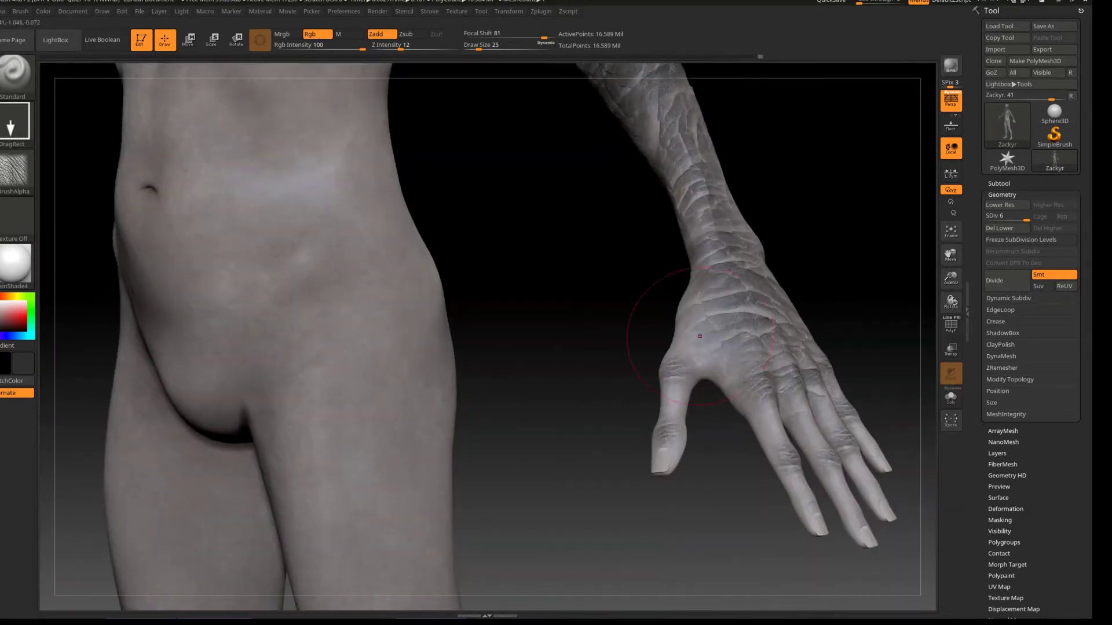
mouse_move(951, 272)
left_mouse_down()
mouse_move(951, 301)
mouse_move(930, 252)
mouse_move(951, 174)
mouse_move(951, 255)
left_mouse_up()
Import and load the veins alpha image
key("f")
left_click(16, 174)
left_click(306, 394)
scroll(305, 297, "down", 5)
double_click(306, 297)
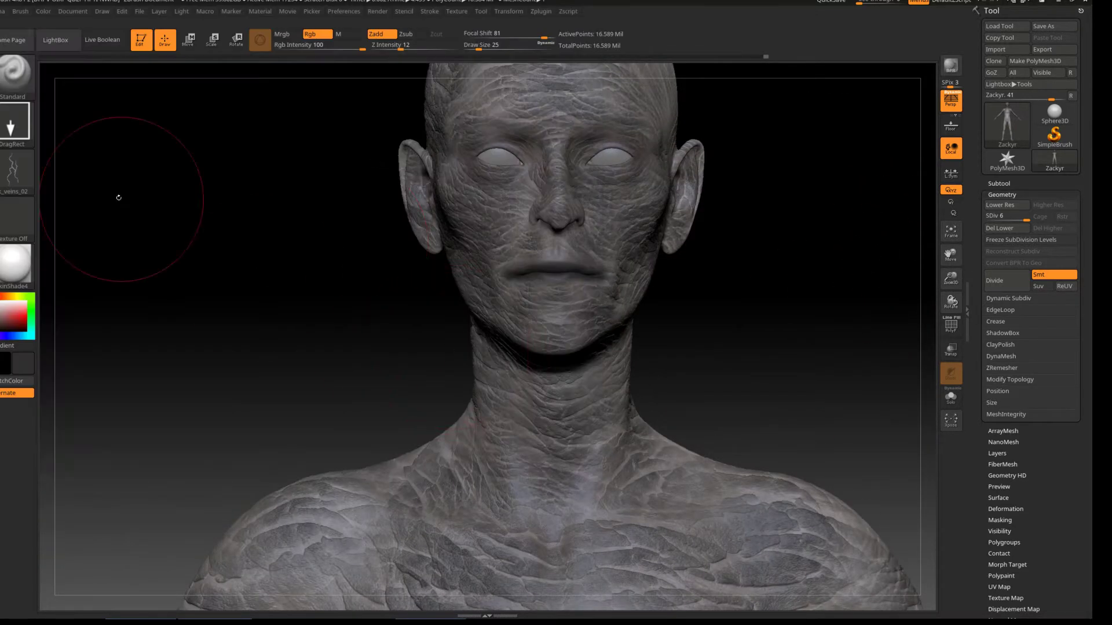
Set the main colour to a dark red, undo stray cheek strokes, and set Z Intensity 28
left_click(153, 402)
left_click_drag(951, 277, 961, 320)
left_click(168, 408)
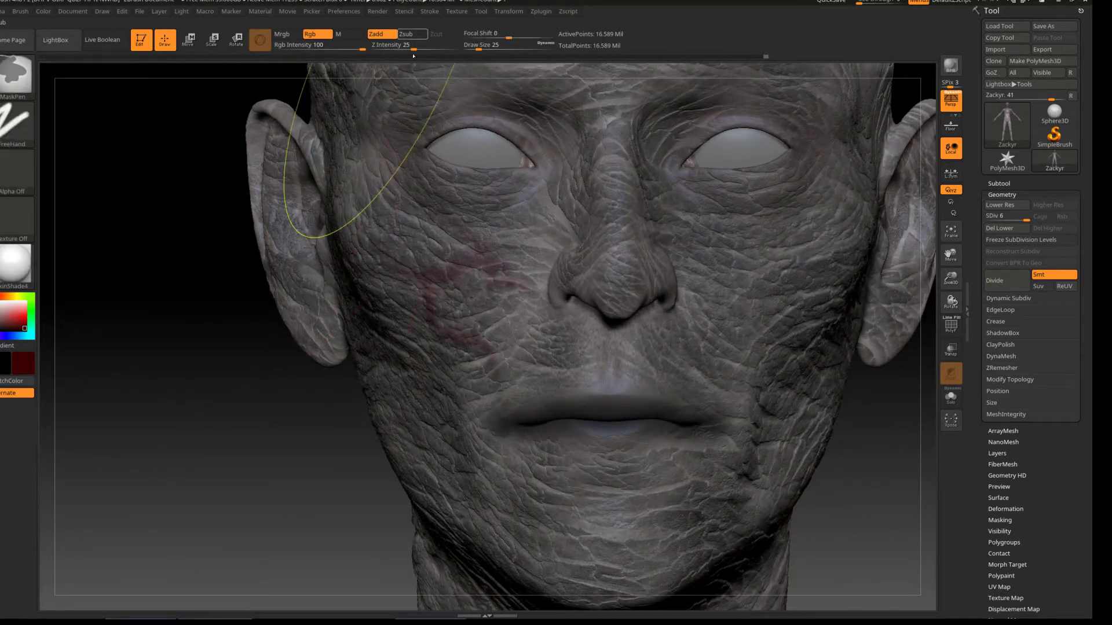
key("ctrl+z")
type("28")
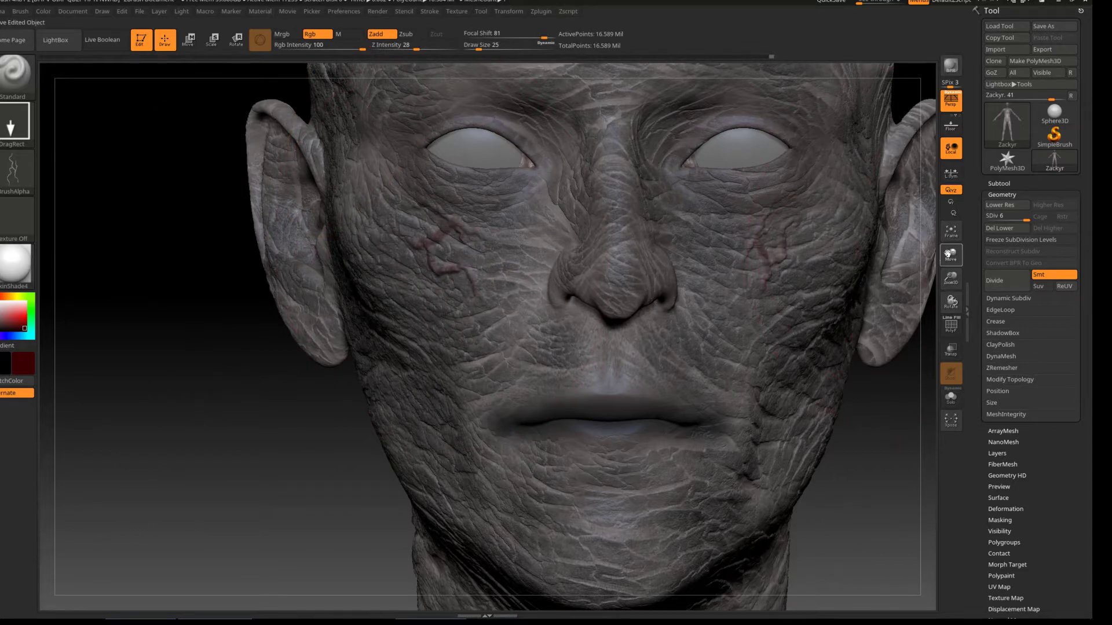
Paint dark-red veins on the right cheek and forehead
left_click_drag(951, 255, 251, 495)
left_click_drag(618, 465, 580, 423)
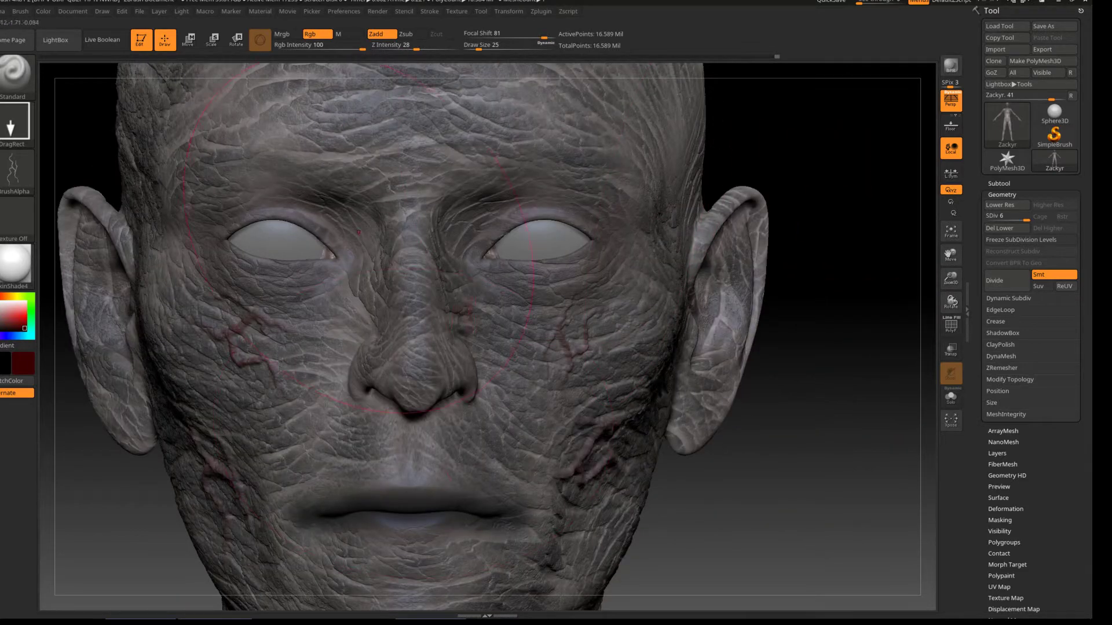
left_click_drag(459, 116, 480, 172)
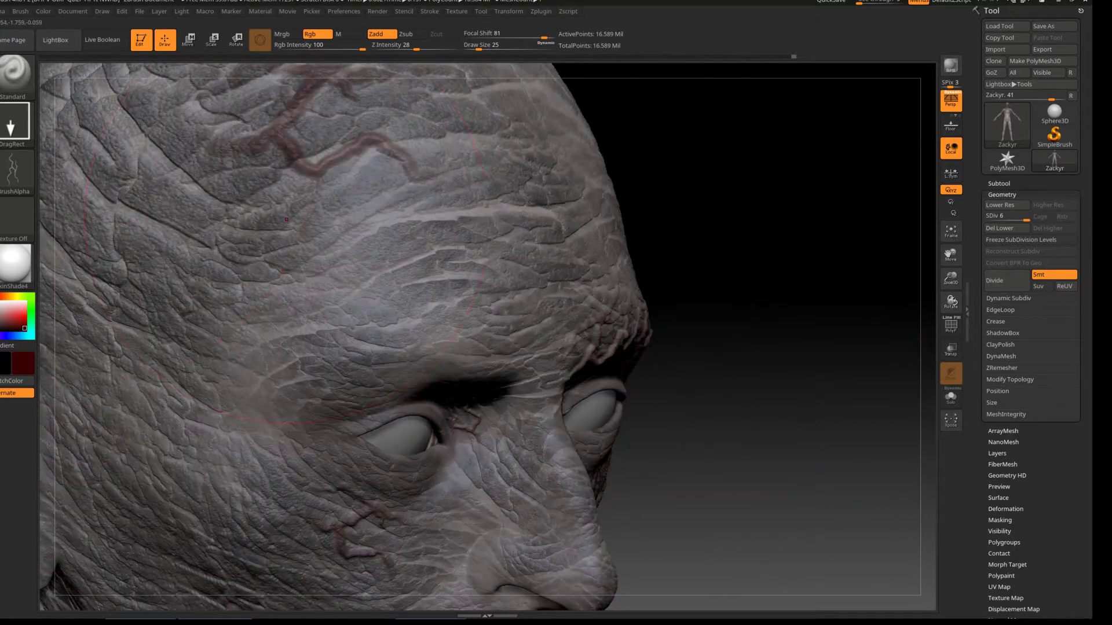
left_click_drag(951, 302, 923, 306)
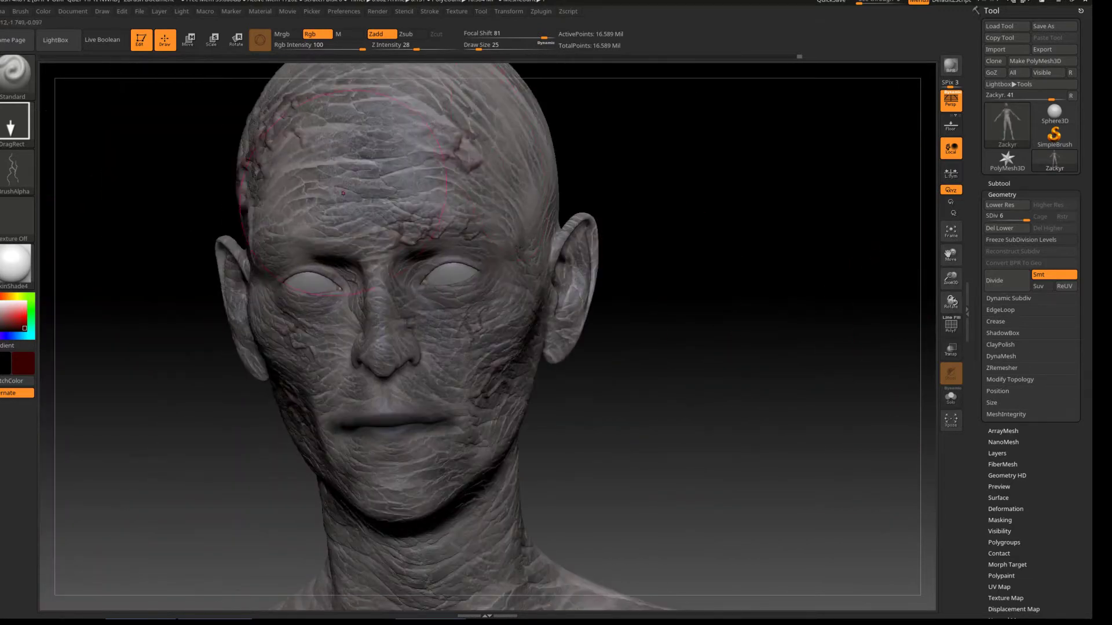
left_click_drag(950, 255, 950, 232)
left_click_drag(952, 301, 927, 302)
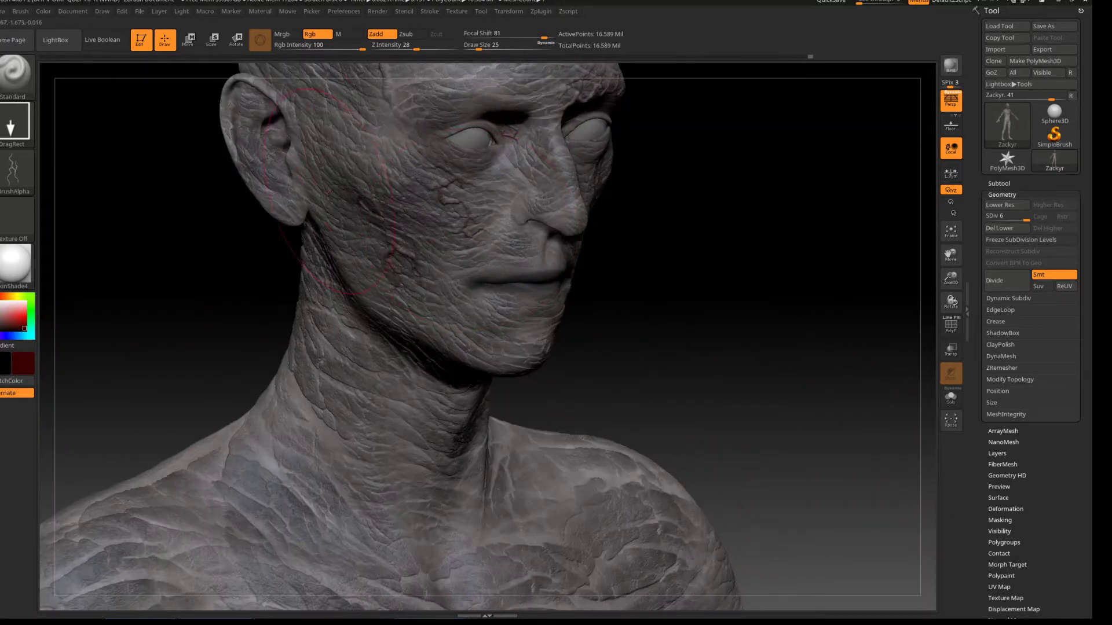
Paint red veins down the neck and across the chest, shoulder and upper-left chest
left_click_drag(210, 162, 325, 168)
mouse_move(544, 289)
left_mouse_down()
mouse_move(492, 457)
mouse_move(637, 376)
left_mouse_up()
left_click_drag(498, 406, 348, 498)
left_click_drag(173, 232, 173, 347)
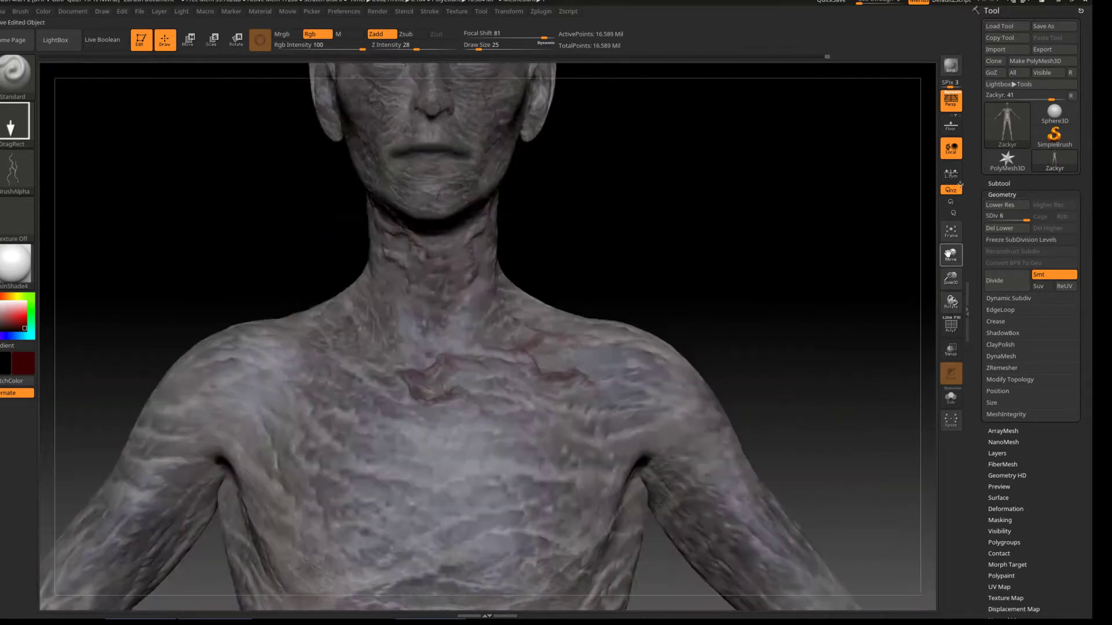
left_click_drag(443, 346, 485, 462)
left_click_drag(256, 283, 304, 266)
key("ctrl")
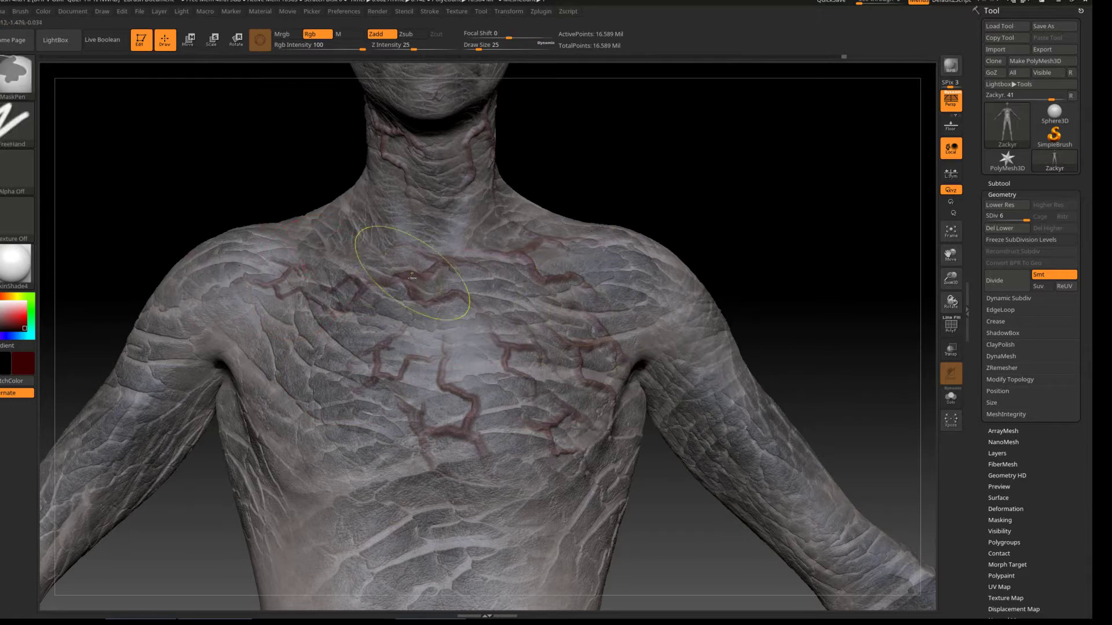
Undo the last chest vein stroke and orbit around the shoulder and back
key("ctrl+z")
left_click_drag(926, 316, 605, 308)
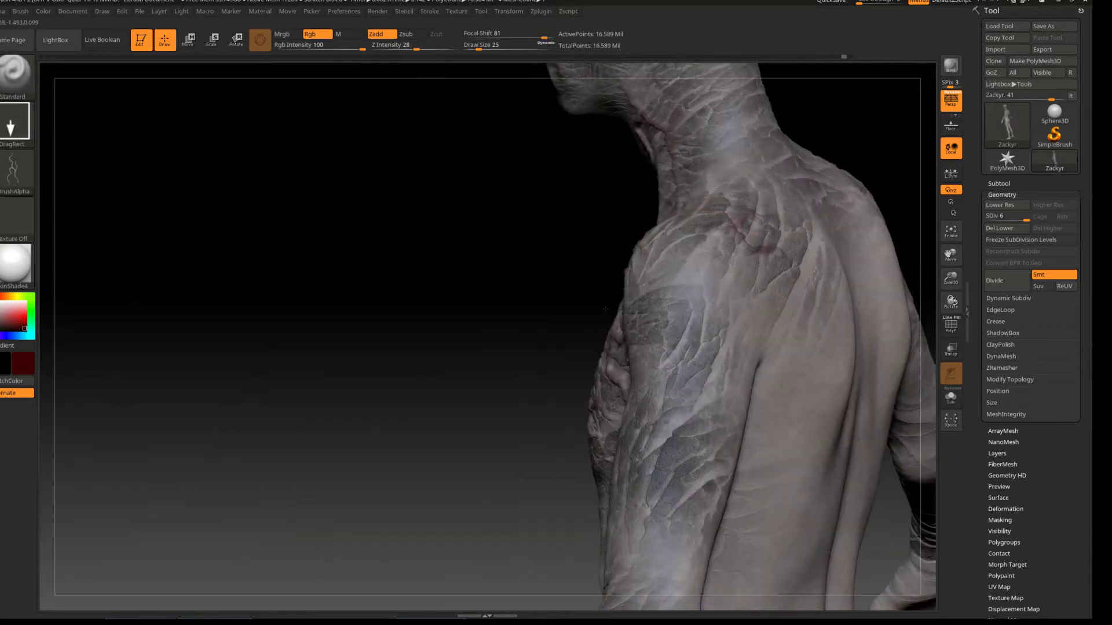
left_click_drag(940, 288, 608, 289)
mouse_move(941, 279)
left_mouse_down()
mouse_move(661, 279)
mouse_move(611, 123)
left_mouse_up()
left_click_drag(938, 257, 637, 260)
Import a crack alpha and stamp red cracks on the forehead at Z Intensity 14
left_click(12, 172)
left_click(54, 362)
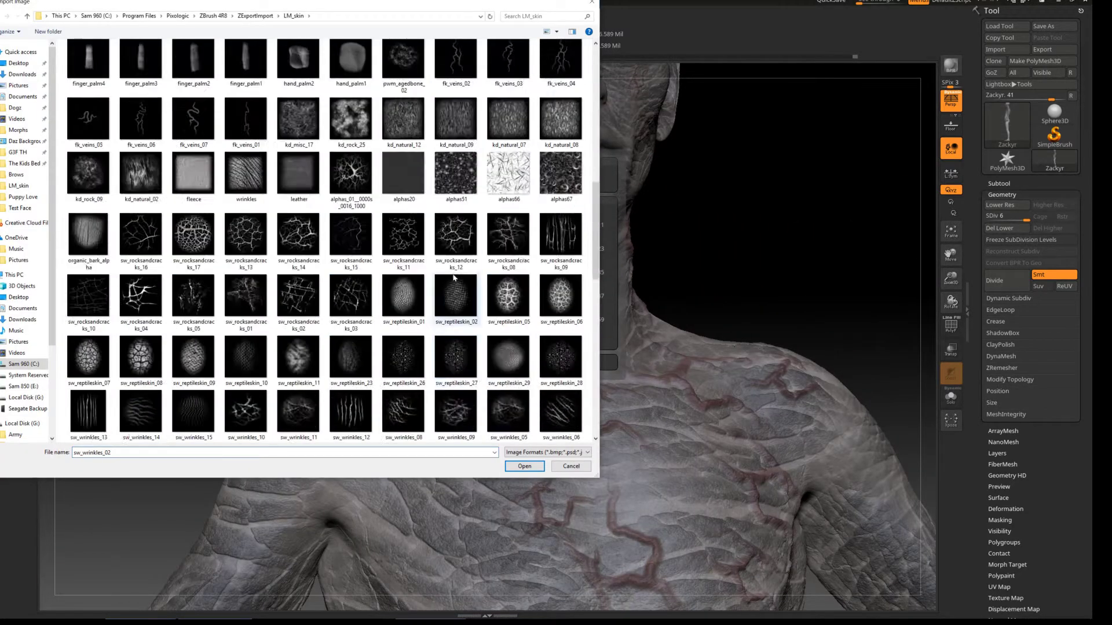
double_click(403, 310)
left_click_drag(951, 255, 951, 406)
left_click_drag(458, 231, 261, 174)
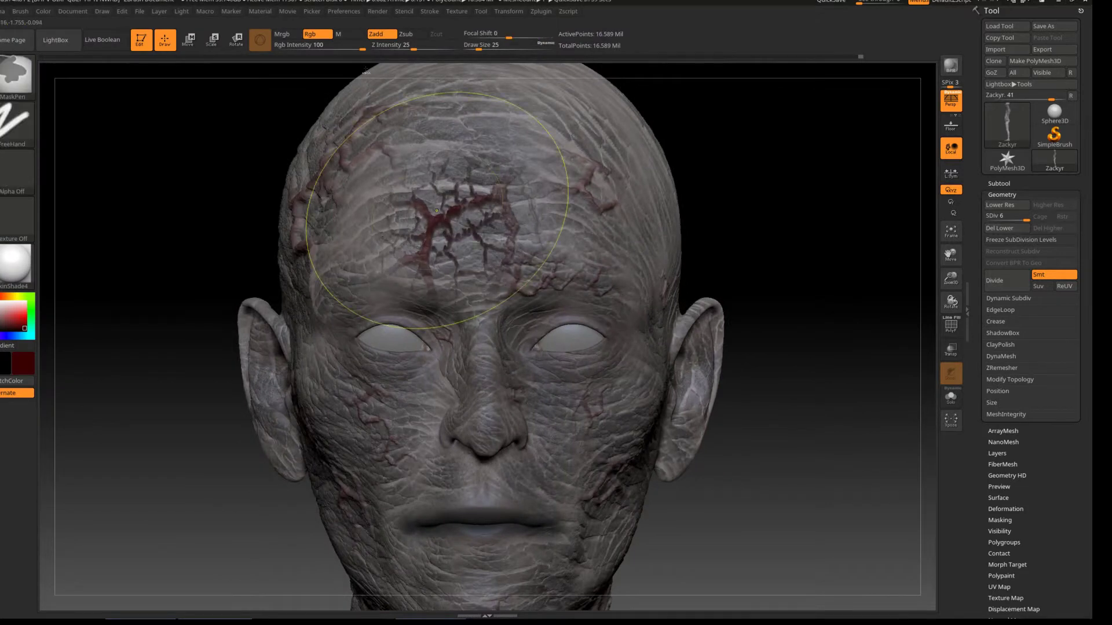
key("ctrl+z")
left_click_drag(416, 48, 403, 48)
mouse_move(442, 208)
left_mouse_down()
mouse_move(576, 197)
mouse_move(484, 210)
left_mouse_up()
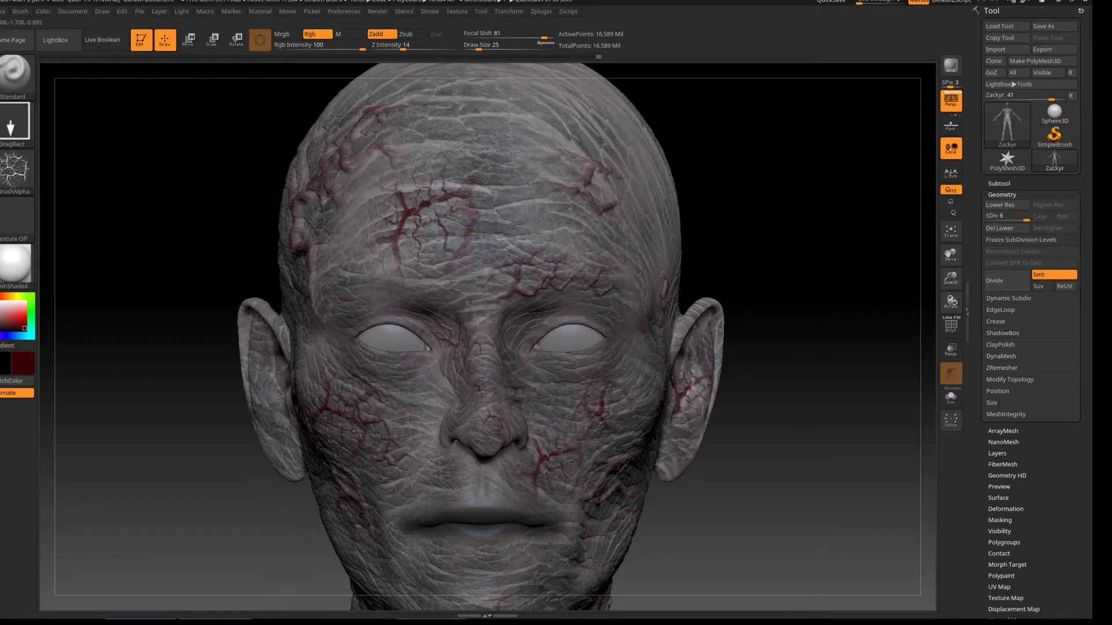
left_click_drag(951, 254, 951, 116)
left_click(17, 173)
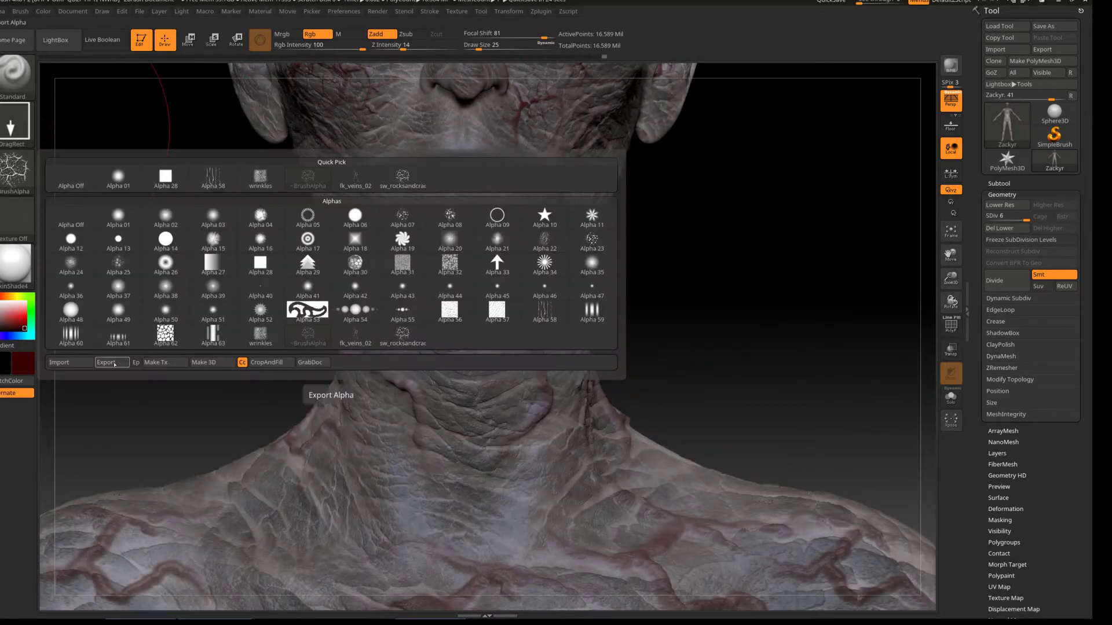
Import the reptileskin_2 alpha and pick a dark green paint colour
left_click(25, 210)
left_click(64, 168)
double_click(348, 174)
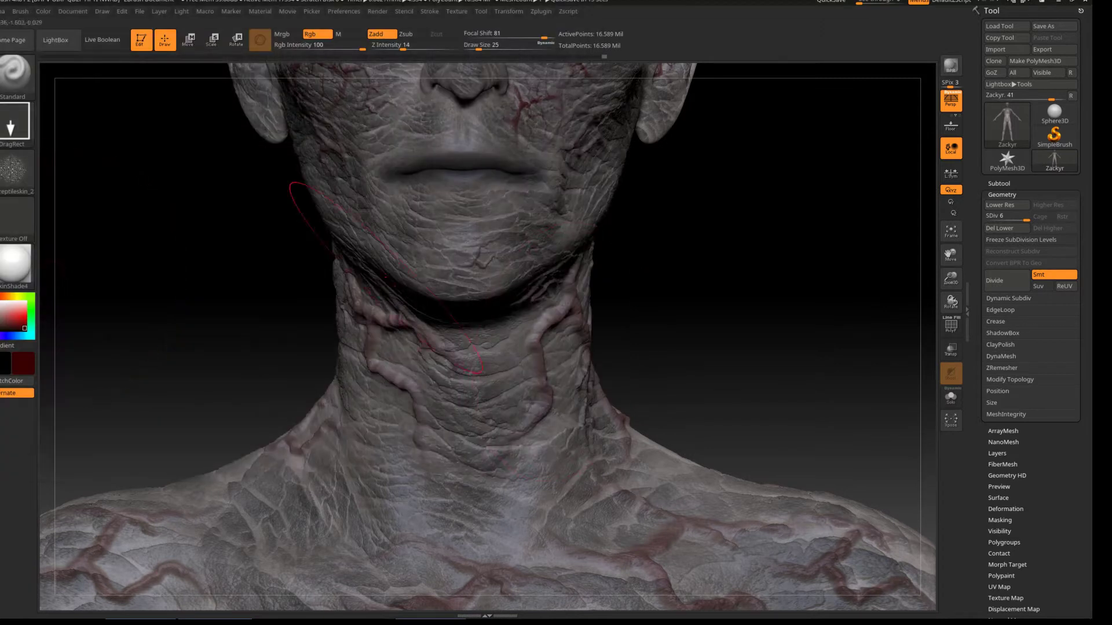
left_click(18, 316)
left_click(17, 316)
Set Z Intensity to 37, QuickSave the project, and undo a trial green cheek stroke
left_click(154, 423)
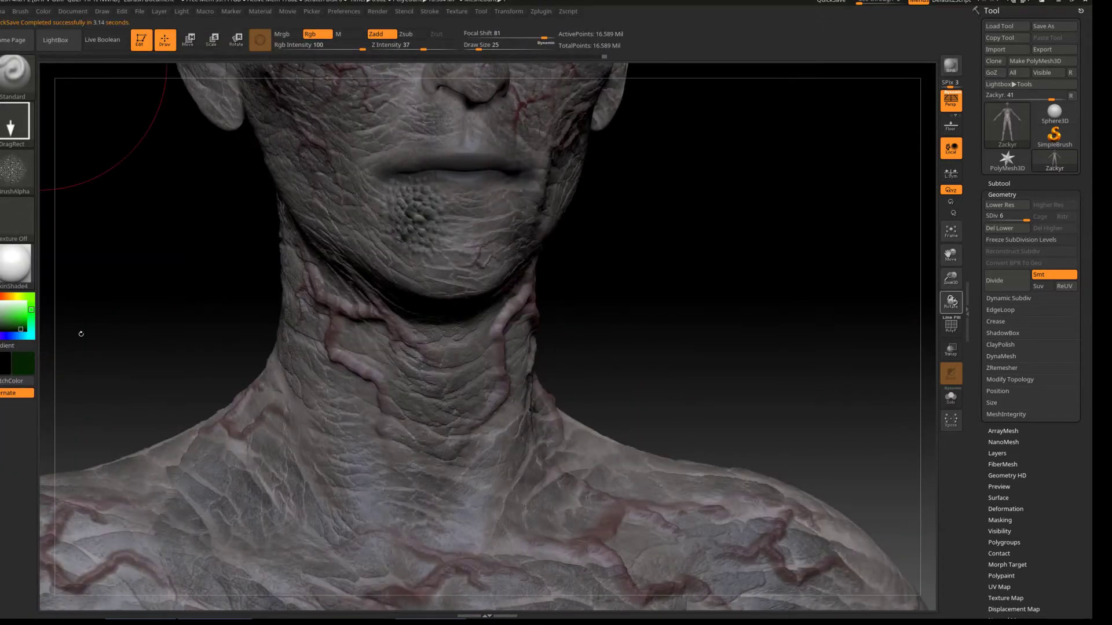
left_click(18, 315)
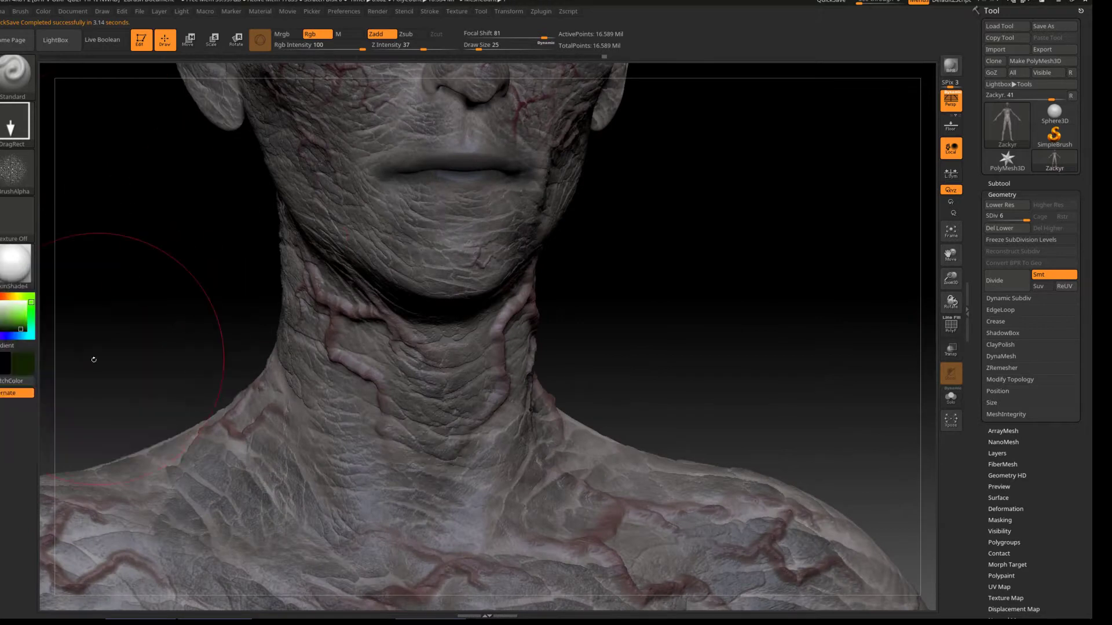
left_click_drag(371, 215, 229, 212)
key("ctrl+z")
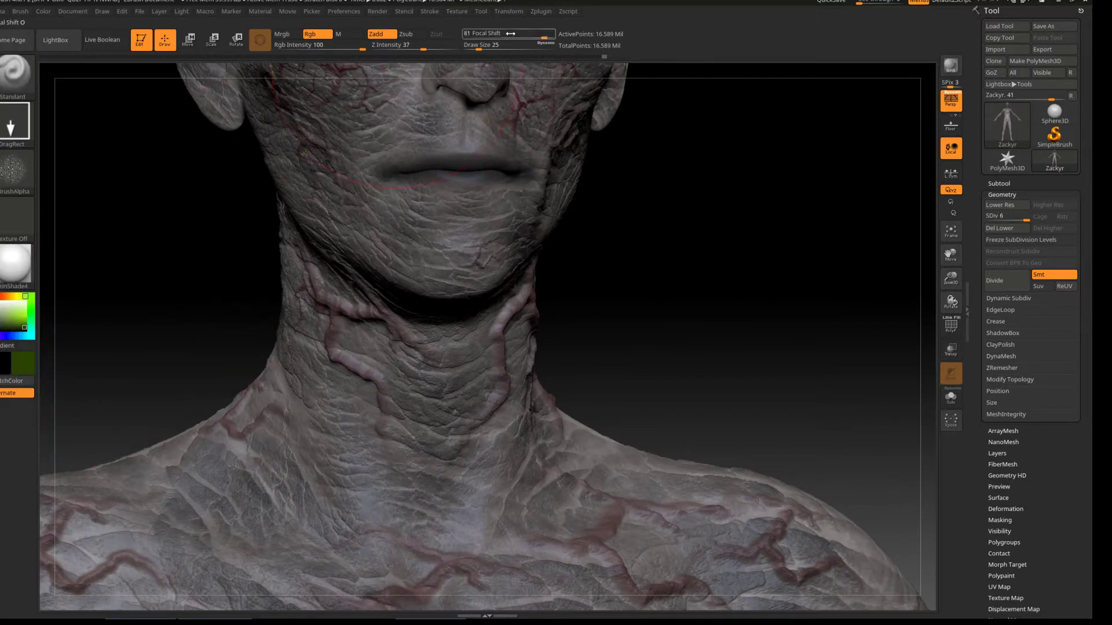
Lower Z Intensity to 4 and inspect the head from several angles
left_click_drag(424, 49, 388, 49)
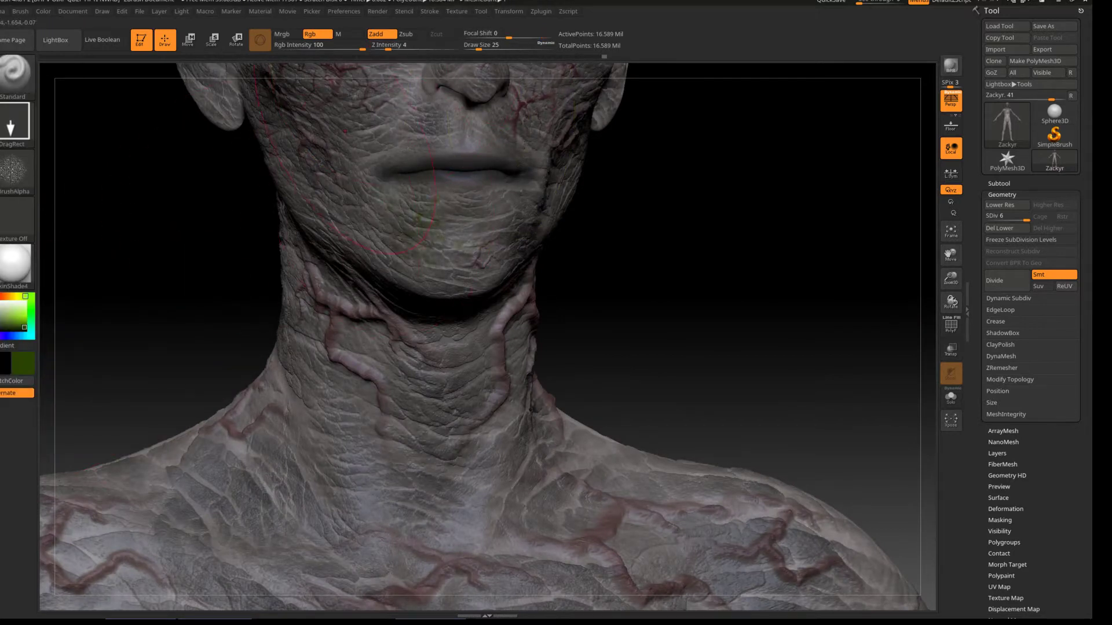
right_click_drag(347, 143, 298, 213)
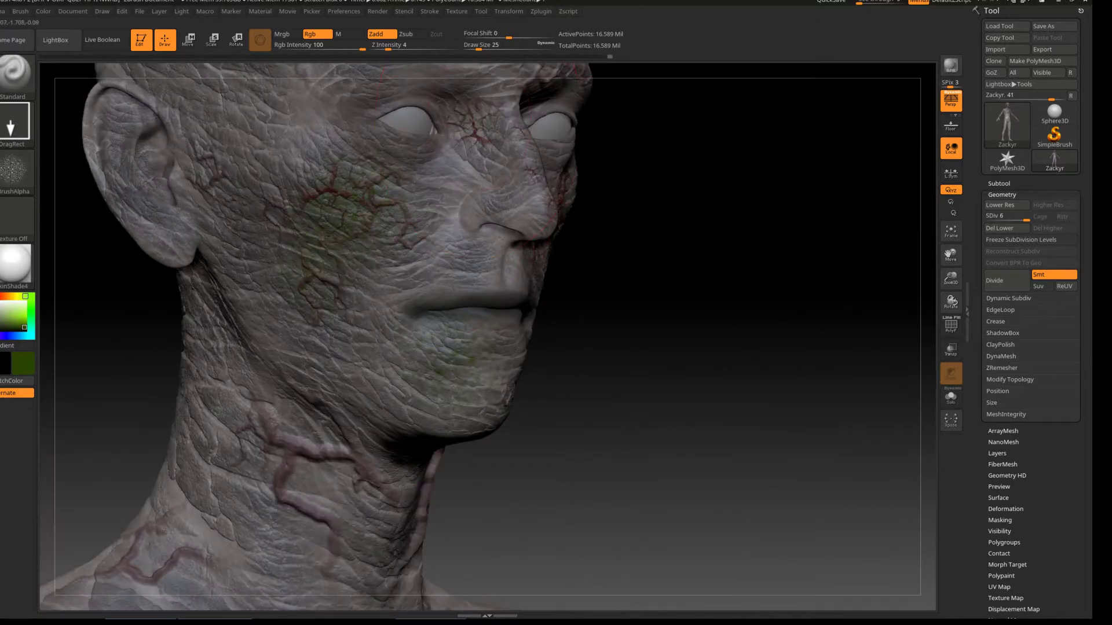
right_click_drag(446, 209, 598, 211)
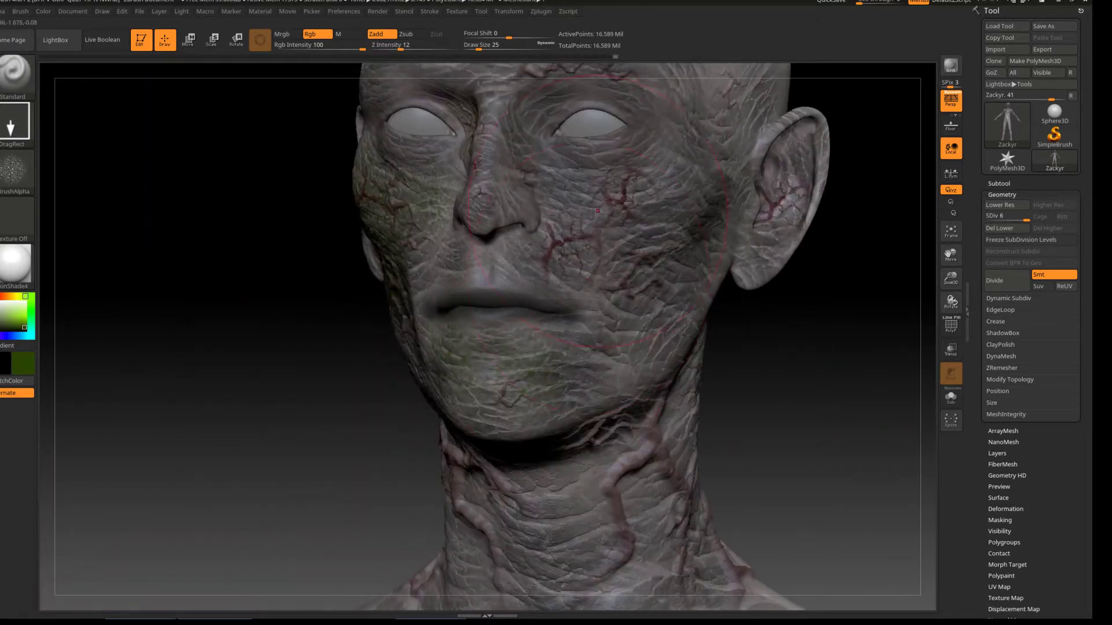
right_click_drag(775, 191, 486, 179)
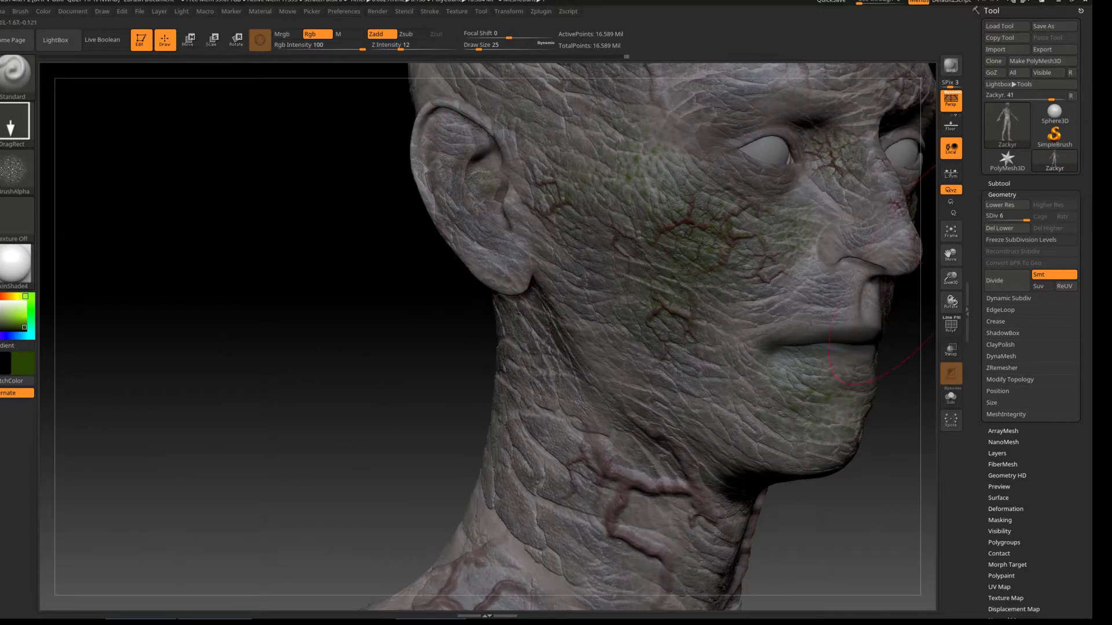
right_click_drag(927, 289, 606, 317)
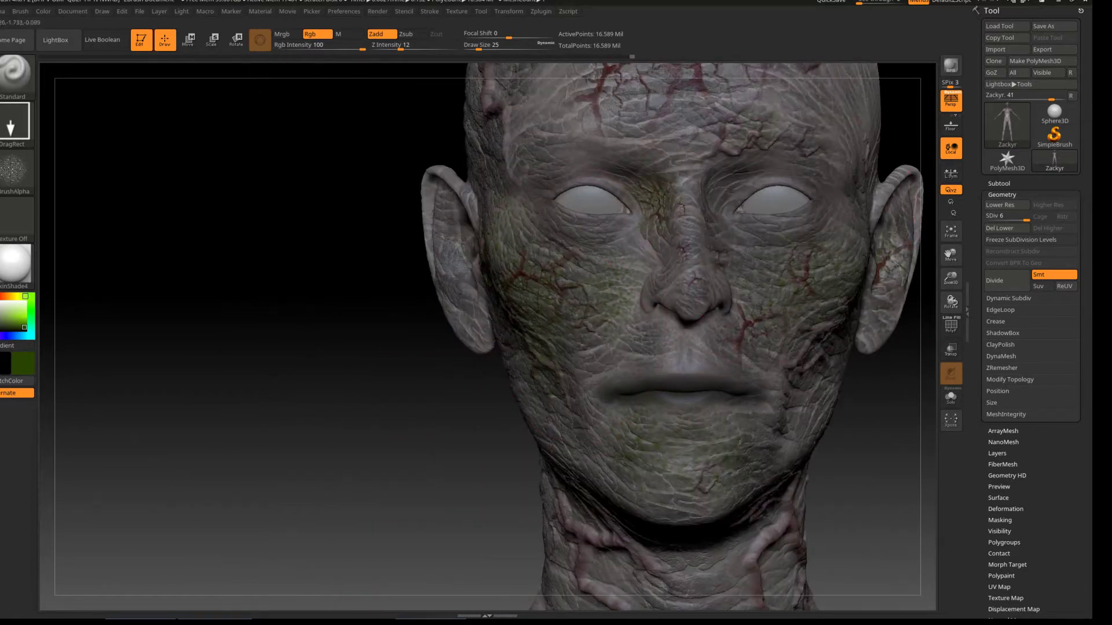
right_click_drag(874, 208, 951, 255)
Set Z Intensity to 30 and stamp bumpy reptile texture on the forehead
left_click(418, 47)
left_click_drag(579, 185, 556, 151)
left_click_drag(498, 232, 412, 209)
mouse_move(457, 186)
right_mouse_down("alt")
mouse_move(457, 243)
mouse_move(457, 145)
right_mouse_up("alt")
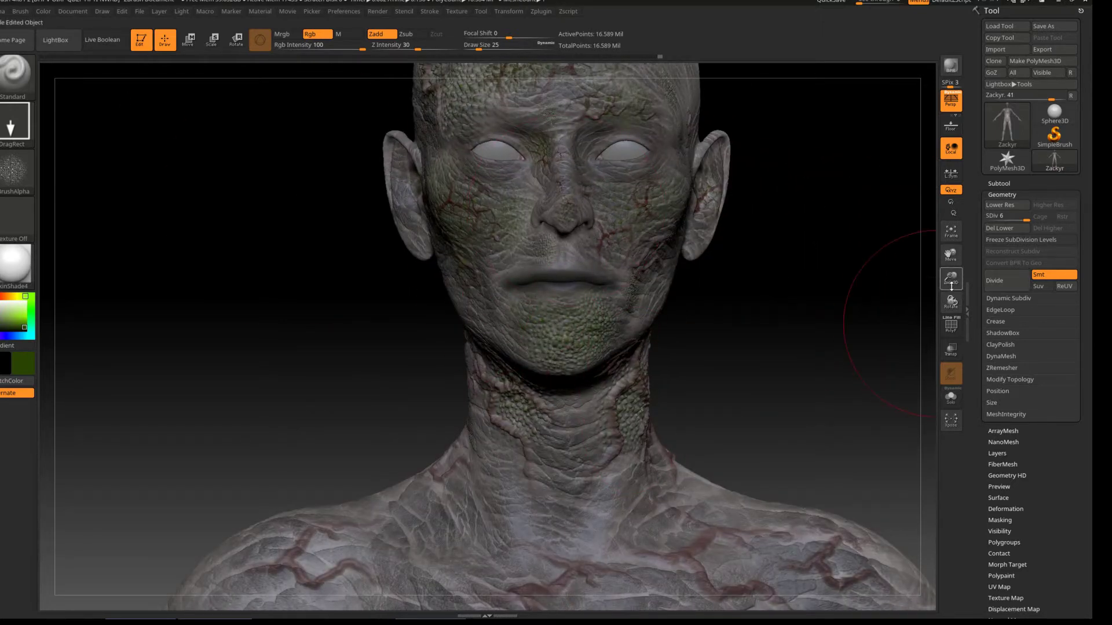
left_click_drag(951, 300, 903, 300, "shift")
left_click_drag(355, 62, 406, 63, "shift")
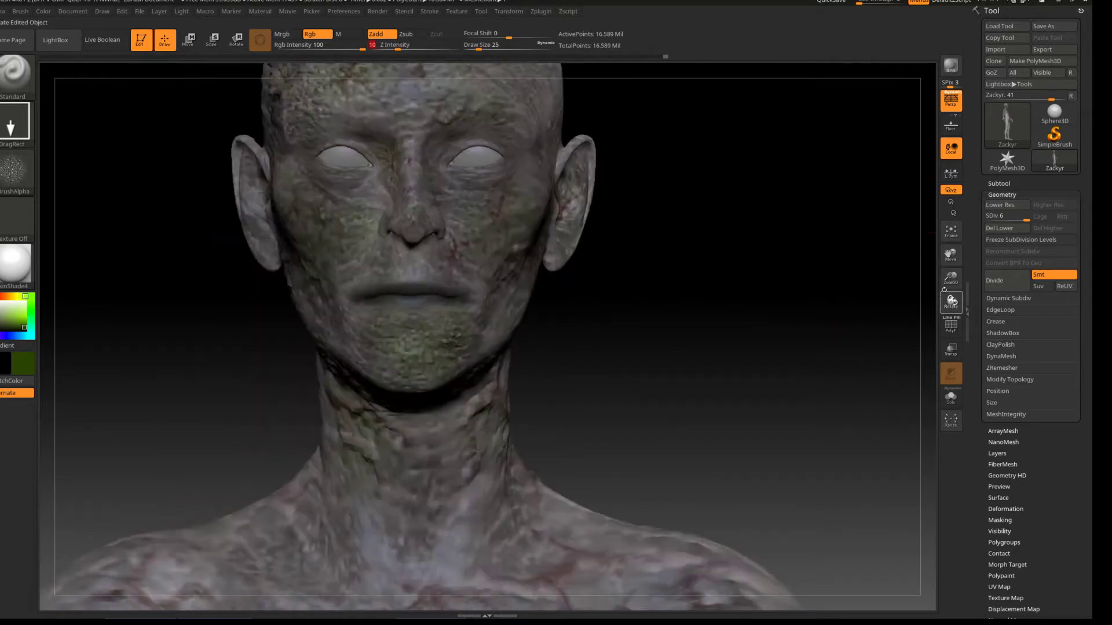
left_click_drag(359, 521, 359, 354, "alt")
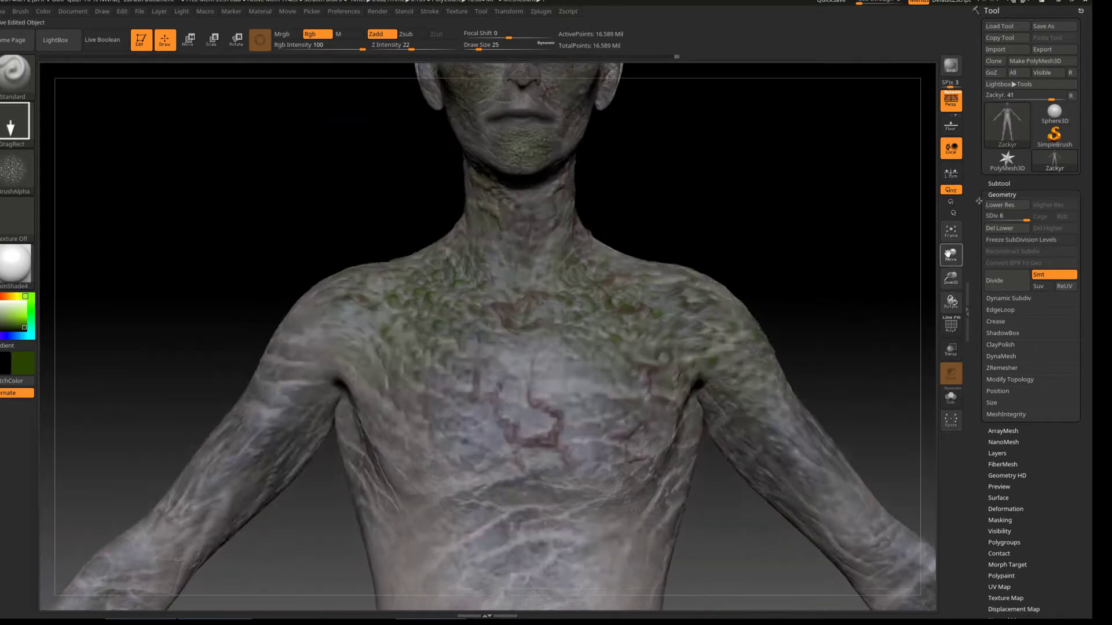
right_click_drag(666, 434, 187, 413)
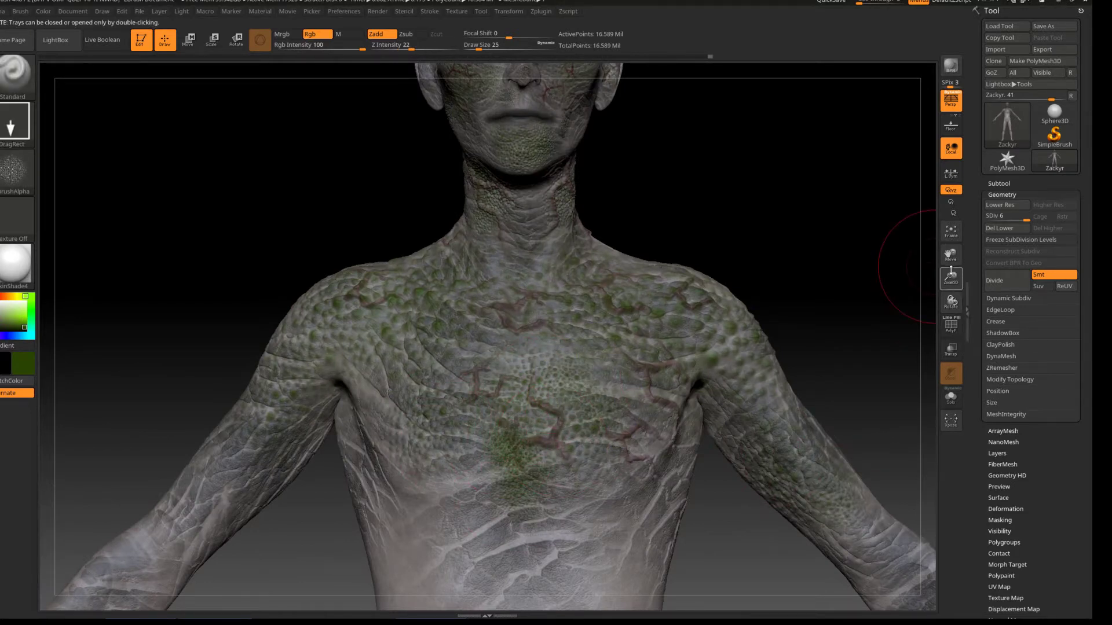
Paint green scale bumps across the chest and along the upper arm
left_click_drag(941, 245, 611, 60)
left_click_drag(951, 255, 675, 351)
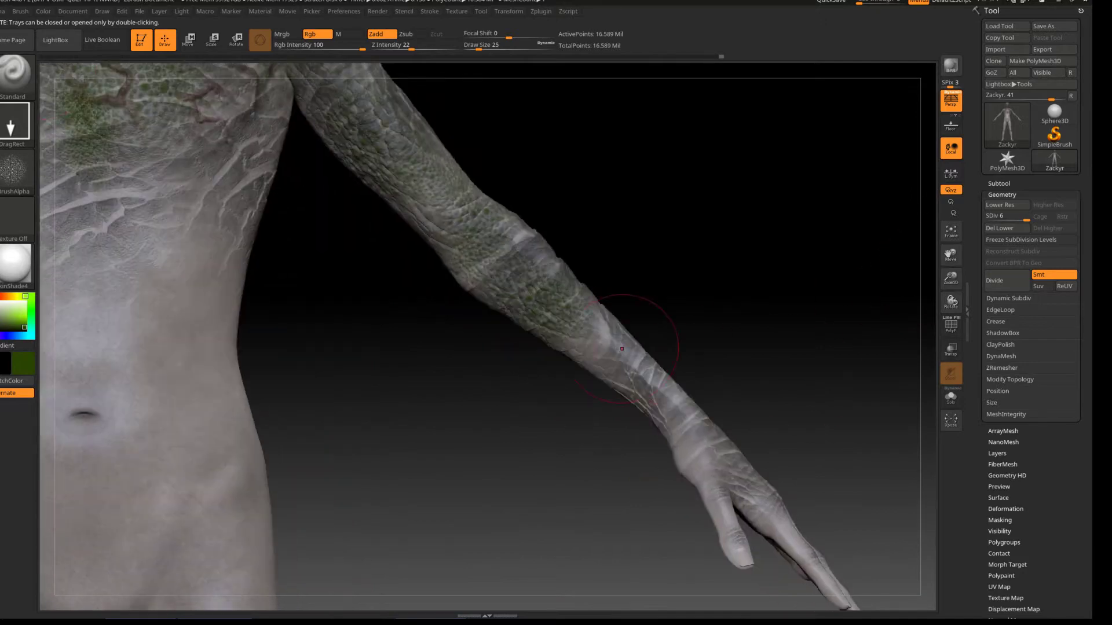
left_click_drag(836, 437, 666, 440)
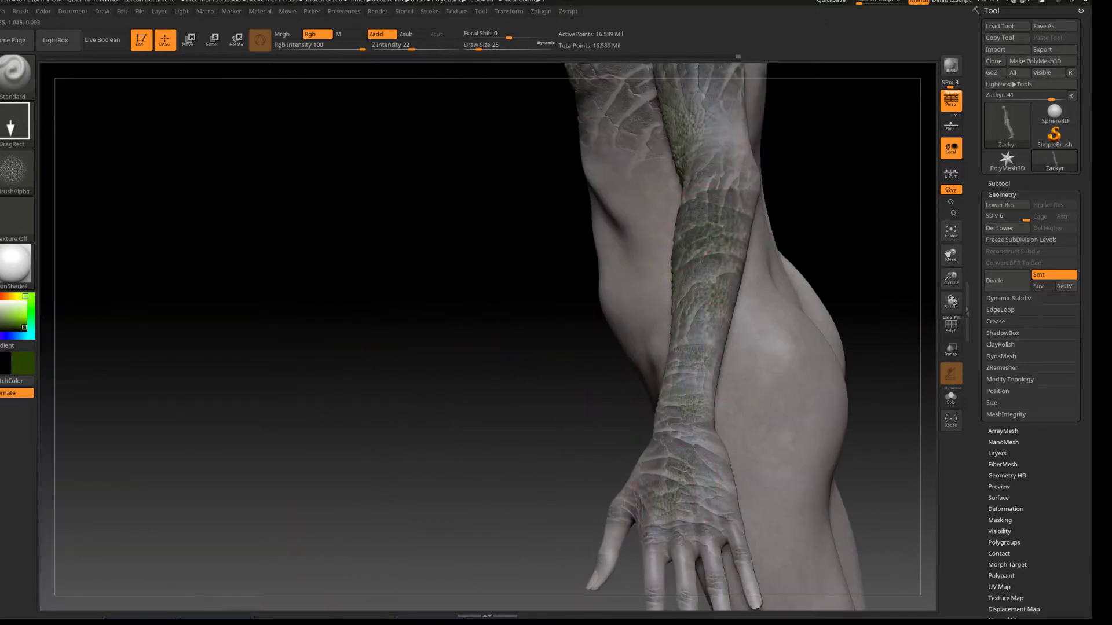
left_click_drag(951, 255, 950, 231)
left_click(14, 172)
left_click_drag(950, 301, 503, 187)
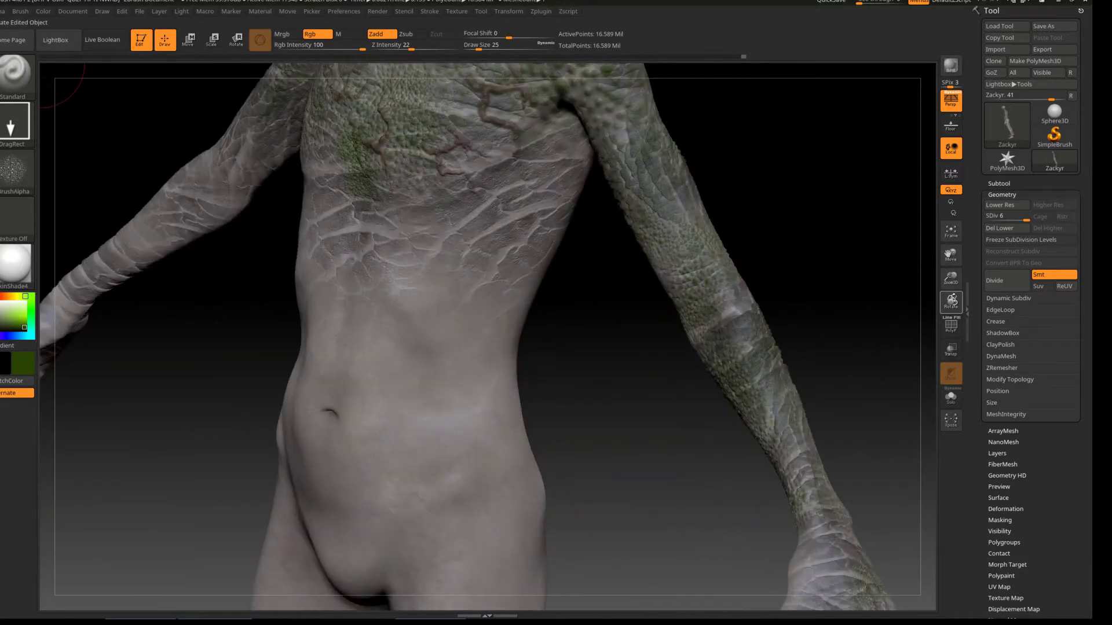
left_click_drag(521, 301, 571, 444)
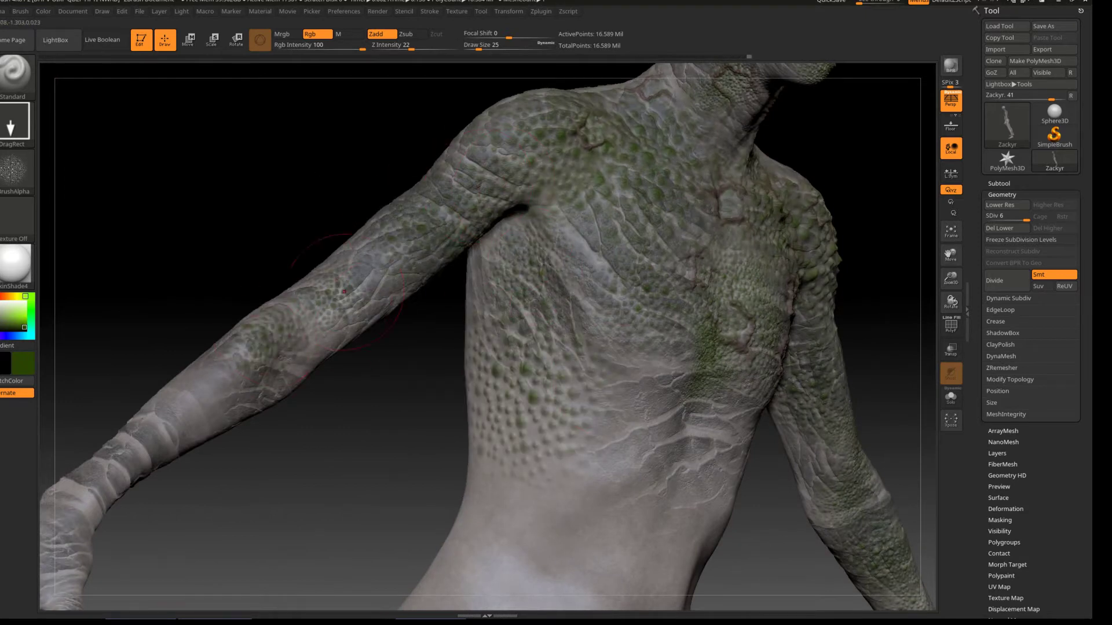
left_click_drag(383, 327, 391, 513, "alt")
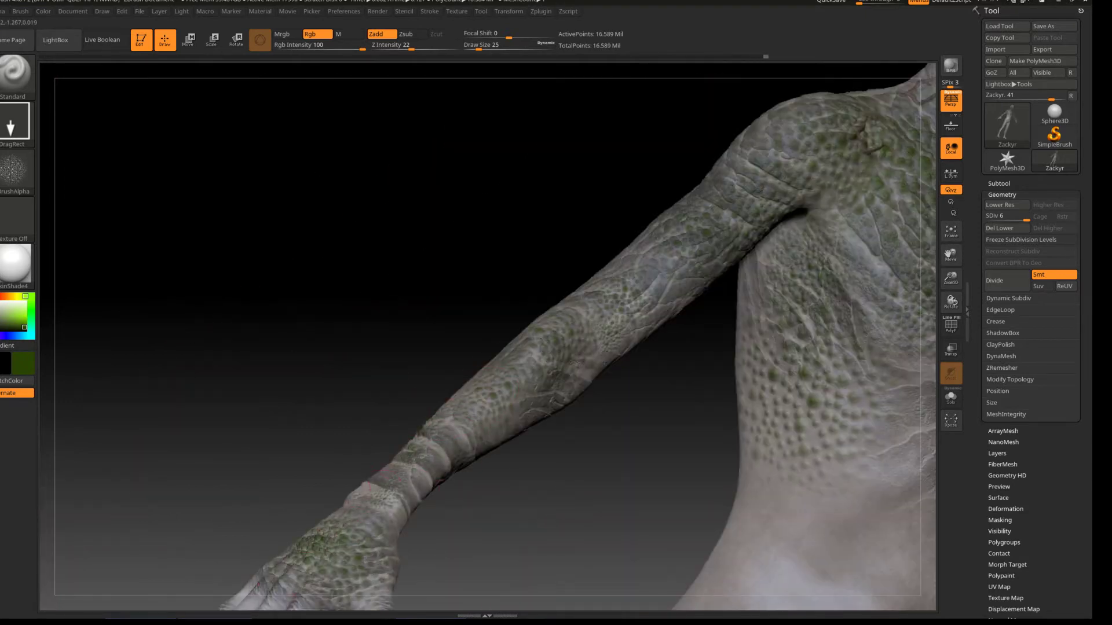
left_click_drag(300, 413, 440, 325)
left_click_drag(710, 434, 492, 168)
Paint green scales over the upper back, back of head, upper arm and lower back
mouse_move(664, 204)
left_mouse_down("alt")
mouse_move(521, 174)
mouse_move(278, 232)
mouse_move(255, 106)
left_mouse_up("alt")
left_click_drag(393, 82, 457, 124)
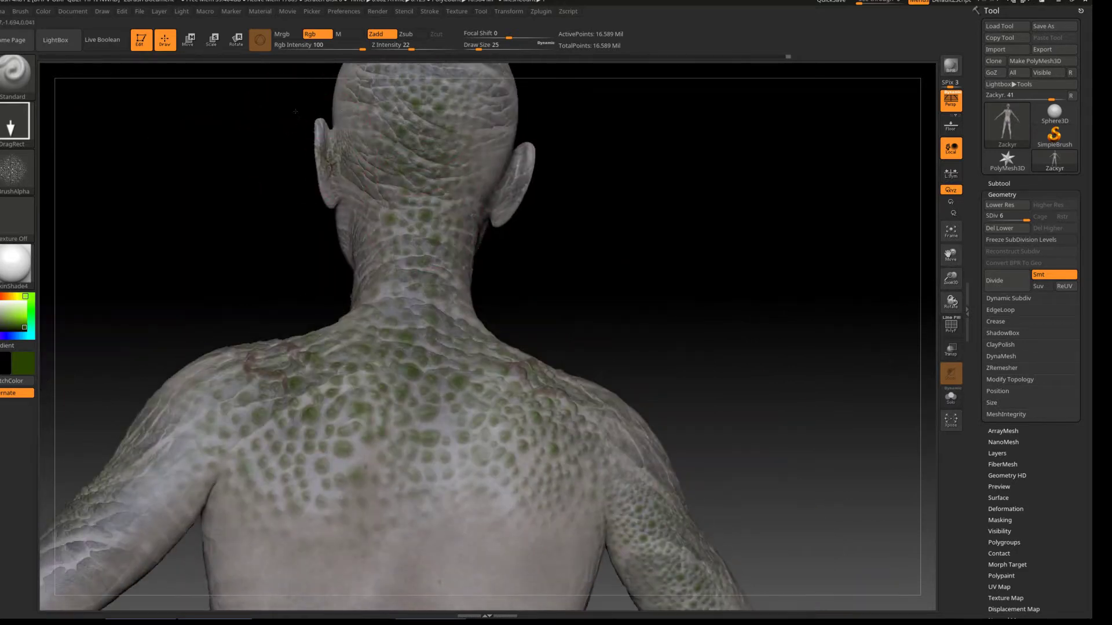
left_click_drag(868, 343, 932, 139, "alt")
left_click_drag(498, 296, 468, 350)
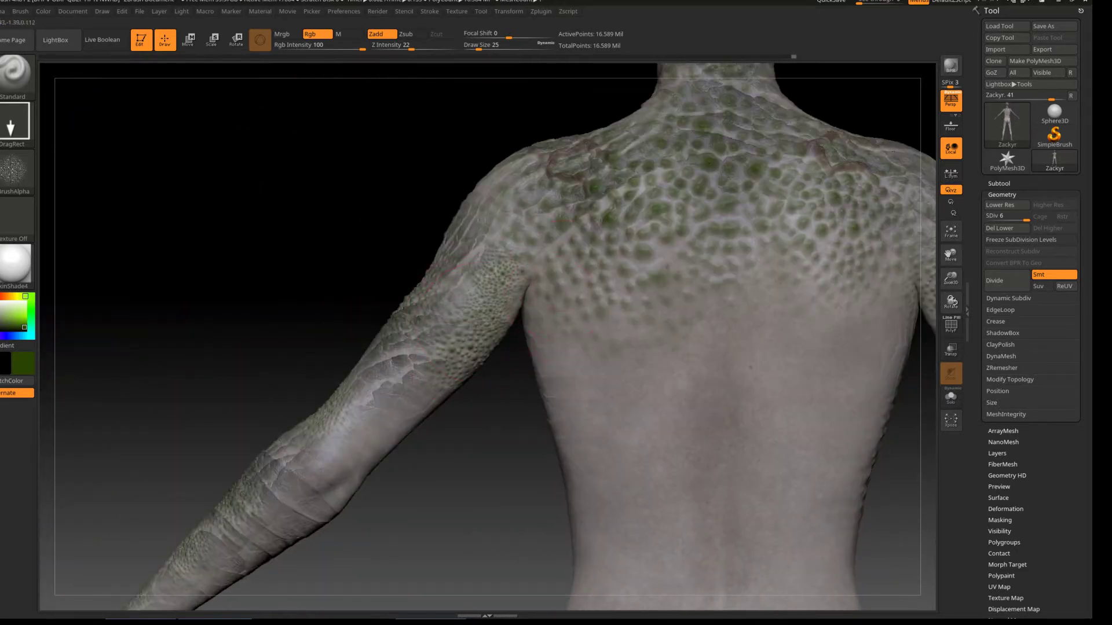
mouse_move(711, 394)
left_mouse_down()
mouse_move(782, 416)
mouse_move(799, 278)
left_mouse_up()
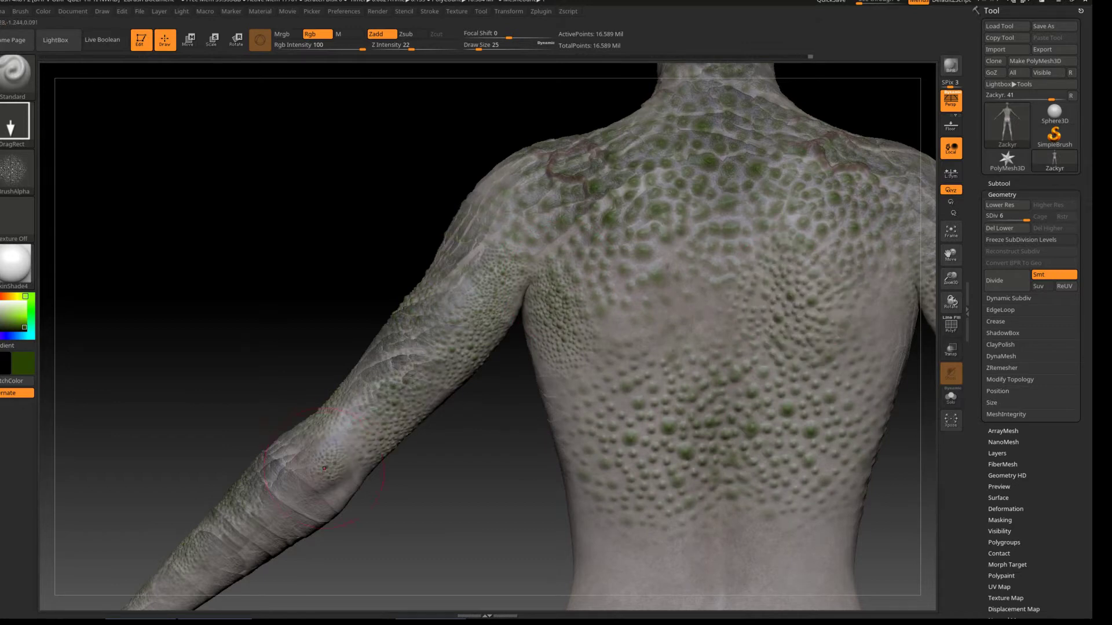
left_click_drag(916, 329, 538, 330, "alt")
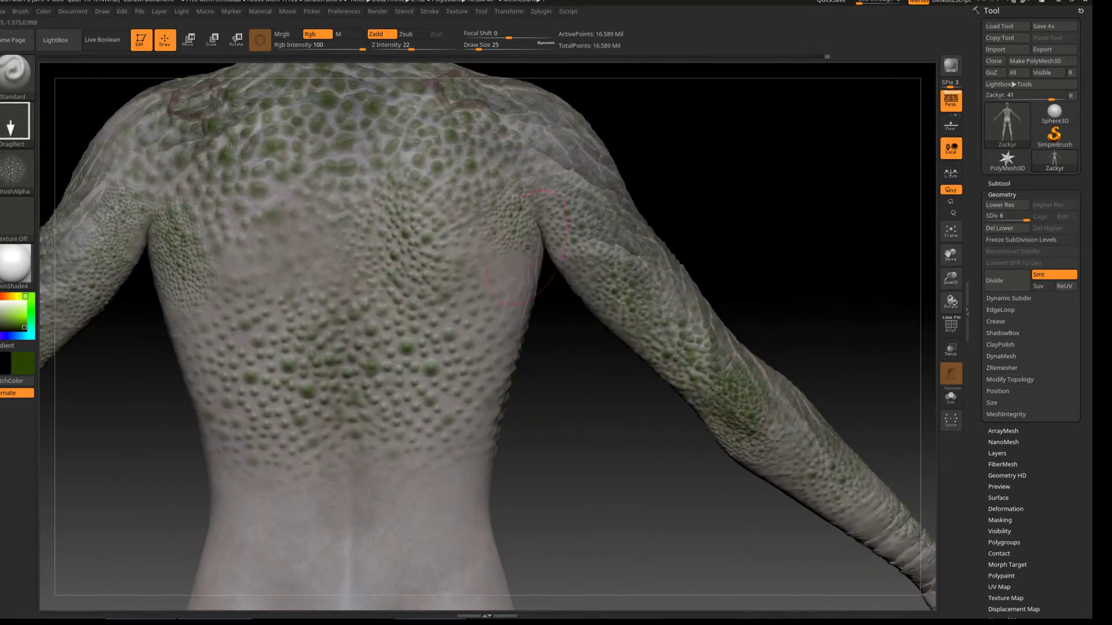
left_click_drag(753, 231, 772, 267, "alt")
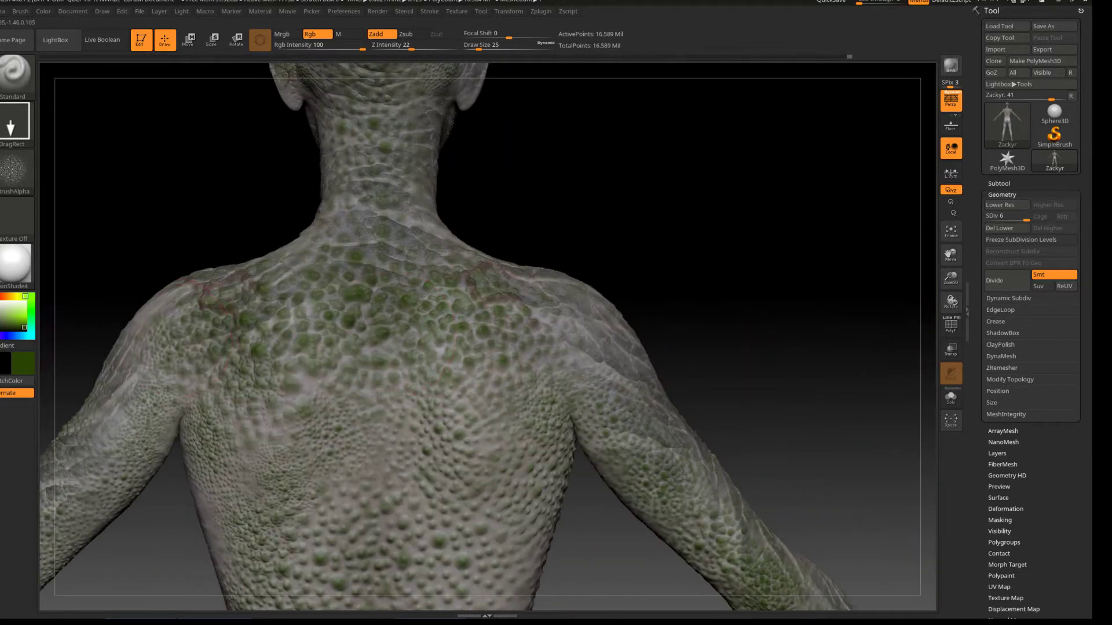
left_click_drag(951, 301, 795, 339)
left_click_drag(953, 273, 545, 243)
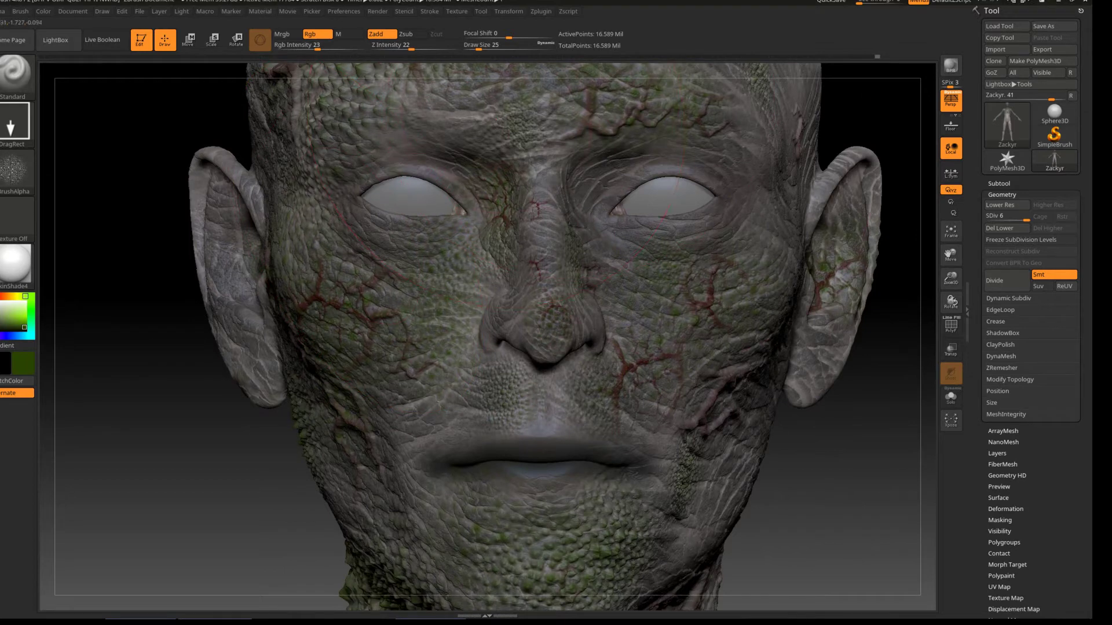
Reframe the view from the head down to the stomach, hips and thighs
left_click_drag(475, 429, 301, 428)
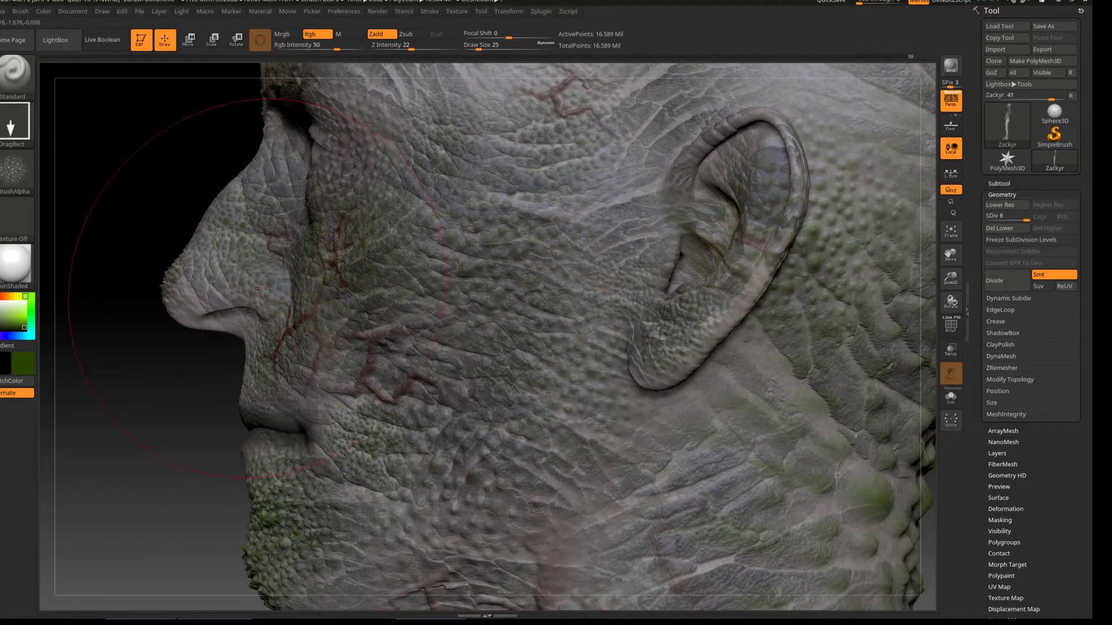
left_click_drag(951, 301, 888, 231)
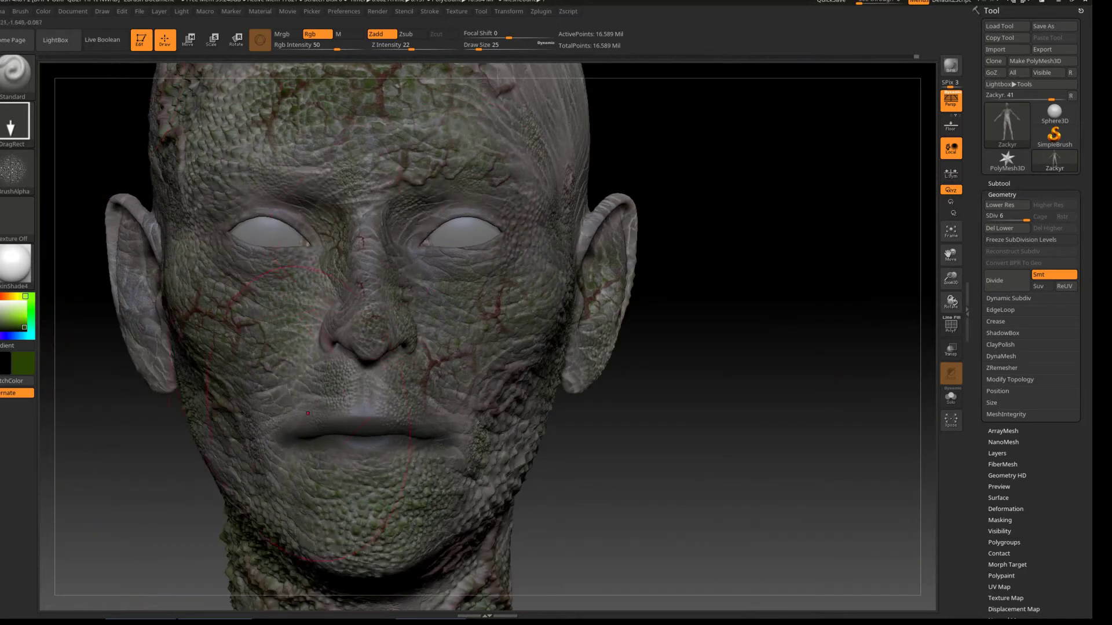
key("f")
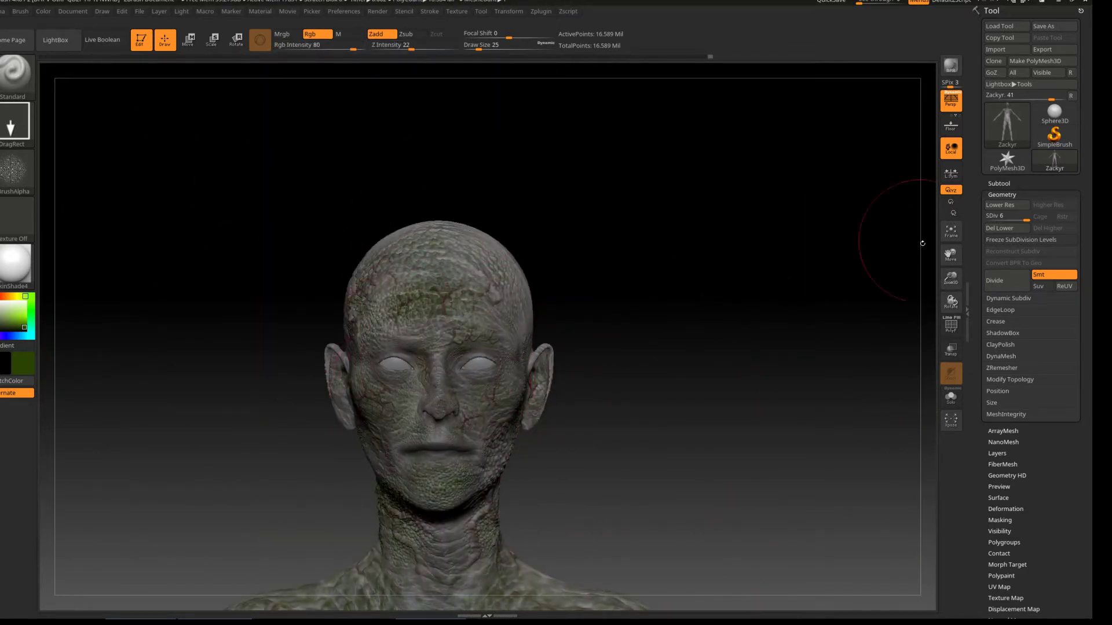
left_click_drag(950, 255, 961, 58)
left_click_drag(951, 255, 953, 58)
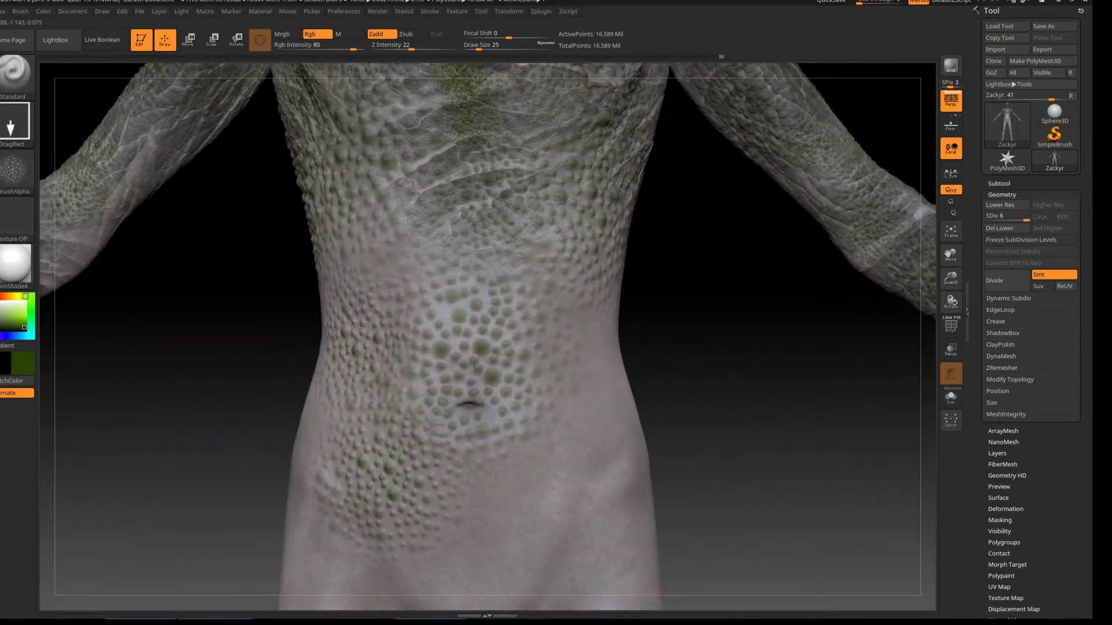
left_click_drag(789, 350, 788, 47, "alt")
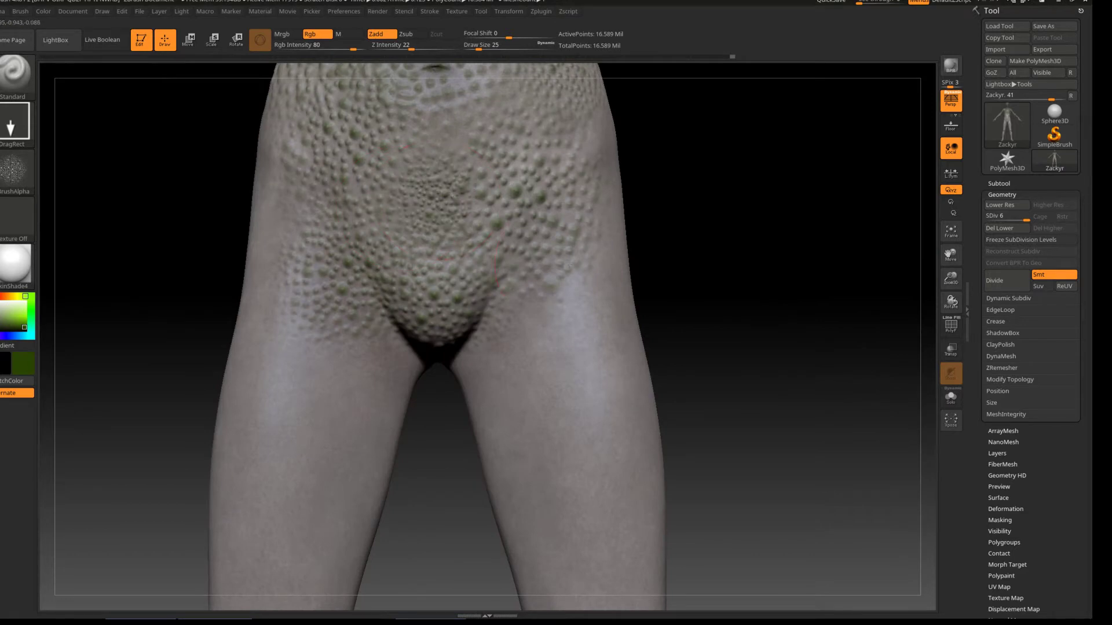
left_click_drag(440, 492, 302, 360)
Paint yellow and olive-yellow over the thigh, hip and lower torso scales
left_click(124, 310)
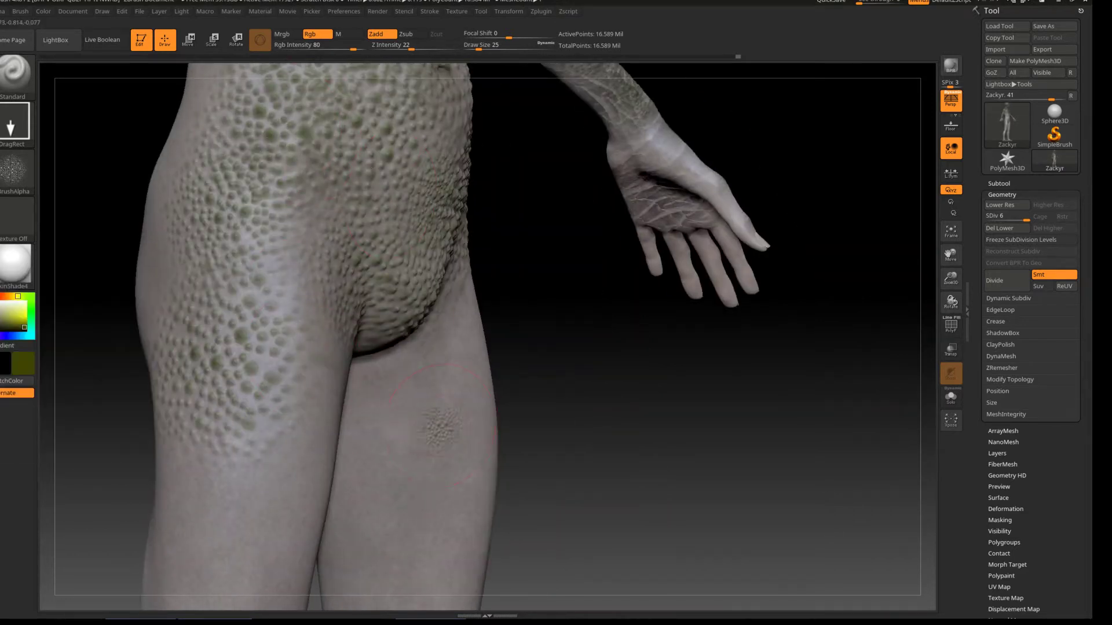
left_click_drag(310, 499, 231, 556)
left_click(76, 323)
mouse_move(191, 243)
left_mouse_down()
mouse_move(526, 331)
mouse_move(460, 387)
left_mouse_up()
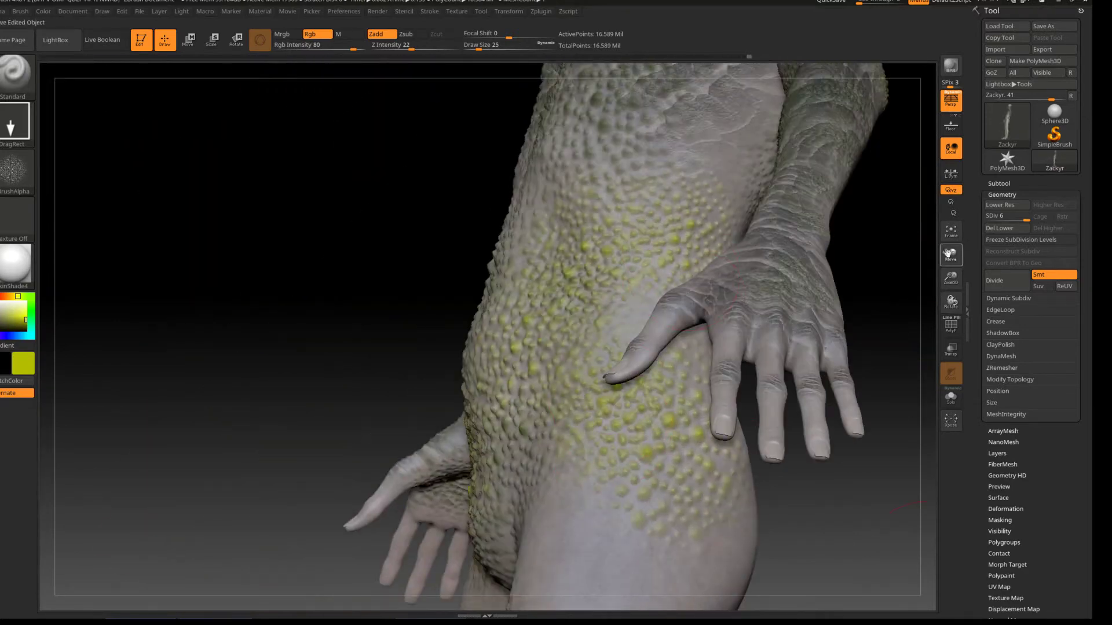
Switch to orange paint and work around the hips, thighs, calves and feet
mouse_move(608, 405)
left_mouse_down()
mouse_move(623, 168)
mouse_move(440, 272)
mouse_move(417, 463)
mouse_move(550, 521)
mouse_move(512, 373)
left_mouse_up()
left_click_drag(892, 283, 892, 232, "alt")
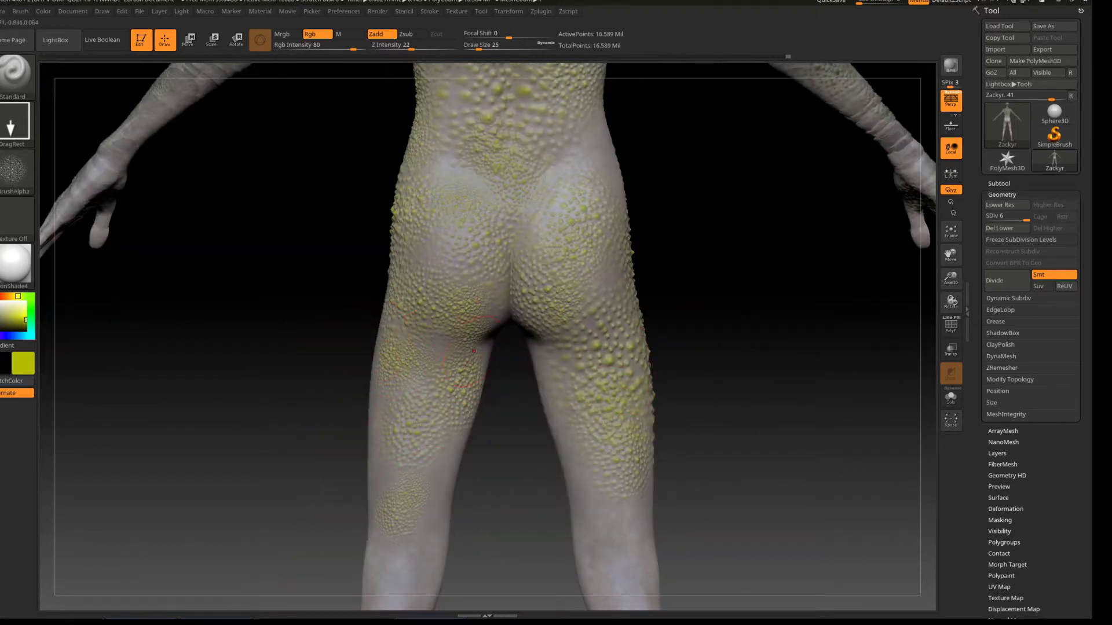
left_click_drag(948, 255, 950, 35)
left_click(70, 324)
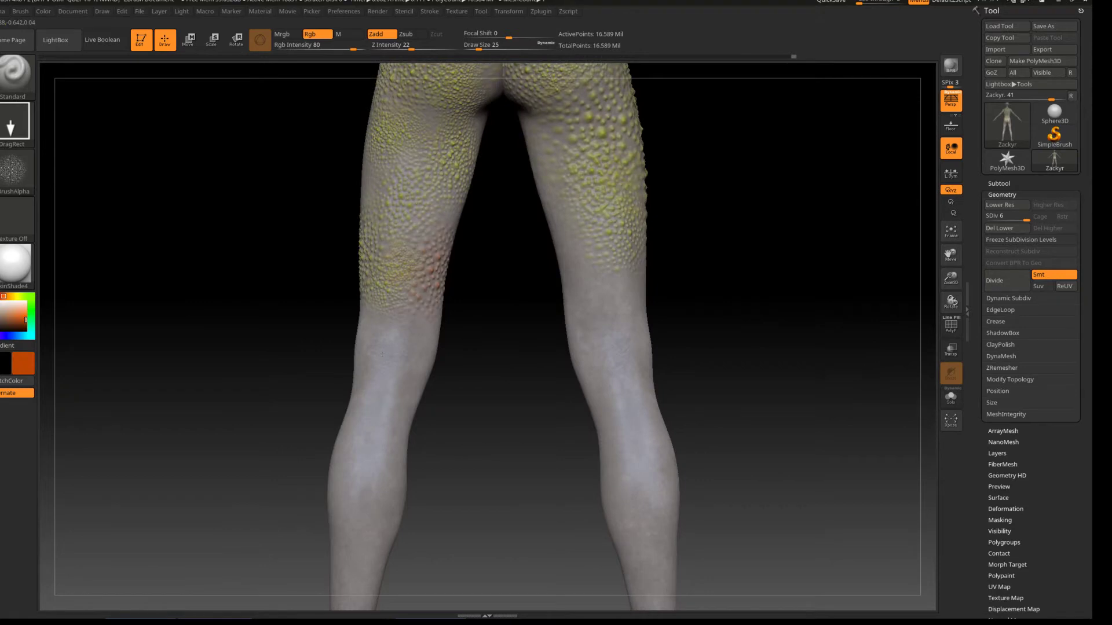
left_click_drag(951, 255, 950, 521)
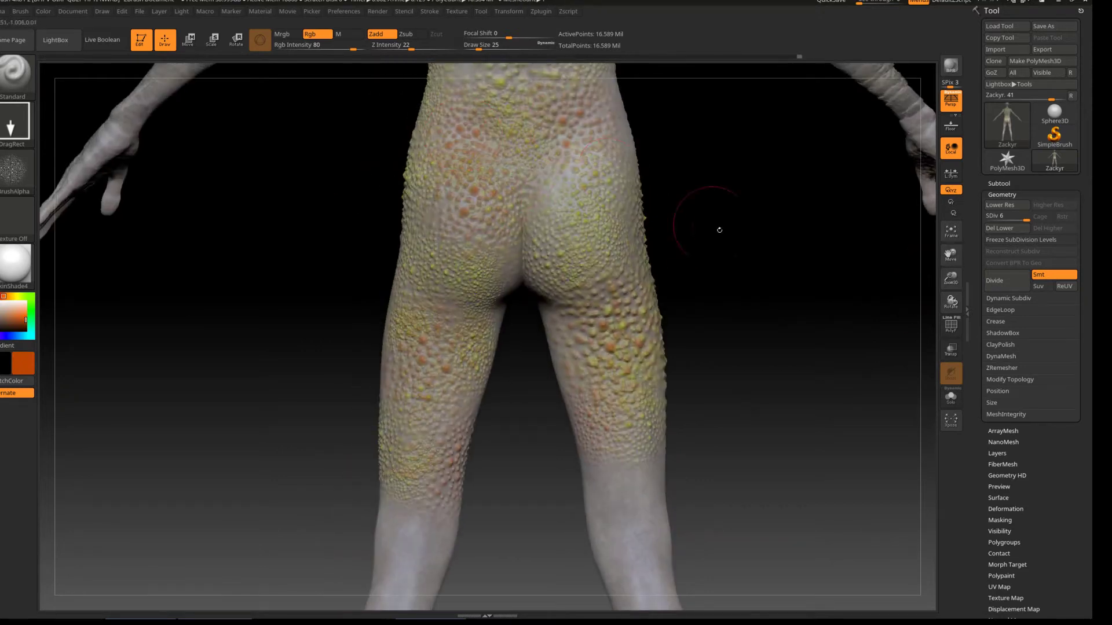
mouse_move(950, 301)
left_mouse_down()
mouse_move(966, 308)
mouse_move(904, 307)
left_mouse_up()
mouse_move(718, 515)
left_mouse_down()
mouse_move(831, 367)
mouse_move(400, 405)
left_mouse_up()
left_click_drag(951, 301, 956, 302)
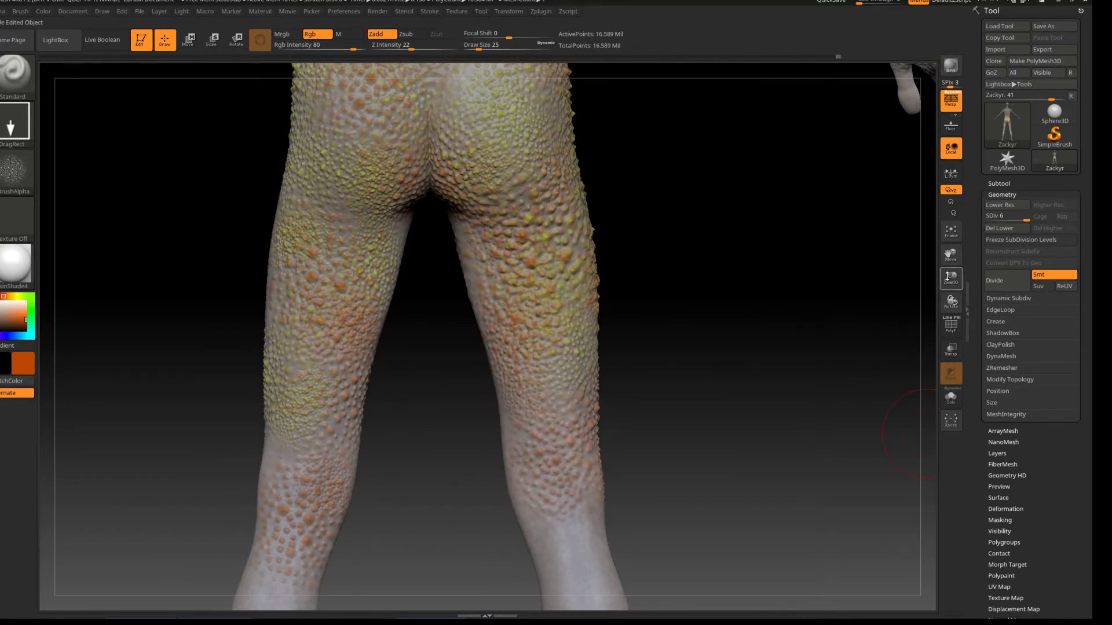
left_click_drag(949, 263, 915, 110)
mouse_move(473, 331)
left_mouse_down("alt")
mouse_move(473, 260)
mouse_move(579, 260)
mouse_move(579, 203)
left_mouse_up("alt")
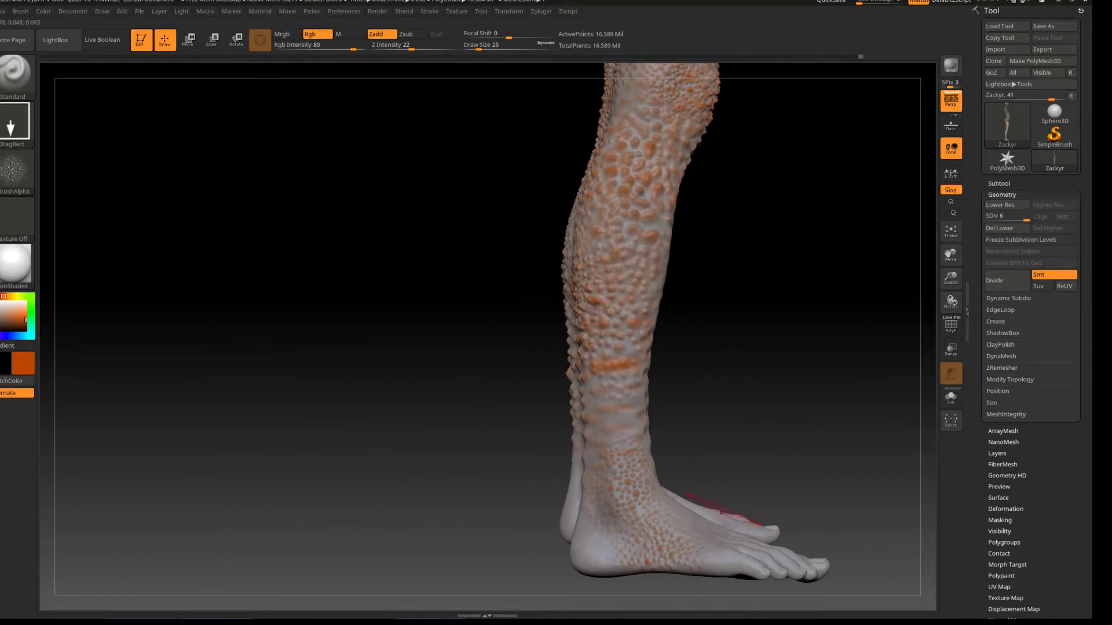
mouse_move(686, 292)
left_mouse_down()
mouse_move(717, 245)
mouse_move(772, 323)
left_mouse_up()
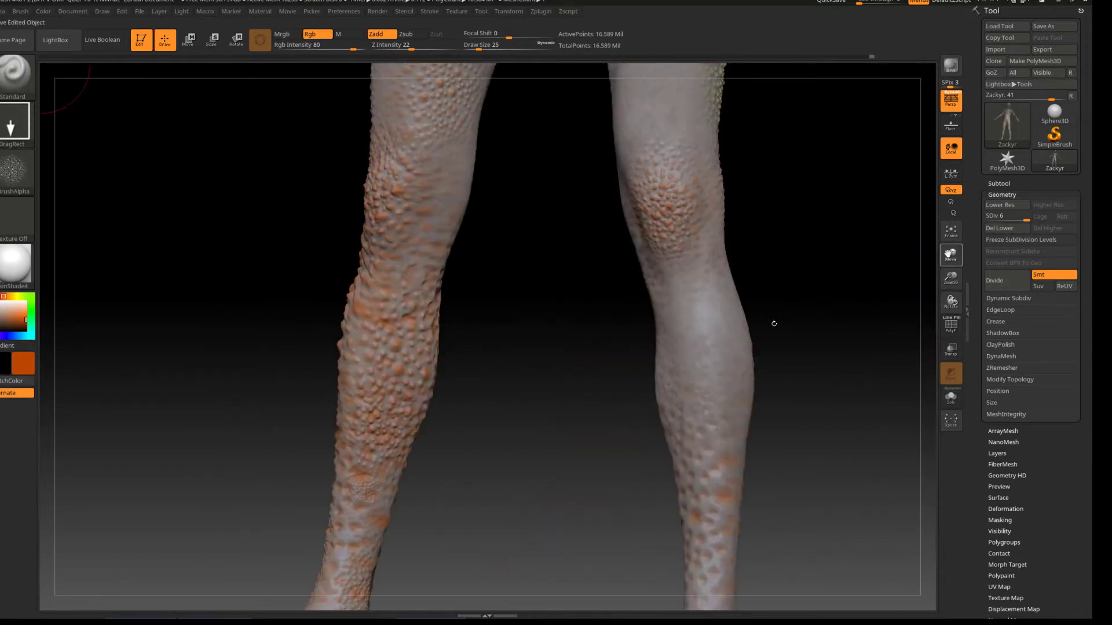
left_click_drag(714, 426, 732, 174, "alt")
Pick green and paint strokes over the thighs
left_click(17, 315)
left_click(145, 414)
left_click_drag(504, 348, 492, 128)
mouse_move(695, 75)
left_mouse_down()
mouse_move(726, 176)
mouse_move(757, 487)
left_mouse_up()
Switch to dark green and paint both thighs and down the shins
left_click(24, 329)
left_click_drag(474, 510, 457, 302)
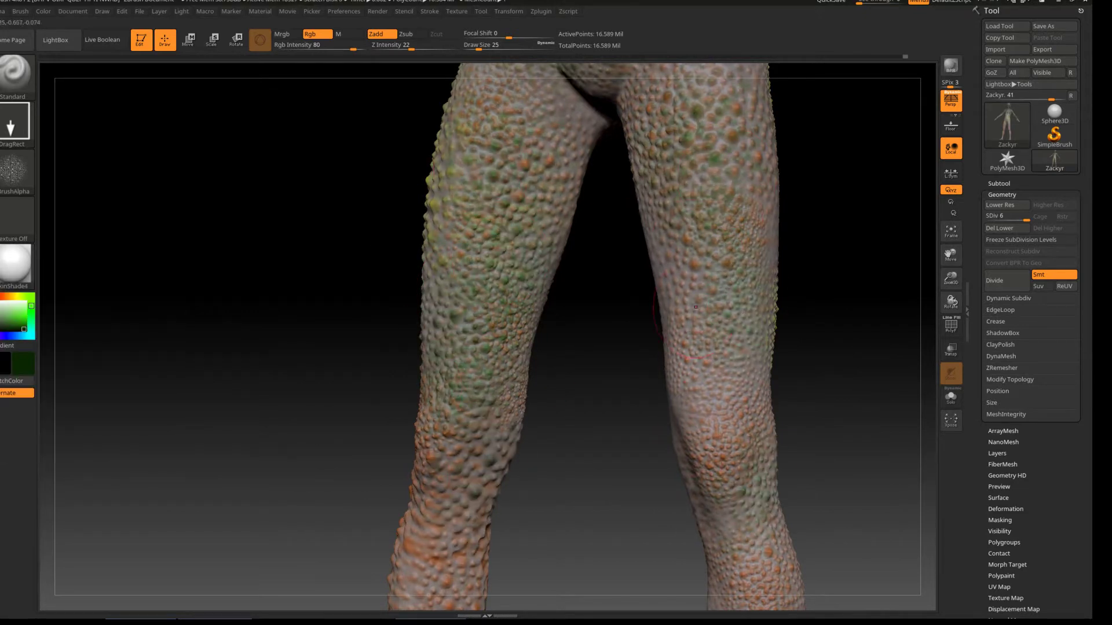
left_click_drag(672, 260, 747, 116)
left_click_drag(521, 76, 504, 128)
left_click_drag(695, 359, 747, 440)
left_click_drag(951, 255, 951, 145)
left_click_drag(712, 394, 747, 493)
left_click_drag(950, 254, 950, 127)
mouse_move(677, 339)
left_mouse_down()
mouse_move(710, 385)
mouse_move(718, 489)
left_mouse_up()
Add dark strokes along the side of the leg, smooth them, and frame the whole body
left_click_drag(951, 302, 926, 301)
mouse_move(823, 81)
left_mouse_down()
mouse_move(811, 312)
mouse_move(655, 521)
left_mouse_up()
left_click_drag(730, 406, 718, 475)
mouse_move(950, 301)
left_mouse_down("shift")
mouse_move(960, 319)
mouse_move(681, 293)
left_mouse_up("shift")
key("f")
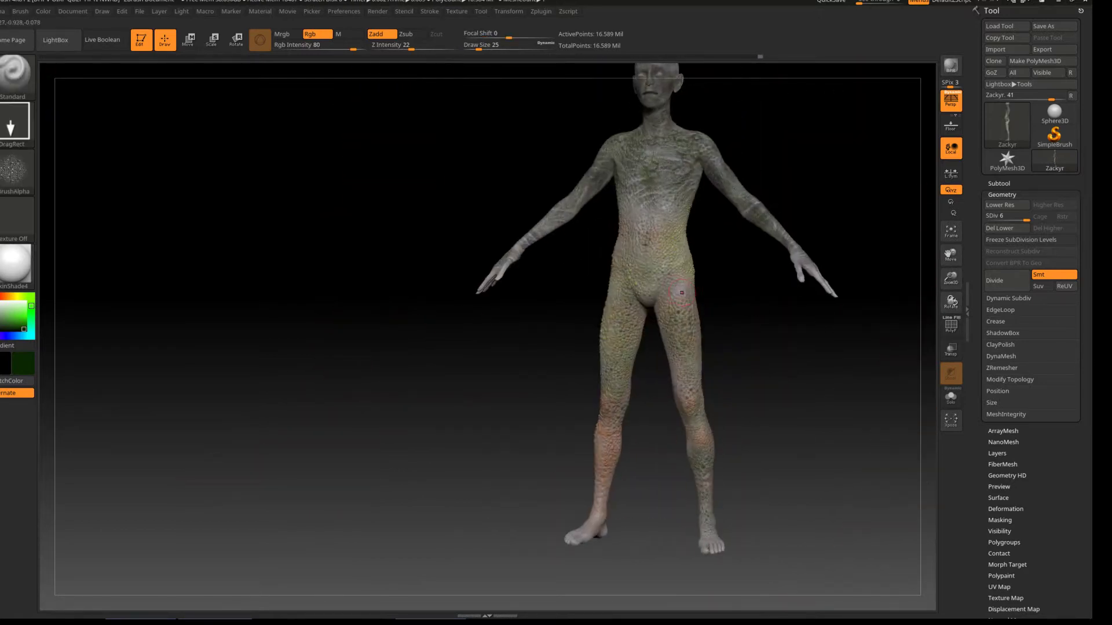
left_click_drag(926, 318, 951, 301)
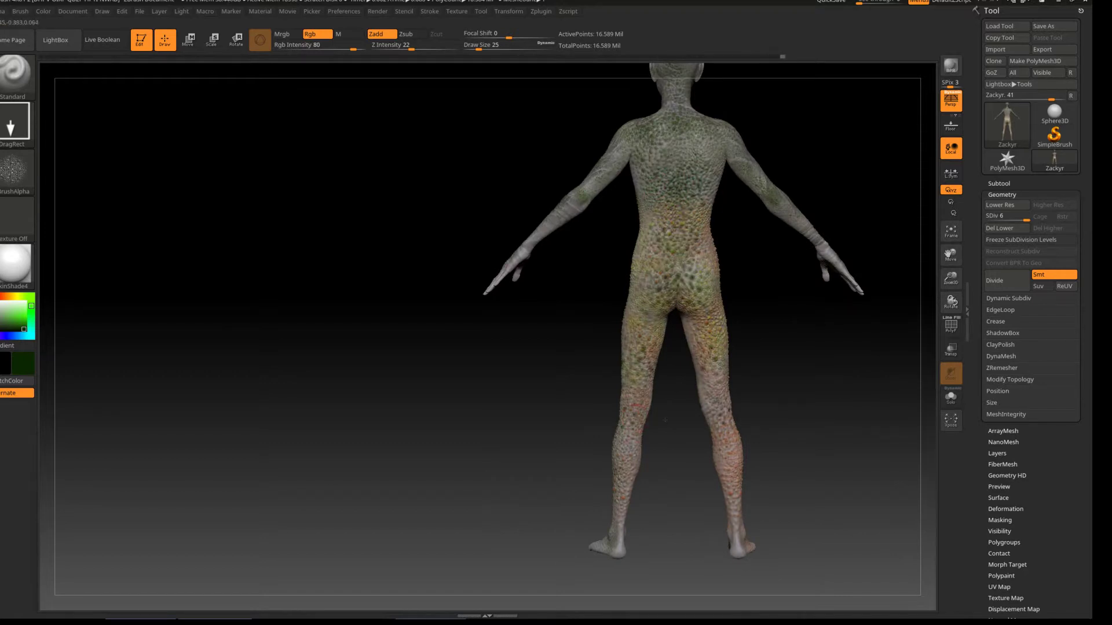
left_click_drag(951, 301, 921, 313)
mouse_move(951, 278)
left_mouse_down()
mouse_move(926, 244)
mouse_move(903, 272)
mouse_move(984, 232)
left_mouse_up()
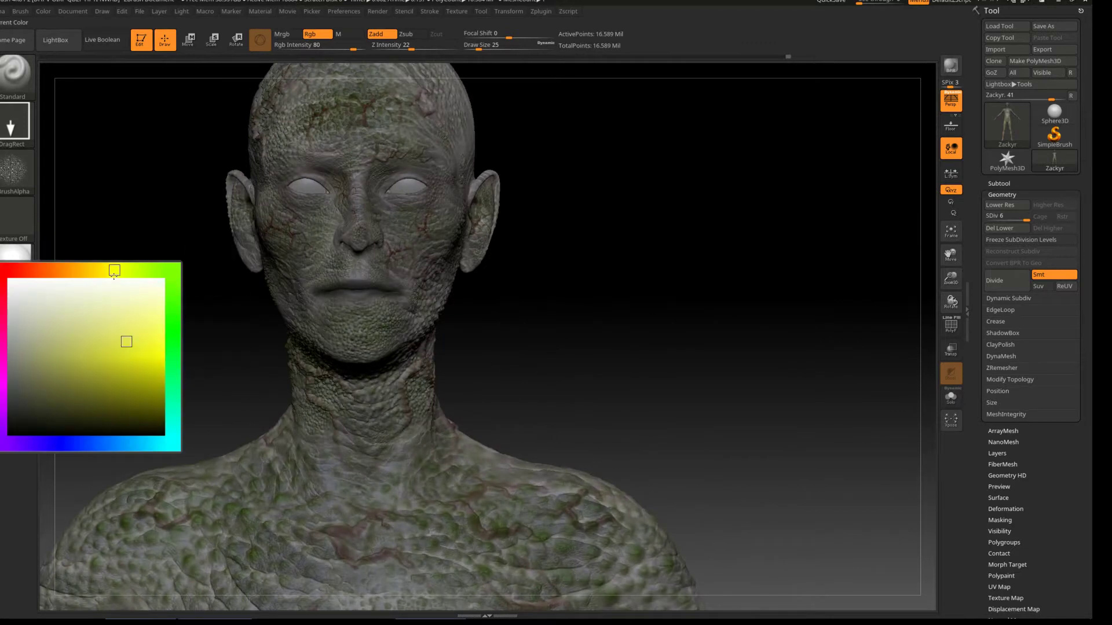
Add faint yellow flecks to the cheeks, then switch the paint colour to orange
left_click_drag(29, 358, 356, 287)
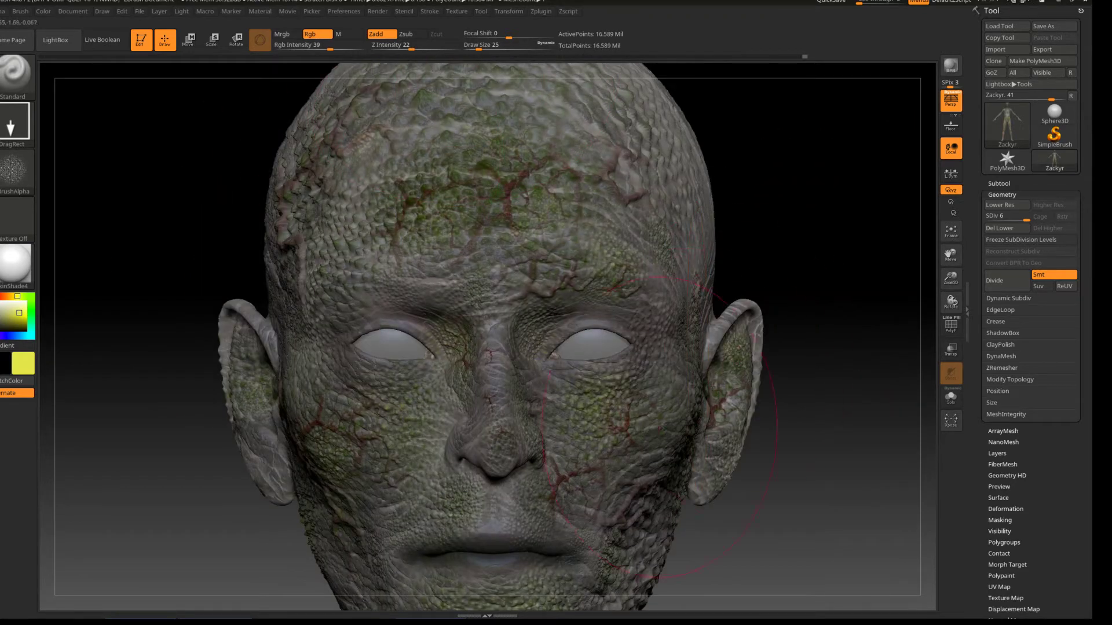
left_click_drag(19, 312, 133, 371)
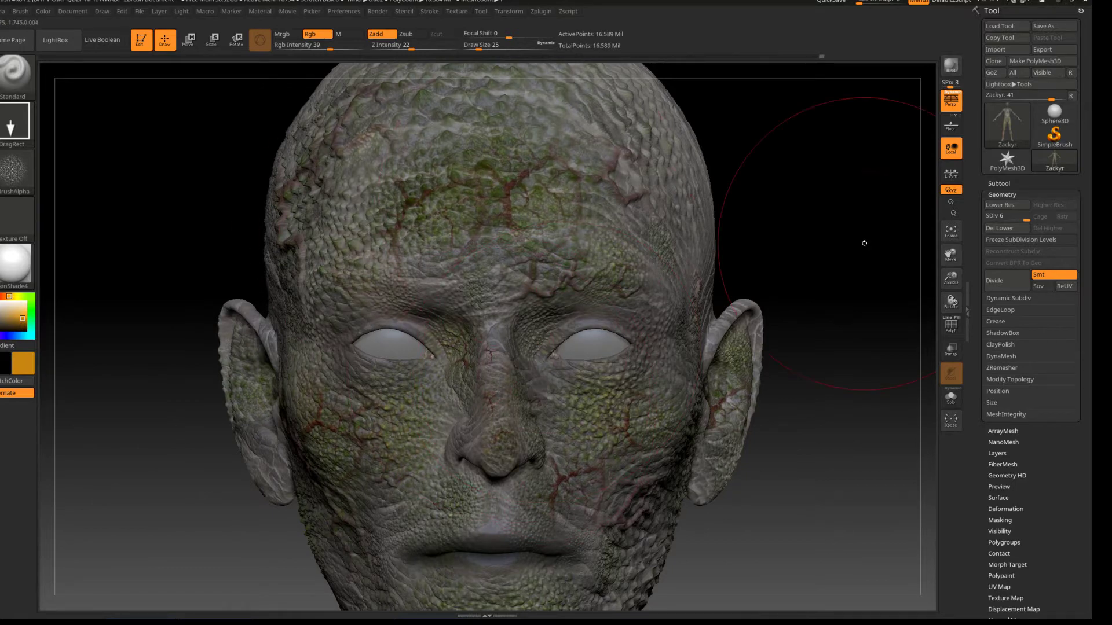
left_click_drag(864, 243, 558, 285, "alt")
left_click_drag(950, 255, 932, 261)
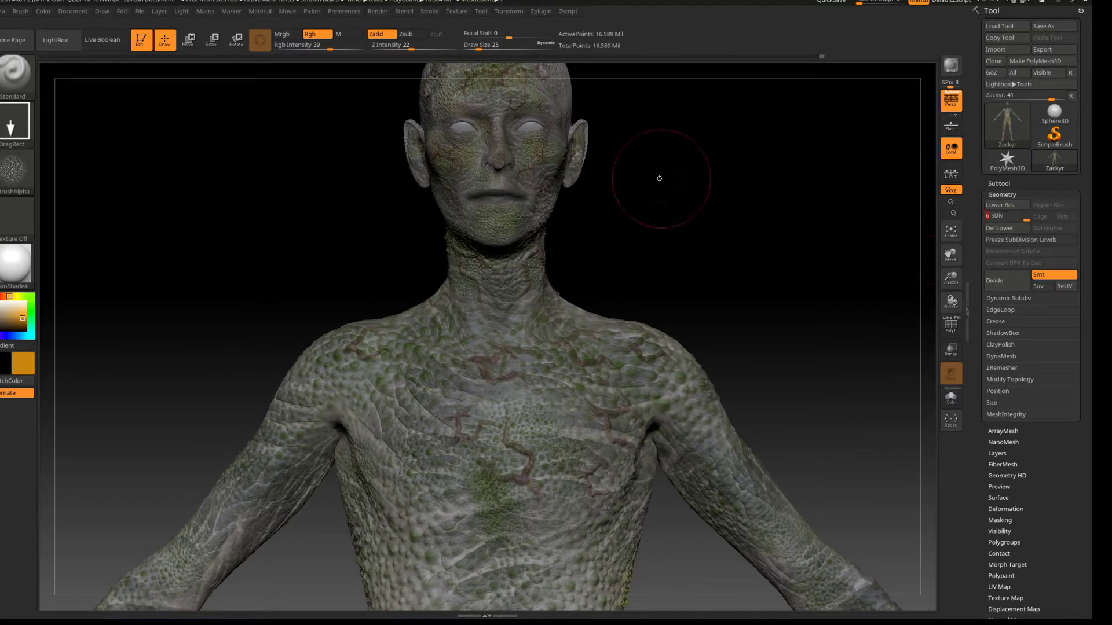
Export the face polypaint texture as E1_Zackyr_Face_Diff4.png and unhide the body
left_click(640, 340, "ctrl+shift")
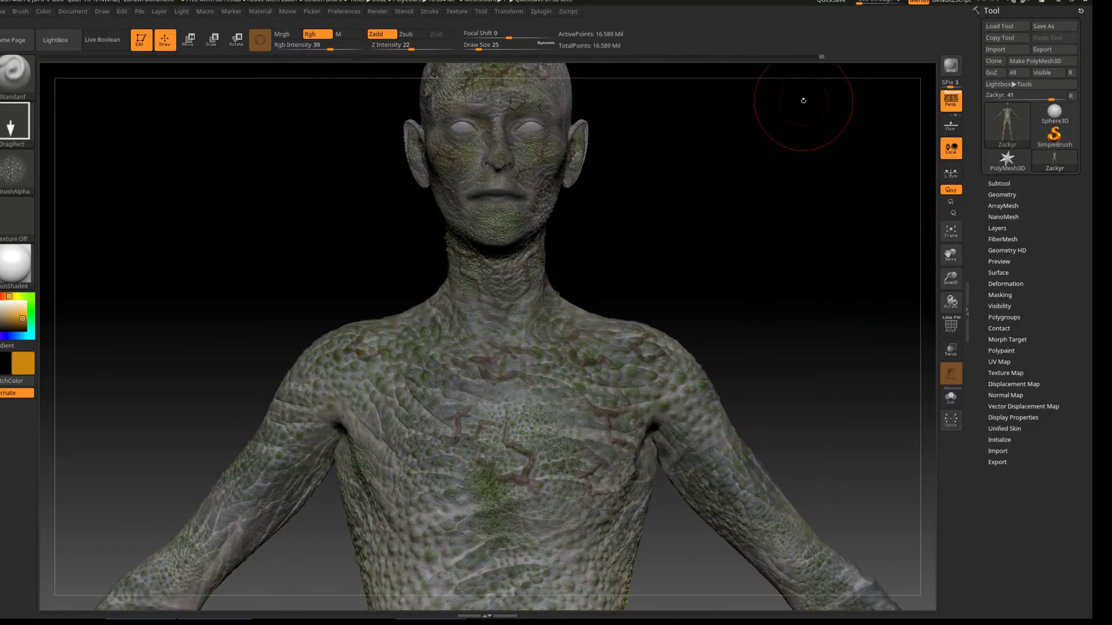
left_click(999, 362)
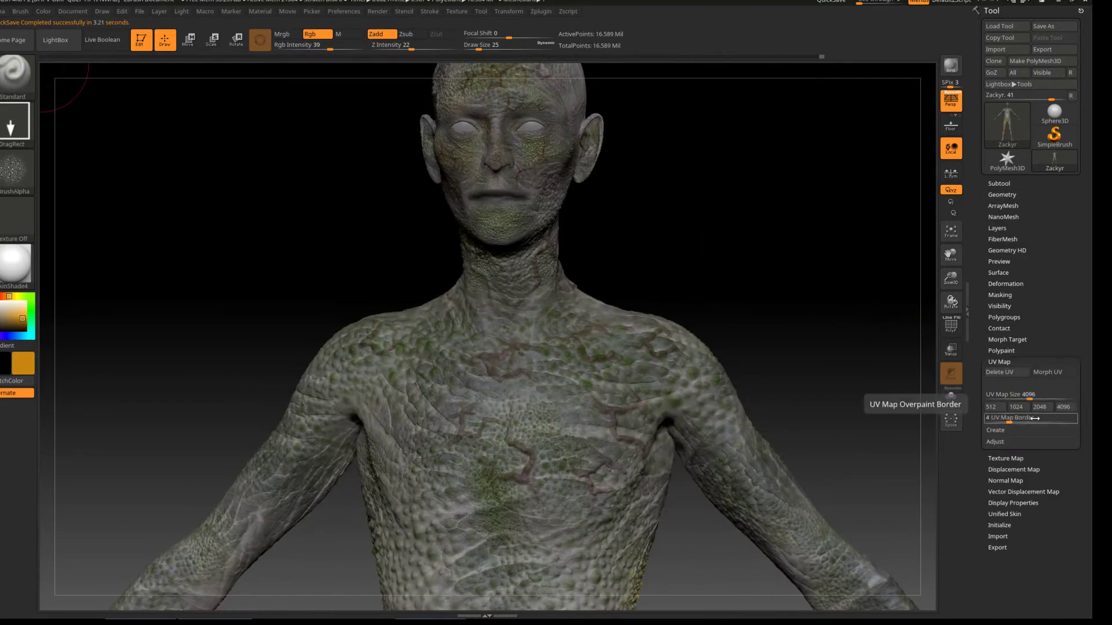
left_click(1001, 362)
left_click(995, 454)
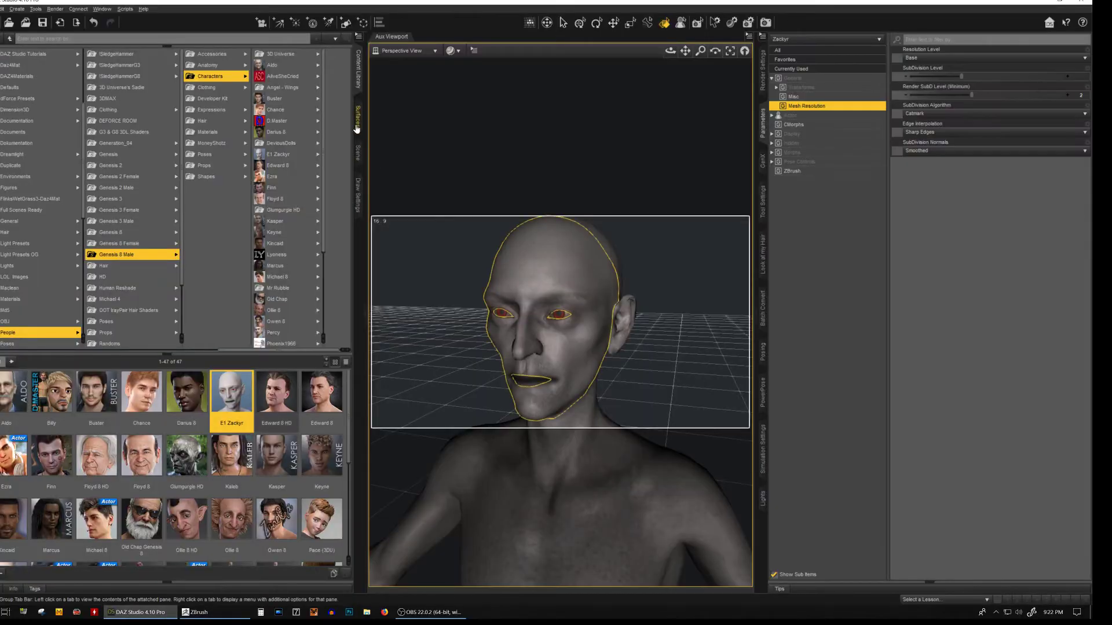
left_click(357, 129)
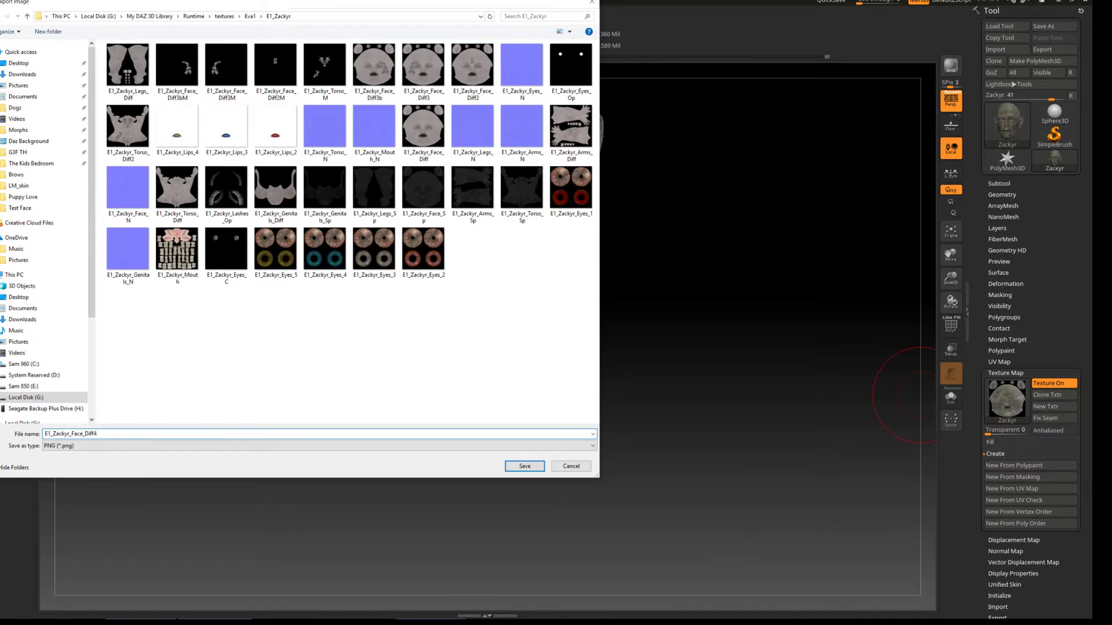
key("Return")
left_click(811, 361, "ctrl+shift")
Isolate the torso, build a texture from its polypaint and export it as PNG
left_click(510, 434, "ctrl+shift")
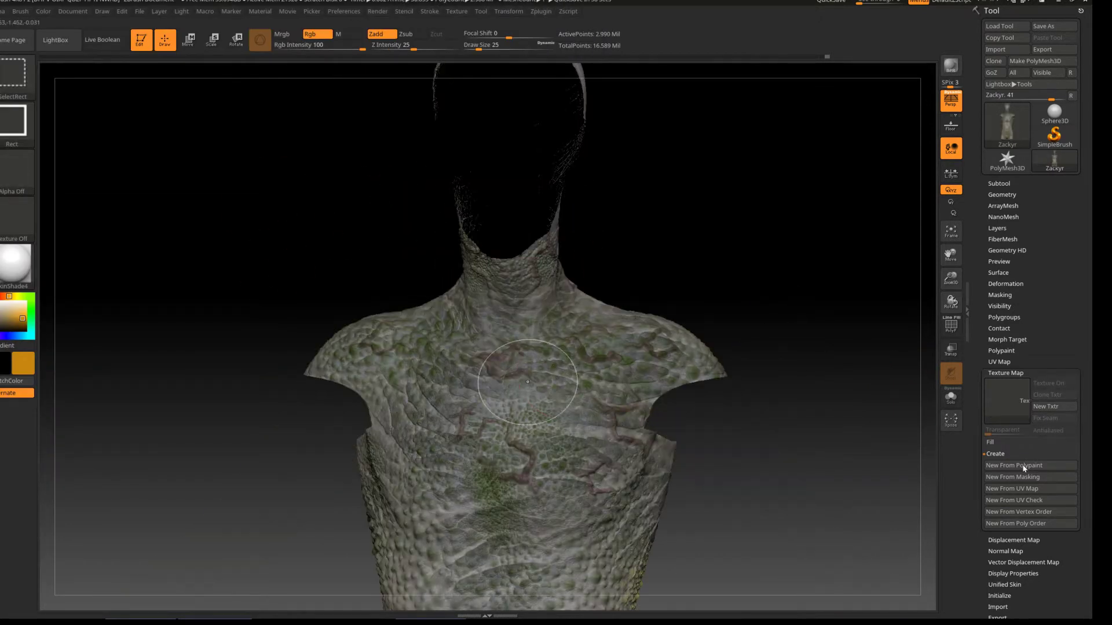
left_click(1014, 465)
left_click(1047, 395)
left_click(14, 220)
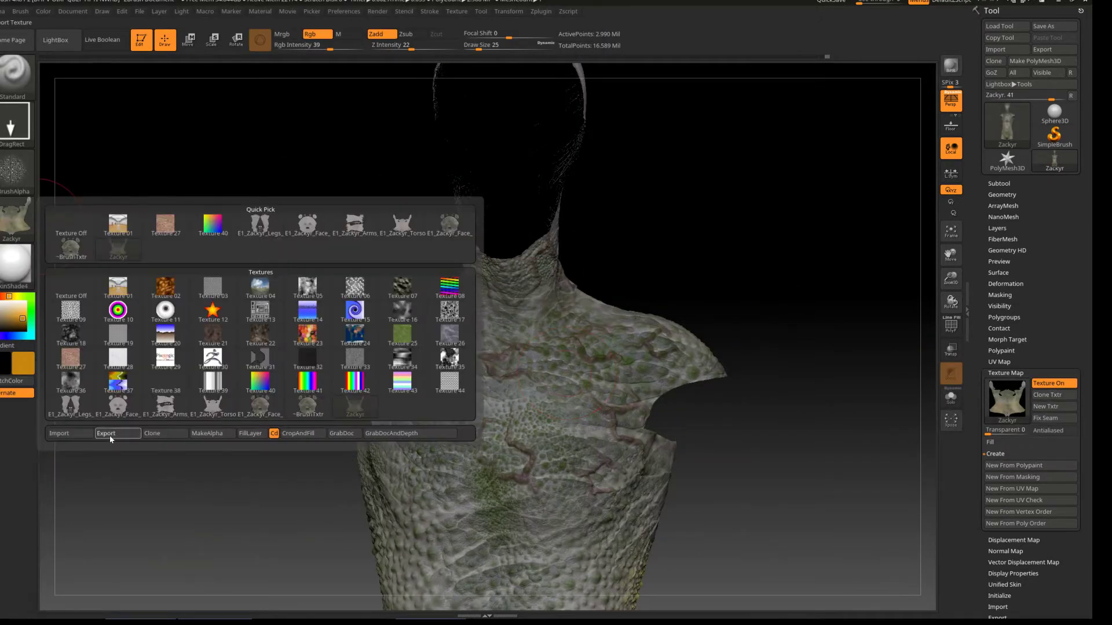
left_click(110, 435)
key("Return")
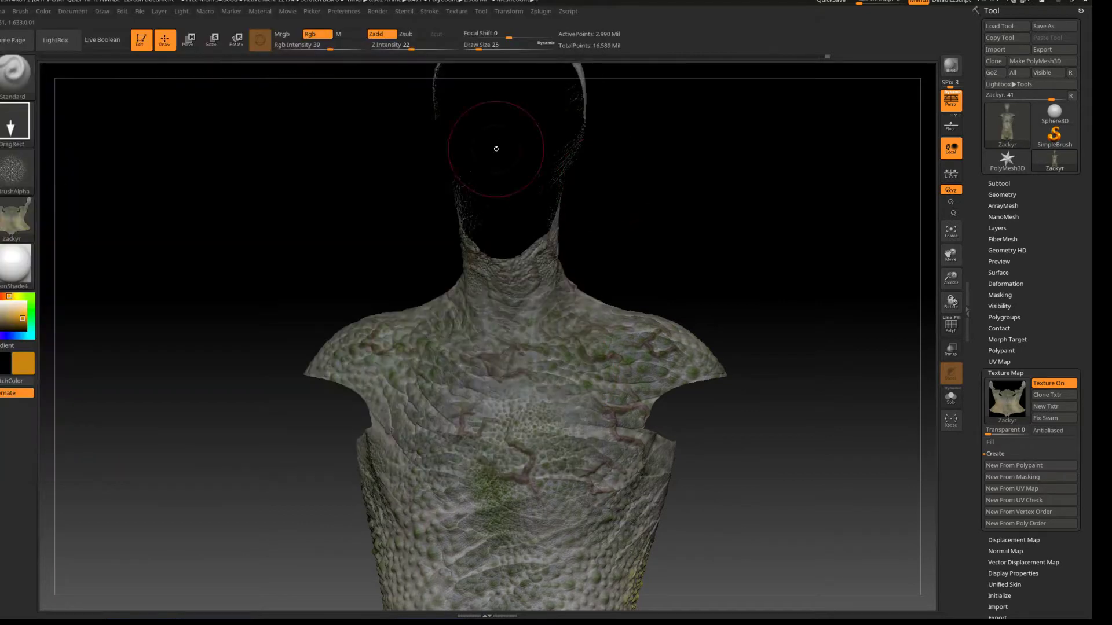
left_click(708, 315, "ctrl+shift")
Isolate the arms, make their polypaint texture and export it as PNG
left_click(822, 498, "ctrl+shift")
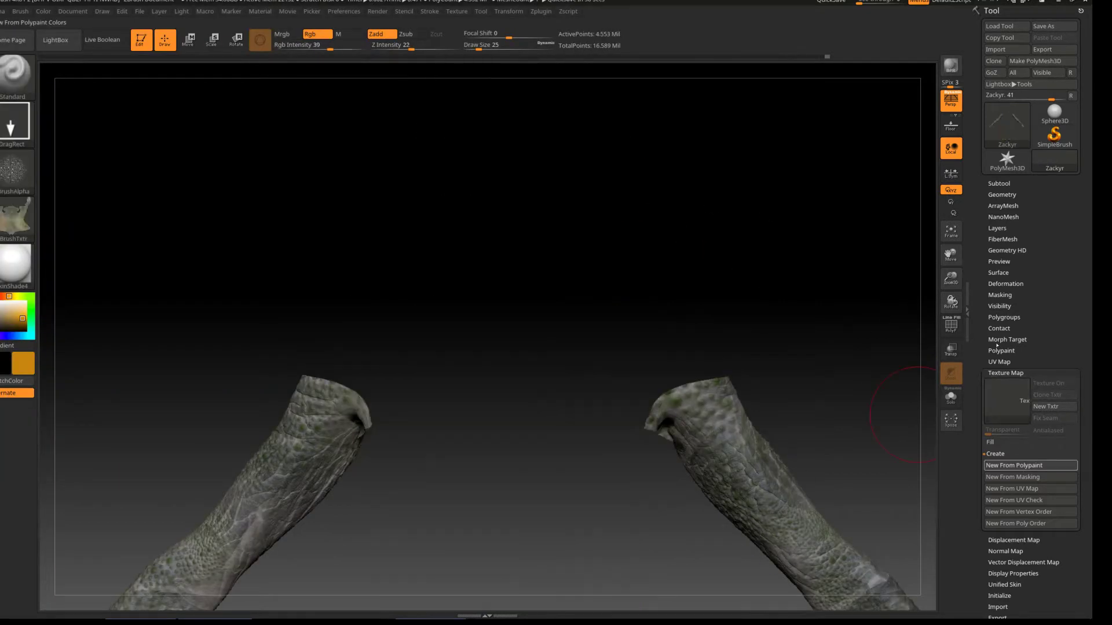
left_click(1013, 465)
left_click(1047, 395)
left_click(14, 220)
left_click(110, 435)
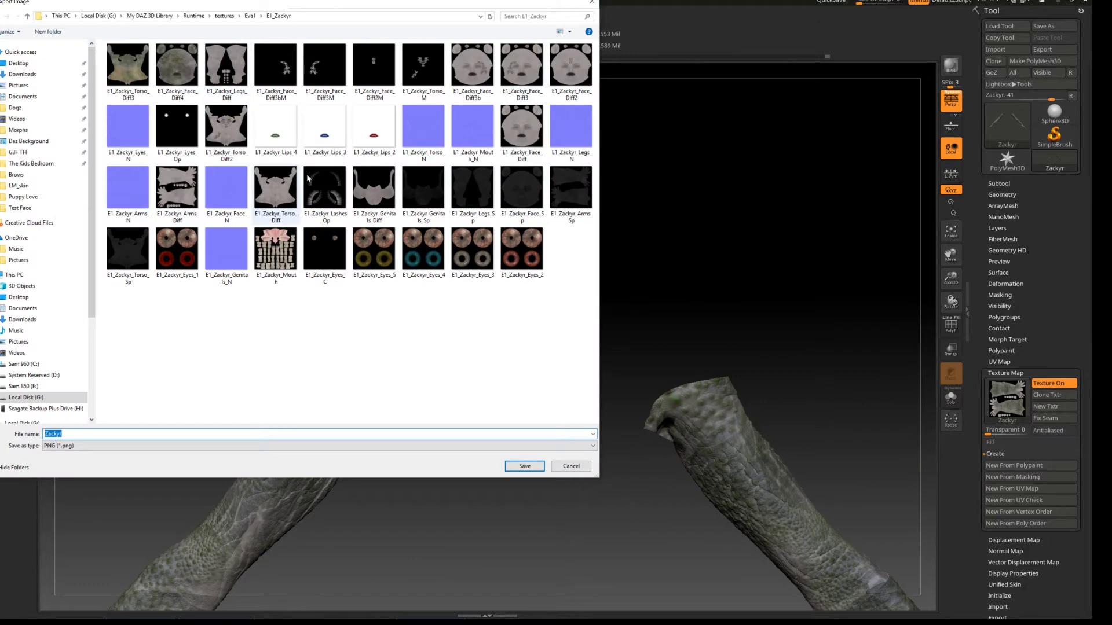
key("Return")
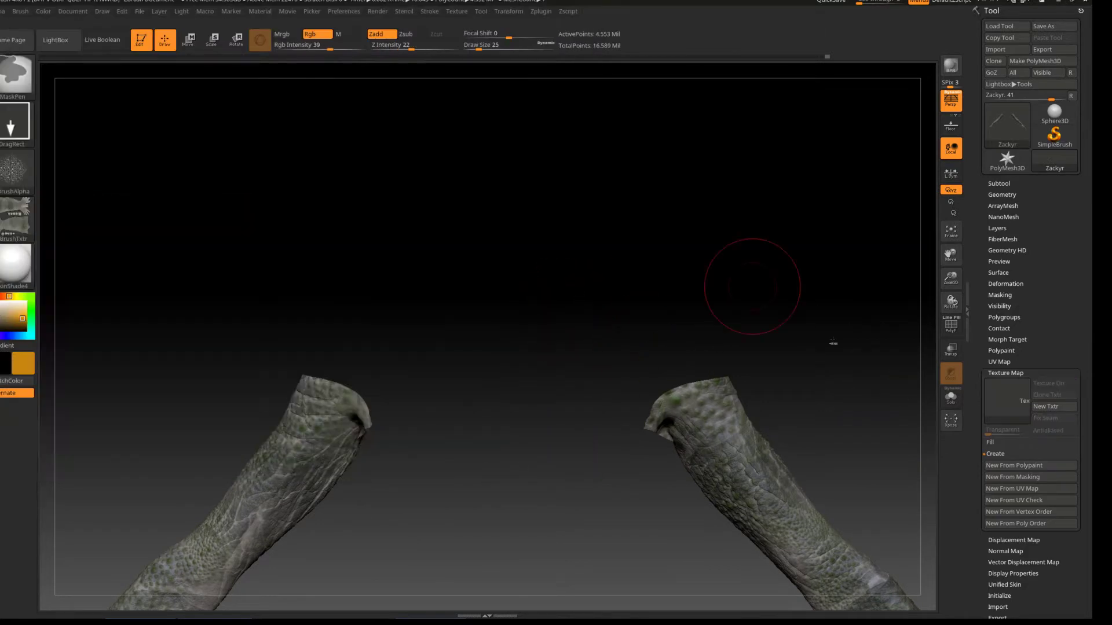
left_click(792, 401, "ctrl+shift")
Isolate the legs, create their polypaint texture and export it as PNG
left_click(626, 389, "ctrl+shift")
left_click(526, 425, "ctrl+shift")
left_click(725, 428, "ctrl+shift")
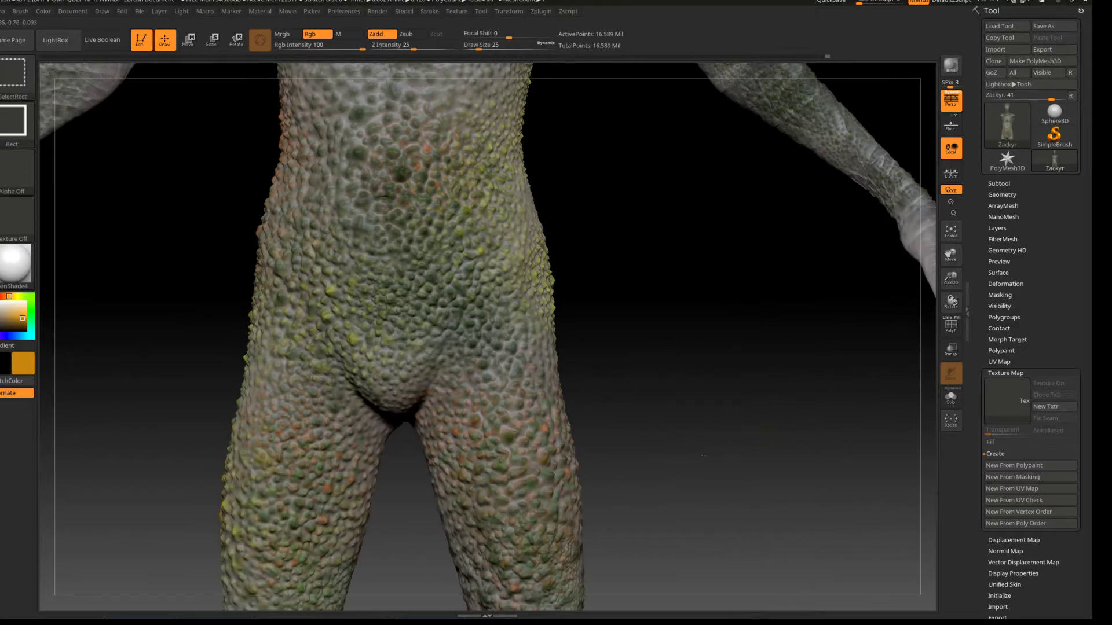
left_click(510, 551, "ctrl+shift")
left_click(16, 217)
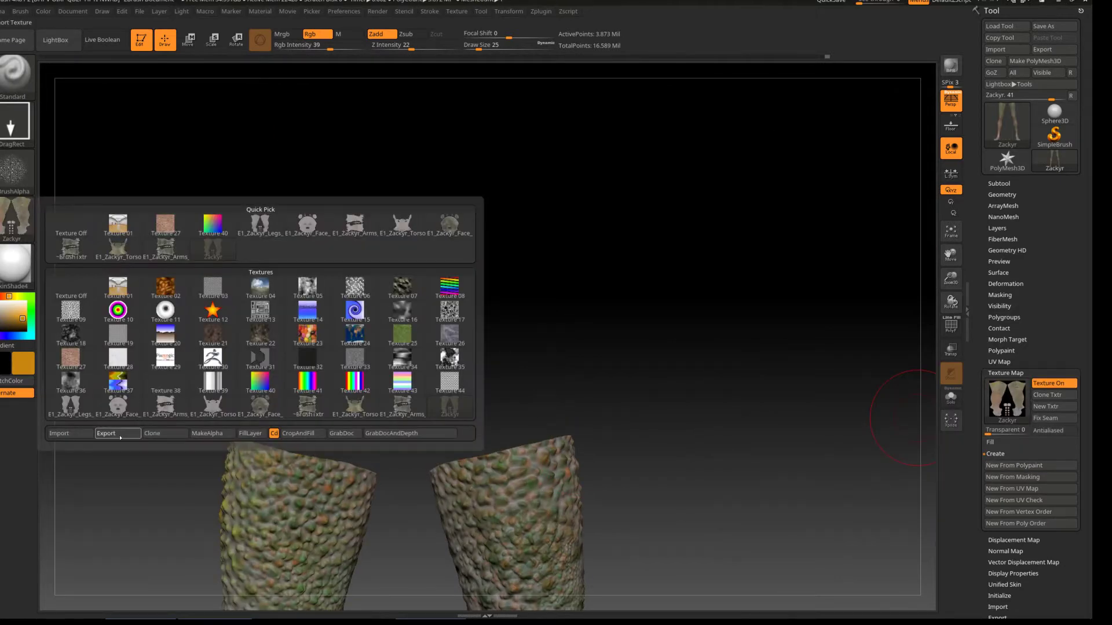
left_click(118, 433)
key("Return")
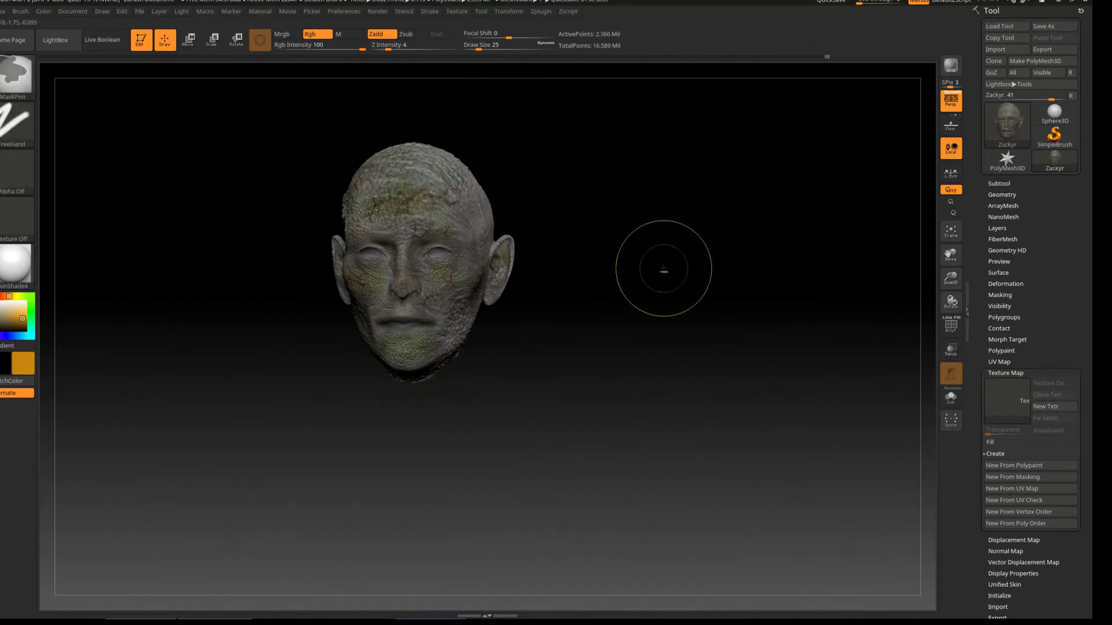
Isolate the head at lower subdivision and generate its 4096 normal map with FlipR and FlipG
left_click(1008, 194)
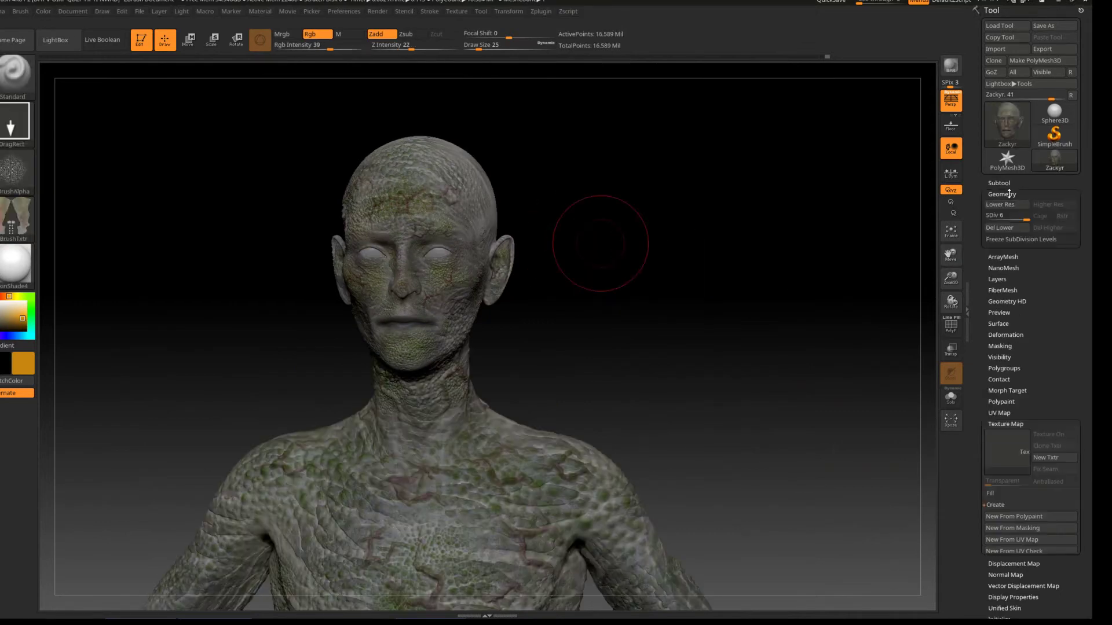
left_click(1013, 372)
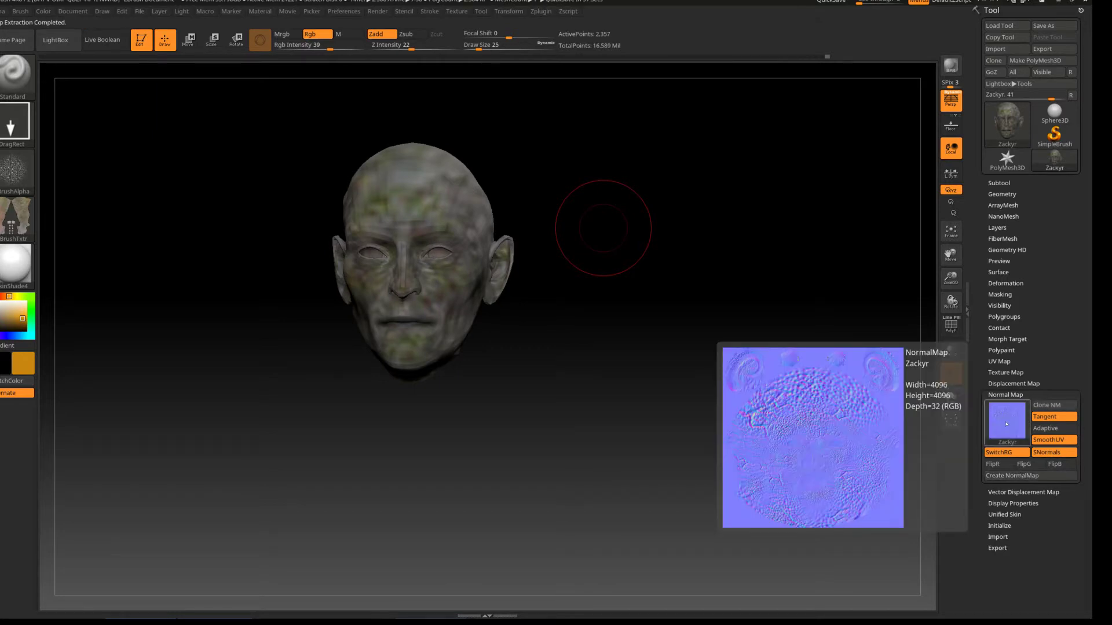
left_click(16, 219)
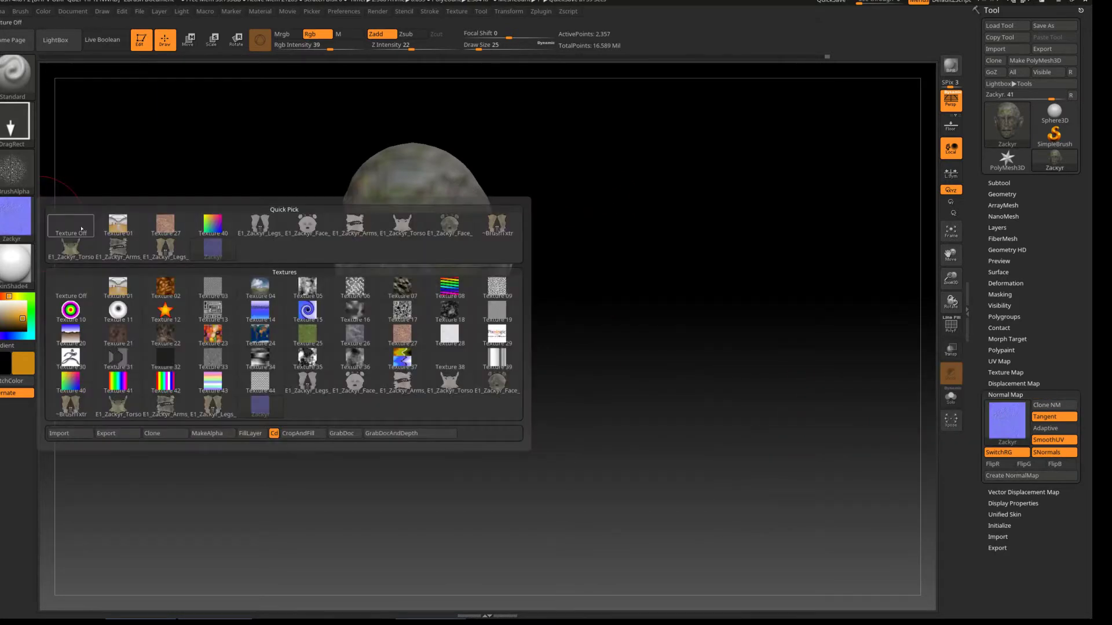
left_click(69, 227)
left_click(1052, 478)
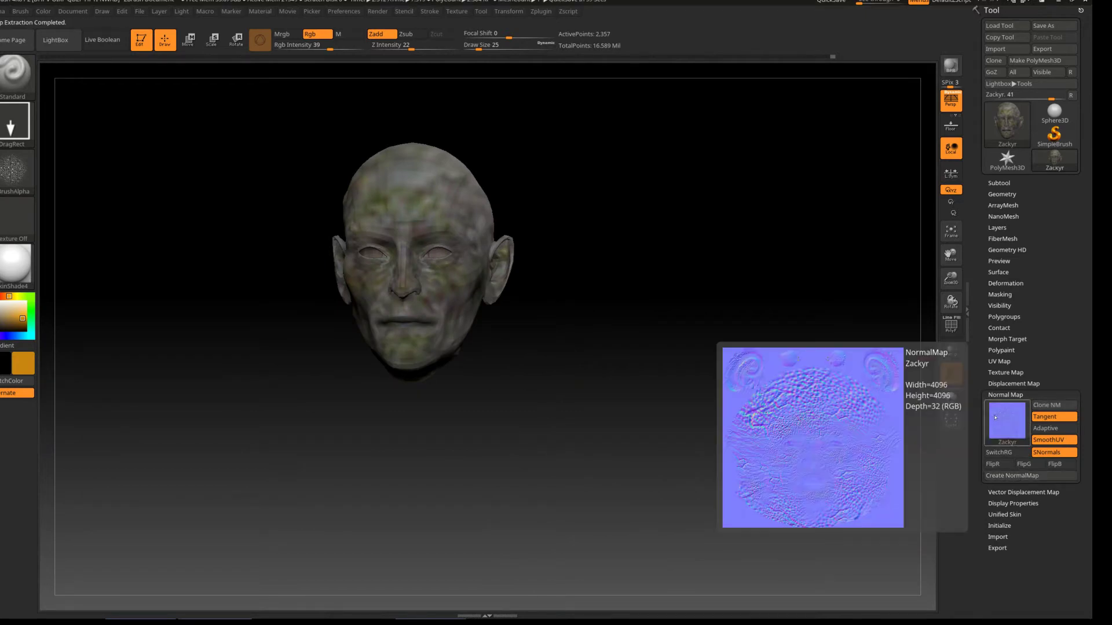
left_click(1006, 465)
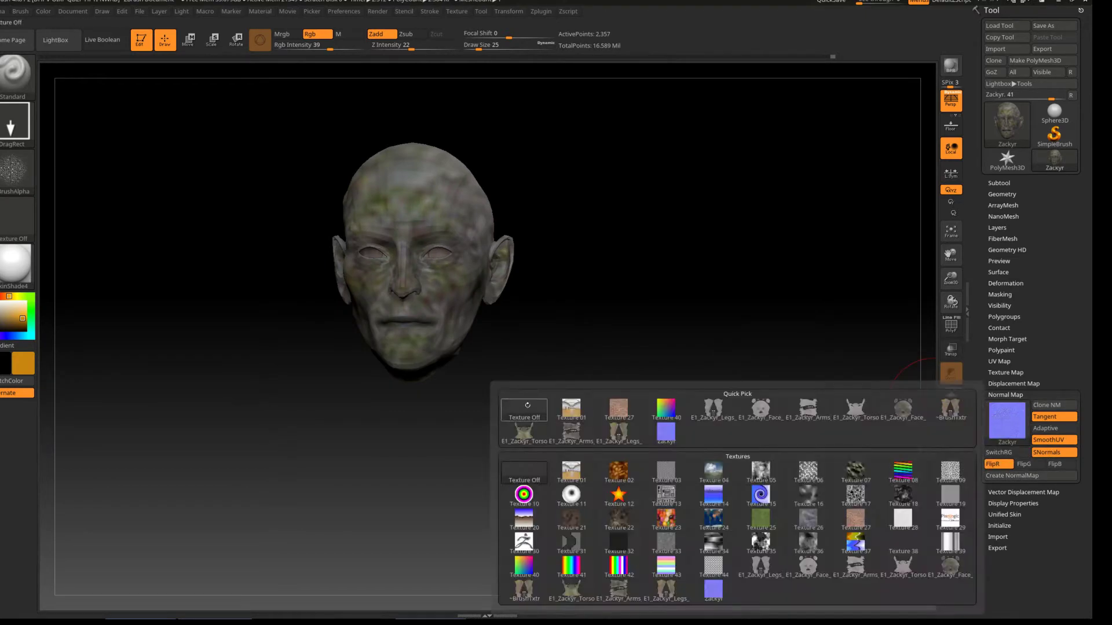
left_click(1005, 428)
left_click(1024, 464)
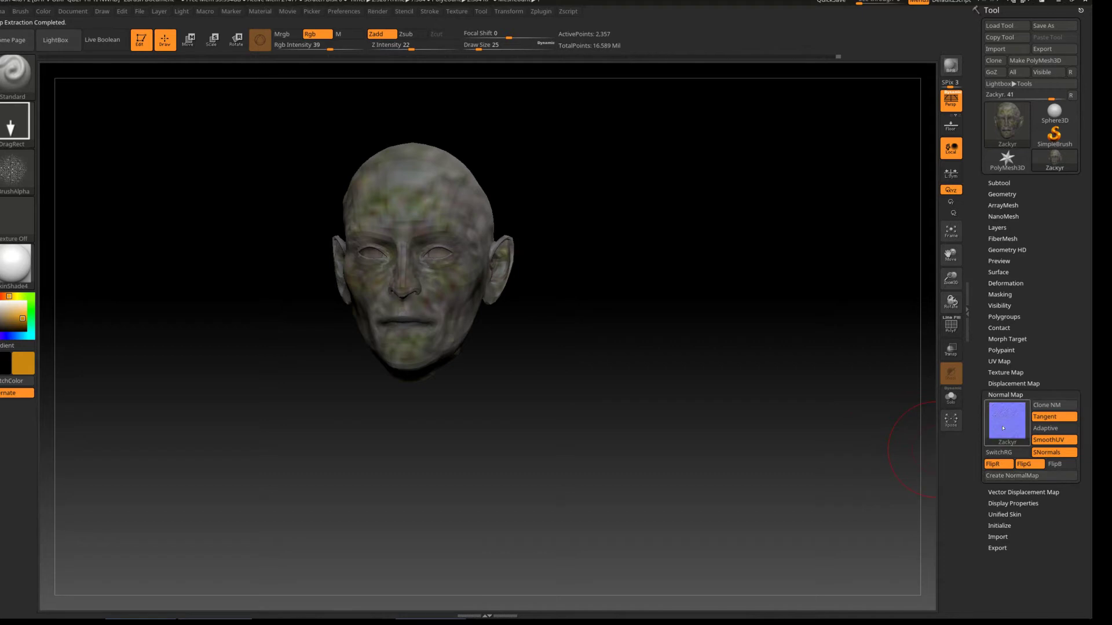
Clone the head normal map into a texture and export it as a PNG
left_click(1021, 424)
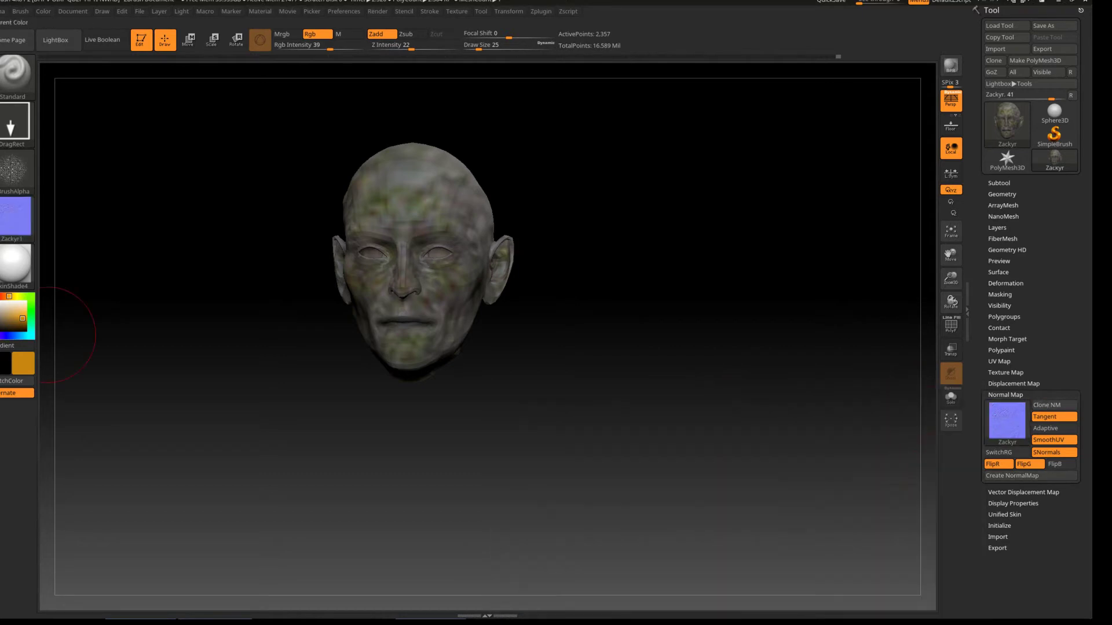
left_click(16, 220)
left_click(118, 434)
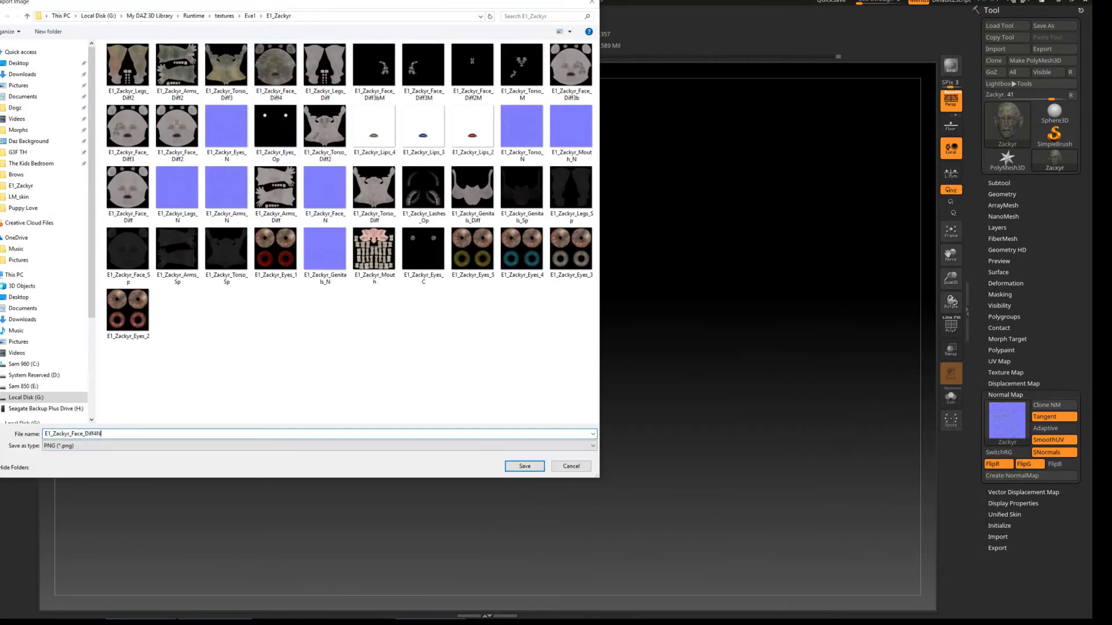
left_click(542, 469)
Generate the torso normal map, clone it and save it as a PNG texture
left_click(1007, 423)
left_click(519, 404)
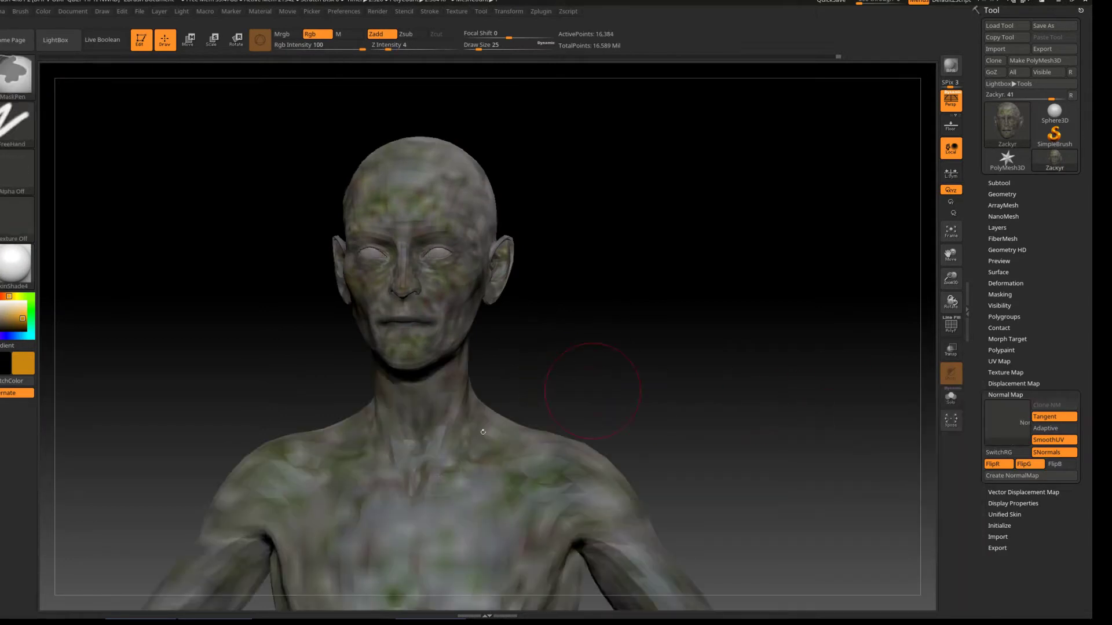
left_click(1008, 423)
left_click(16, 220)
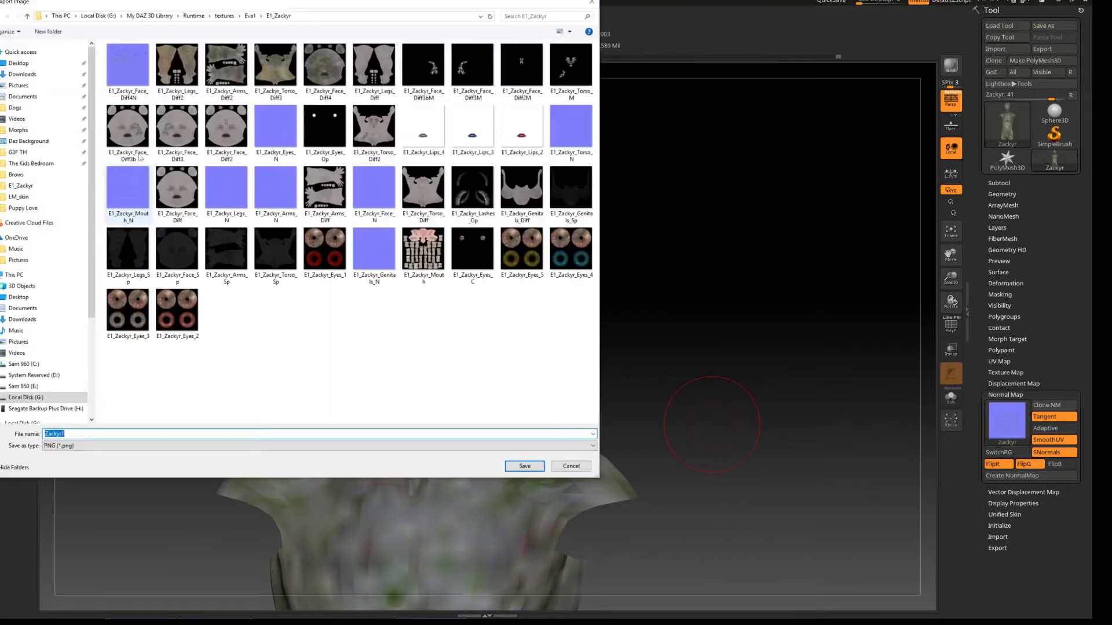
key("Return")
Generate the arms normal map, clone it and save it as a PNG texture
left_click(1007, 423)
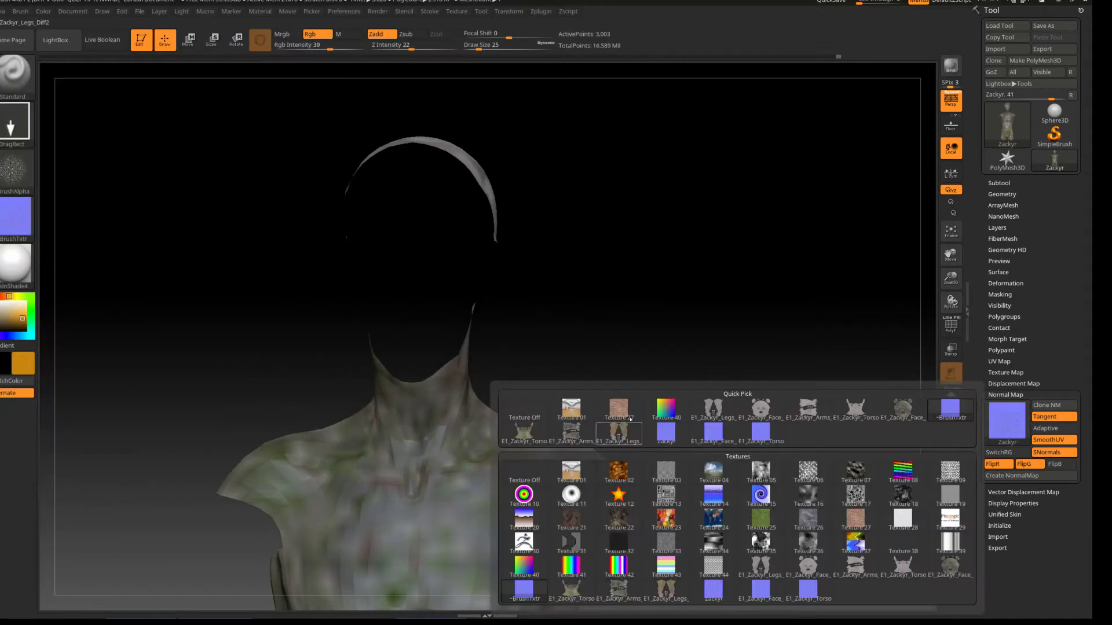
left_click(524, 415)
left_click(1008, 424)
left_click(1031, 475)
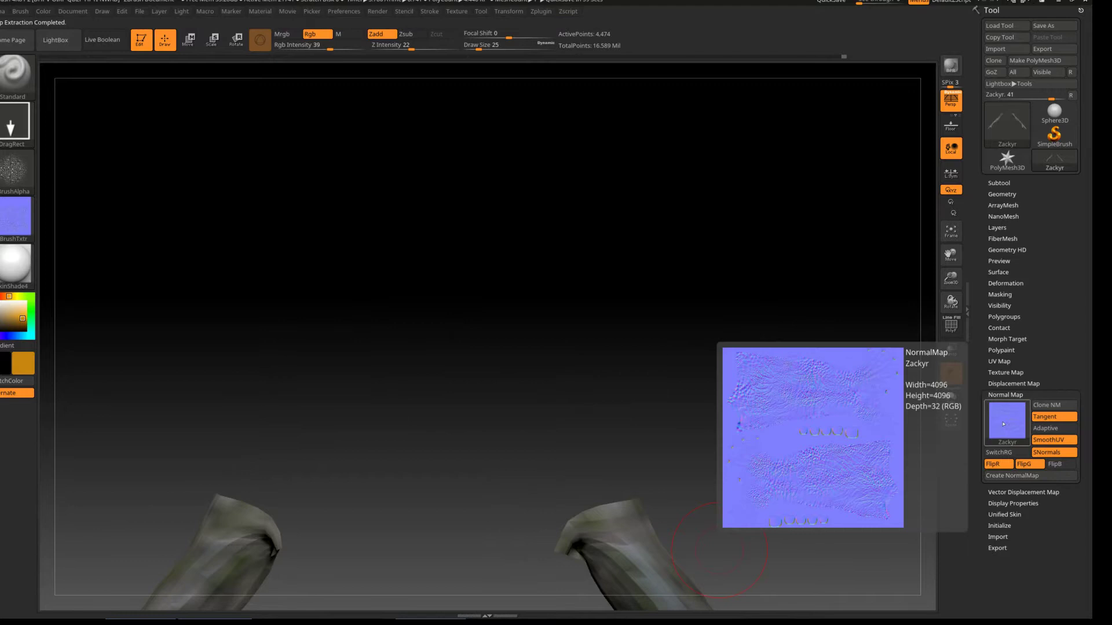
left_click(15, 217)
left_click(261, 238)
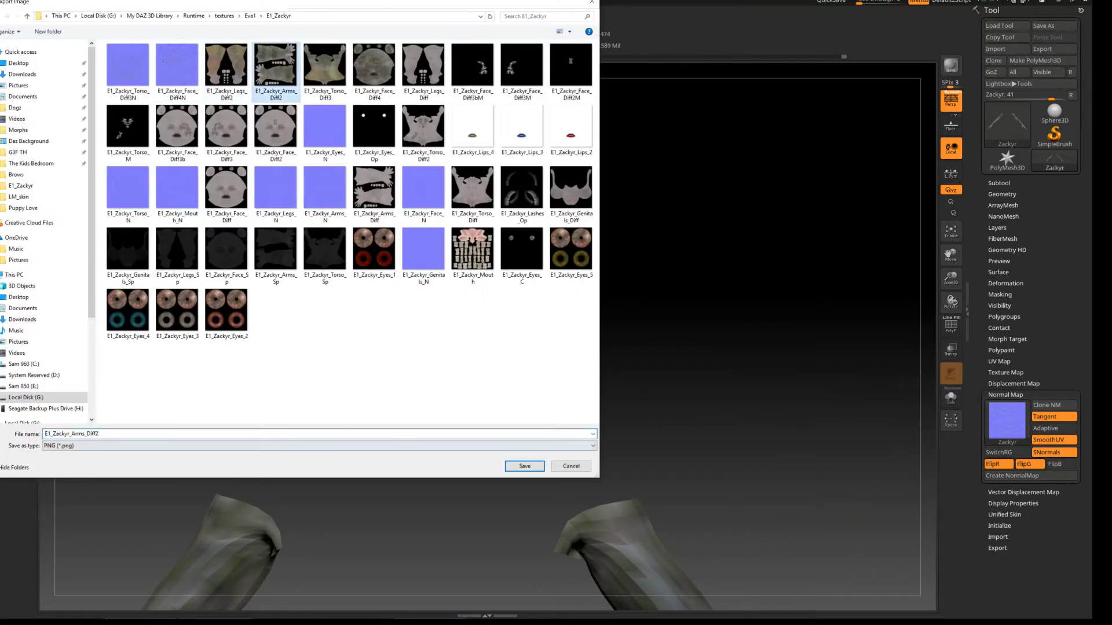
key("Return")
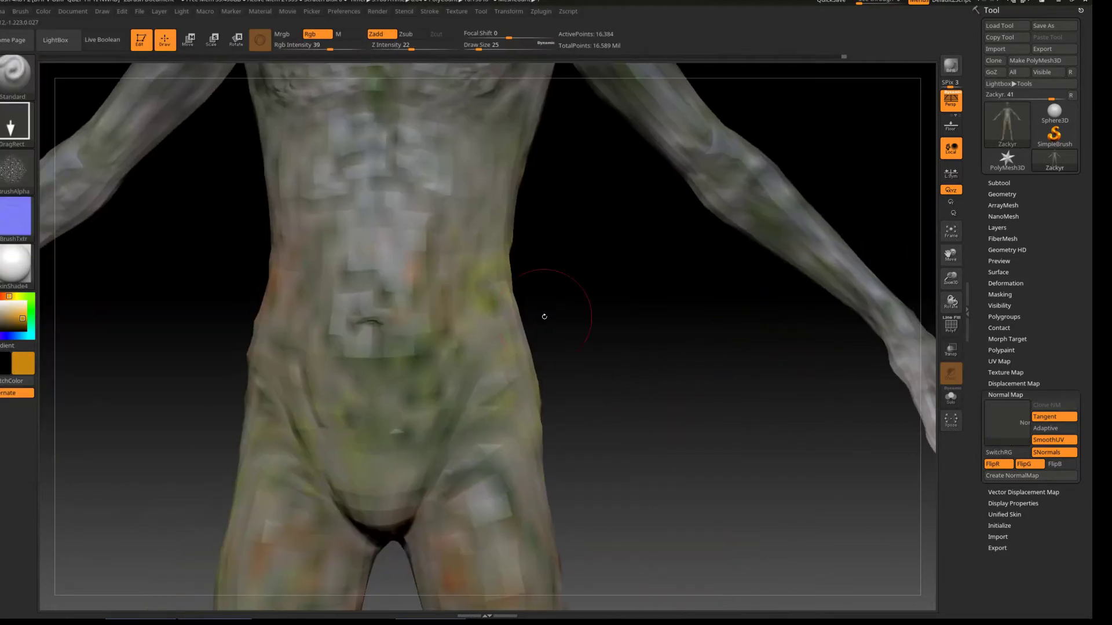
Generate and save the legs normal map as a PNG, then load the new face diffuse texture
left_click(1009, 476)
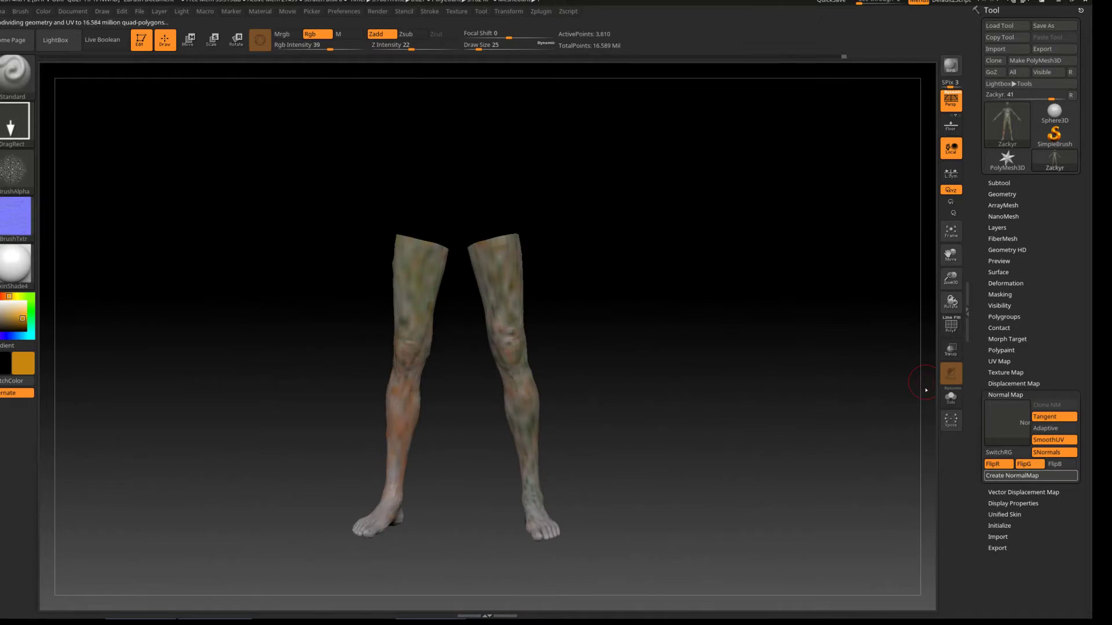
left_click(15, 217)
left_click(118, 433)
key("Return")
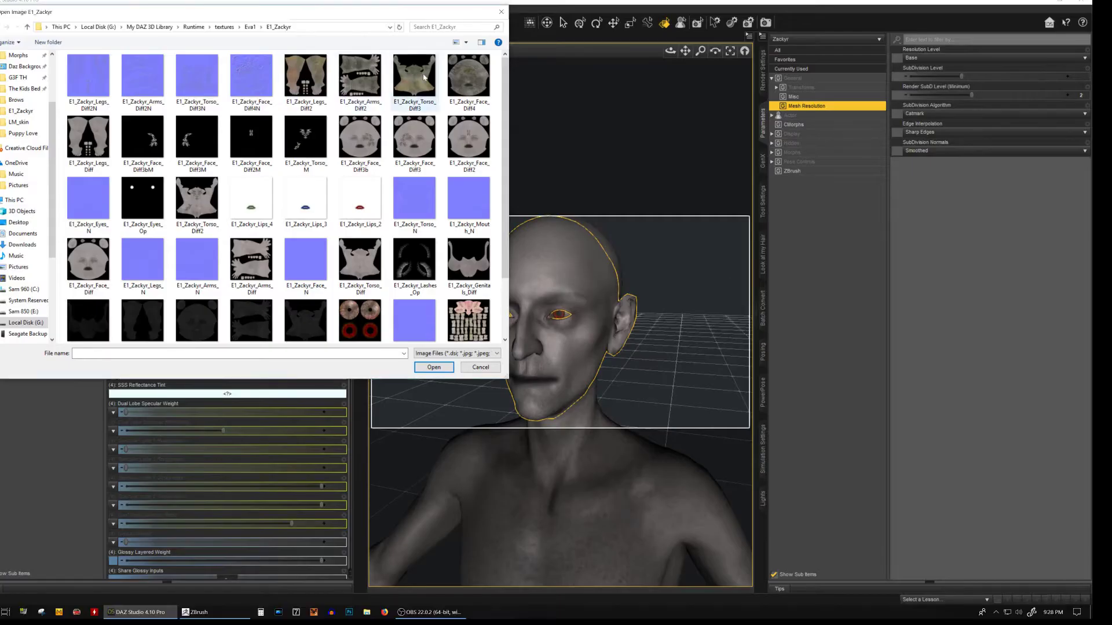
double_click(88, 259)
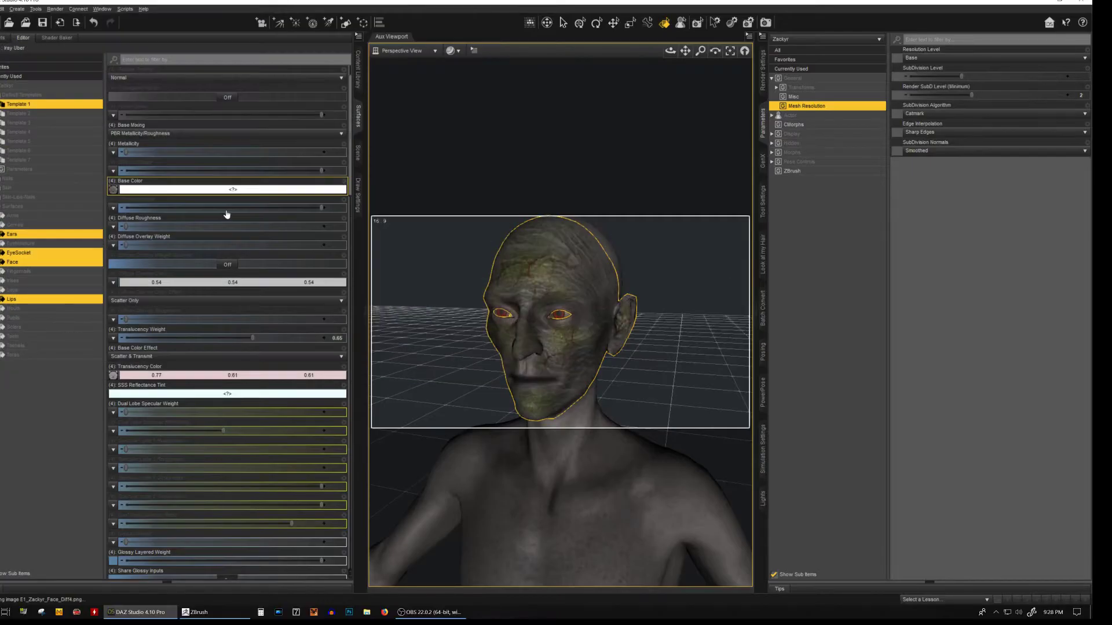
Load the new diffuse and texture maps onto the figure's Torso surface
scroll(210, 212, "down", 3)
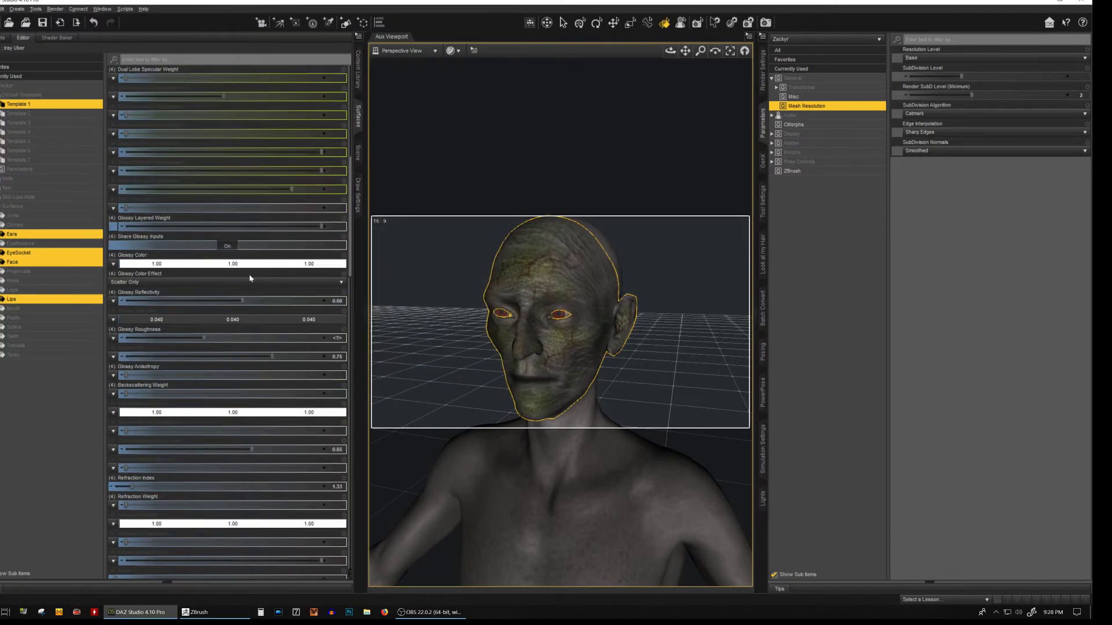
left_click(12, 355)
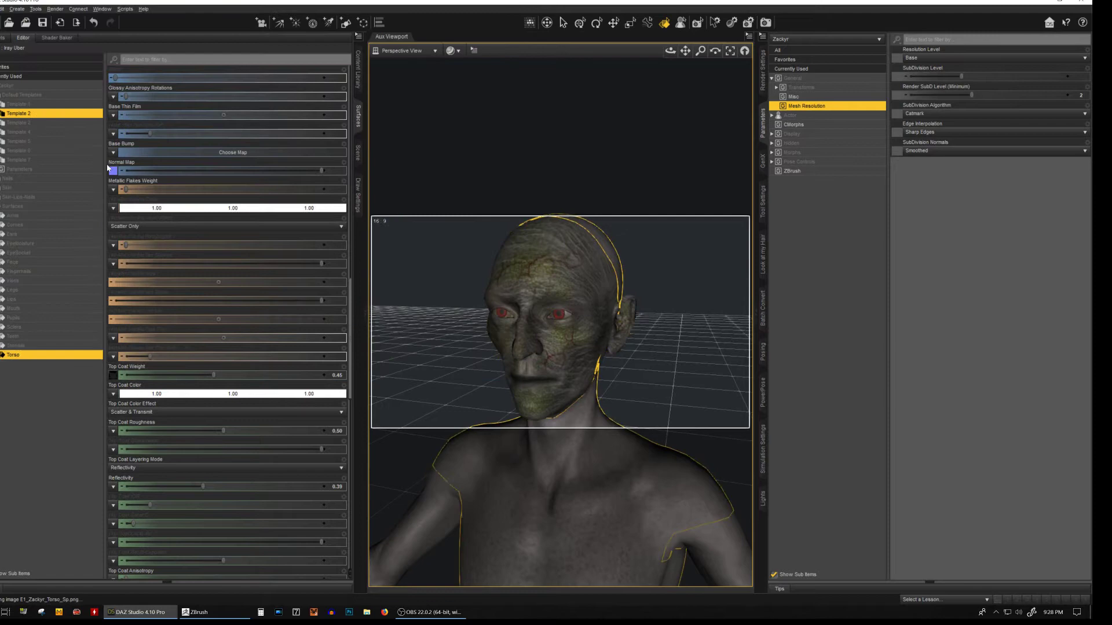
double_click(210, 194)
scroll(211, 194, "up", 5)
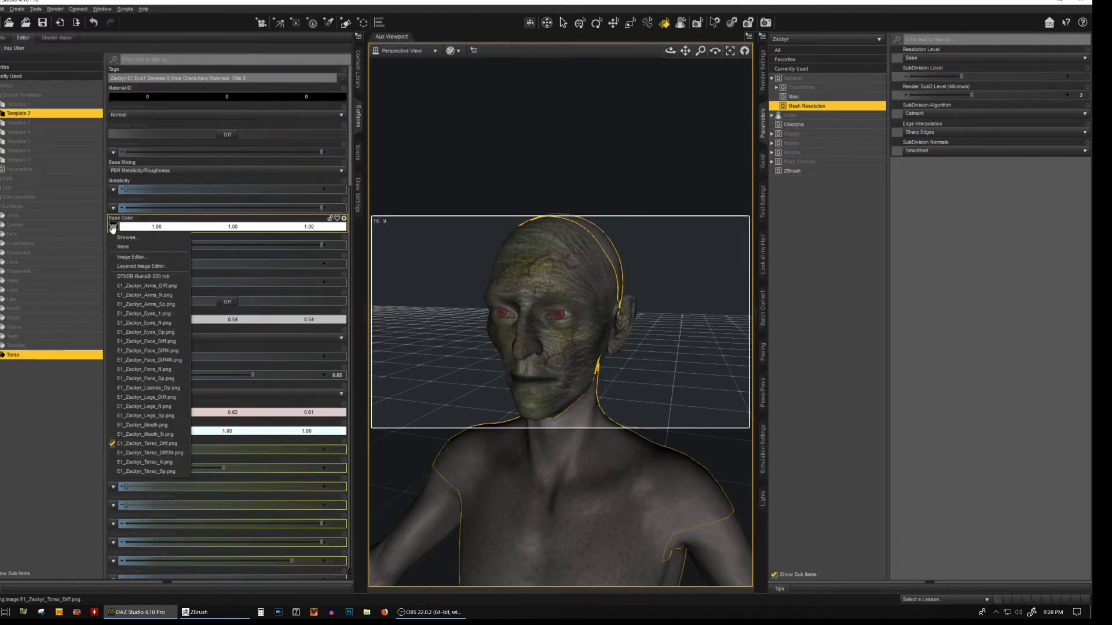
double_click(183, 289)
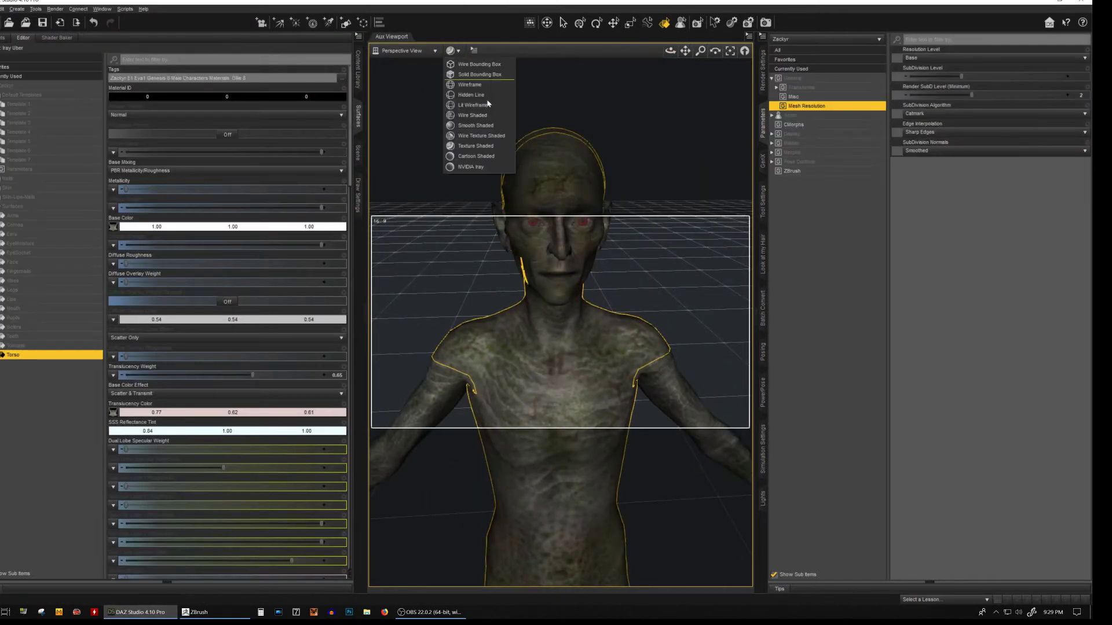
Browse the Content Library to Genesis 8 Male > Poses > Z Grouchy Mood > Floyd 8
left_click(358, 69)
left_click(110, 154)
left_click(192, 288)
left_click(303, 54)
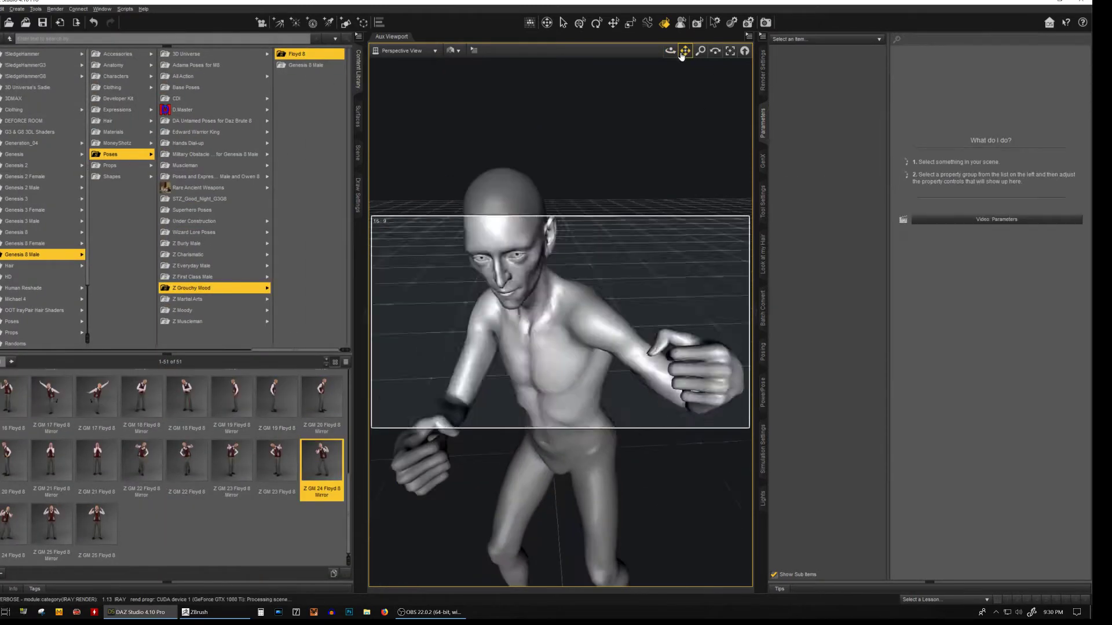
Apply Adama Pose 24 from Adama Poses for M8, then orbit to view the face in profile
left_click(195, 65)
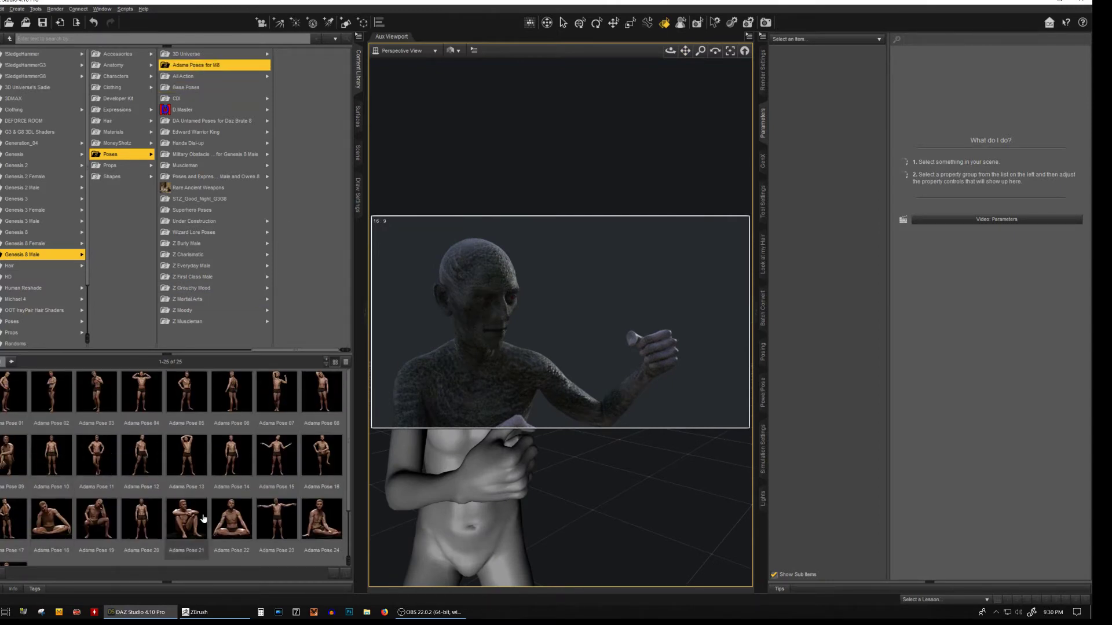
left_click(537, 314)
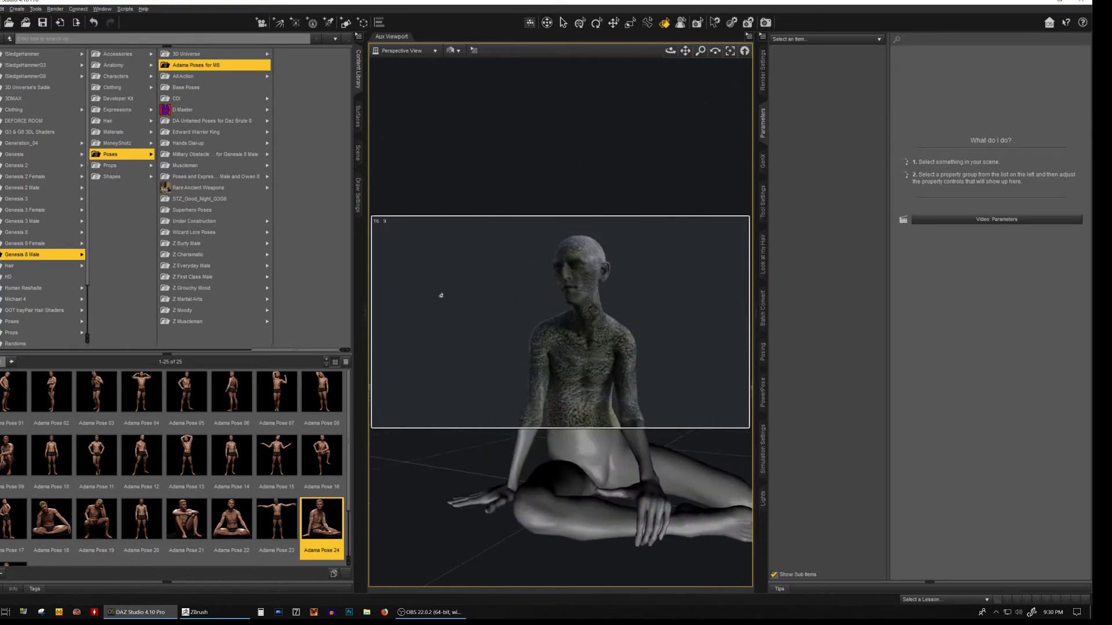
left_click(570, 347)
scroll(603, 273, "up", 5)
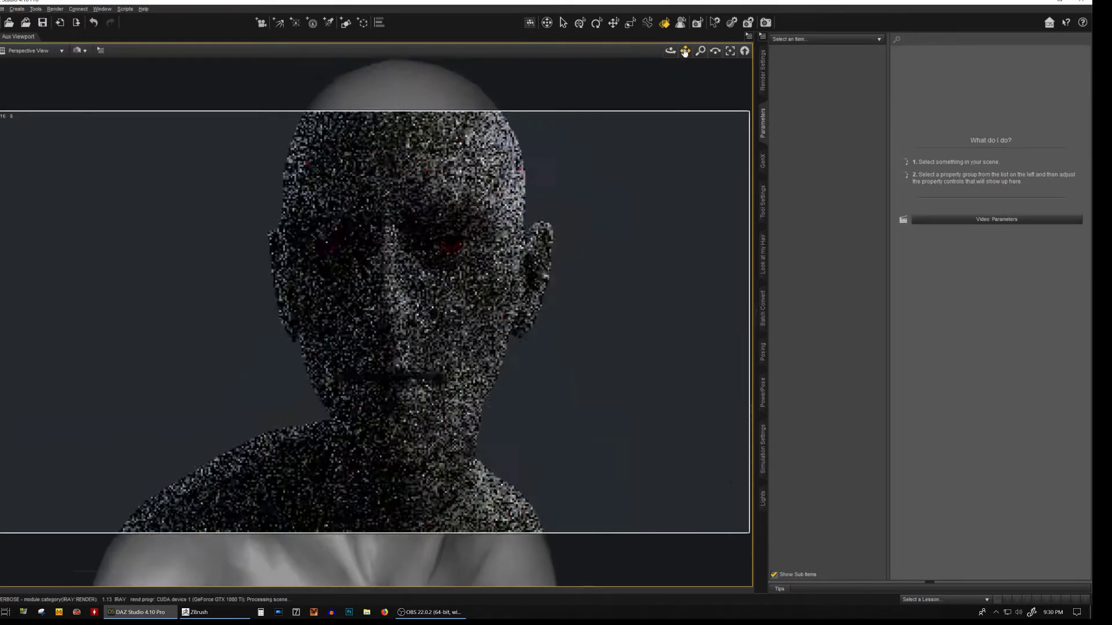
left_click_drag(592, 204, 588, 410)
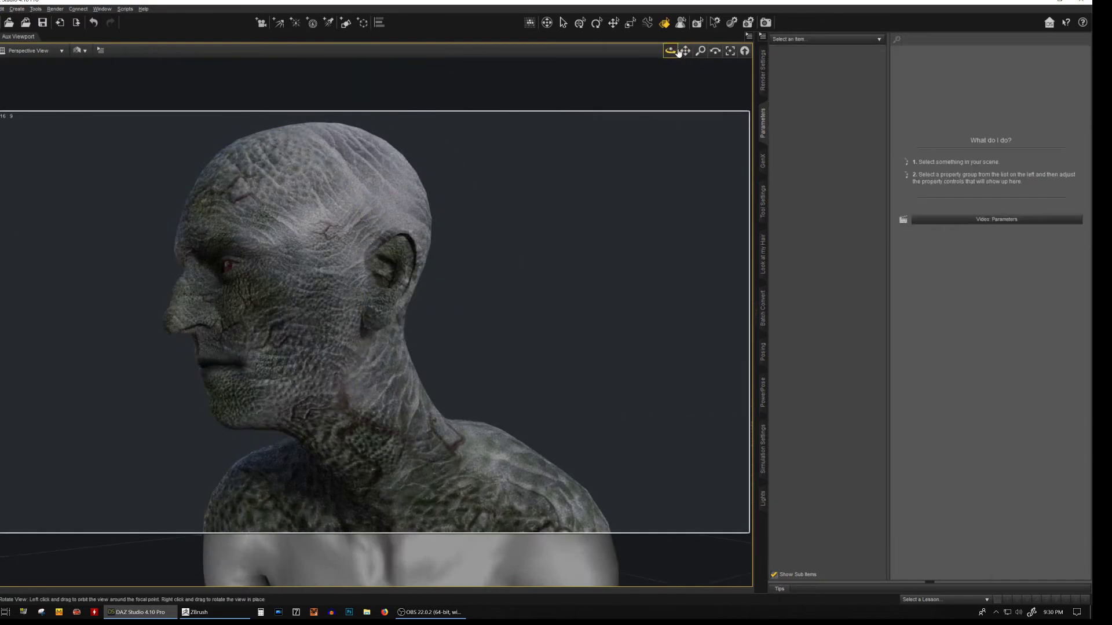
left_click(588, 410)
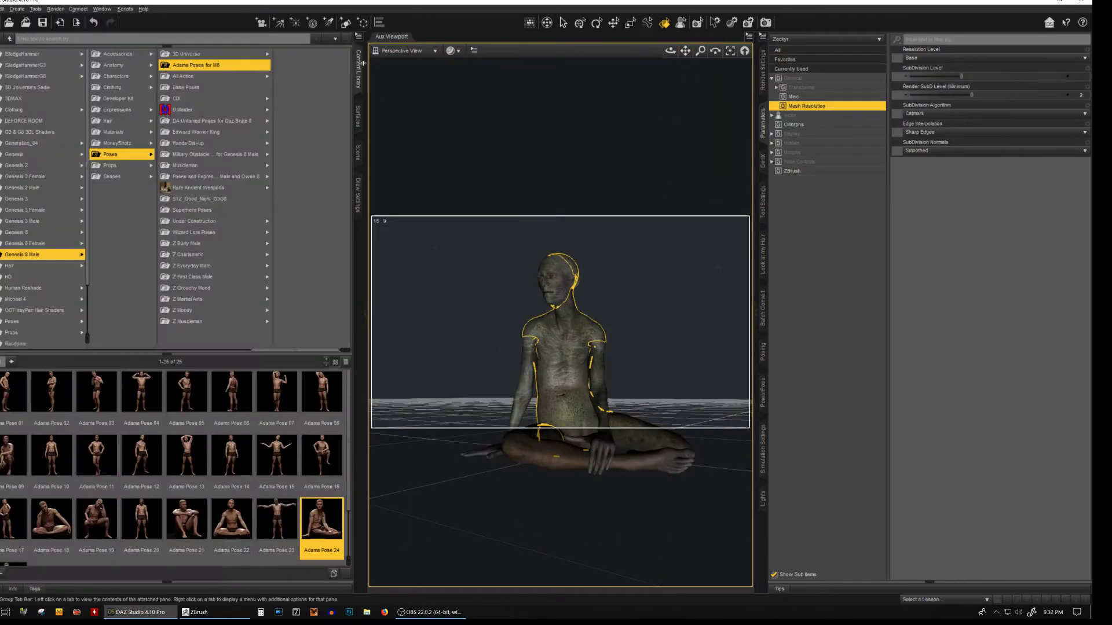
Apply a standing Wizard Lore pose to the creature and orbit to a closer front view
scroll(284, 487, "down", 3)
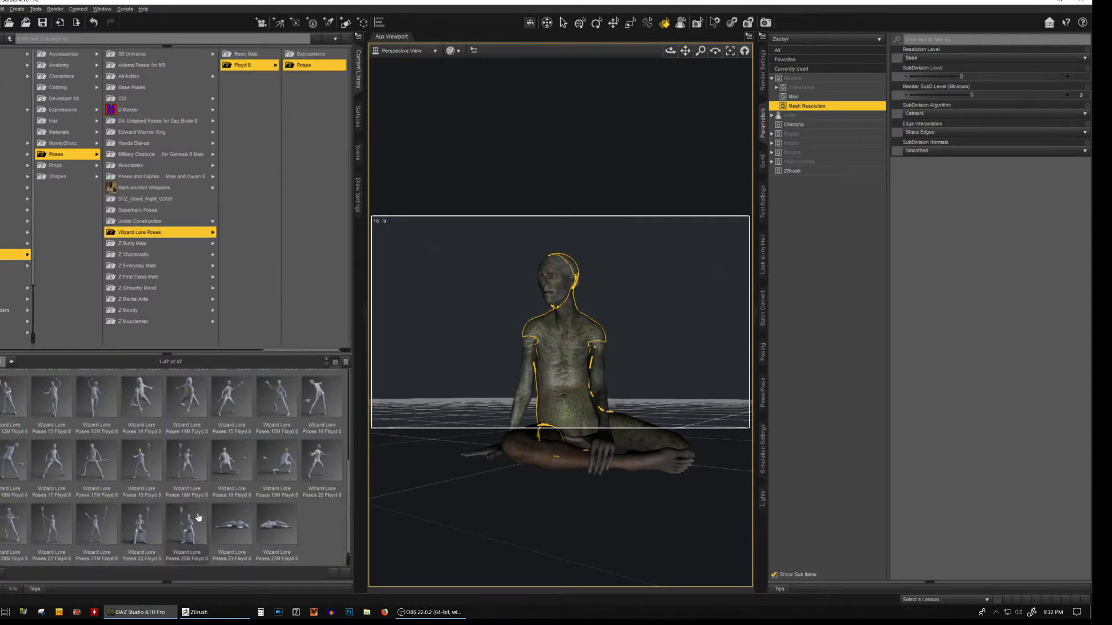
double_click(88, 456)
left_click(55, 166)
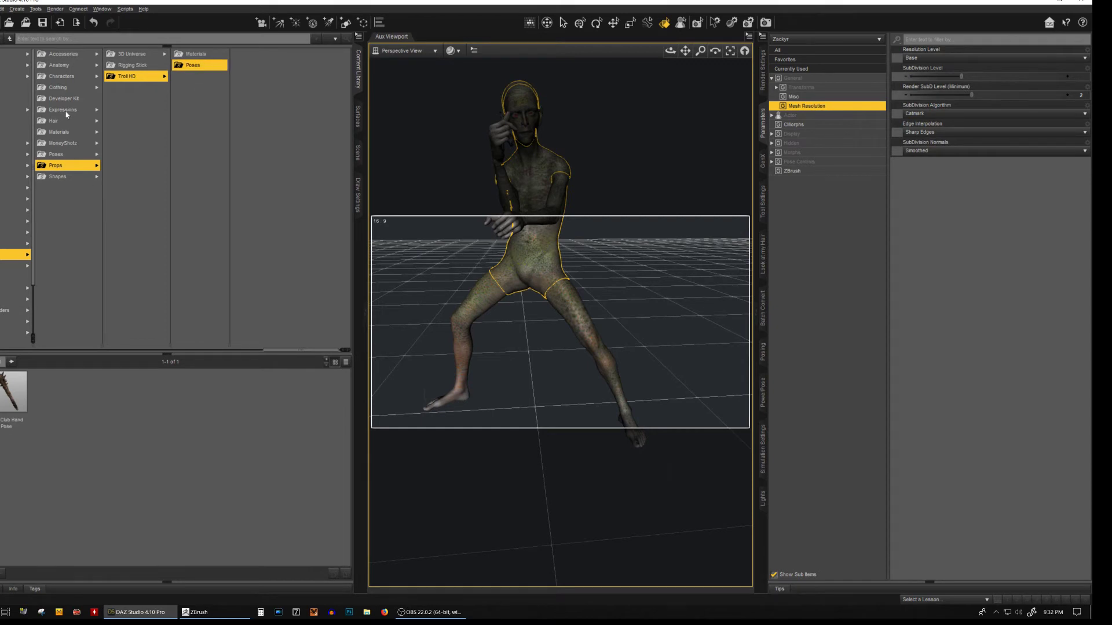
left_click(528, 183)
left_click_drag(528, 182, 526, 334, "alt")
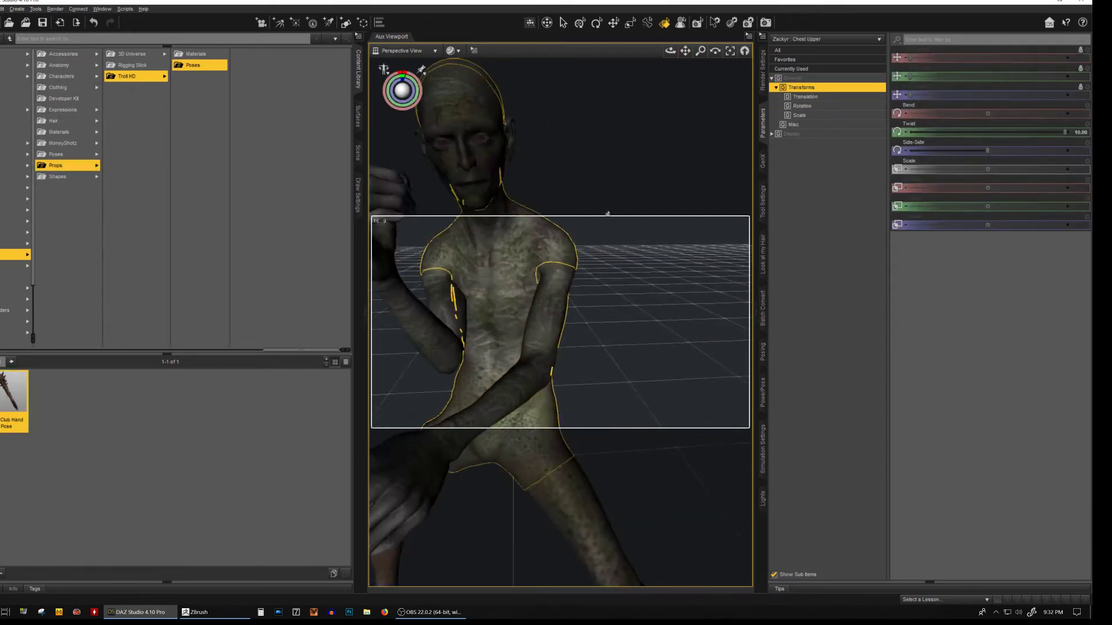
Add the Troll Club prop, scale it to 24.4% and place it in the creature's hand
left_click_drag(493, 267, 493, 267)
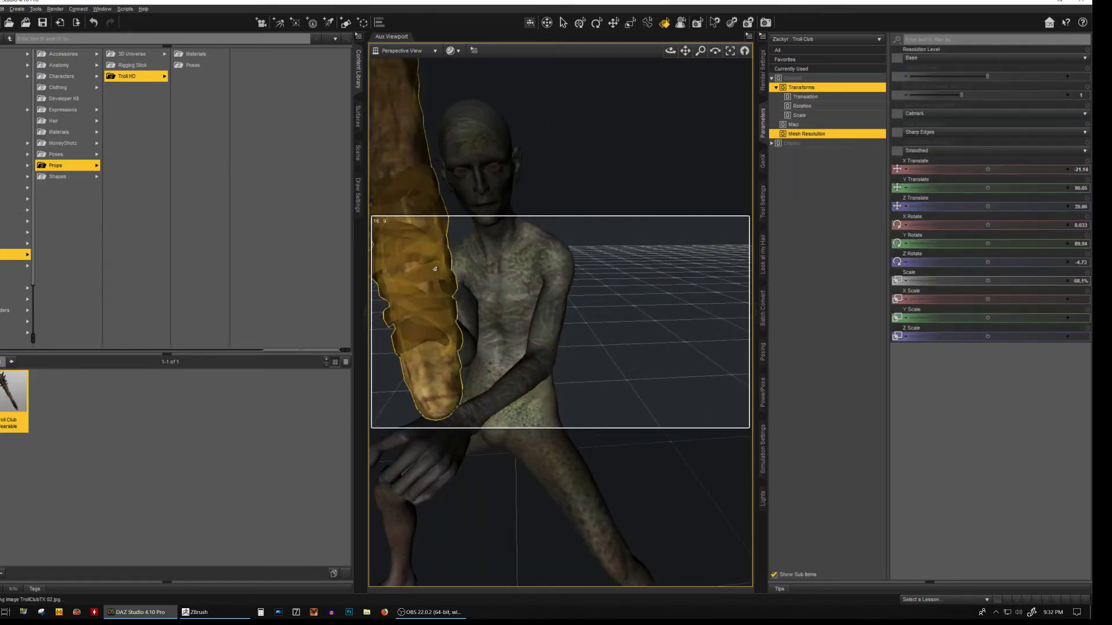
left_click(580, 22)
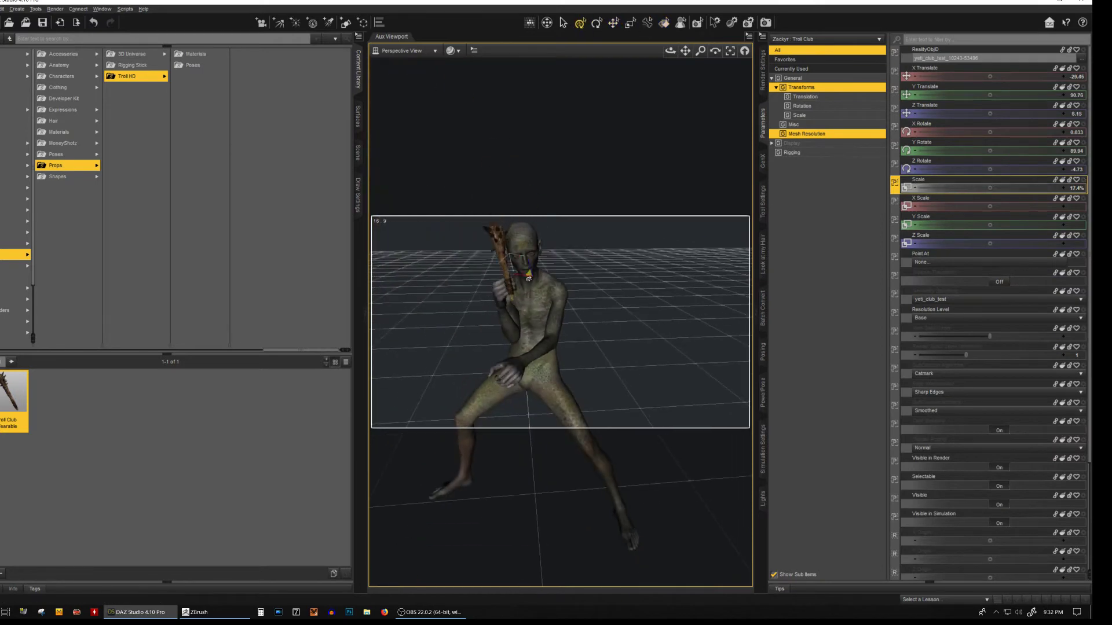
left_click_drag(987, 188, 1008, 188)
mouse_move(579, 325)
left_mouse_down("alt")
mouse_move(647, 329)
mouse_move(669, 306)
mouse_move(550, 312)
left_mouse_up("alt")
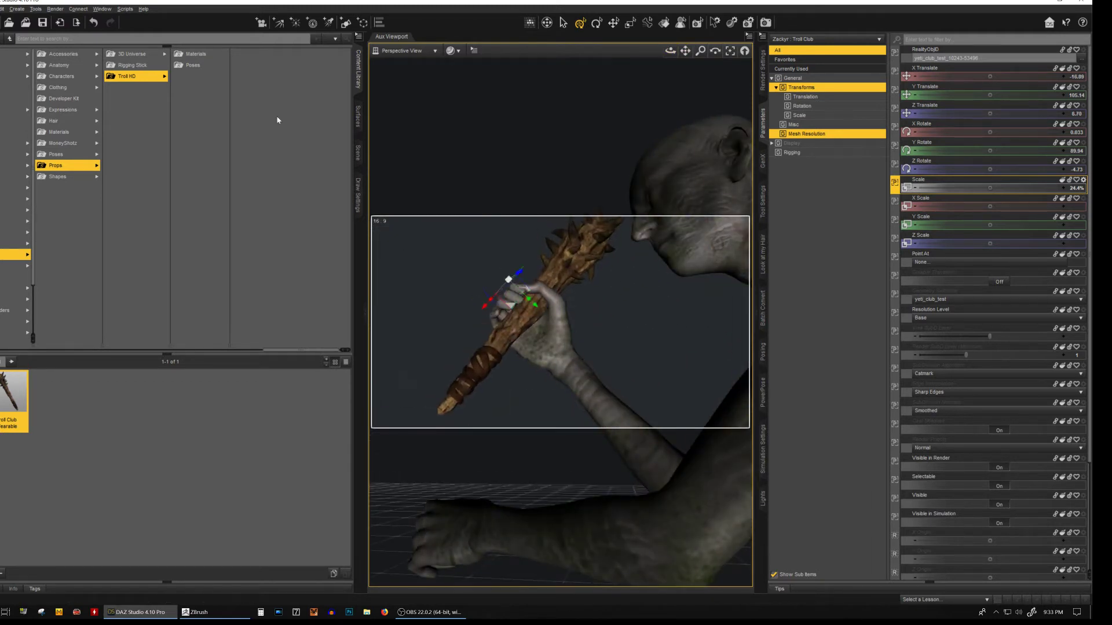
Show the figure's bone hierarchy in the Scene tab and select the Right Hand bone
left_click(357, 152)
right_click(87, 183)
left_click(101, 191)
left_click(790, 68)
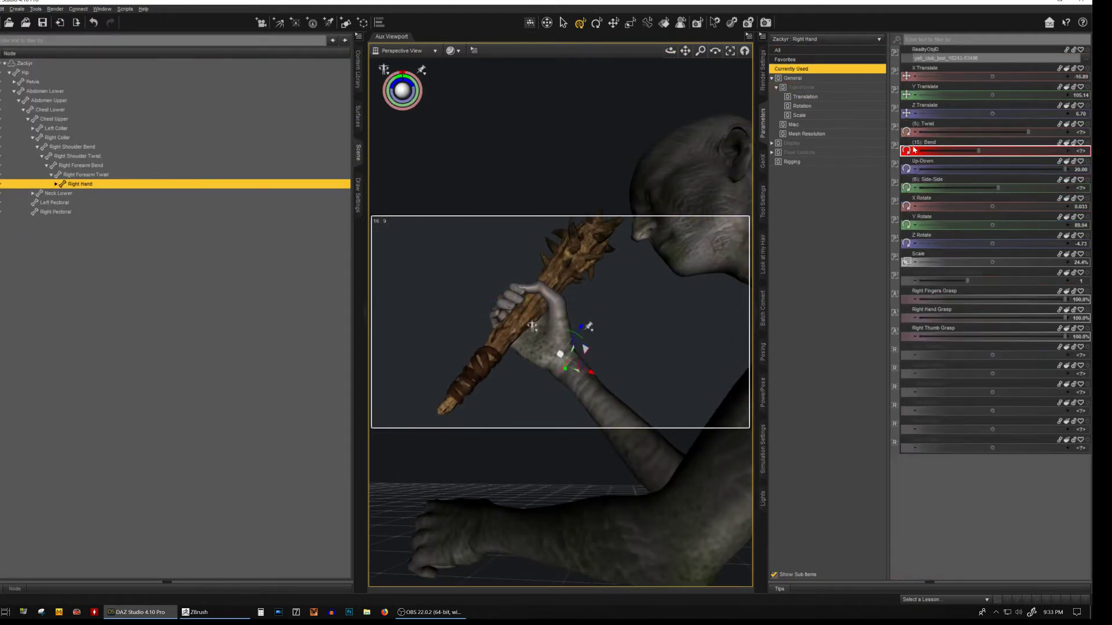
right_click(897, 145)
left_click(1014, 227)
Select the right forearm and left thigh bones while orbiting to a side view
left_click(683, 174)
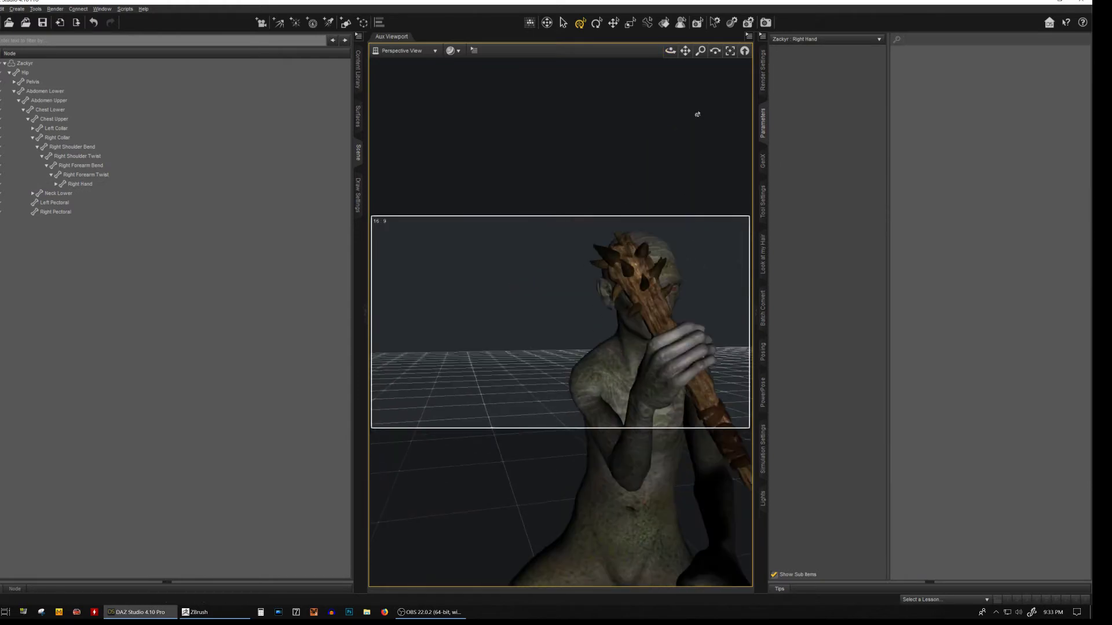
left_click_drag(685, 189, 619, 377, "alt")
left_click(620, 378)
left_click(643, 492)
mouse_move(643, 493)
left_mouse_down("alt")
mouse_move(640, 418)
mouse_move(643, 452)
mouse_move(589, 316)
mouse_move(492, 359)
mouse_move(464, 231)
left_mouse_up("alt")
left_click(461, 366)
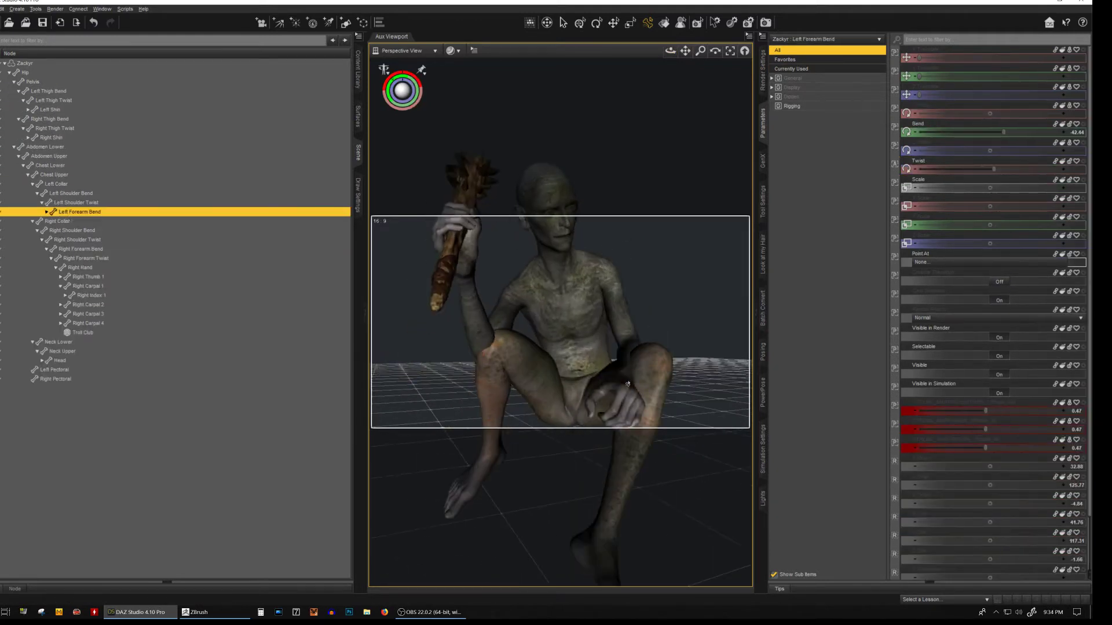
Draw up the legs, rest the left arm on the knee and turn the head toward the club
mouse_move(573, 324)
left_mouse_down()
mouse_move(569, 342)
mouse_move(522, 353)
left_mouse_up()
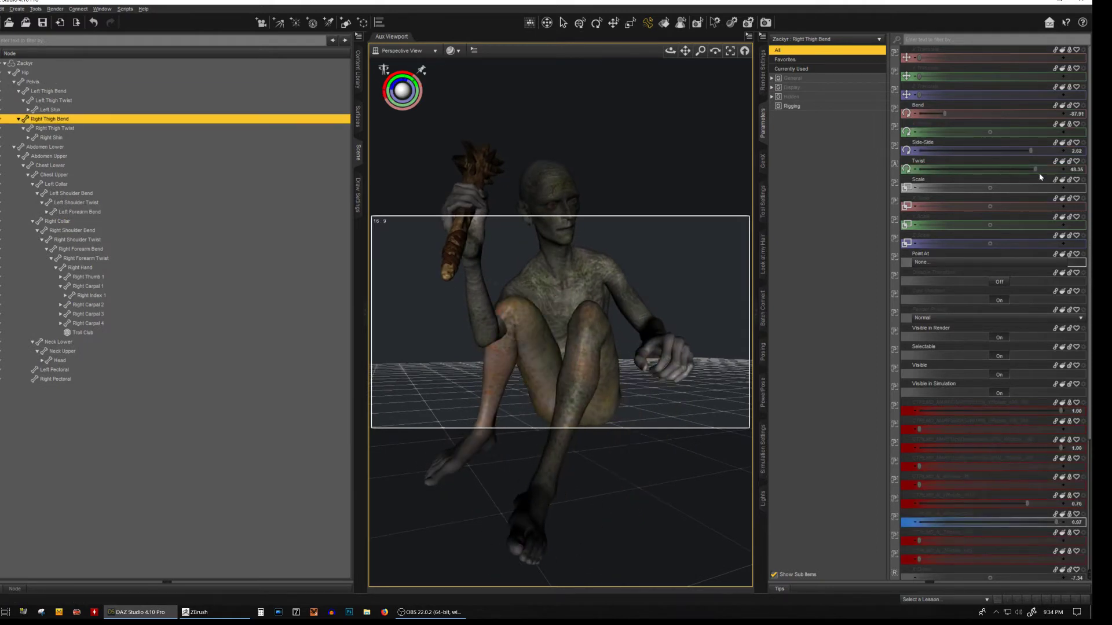
mouse_move(602, 348)
left_mouse_down()
mouse_move(609, 335)
mouse_move(492, 324)
left_mouse_up()
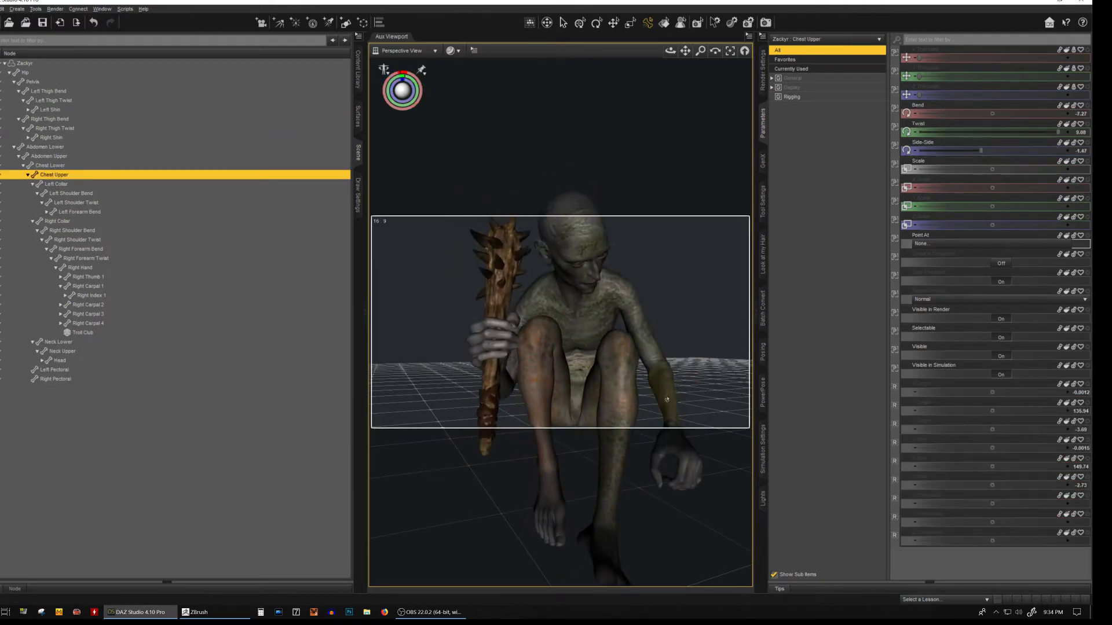
left_click_drag(666, 463, 667, 359)
left_click_drag(570, 231, 585, 243)
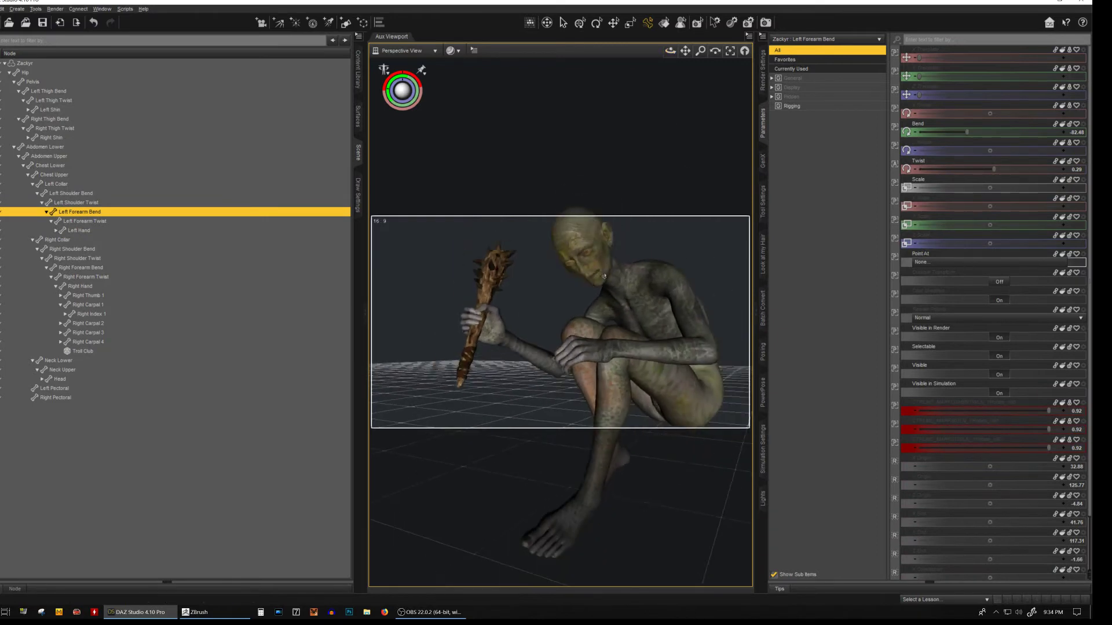
Raise the club beside the head and bend the left forearm, collar and hand
right_click(944, 139)
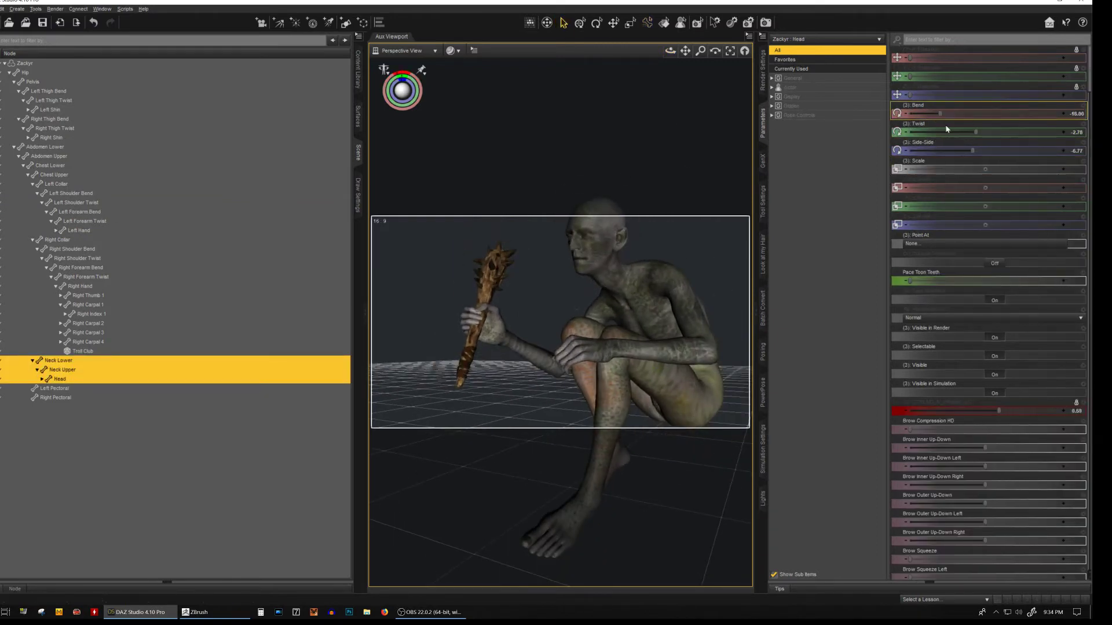
left_click(799, 115)
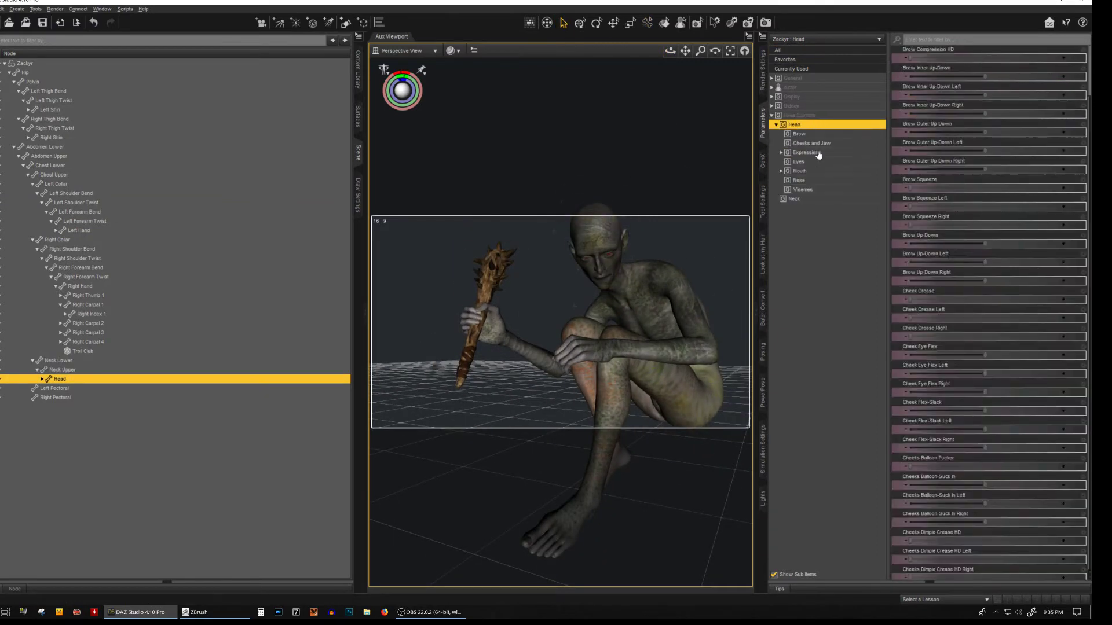
left_click(807, 153)
left_click(799, 273)
mouse_move(537, 290)
left_mouse_down()
mouse_move(1006, 119)
mouse_move(938, 131)
mouse_move(1011, 154)
left_mouse_up()
left_click(631, 364)
left_click(603, 290)
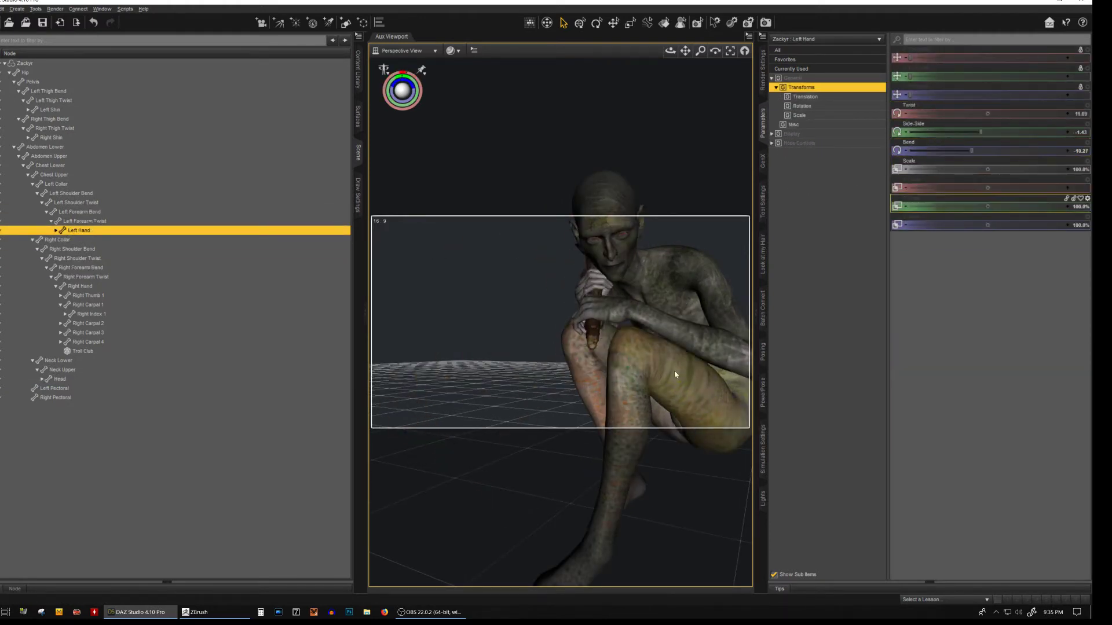
left_click(652, 263)
left_click(602, 290)
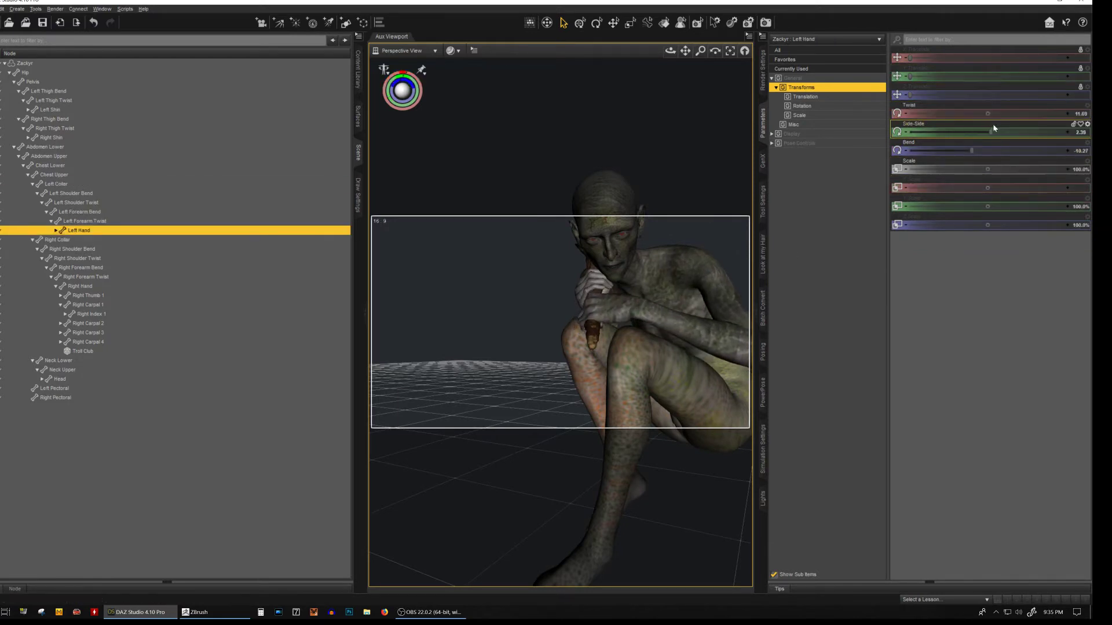
Create a camera matching the current view and browse to Genesis 8 Male clothing
left_click(17, 8)
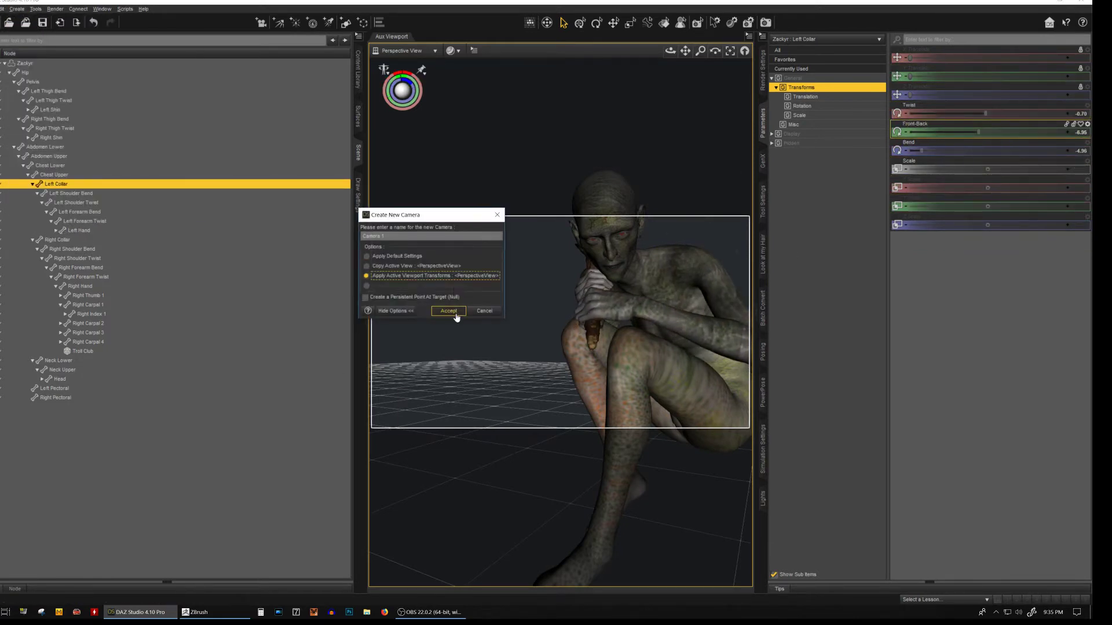
left_click(449, 311)
left_click(407, 138)
left_click(358, 70)
left_click(69, 333)
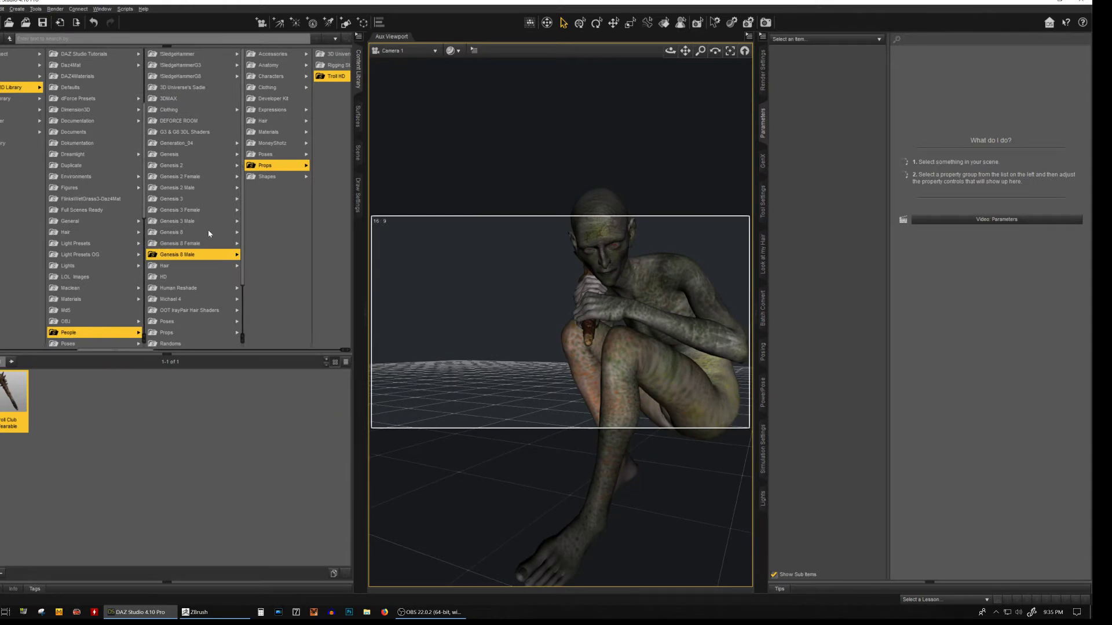
left_click(195, 259)
left_click(267, 87)
Put the Orelius Gladiator underwear and Southern Noble belts on the creature
left_click(224, 232)
left_click_drag(322, 400, 691, 405)
left_click(213, 276)
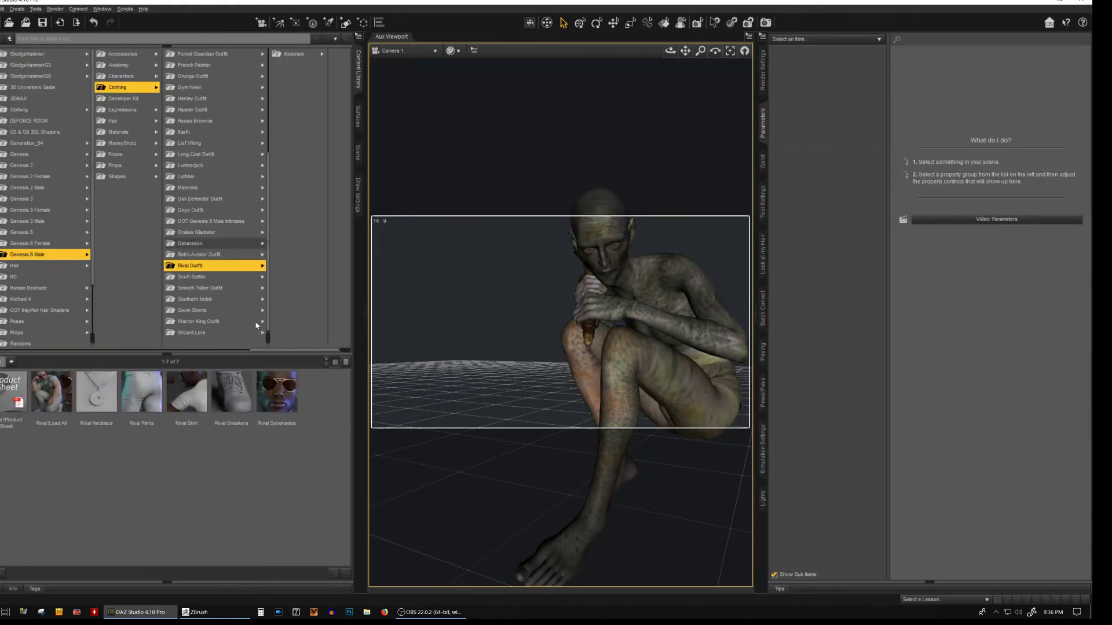
key("Down")
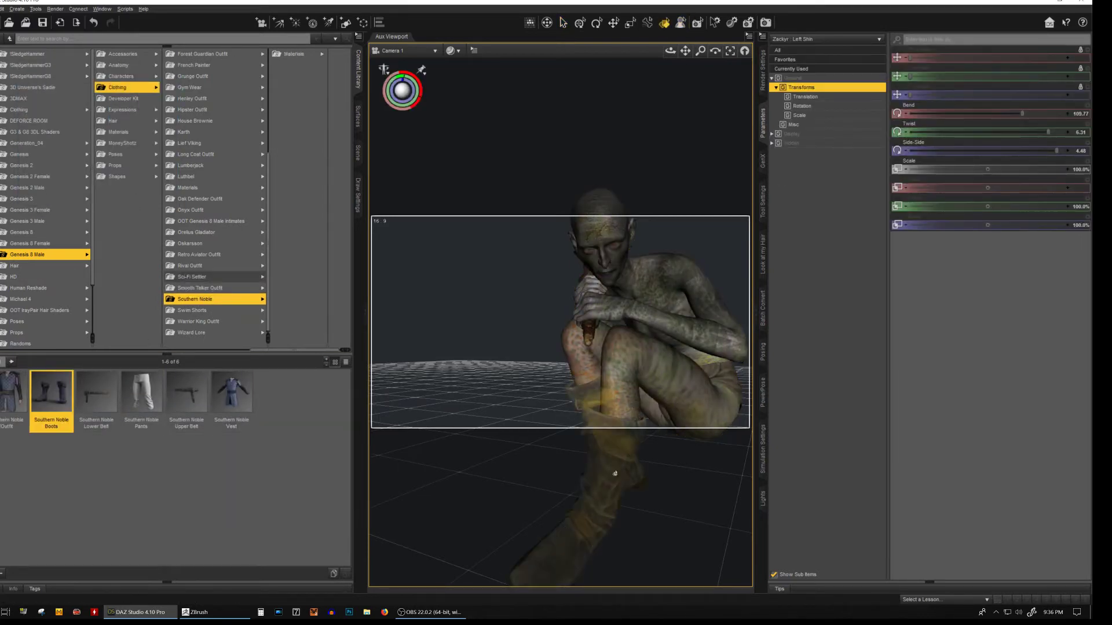
left_click_drag(96, 399, 477, 329)
left_click(187, 399)
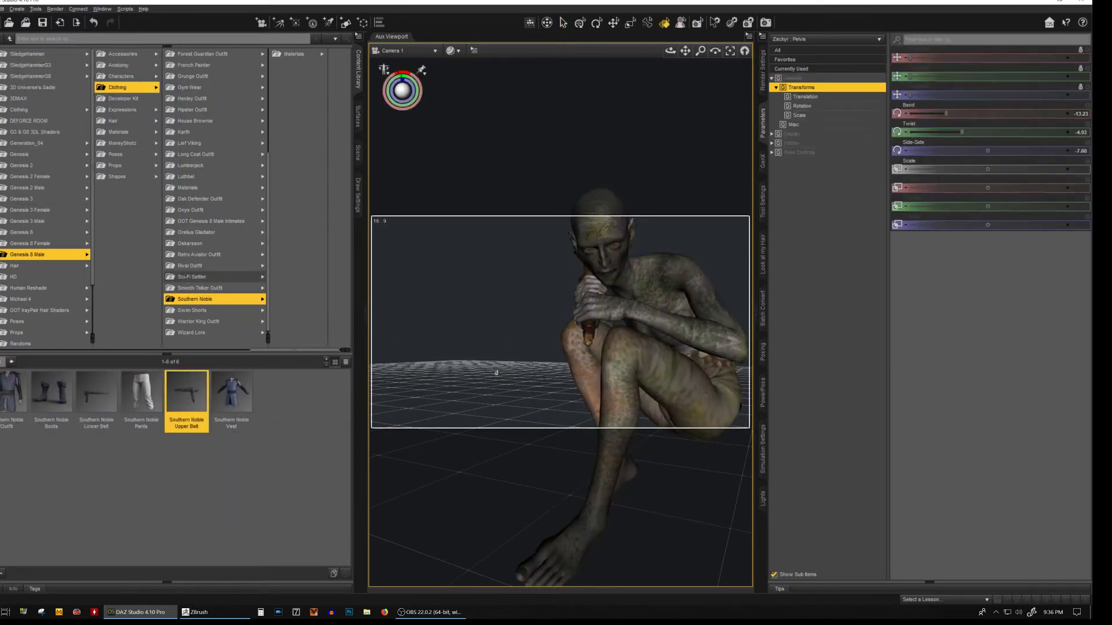
Load the Death Shadow DS Chain and DS Bracers onto the creature
left_click(612, 275)
scroll(212, 171, "up", 1)
left_click(197, 143)
double_click(186, 394)
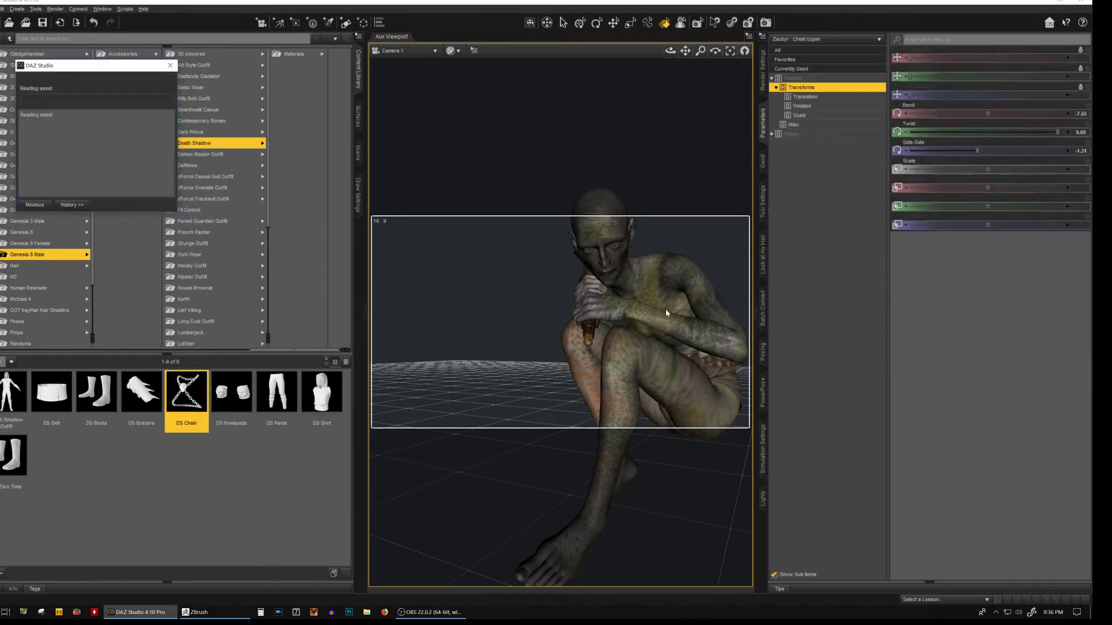
double_click(142, 394)
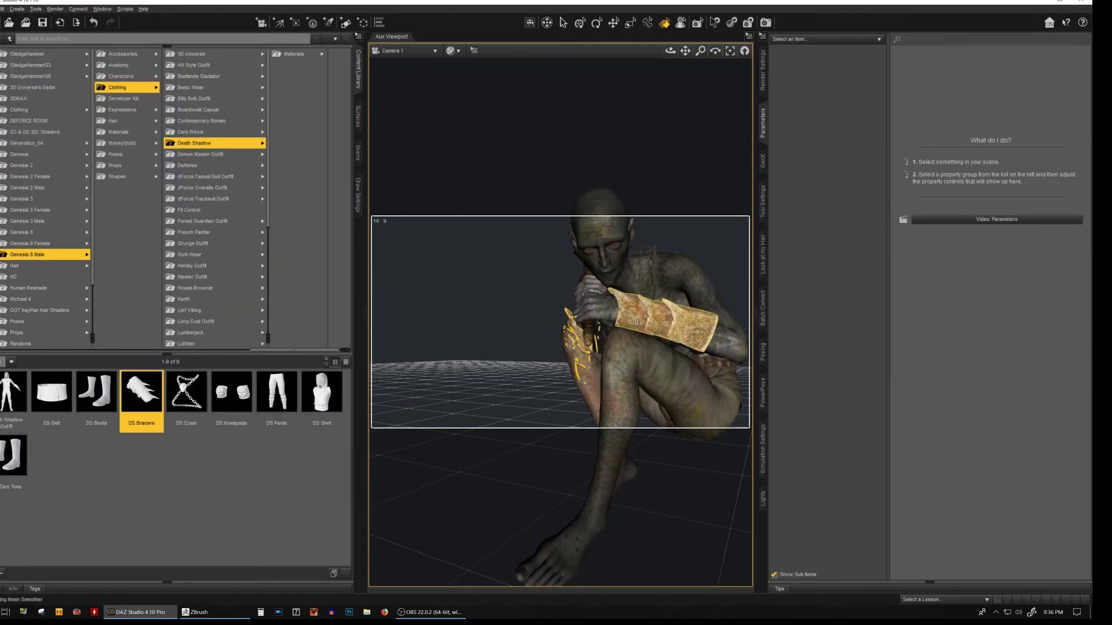
left_click(293, 54)
Load the Toon Generations TG8M Open Shoes onto the creature's feet
left_click(184, 121)
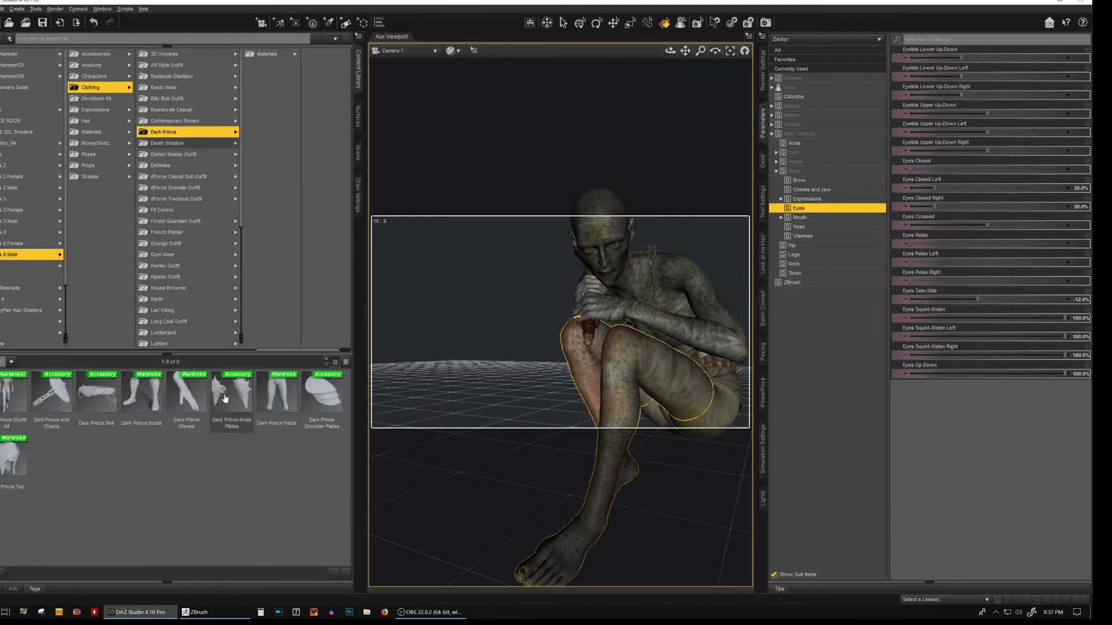
left_click(165, 54)
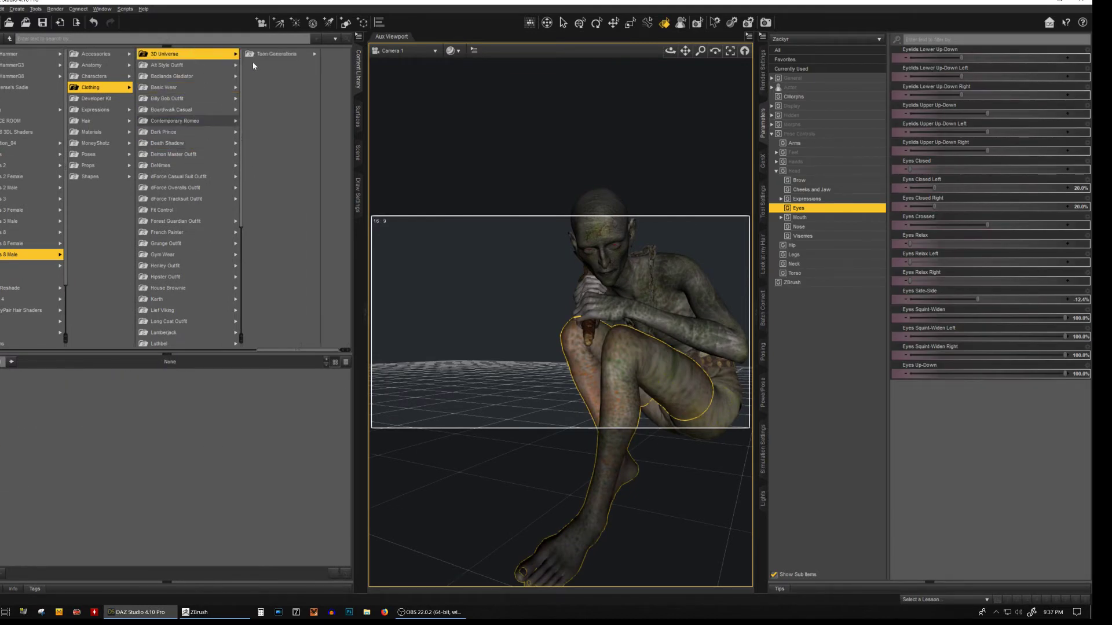
left_click(254, 55)
double_click(277, 394)
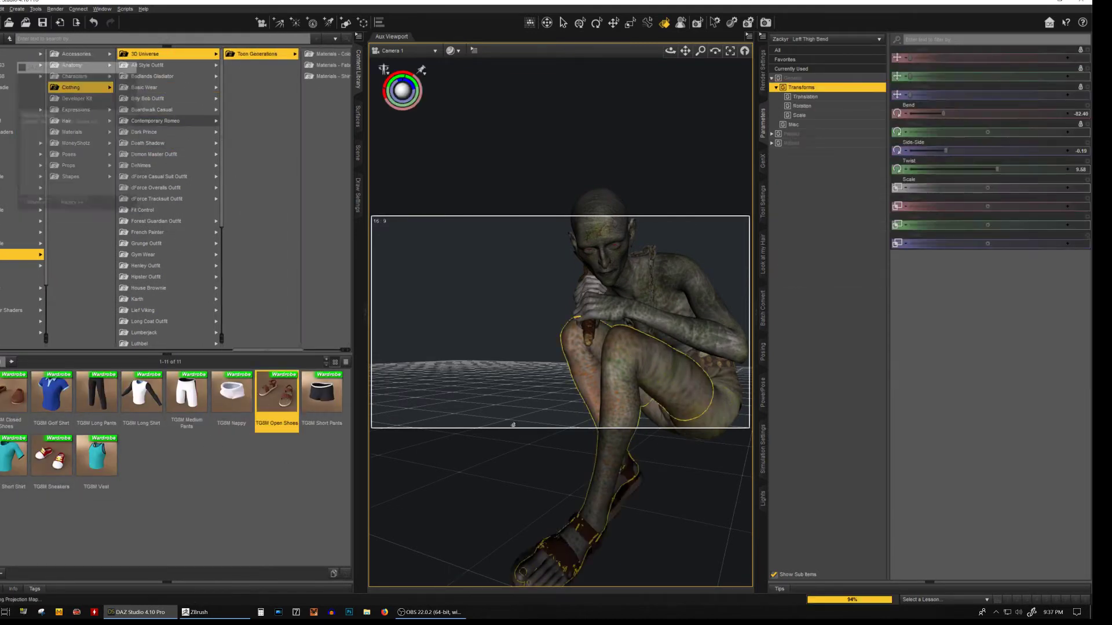
left_click(67, 121)
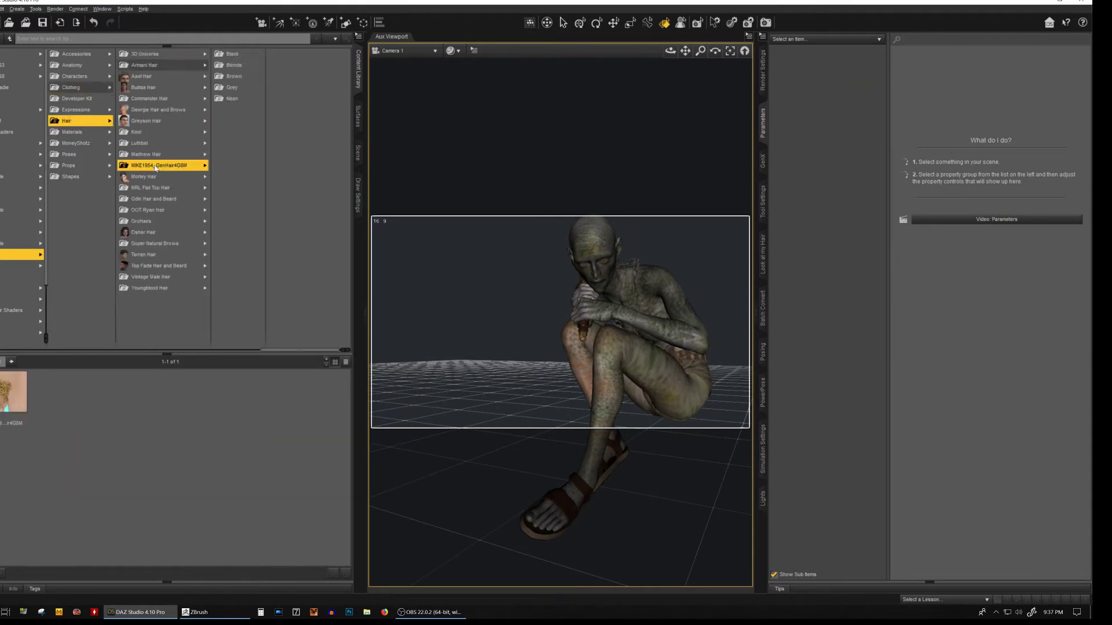
Load the OrcHairs hair piece and sideburns onto the creature's head
left_click(142, 220)
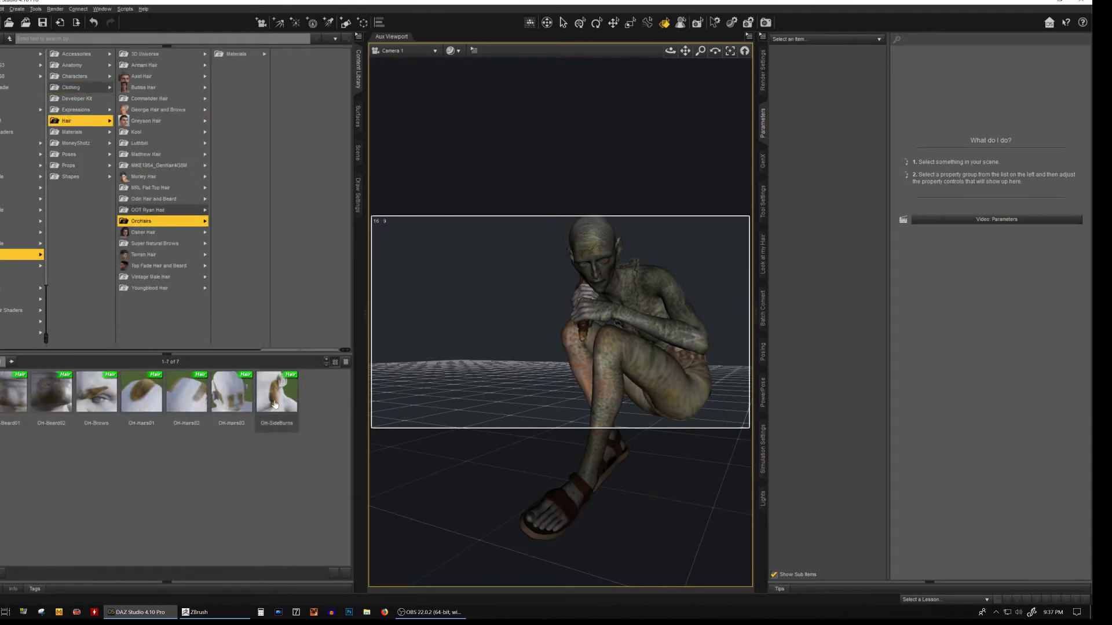
left_click_drag(187, 394, 544, 261)
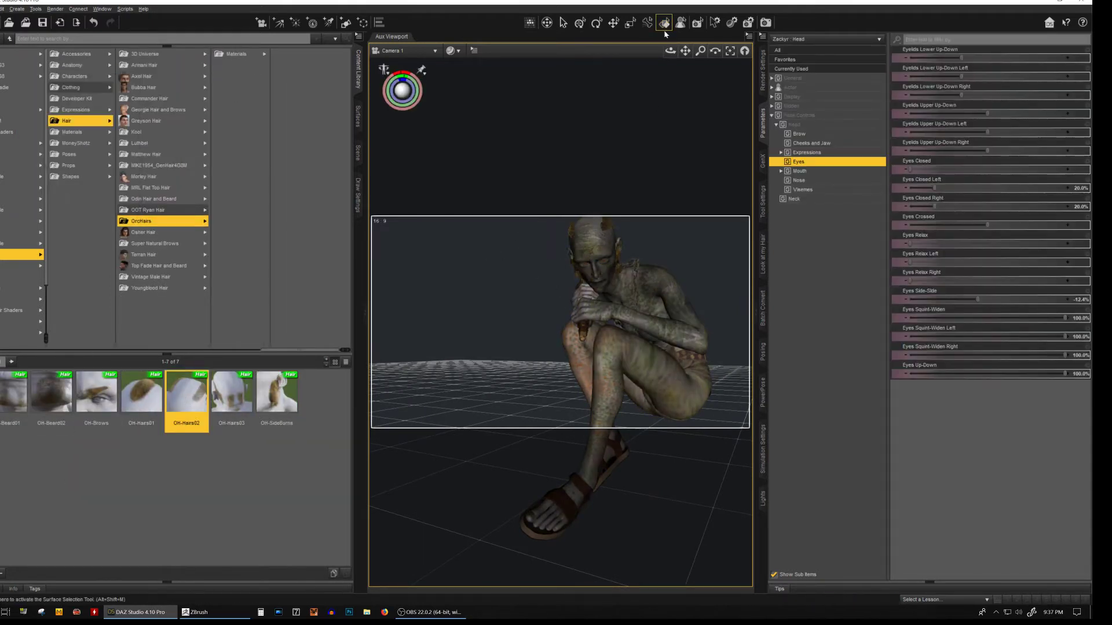
left_click(236, 53)
left_click(278, 65)
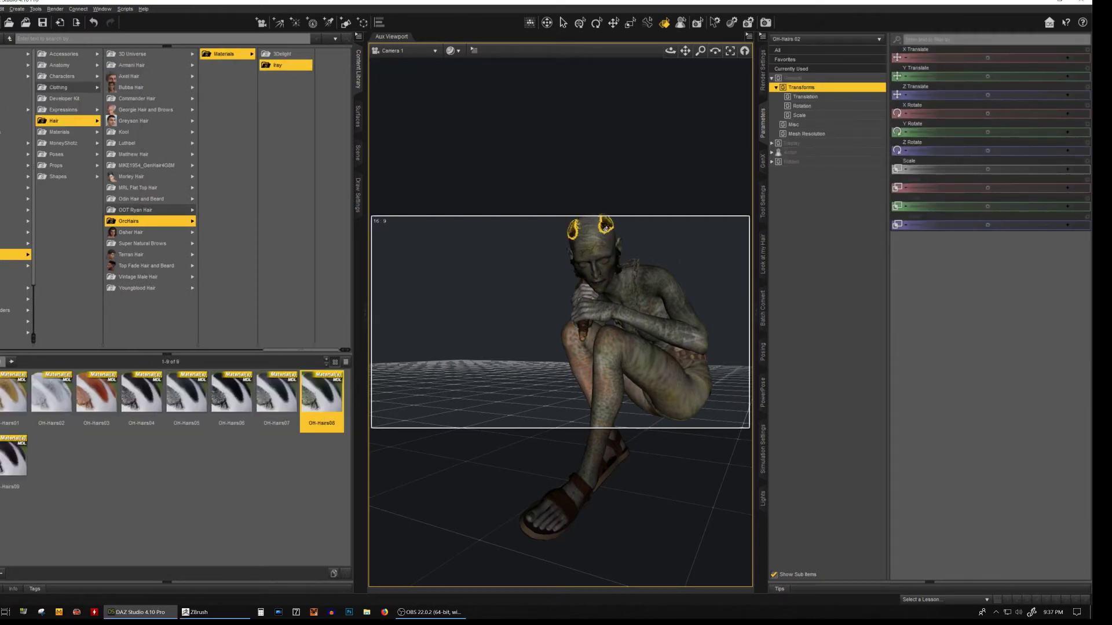
Select the shorts on the figure and delete them
left_click(514, 268)
left_click(666, 422)
key("Delete")
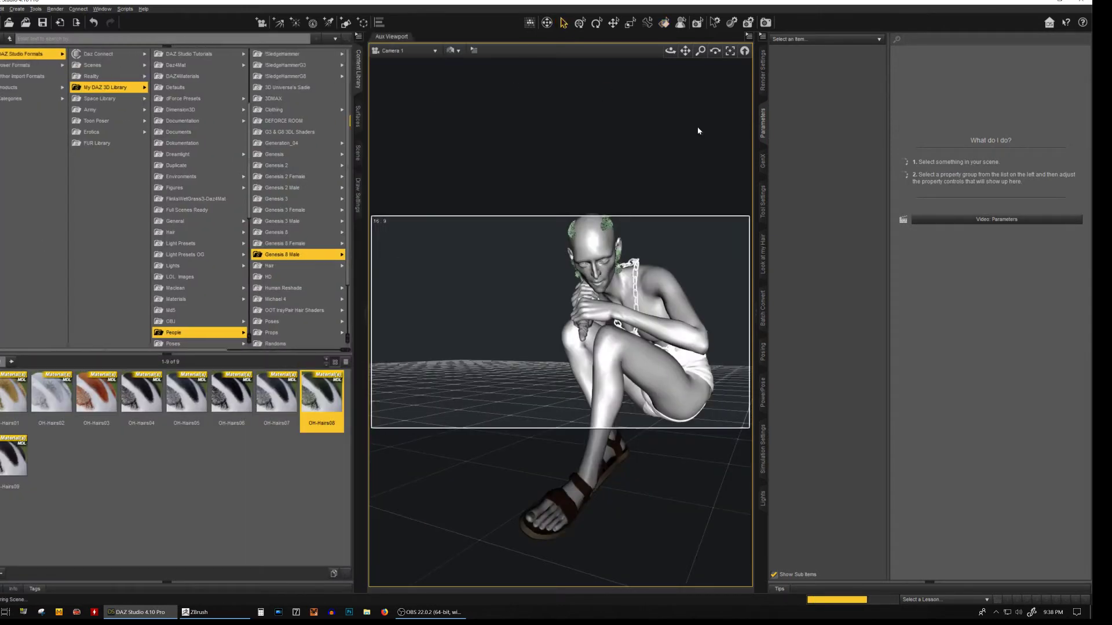
Rotate the 7:00 PM Sun-Sky dome to about 327.90 so warm light rakes the creature
left_click(763, 71)
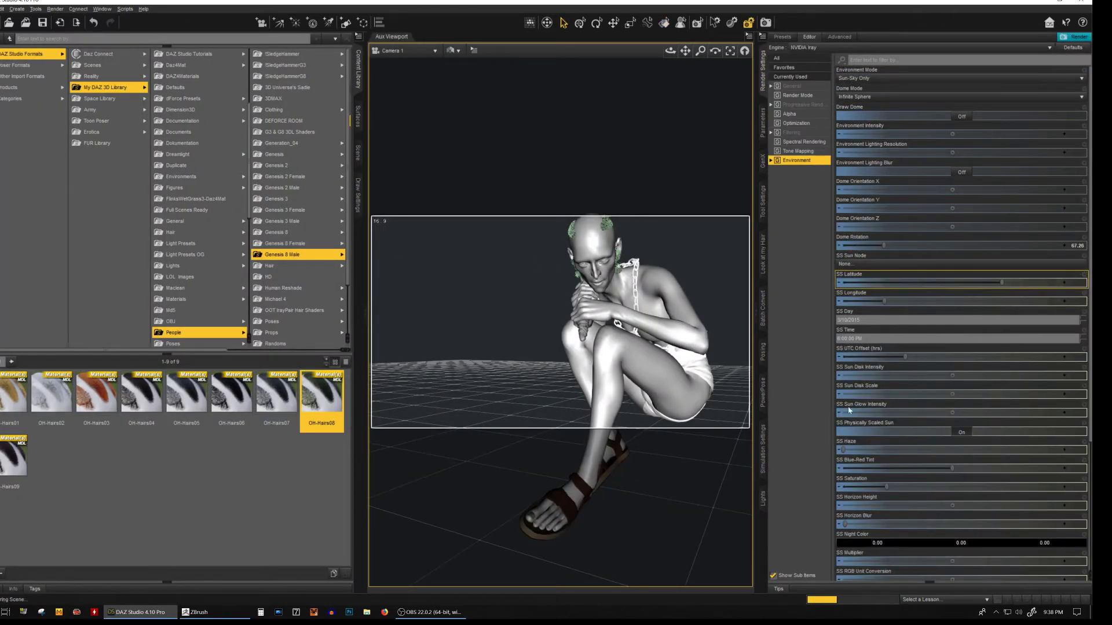
scroll(833, 398, "down", 5)
scroll(1082, 228, "up", 5)
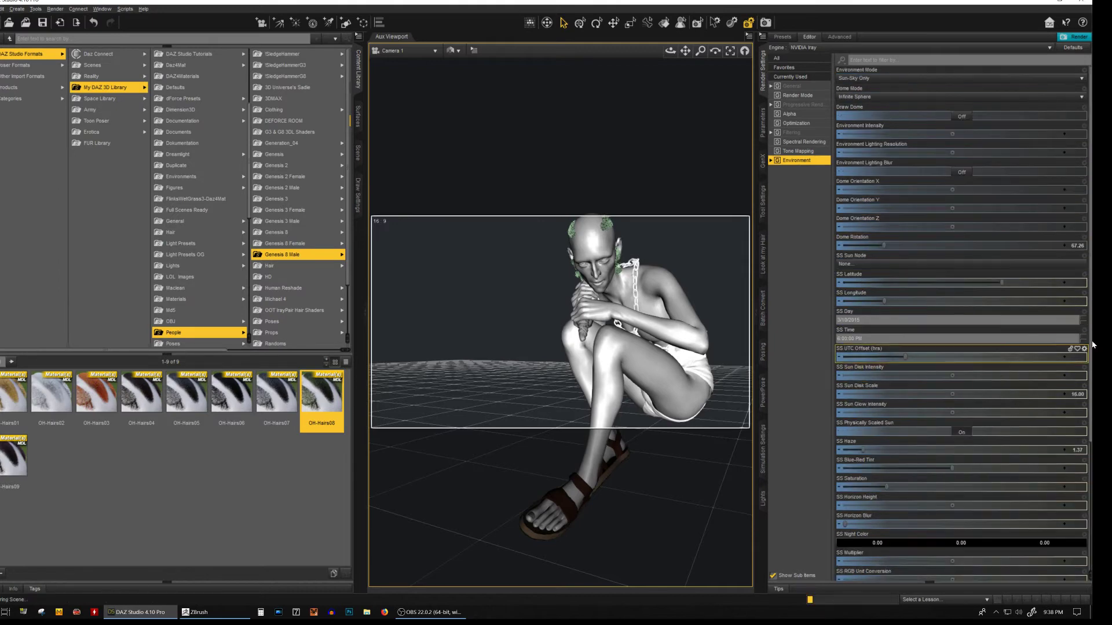
mouse_move(897, 247)
left_mouse_down()
mouse_move(979, 248)
mouse_move(851, 247)
left_mouse_up()
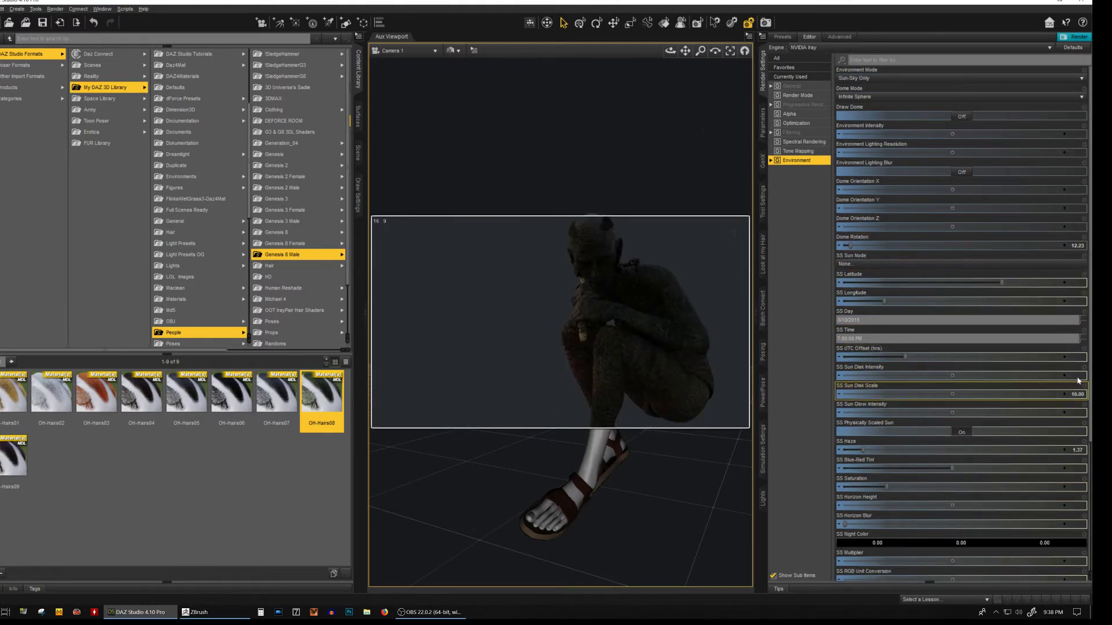
left_click_drag(850, 246, 1044, 247)
key("ctrl+shift+t")
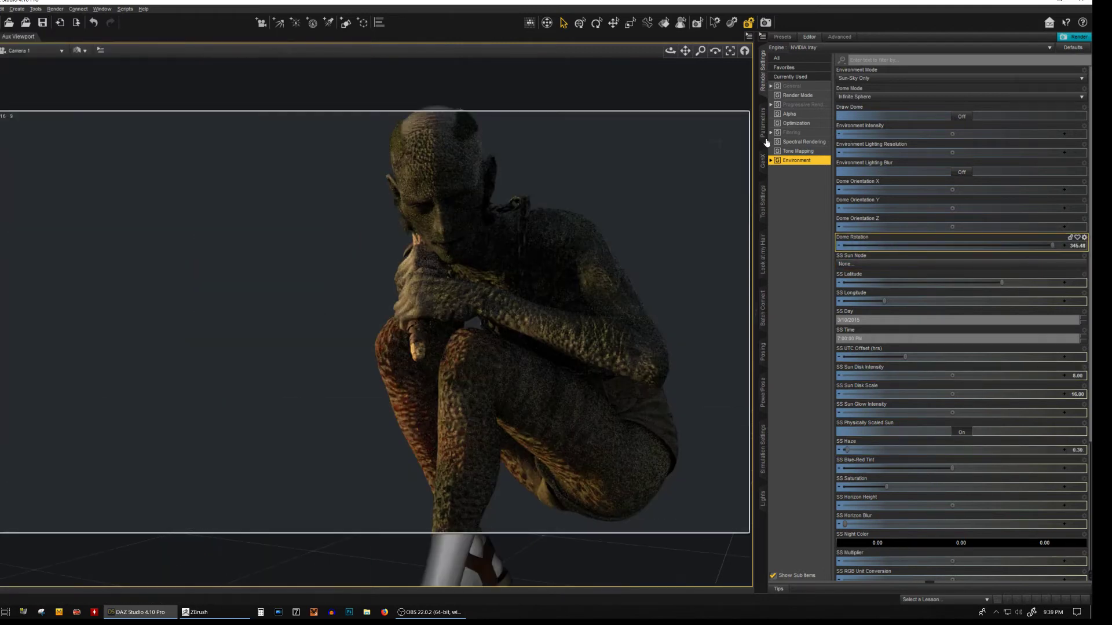
left_click(1042, 245)
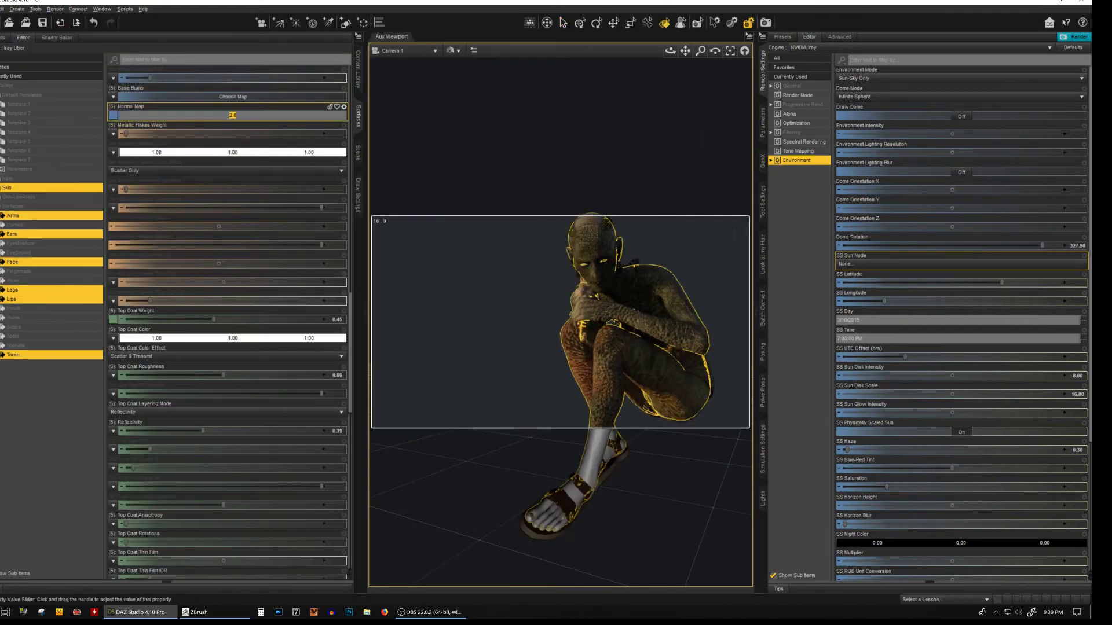
Narrow Camera 1's Frame Width slightly
left_click(476, 225)
left_click(359, 77)
left_click(762, 122)
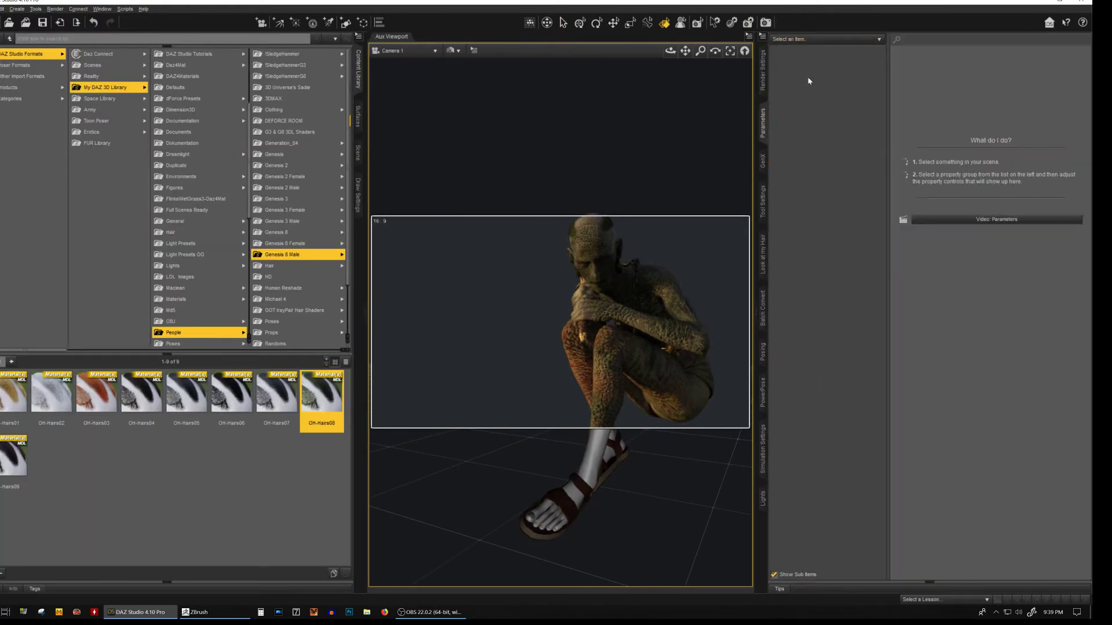
left_click(988, 78)
left_click_drag(987, 79, 984, 80)
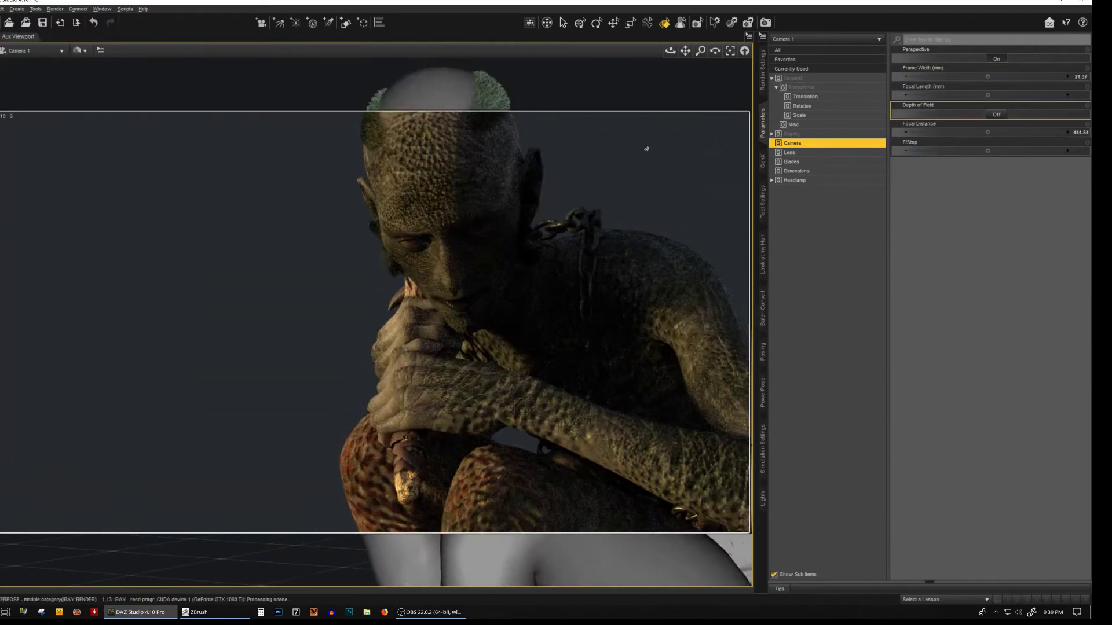
left_click(666, 171)
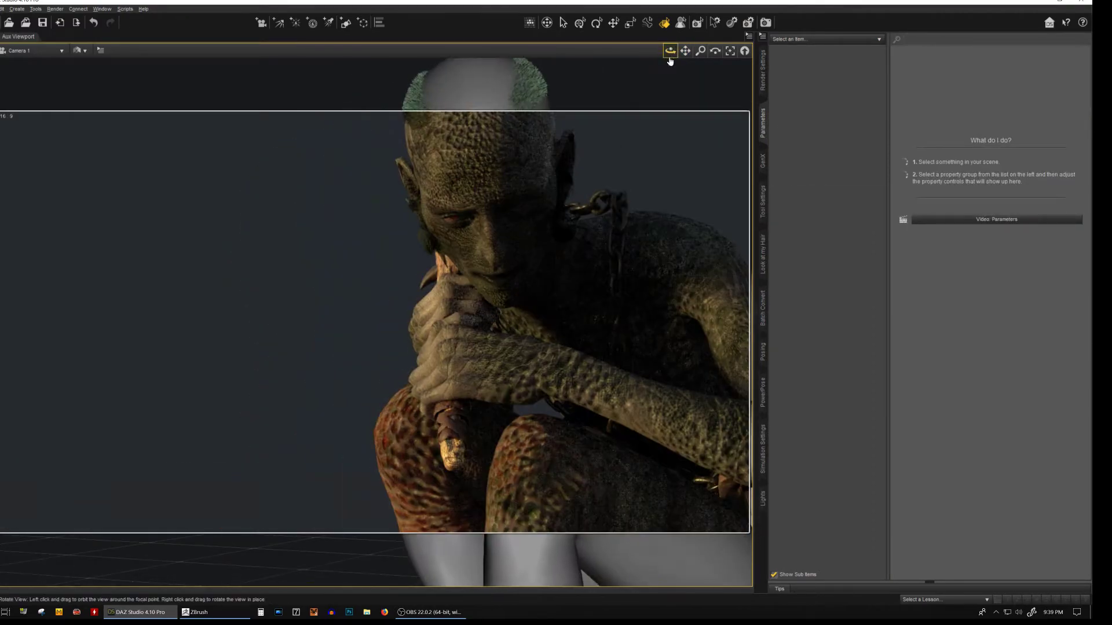
Reframe the view on the whole figure and return the viewport to texture-shaded display
scroll(667, 171, "up", 3)
scroll(667, 171, "up", 5)
key("ctrl+z")
key("ctrl+z")
key("ctrl+z")
key("ctrl+z")
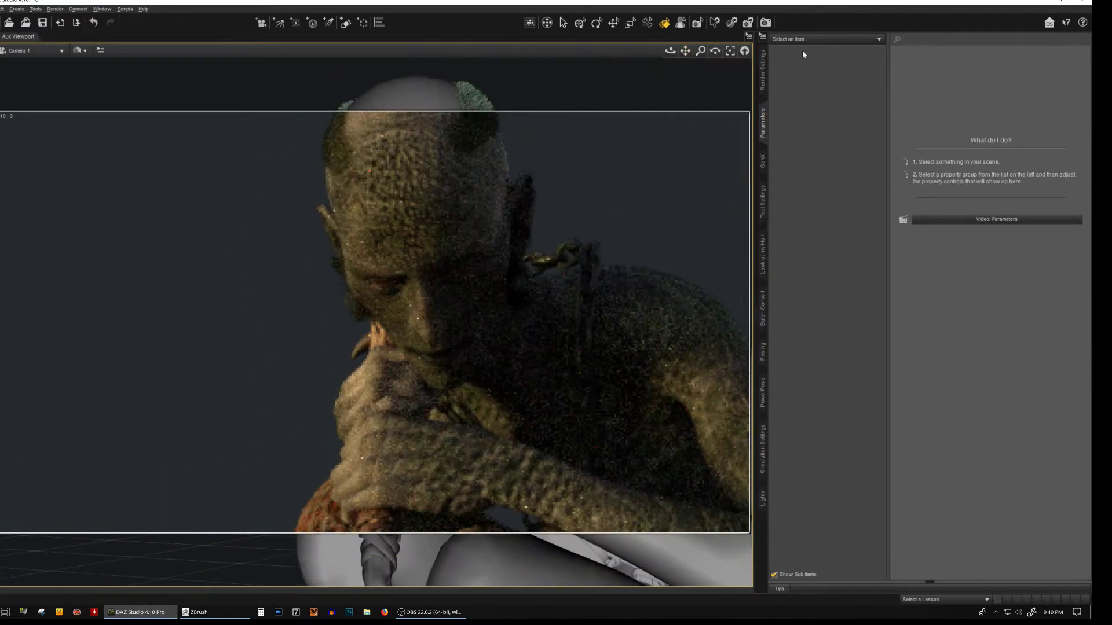
key("ctrl+z")
key("ctrl+z")
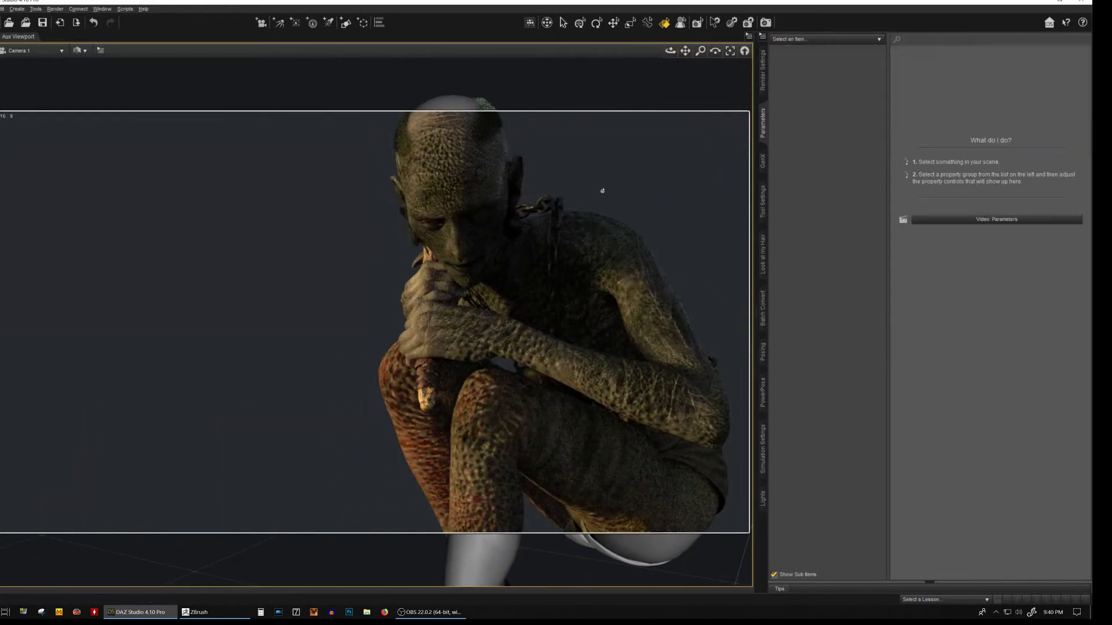
key("ctrl+z")
key("ctrl+z")
left_click(80, 50)
left_click(99, 145)
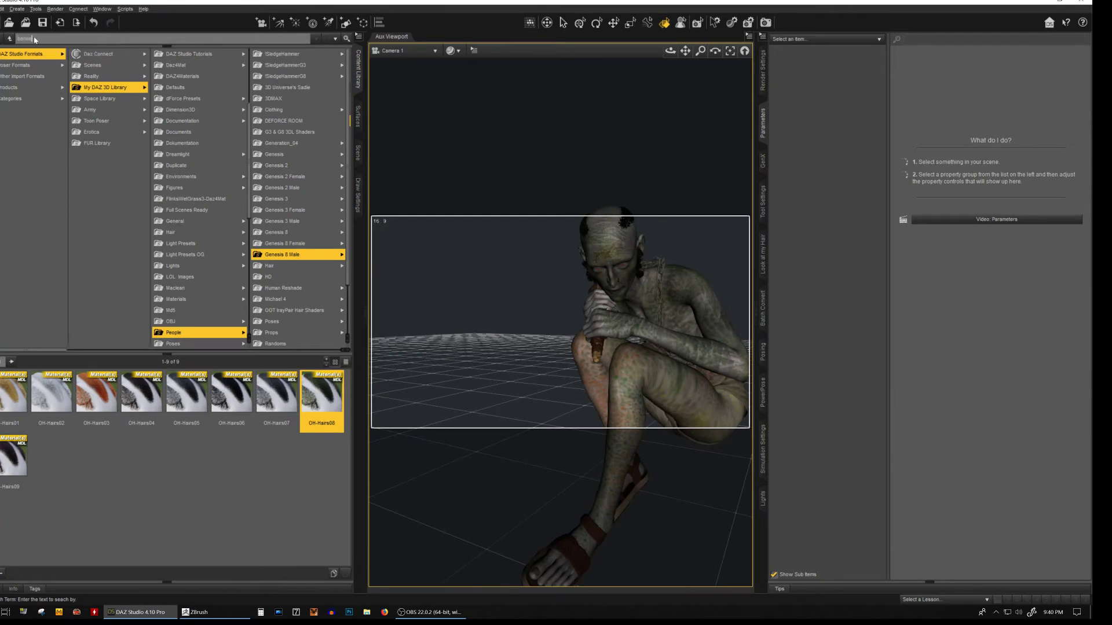
Search the library for 'bones' and load the bone pile, smaller pile and skull-and-bone pile
key("Return")
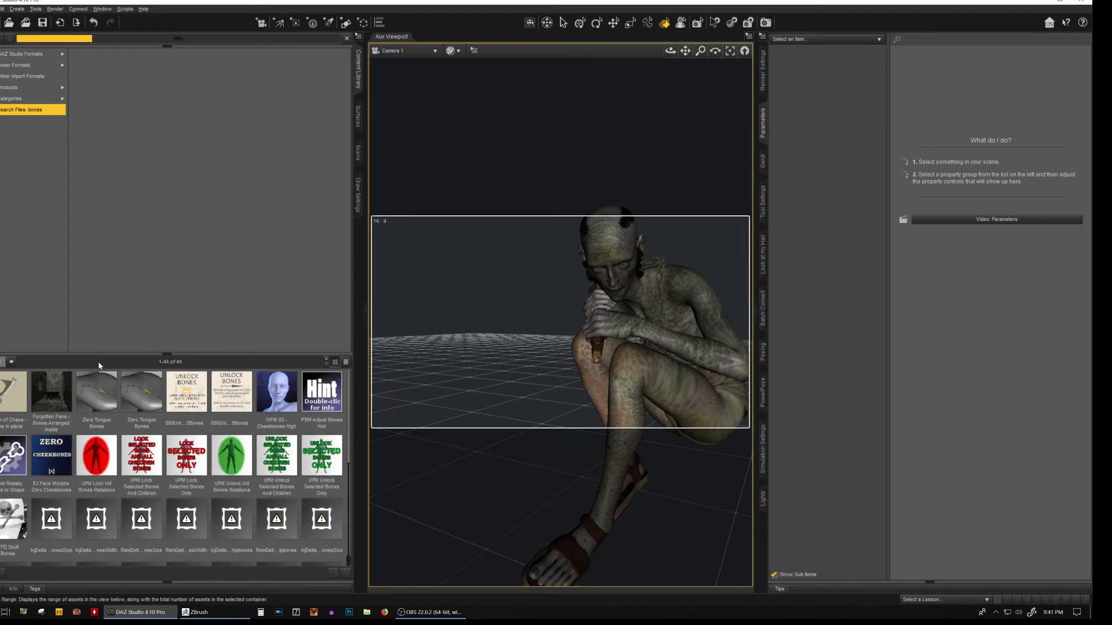
scroll(75, 421, "down", 3)
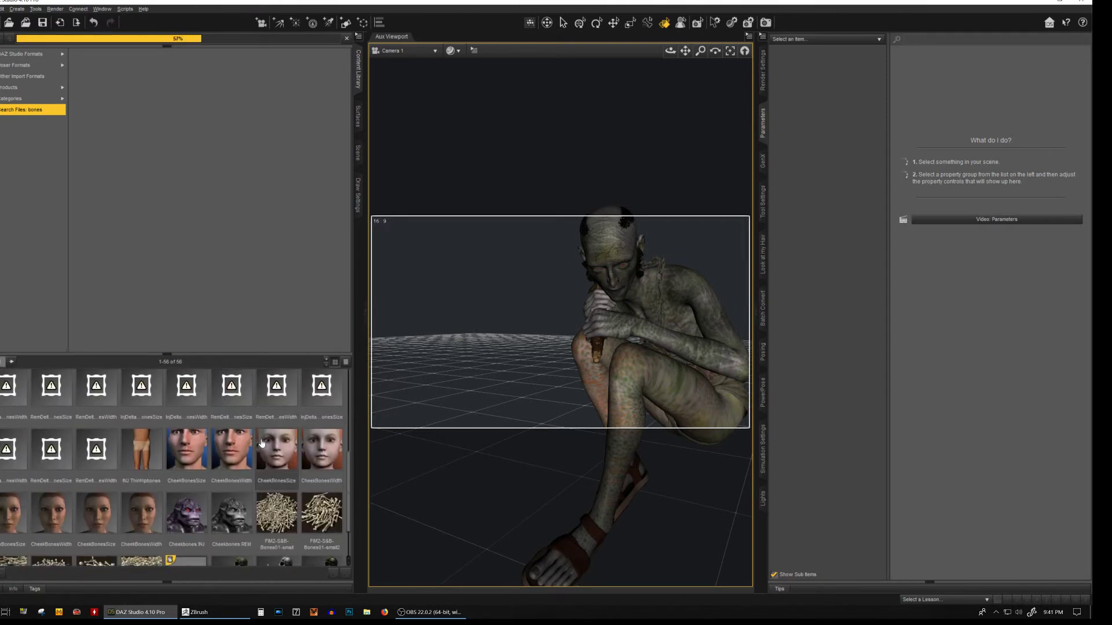
double_click(13, 524)
double_click(321, 462)
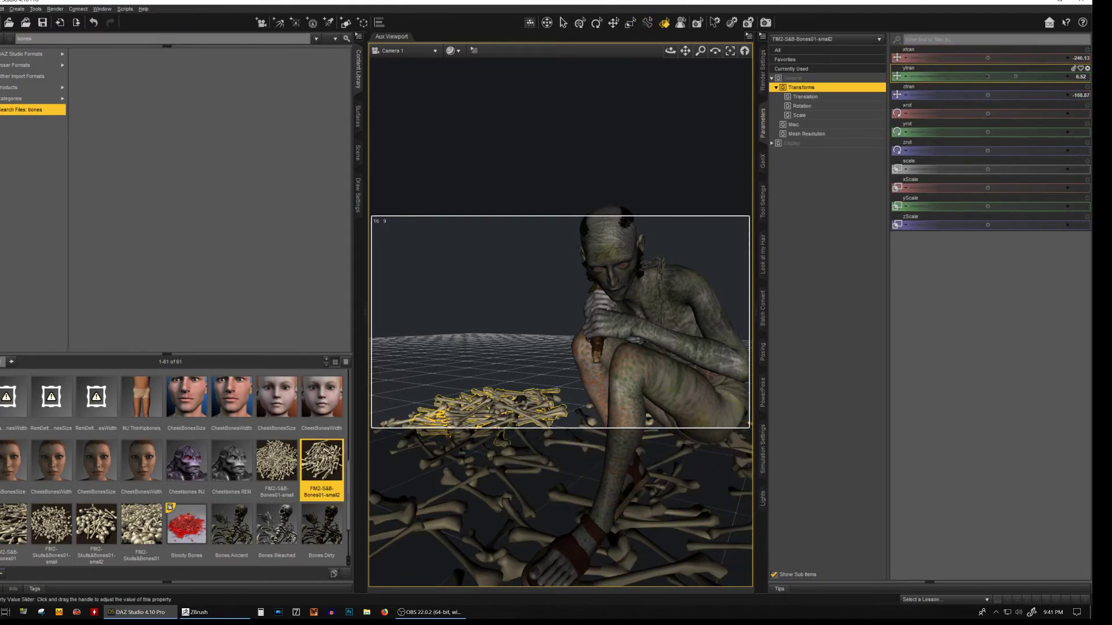
double_click(141, 524)
scroll(141, 492, "down", 1)
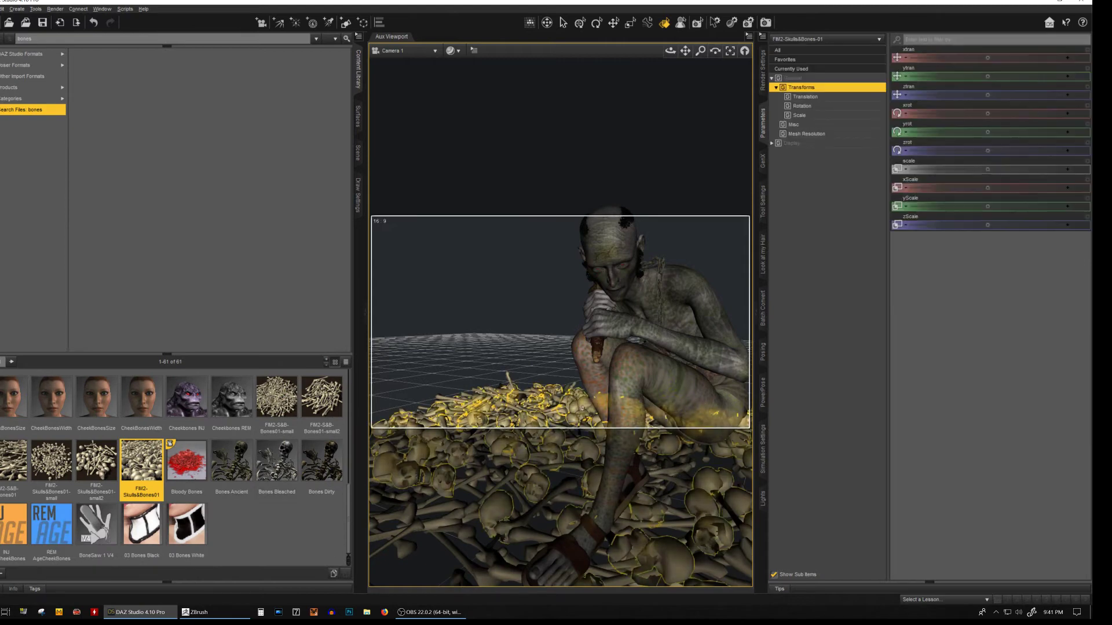
List the bone surface's image maps and pick the FIM2-Bones5 texture file for editing
left_click(358, 116)
left_click(35, 94)
left_click(110, 119)
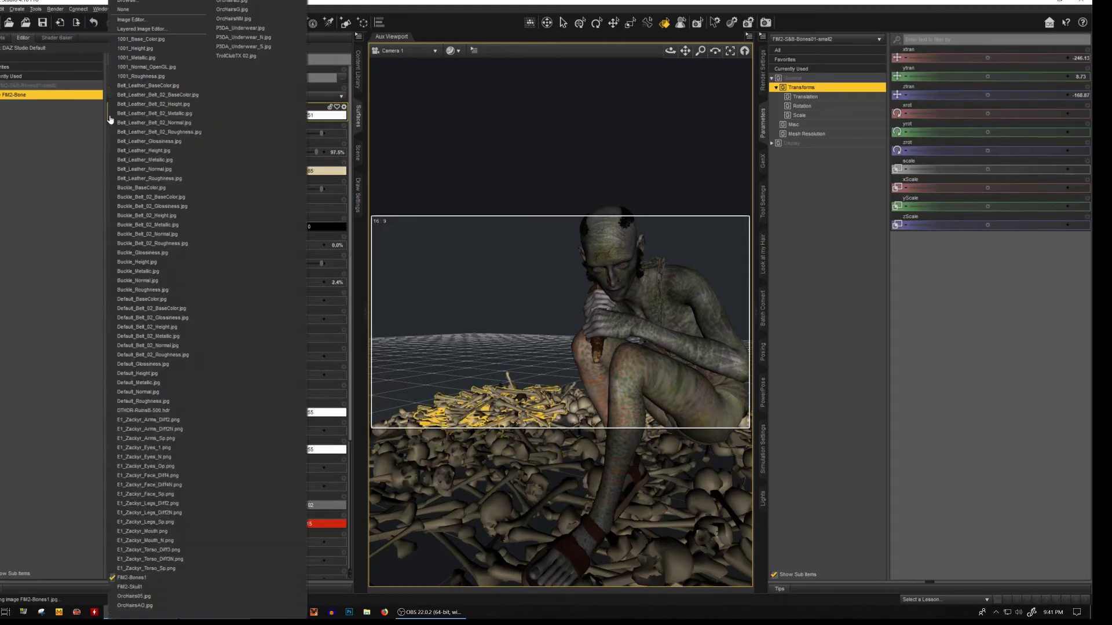
left_click(127, 1)
left_click(436, 138)
right_click(430, 127)
Open FIM2-Bones5 in Photoshop and stamp a large grunge brush over the whole texture
left_click(631, 355)
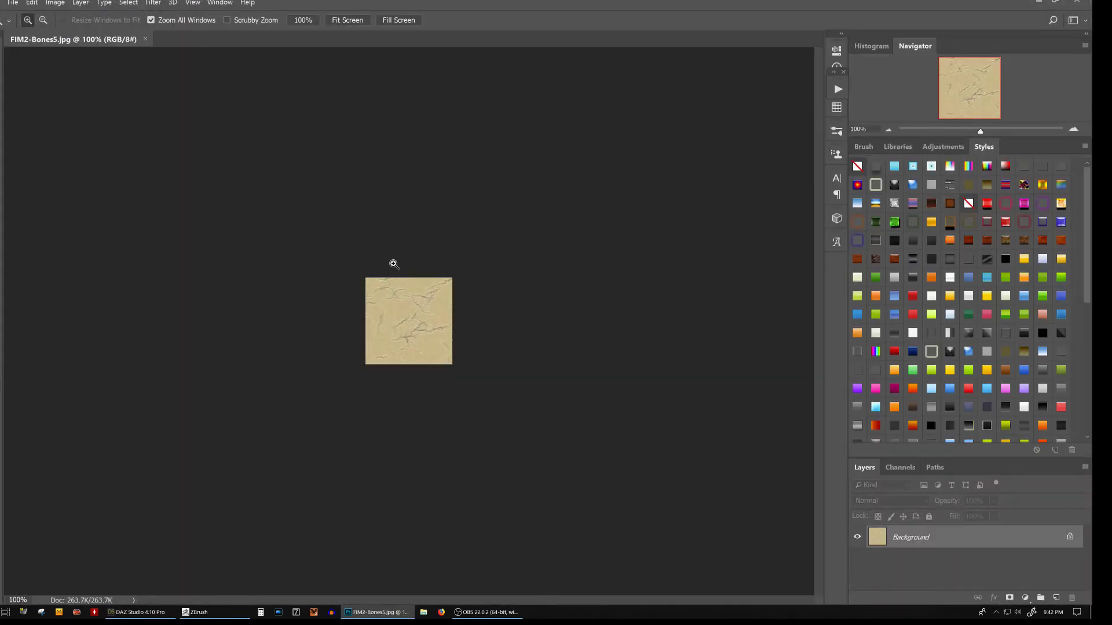
key("b")
right_click(74, 92)
scroll(92, 254, "up", 2)
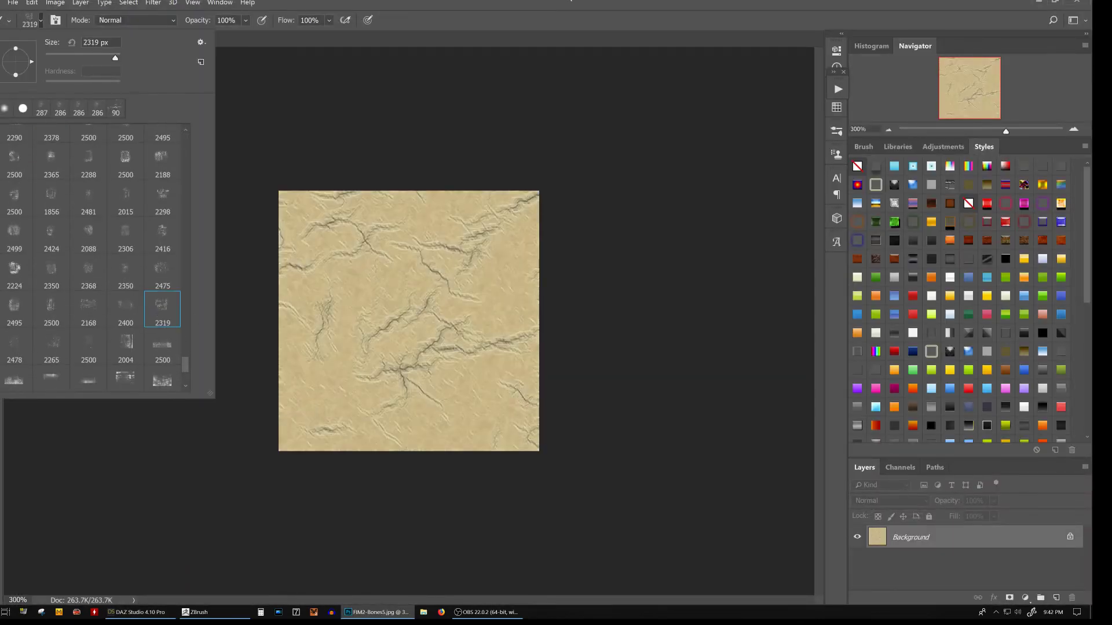
double_click(162, 309)
left_click(426, 316)
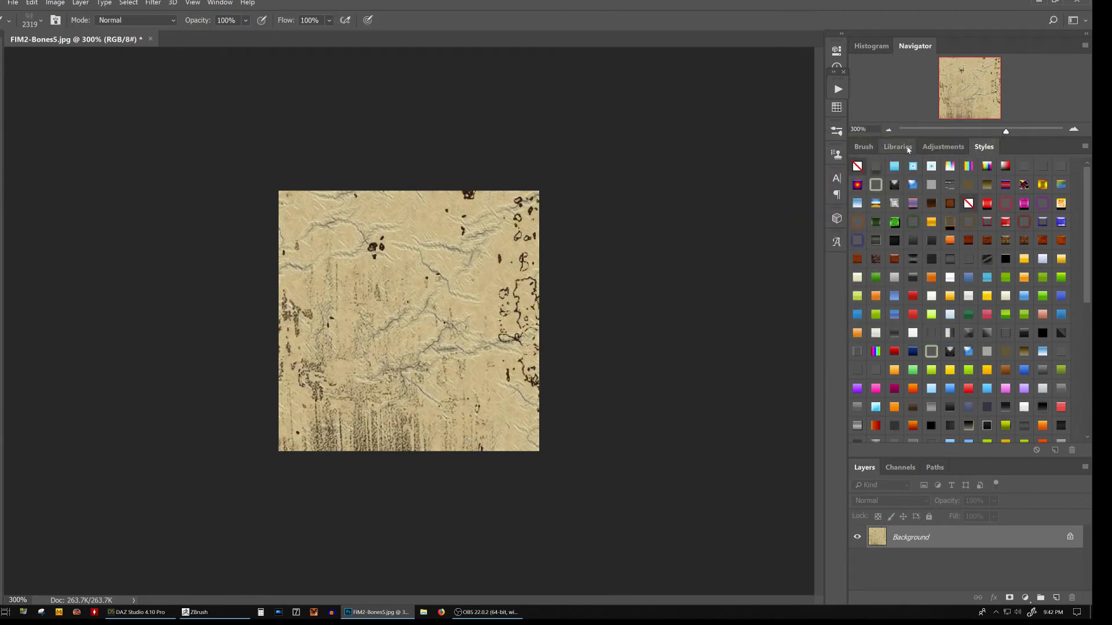
Enable Shape Dynamics, size the brush to 143 px, and paint dark grunge strokes across the texture
key("F5")
left_click_drag(1081, 252, 1066, 253)
left_click(891, 196)
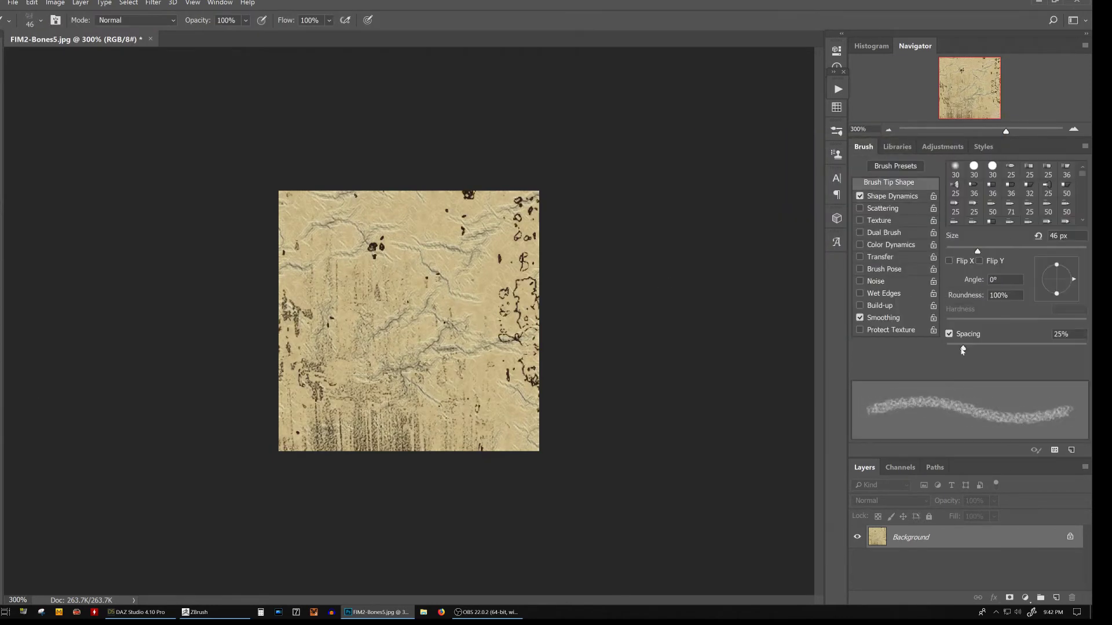
left_click_drag(978, 253, 990, 252)
left_click_drag(463, 370, 446, 269)
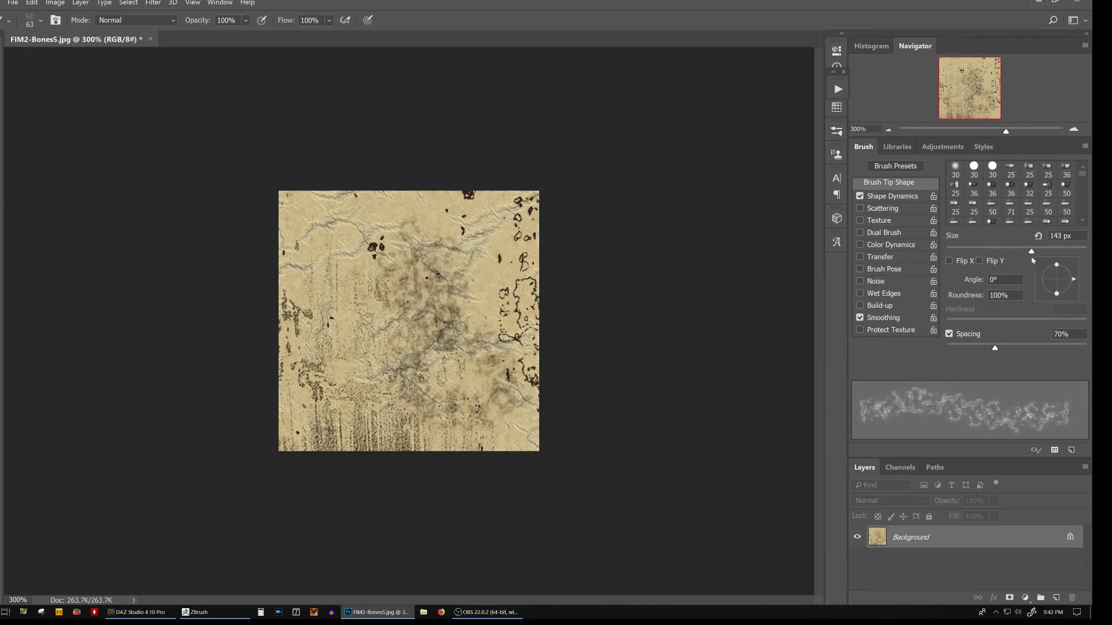
left_click_drag(1028, 260, 1036, 260)
left_click_drag(504, 347, 348, 383)
left_click_drag(324, 231, 463, 278)
left_click_drag(324, 406, 325, 289)
left_click_drag(474, 231, 475, 406)
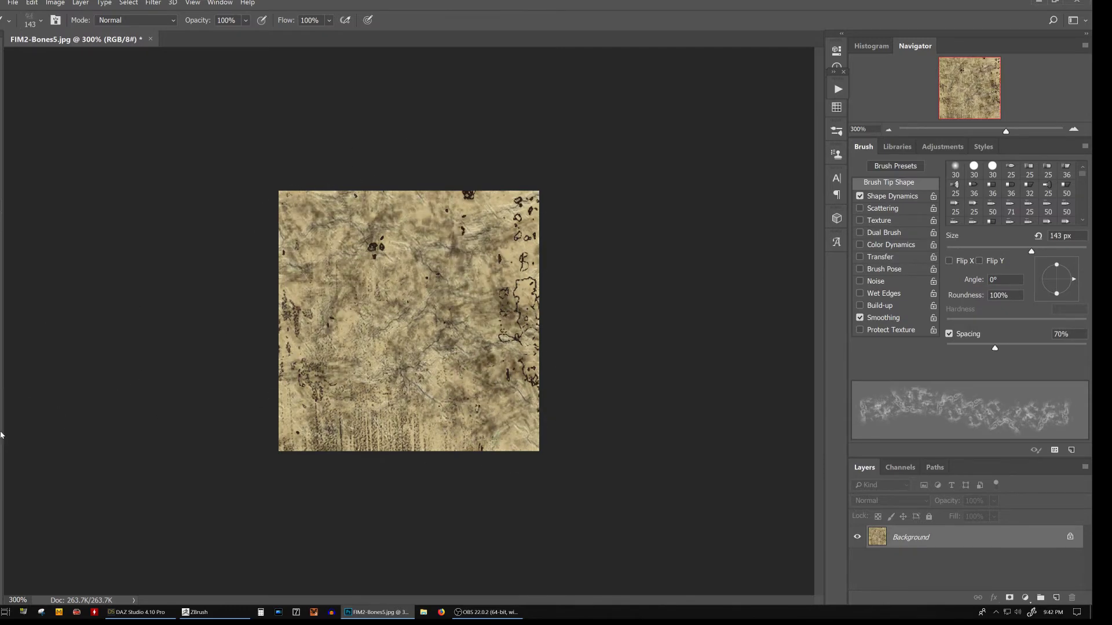
Choose a darker foreground colour and start saving the texture under a new name
key("Return")
left_click_drag(861, 243, 861, 302)
key("Return")
left_click(13, 2)
left_click(55, 98)
Save the grimed bone texture as a new JPEG file, FIM2-Bonesdirty
key("BackSpace")
type("6")
key("Return")
key("Return")
key("alt+Tab")
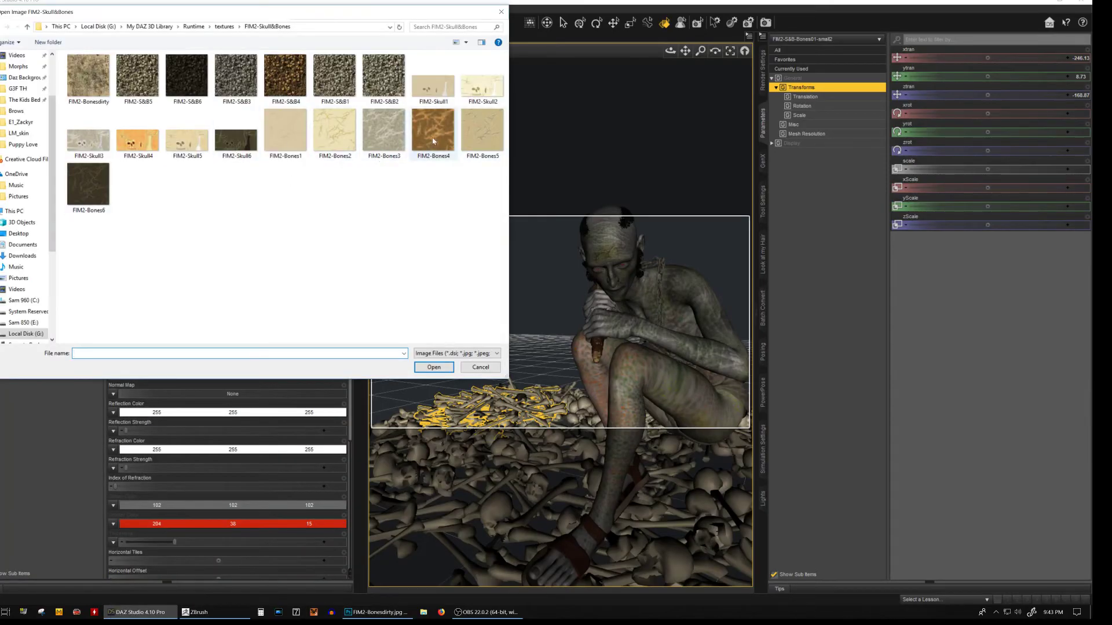
left_click(397, 619)
left_click(13, 3)
left_click(35, 114)
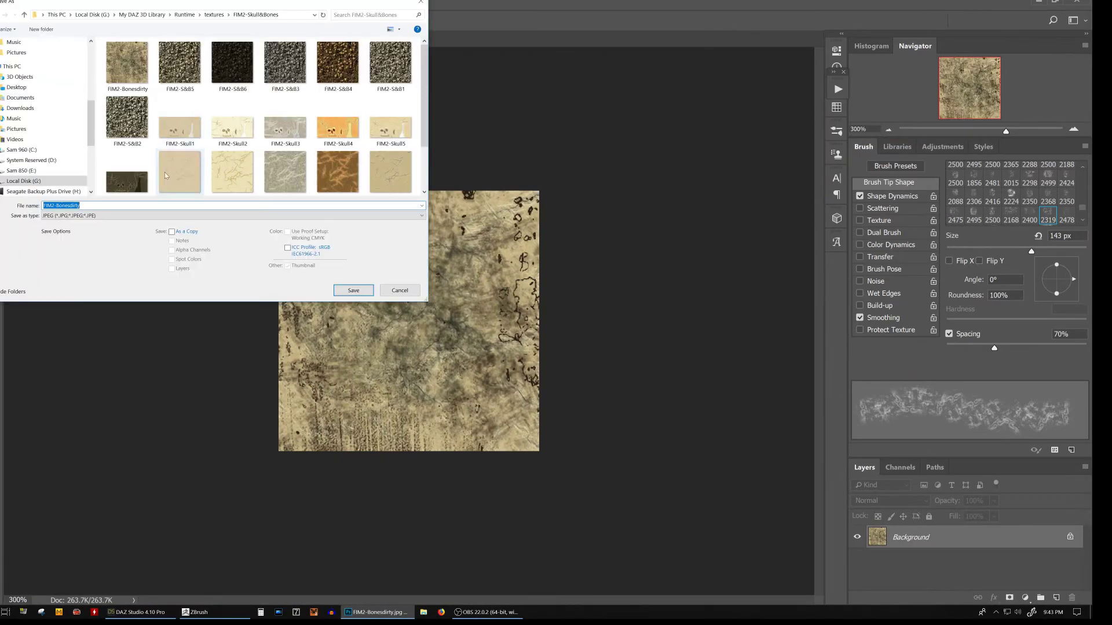
scroll(421, 171, "down", 1)
scroll(342, 128, "up", 1)
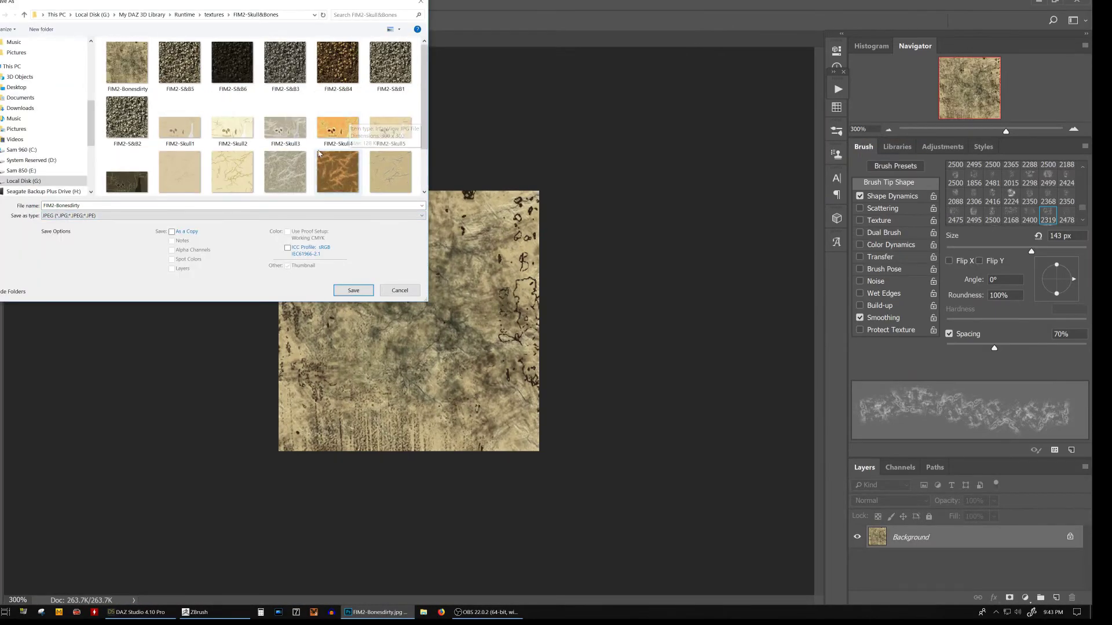
Back in DAZ Studio, close the texture picker and select the FIM2-Bone surface and smaller bone pile
key("alt+Tab")
key("Escape")
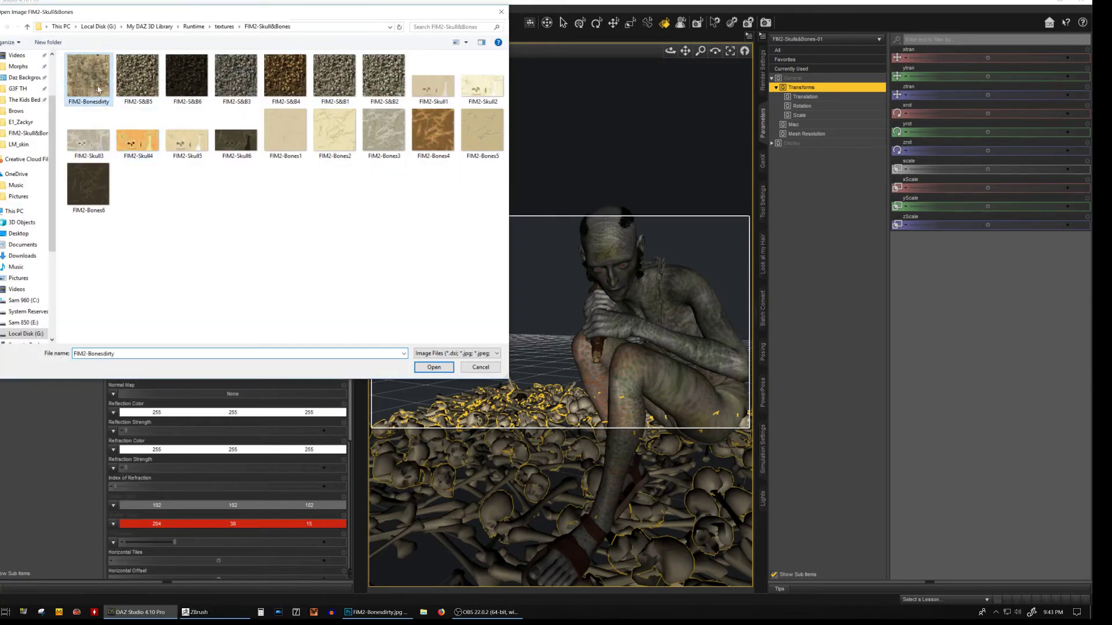
left_click(99, 95)
left_click(509, 405)
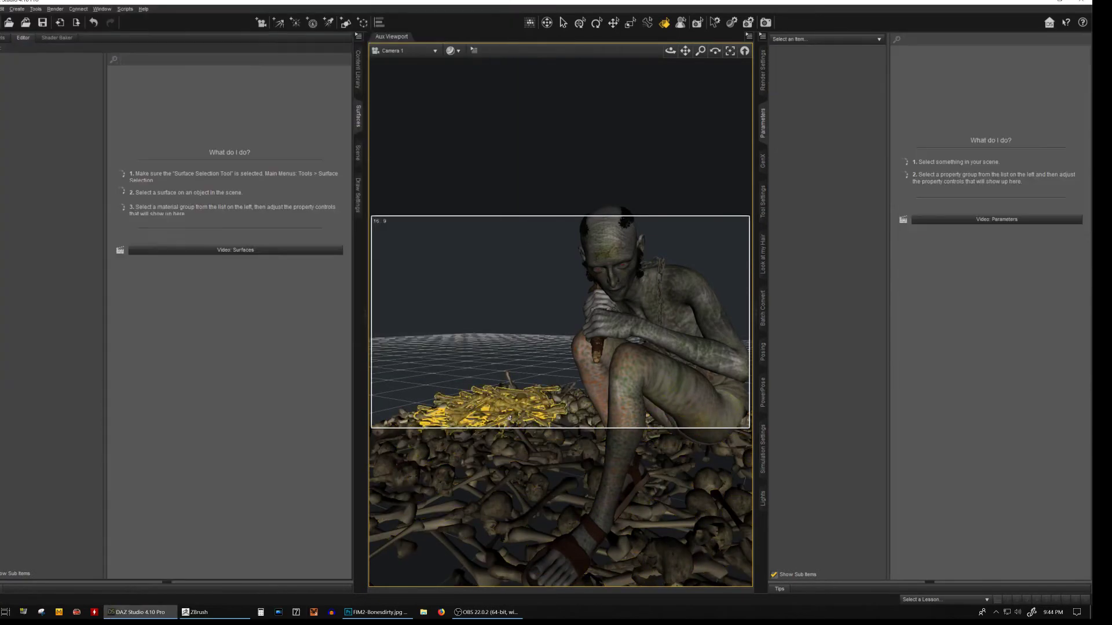
Search the Content Library for 'tree' assets
left_click(358, 68)
type("ree")
key("Return")
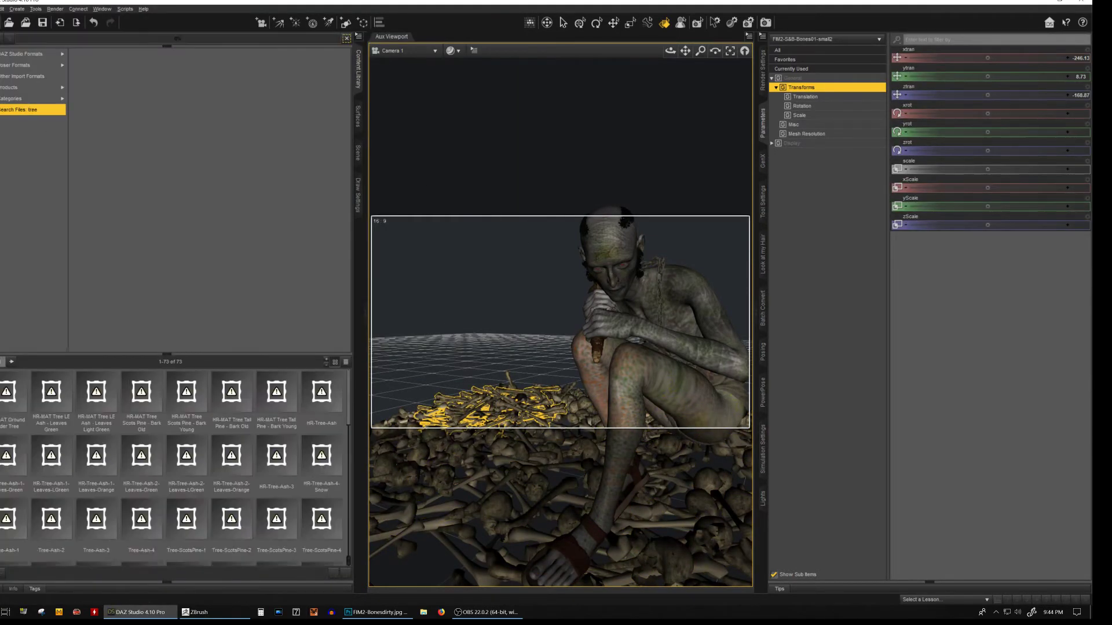
Add the Tree-Ash-1 dead trees and the Trees-2 tree group to the scene
double_click(321, 449)
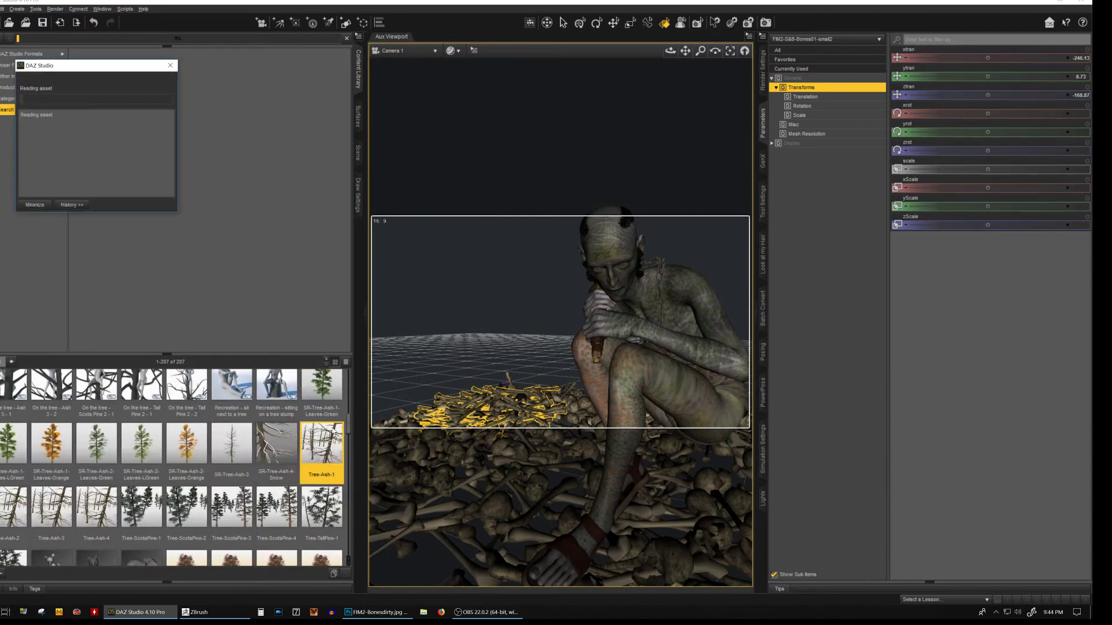
left_click(358, 152)
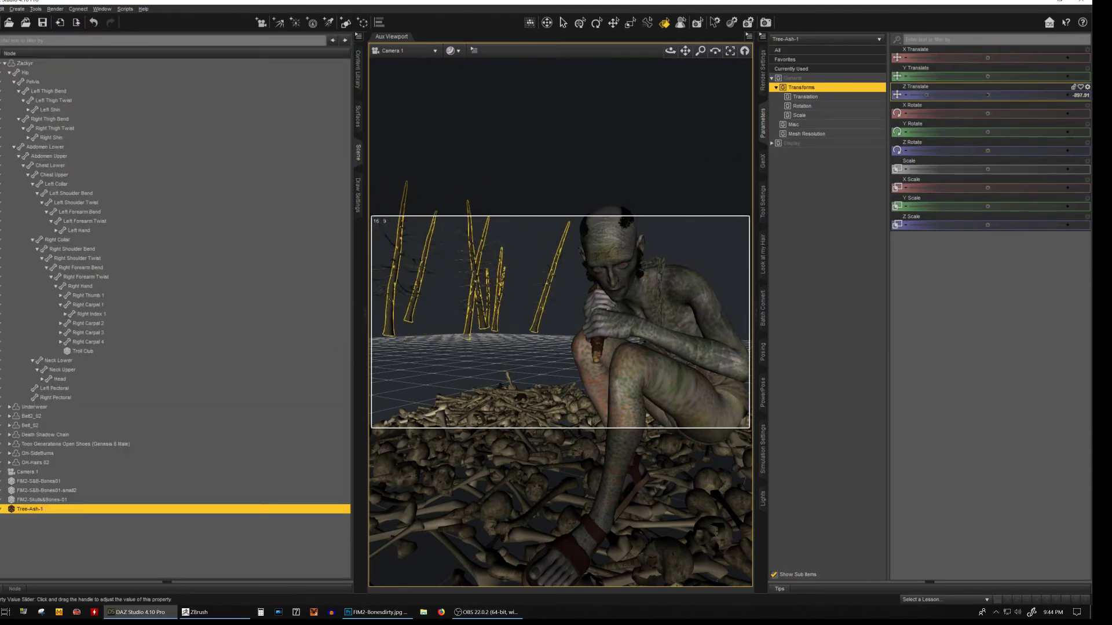
left_click(358, 69)
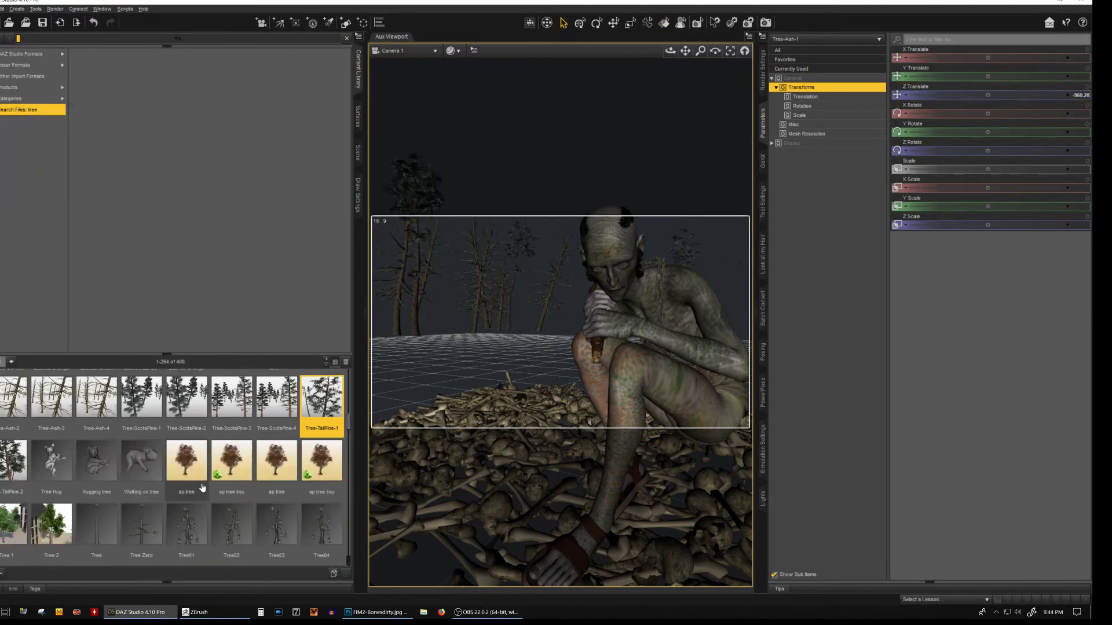
left_click(277, 524)
Bring in the Forest-Out backdrop from the Lake and Forest prop folder
right_click(259, 524)
left_click(380, 506)
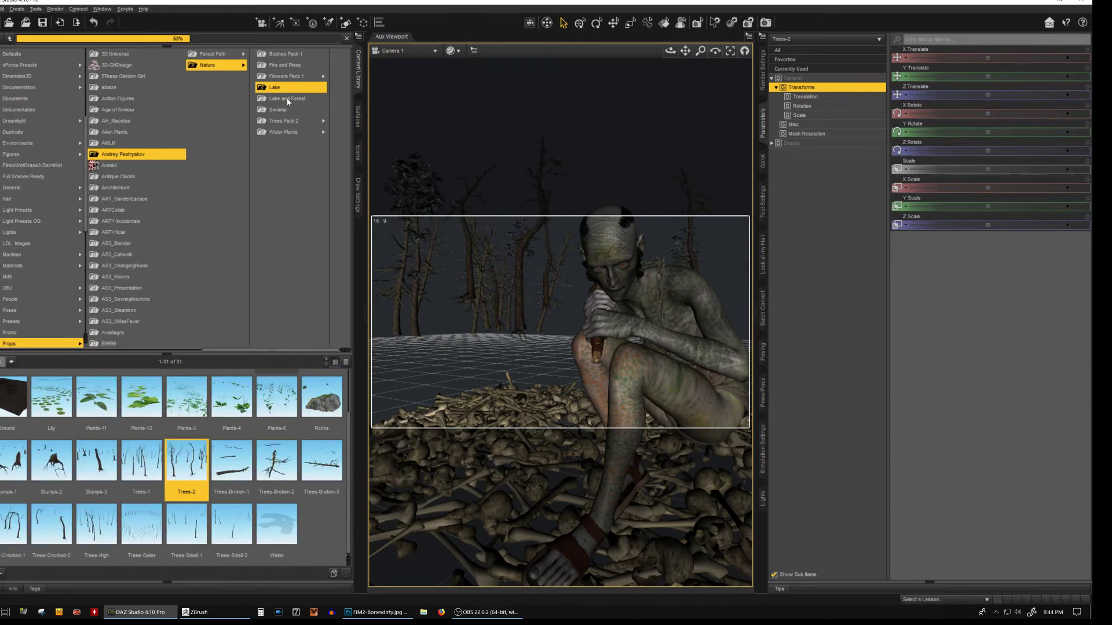
right_click(197, 393)
left_click(232, 409)
right_click(231, 409)
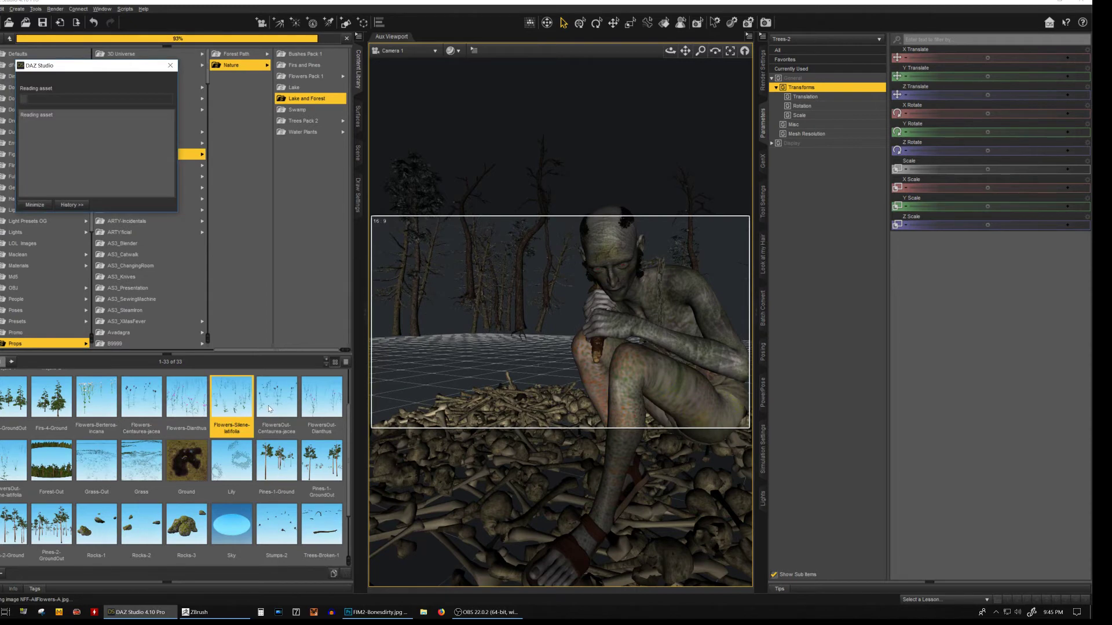
Add the Ground, Firs-4-Ground and Grass-Out props and switch the viewport to NVIDIA Iray
double_click(186, 461)
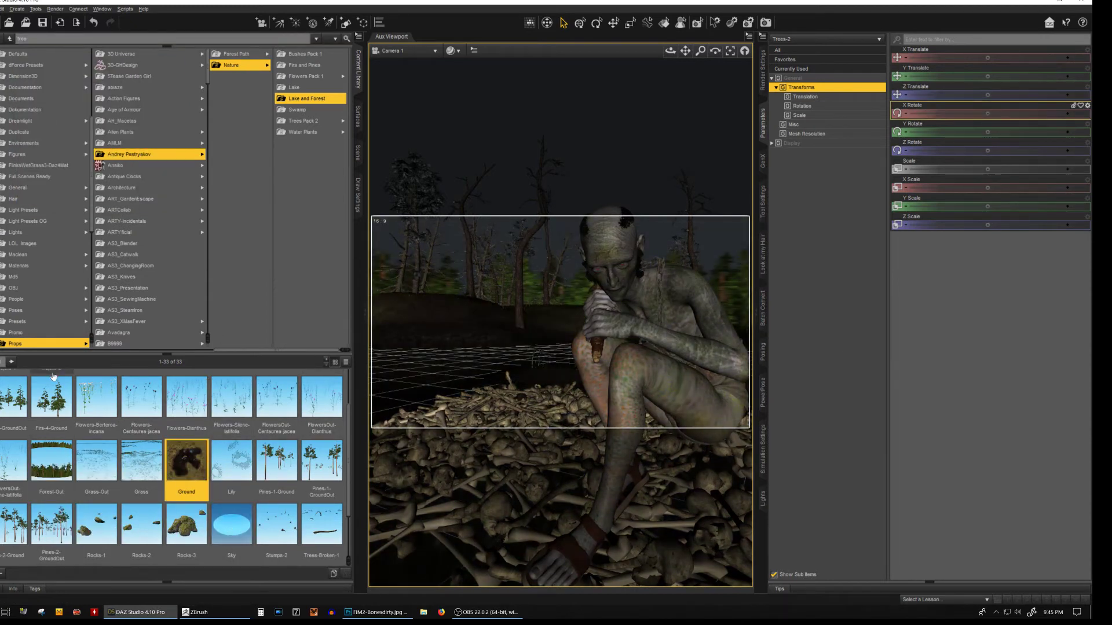
double_click(42, 395)
scroll(79, 411, "down", 1)
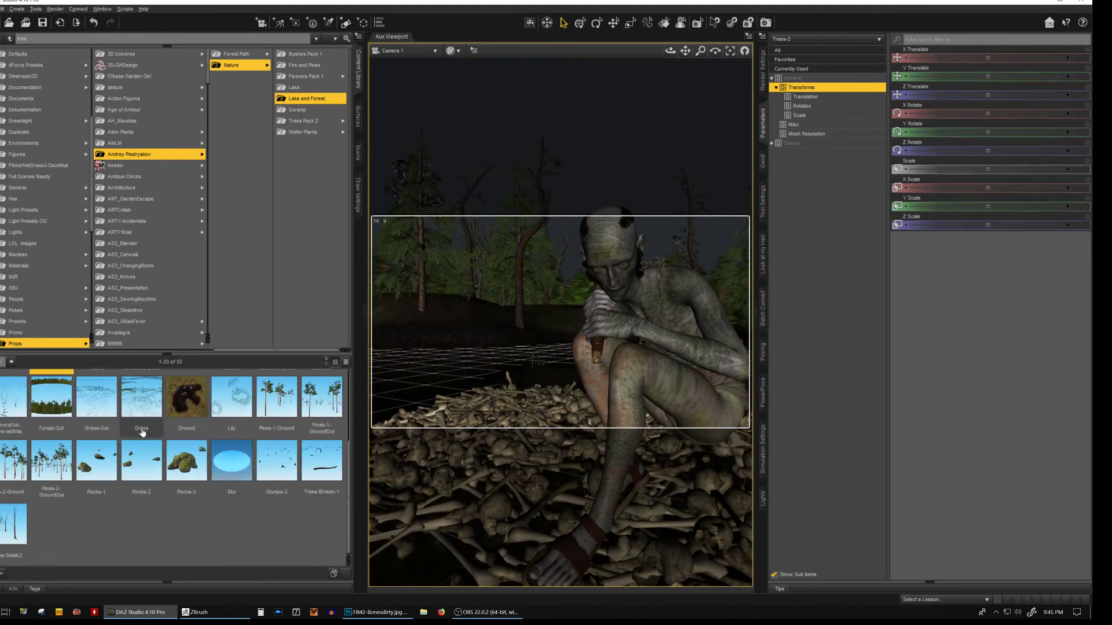
double_click(79, 411)
scroll(79, 411, "up", 2)
left_click(453, 50)
left_click(665, 23)
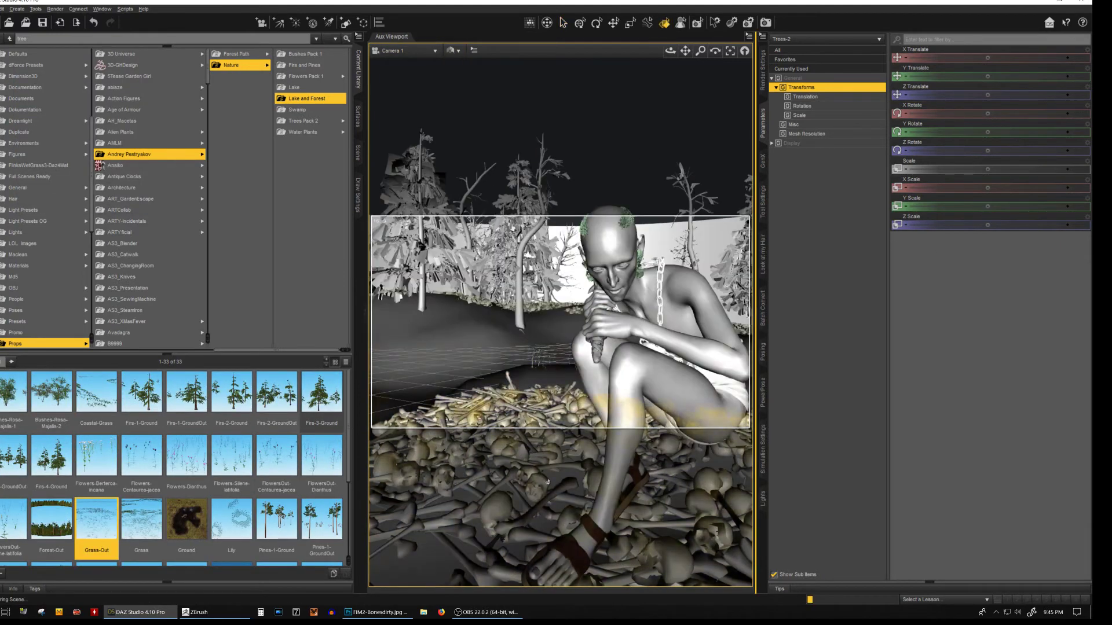
Inspect the materials of the bone pile, skull pile, Ground, Trees-2 and Firs-4-Ground in Surfaces
left_click(359, 161)
left_click(359, 116)
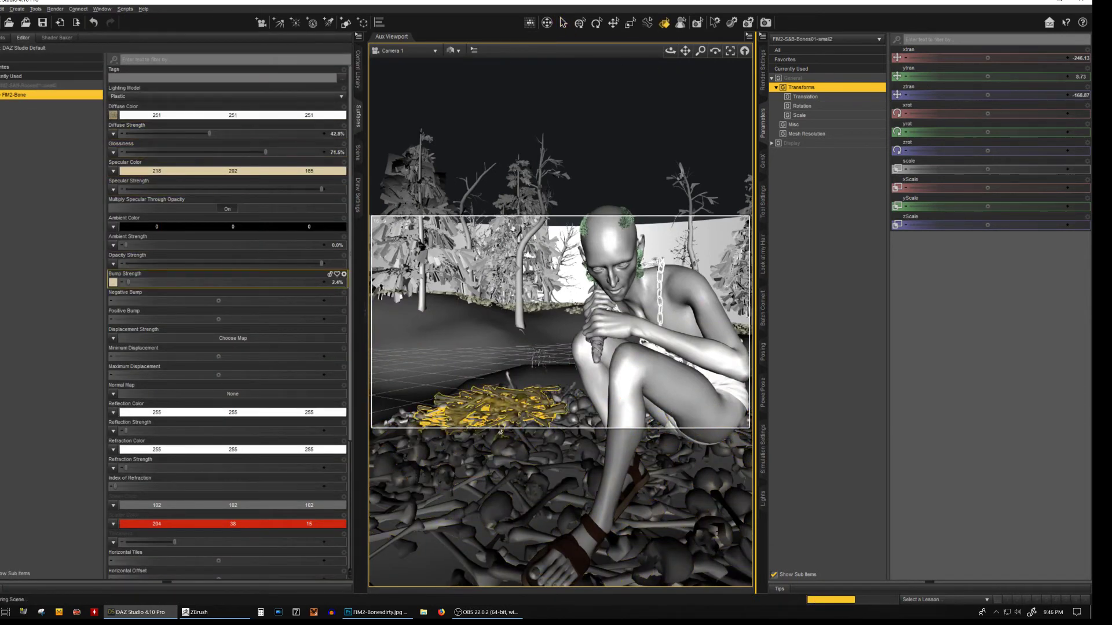
left_click(501, 432)
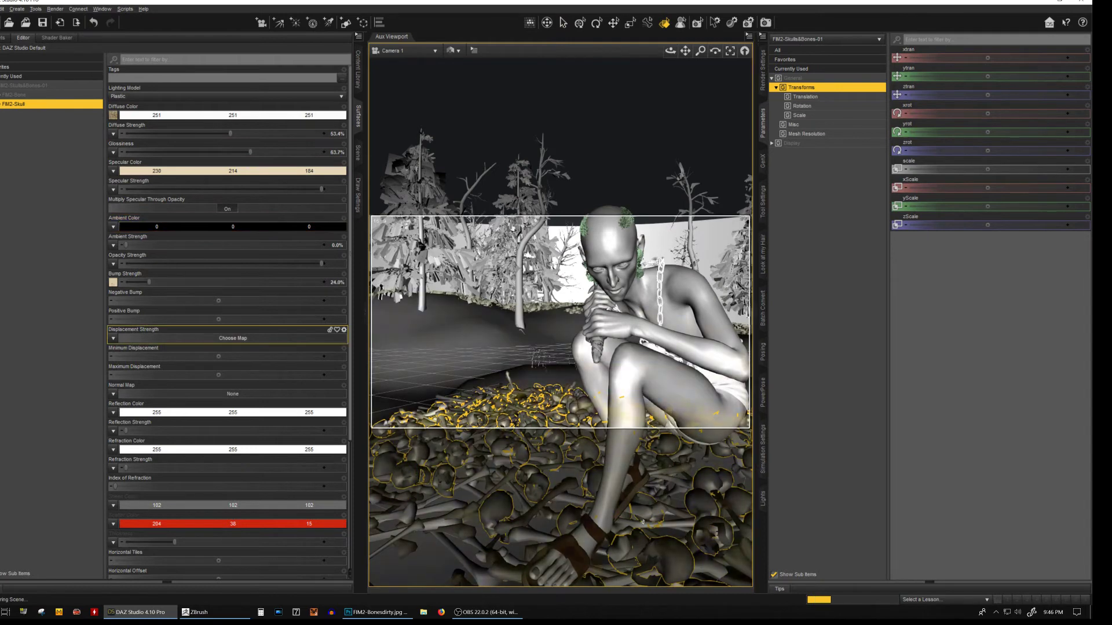
left_click(736, 464)
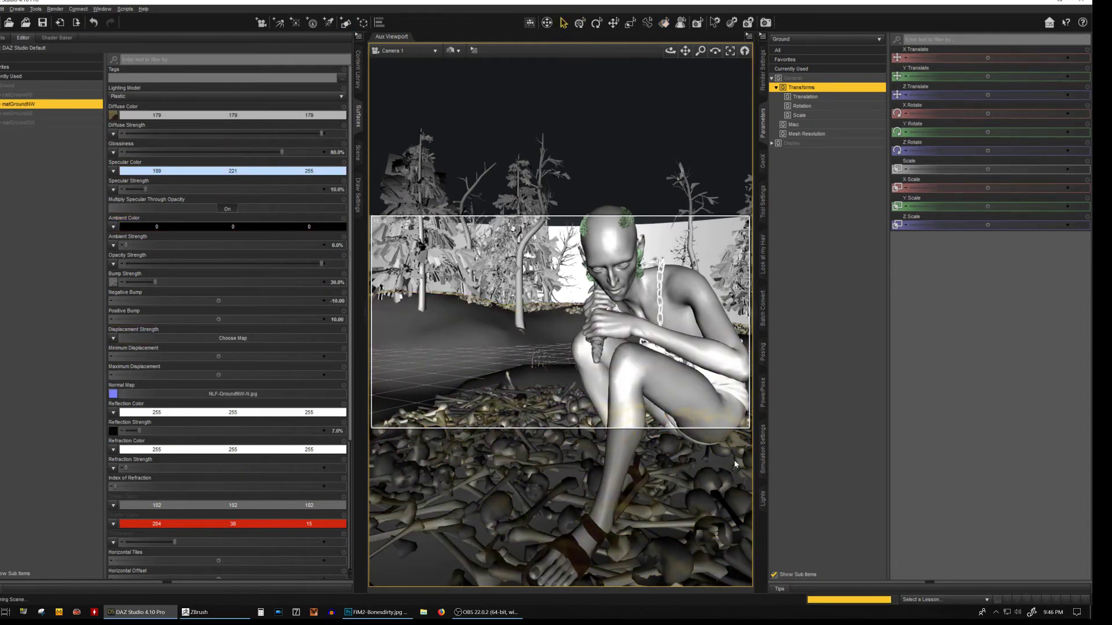
left_click(519, 278)
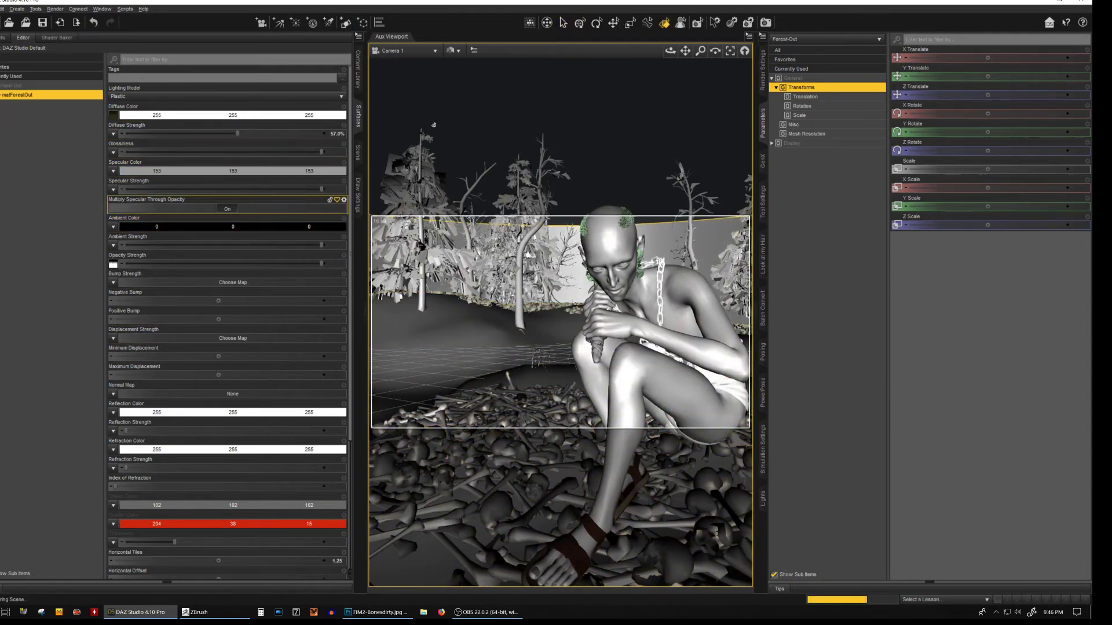
left_click(688, 134)
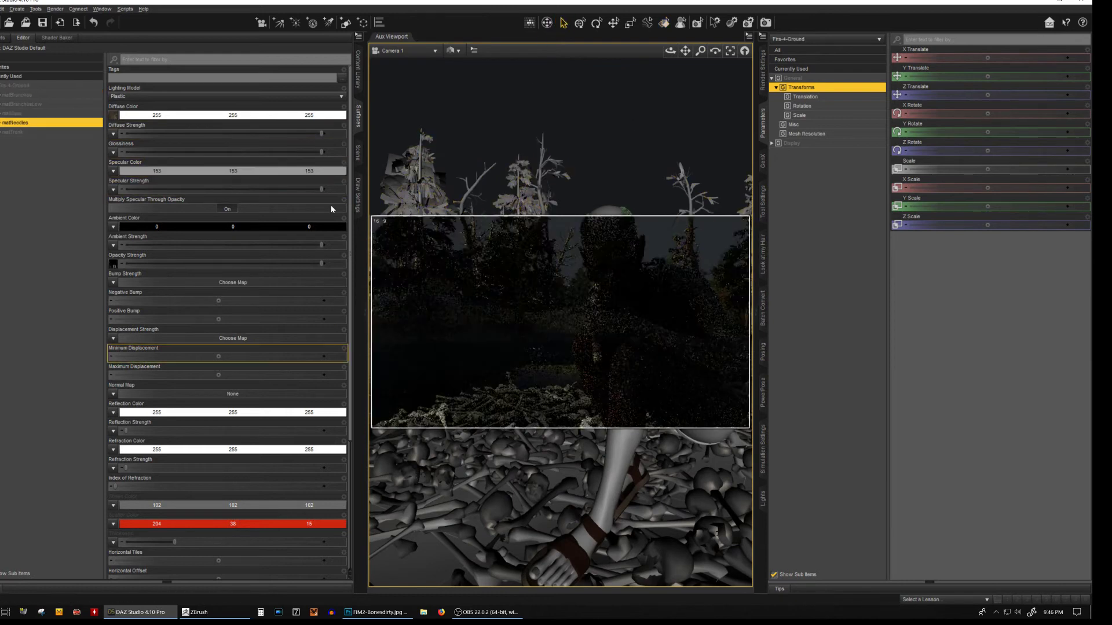
key("ctrl+shift+r")
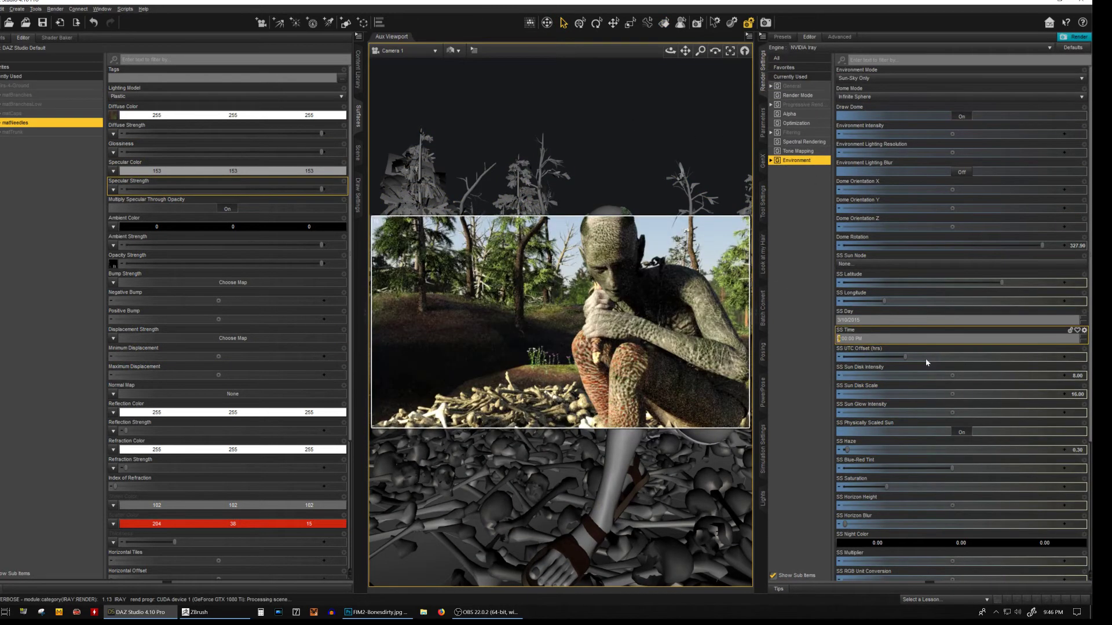
Set SS Time to 6:35 PM, SS Haze to 1.05 and Dome Rotation to about 294
type("35")
key("Return")
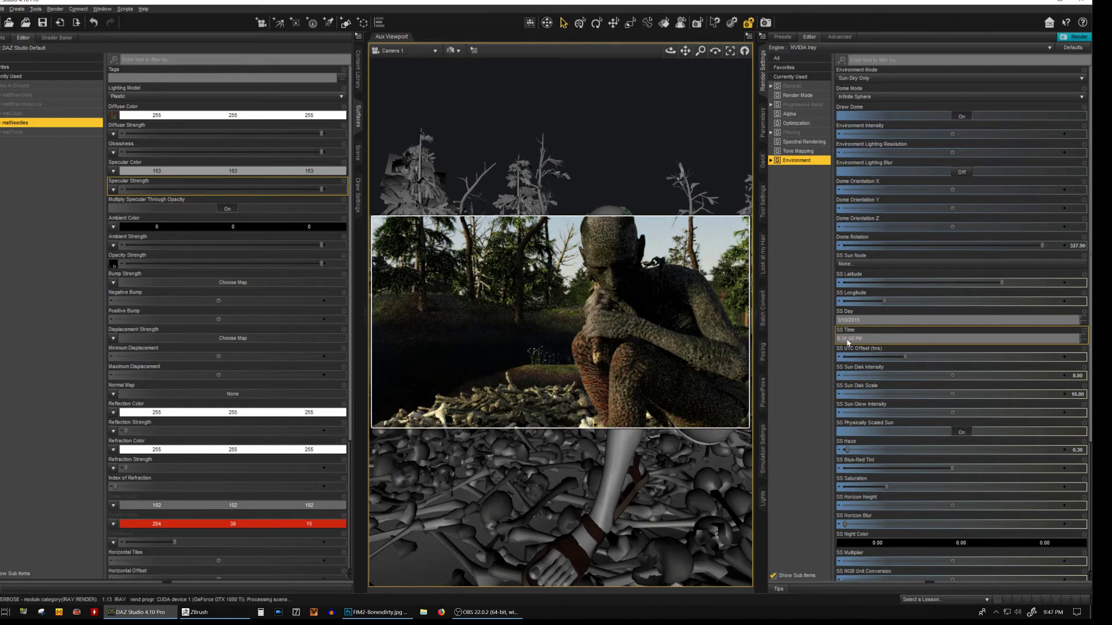
left_click_drag(865, 459, 876, 455)
left_click_drag(1042, 246, 1017, 251)
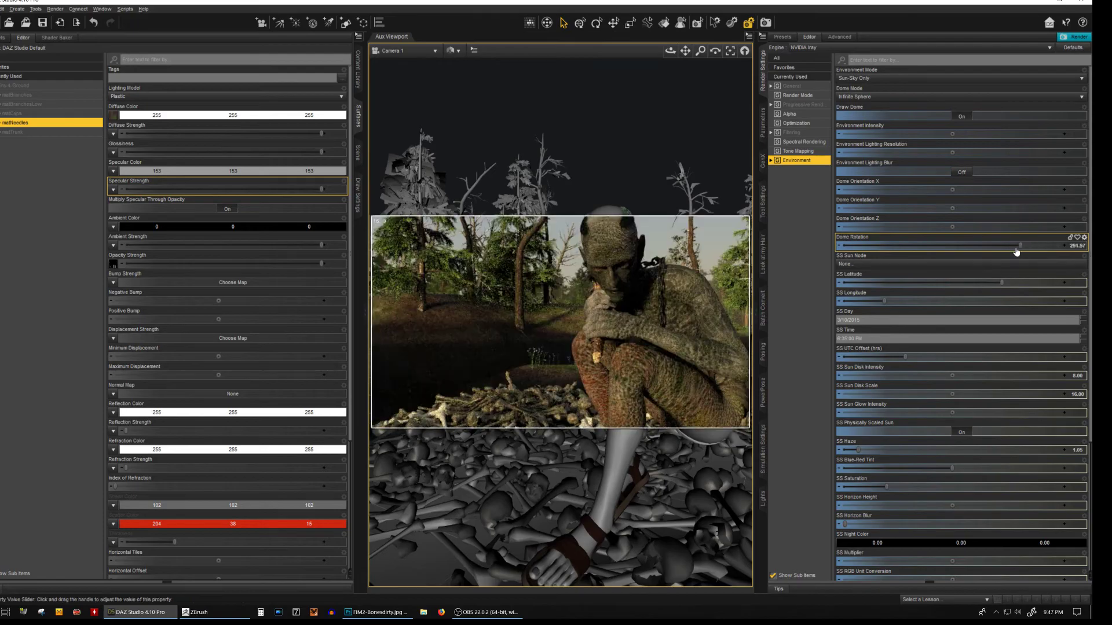
left_click(763, 122)
left_click(613, 179)
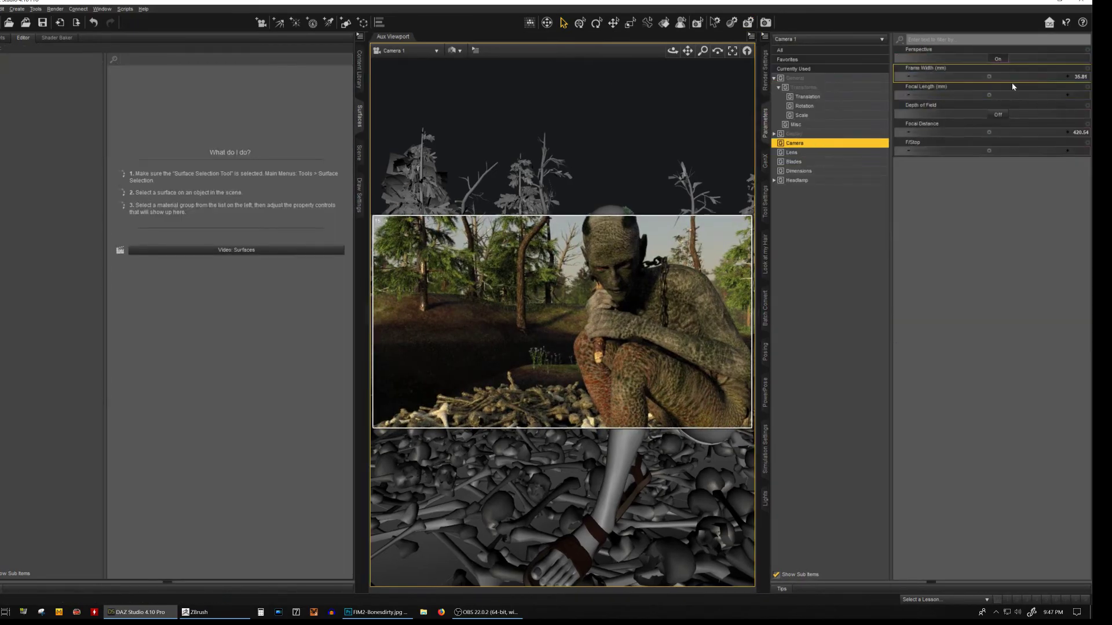
Widen Camera 1's frame width to 31.12 and move the viewport camera closer to the creature
scroll(612, 180, "up", 3)
scroll(648, 194, "up", 2)
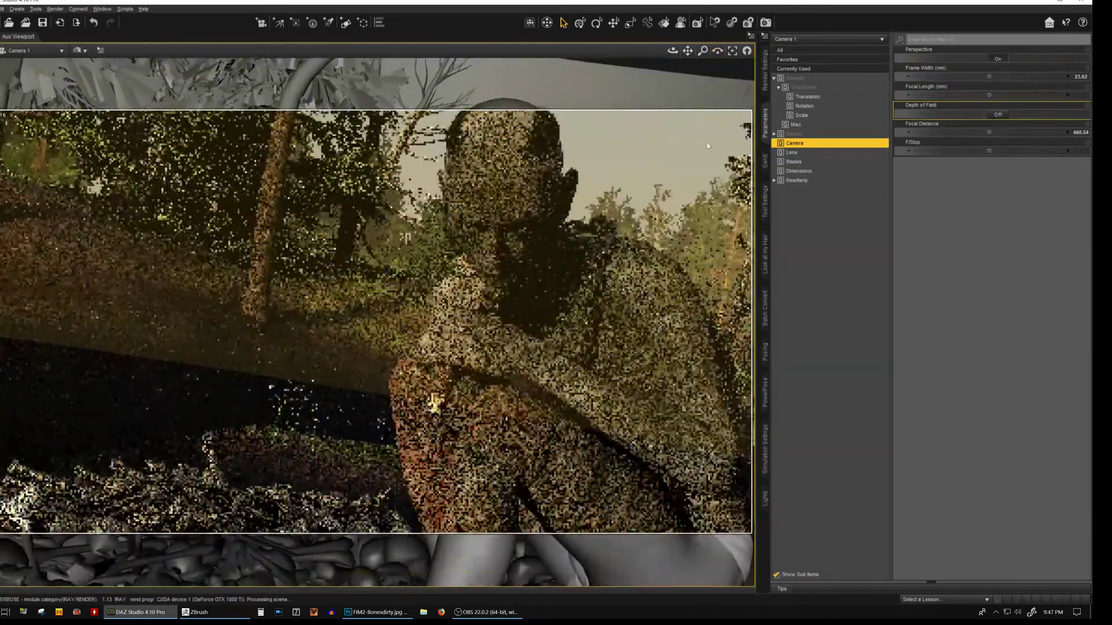
scroll(681, 207, "up", 2)
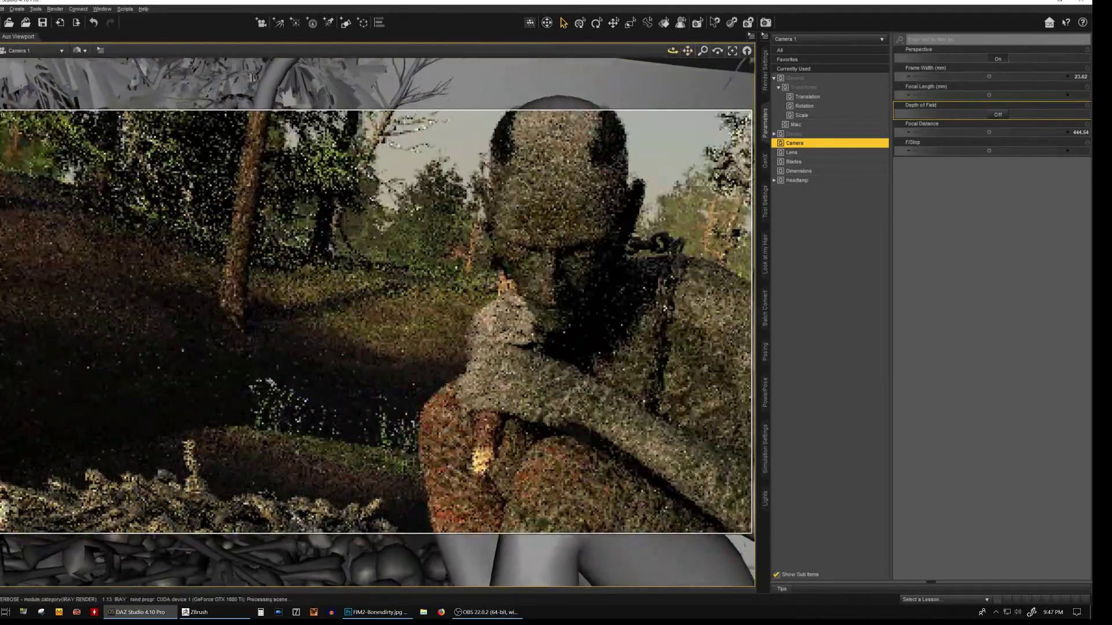
left_click_drag(990, 76, 1019, 76)
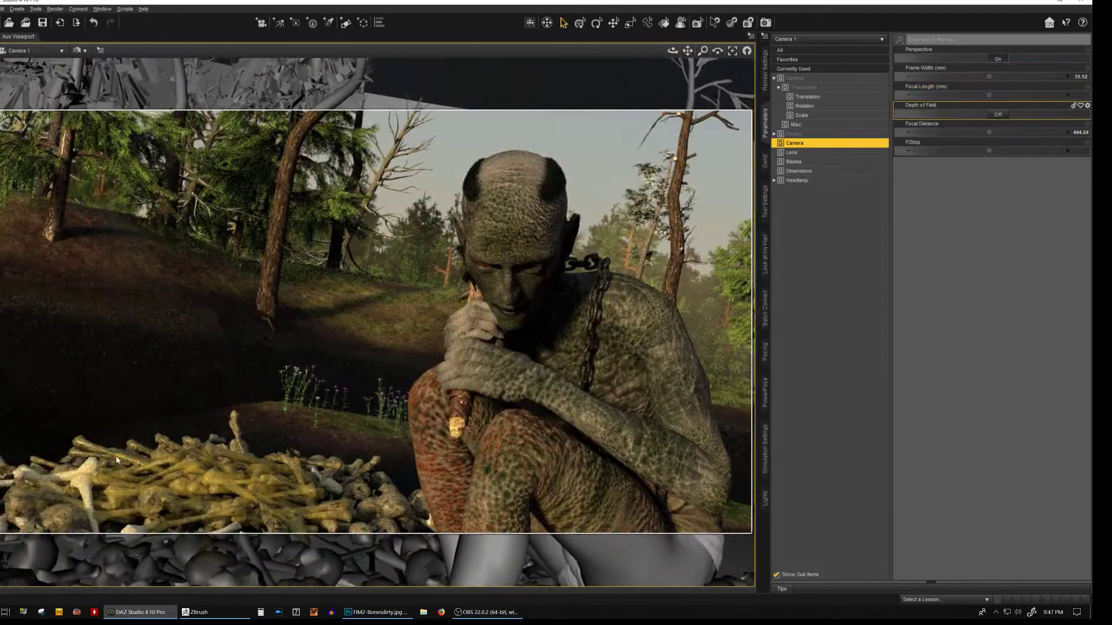
left_click(106, 551)
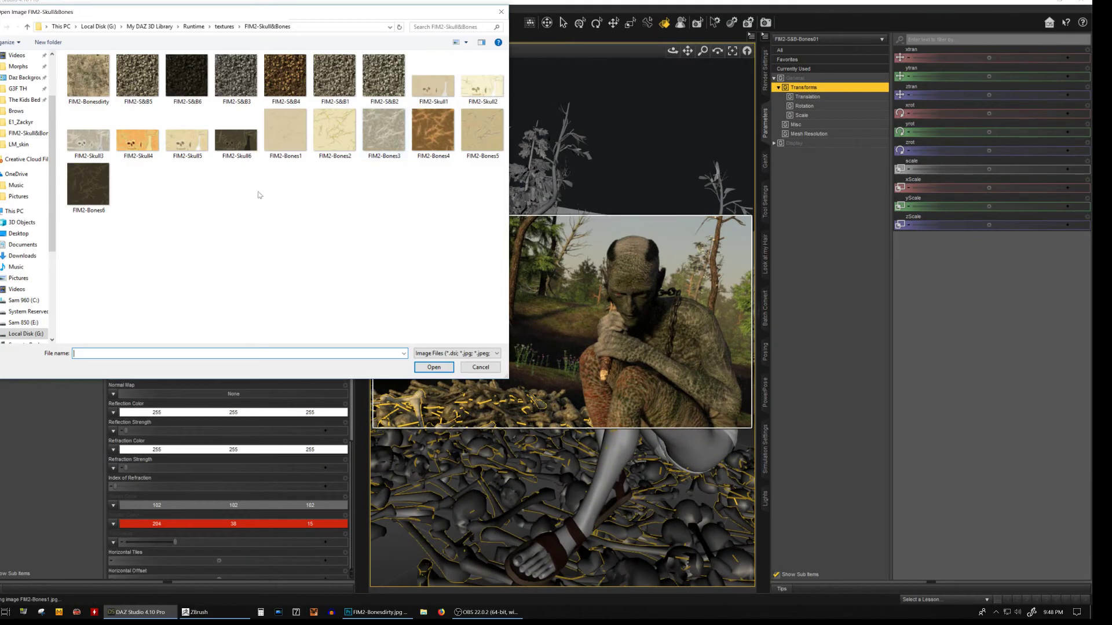
left_click_drag(369, 128, 3, 129)
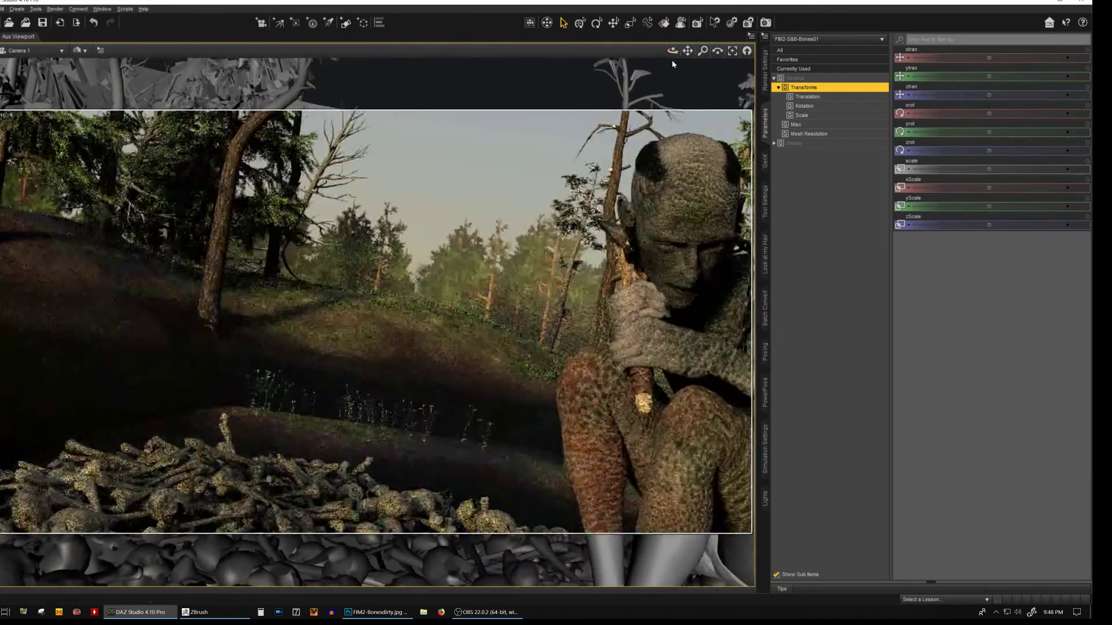
left_click_drag(672, 51, 686, 53)
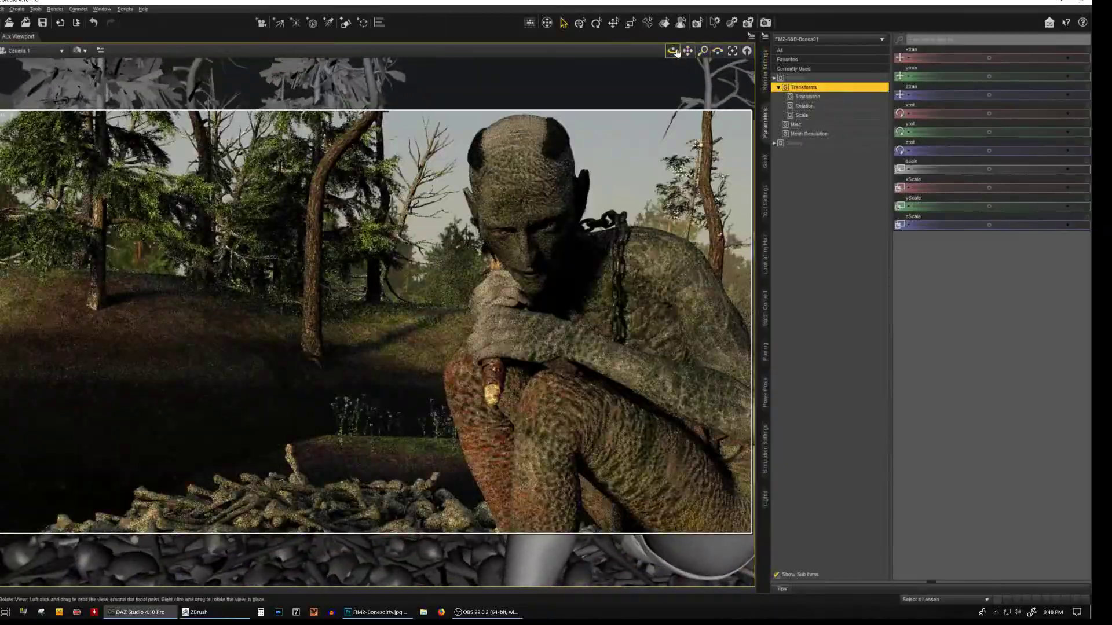
left_click_drag(716, 53, 676, 54)
left_click(765, 71)
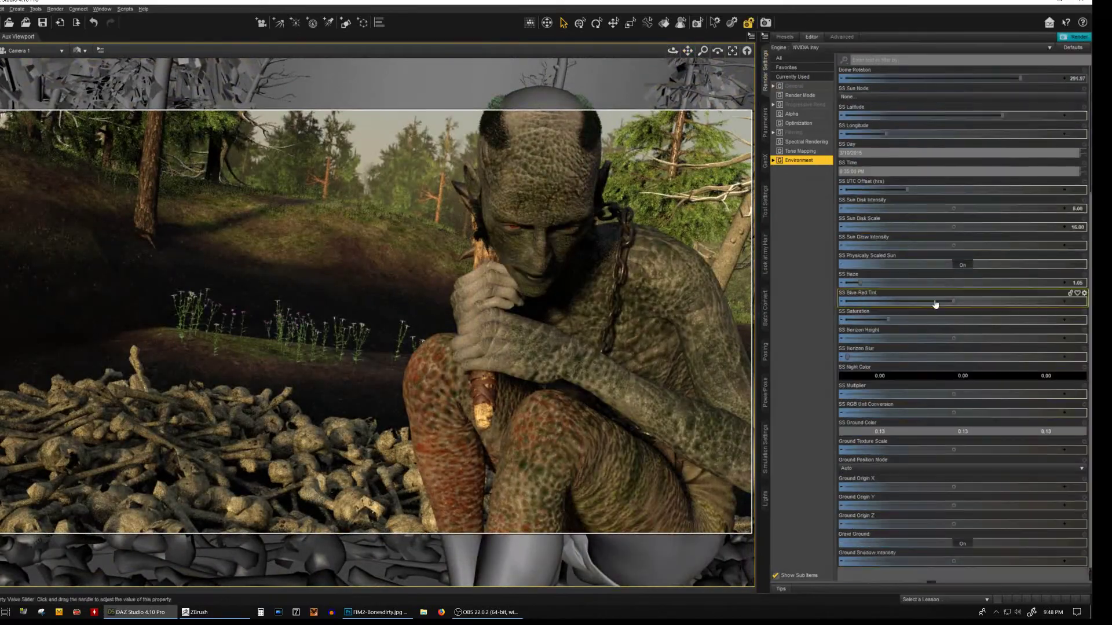
Shift the sky's blue-red tint to -0.50 and fine-tune sky saturation and haze
left_click_drag(953, 301, 891, 303)
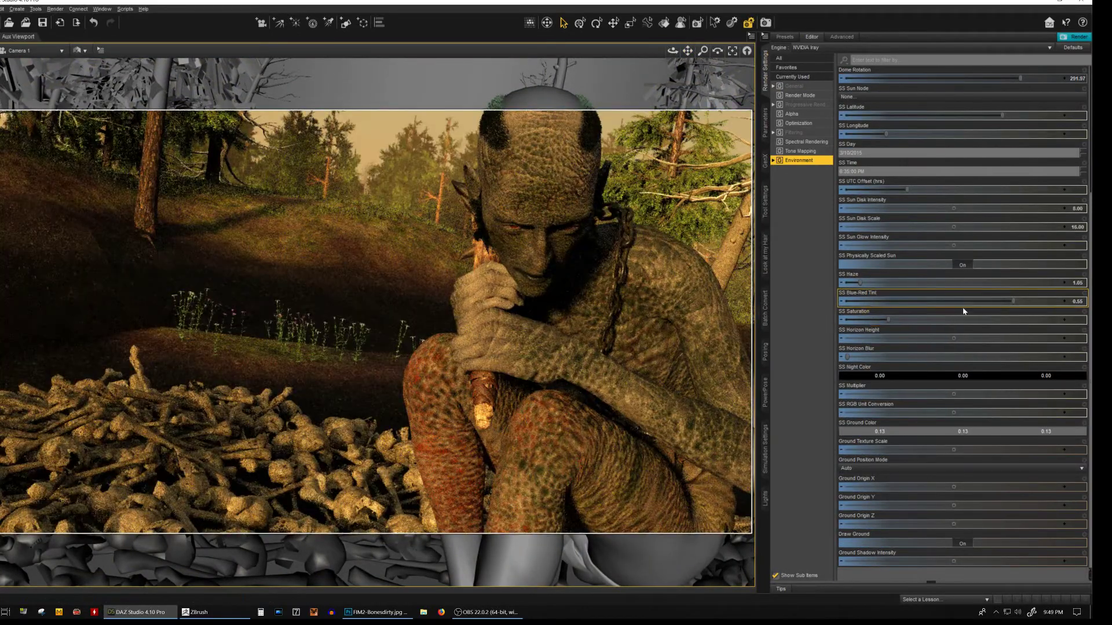
left_click_drag(863, 319, 903, 284)
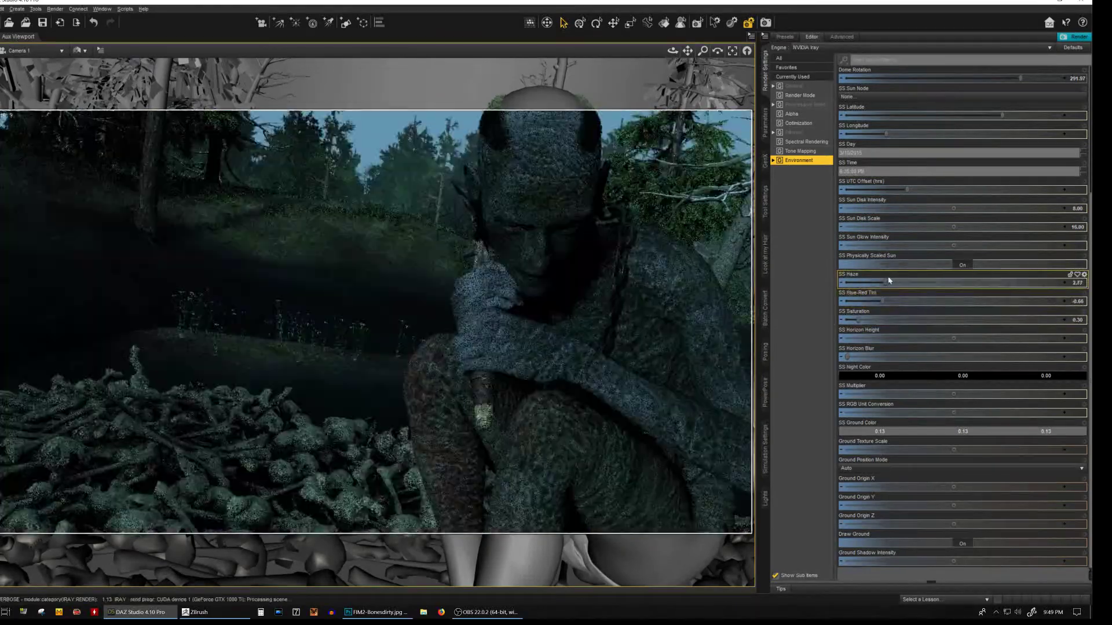
scroll(886, 239, "up", 5)
scroll(886, 373, "down", 5)
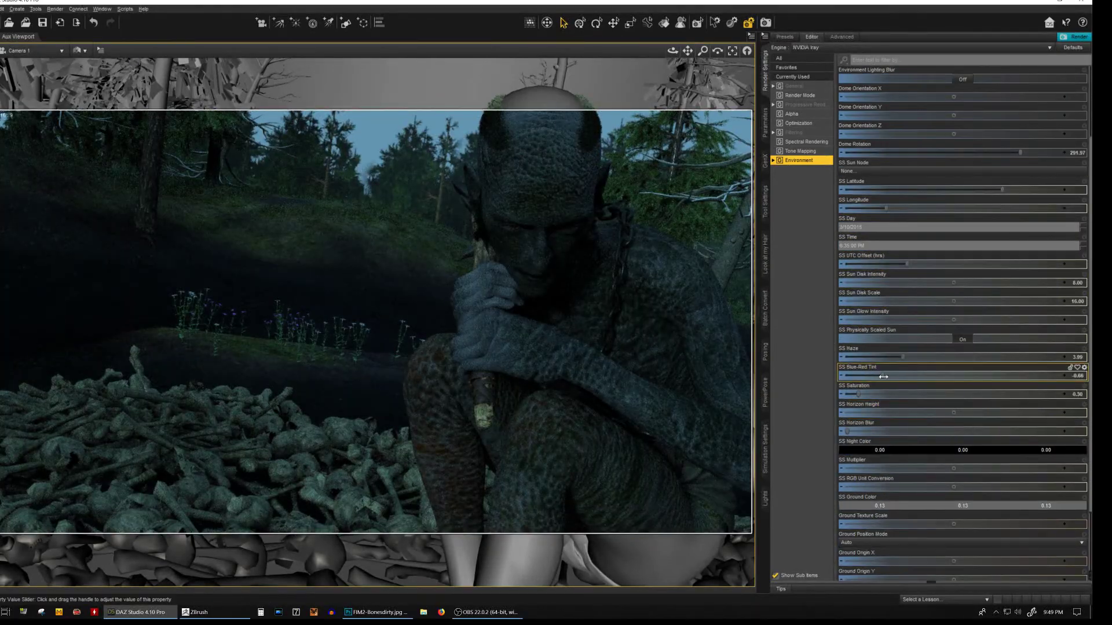
left_click_drag(858, 394, 873, 394)
left_click_drag(903, 357, 910, 357)
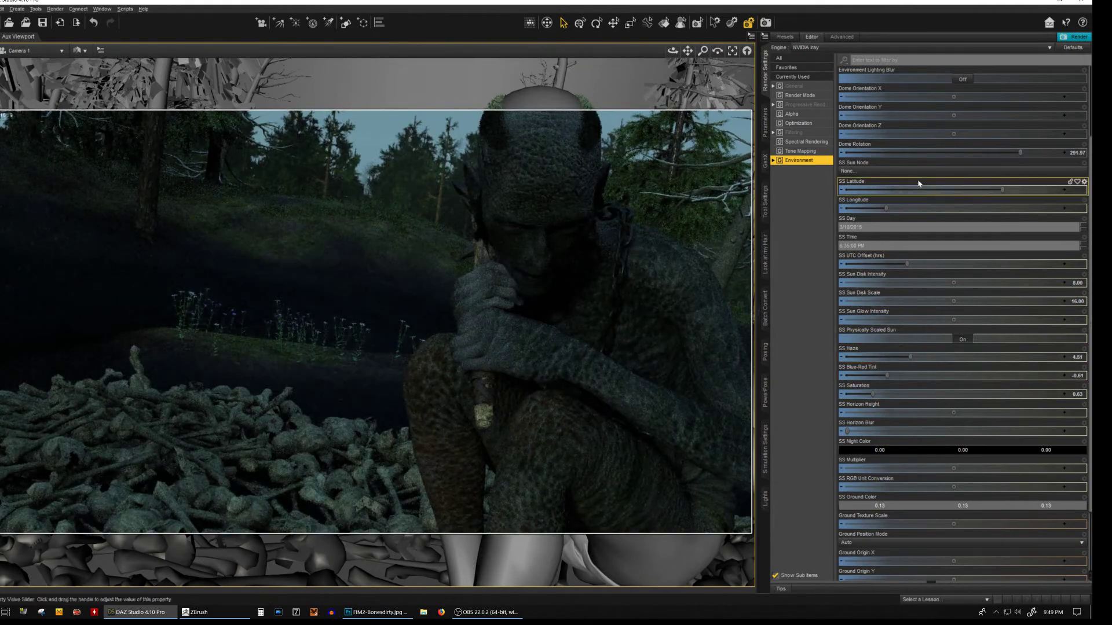
mouse_move(872, 394)
left_mouse_down()
mouse_move(849, 394)
mouse_move(923, 375)
mouse_move(865, 358)
mouse_move(901, 375)
mouse_move(867, 394)
left_mouse_up()
left_click_drag(866, 357, 1018, 357)
Raise horizon blur, set horizon height to 1, cut saturation to about 0.26, and tweak tone mapping
scroll(961, 370, "down", 2)
left_click_drag(1022, 338, 1091, 344)
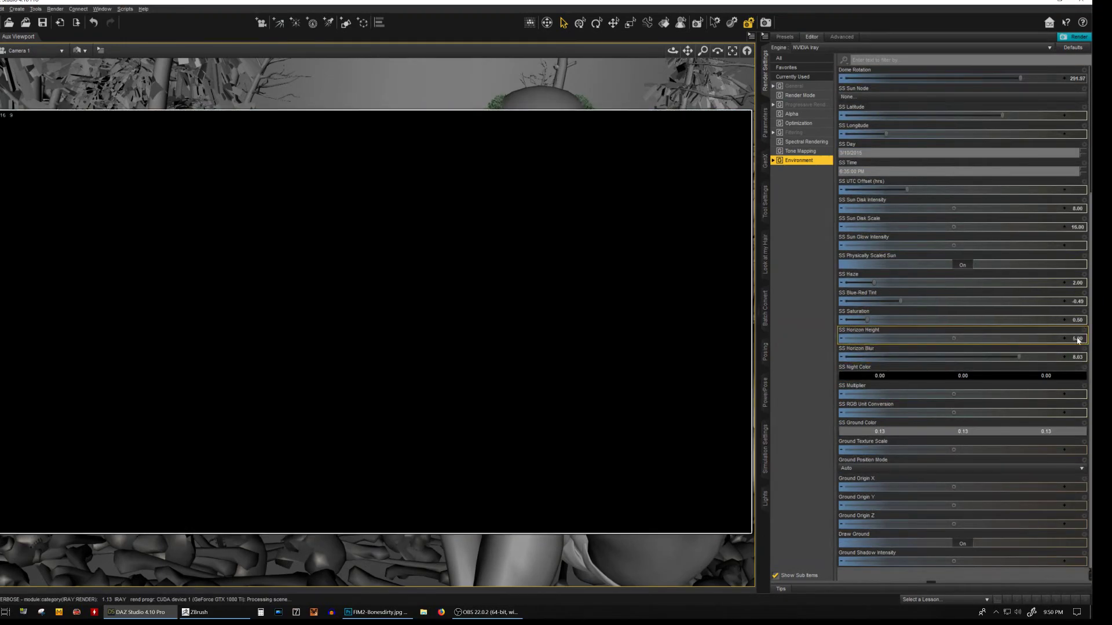
type("1")
key("Return")
mouse_move(867, 319)
left_mouse_down()
mouse_move(856, 319)
mouse_move(883, 302)
left_mouse_up()
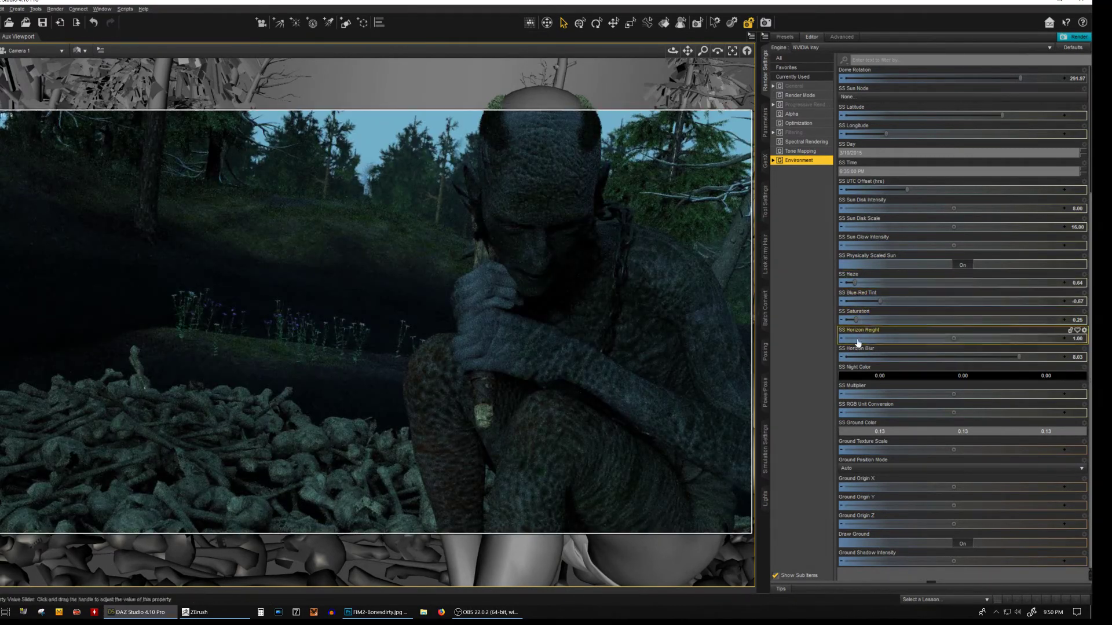
left_click(801, 151)
left_click_drag(942, 320, 938, 320)
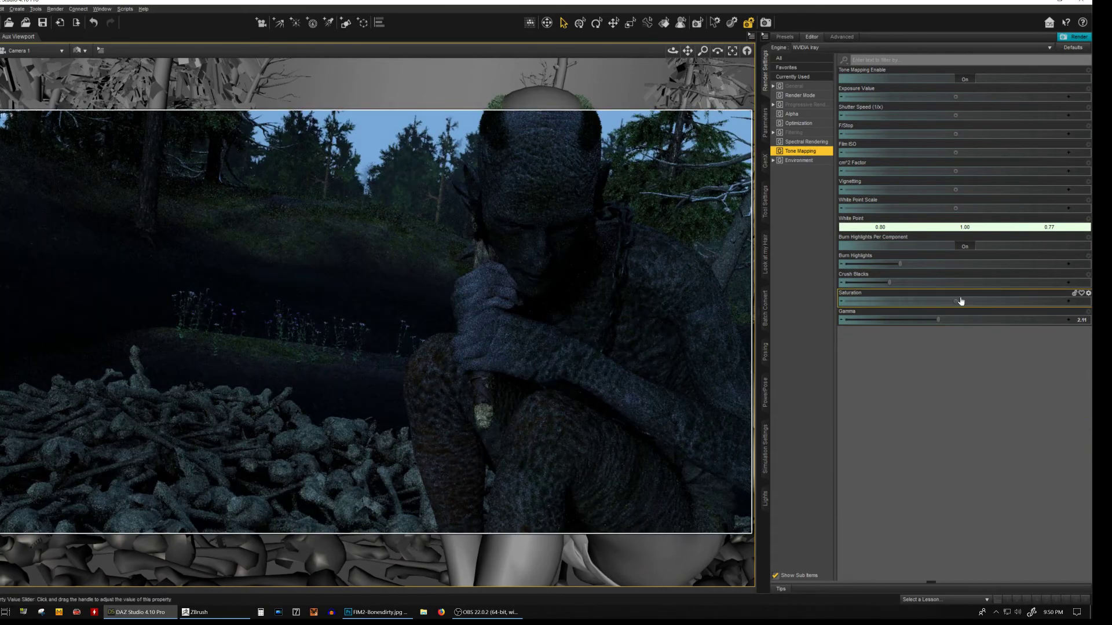
Raise Burn Highlights to 0.74 and set the tone-mapping white point to 0.95/1.00/0.92
left_click_drag(886, 262, 1008, 264)
left_click_drag(955, 301, 1002, 301)
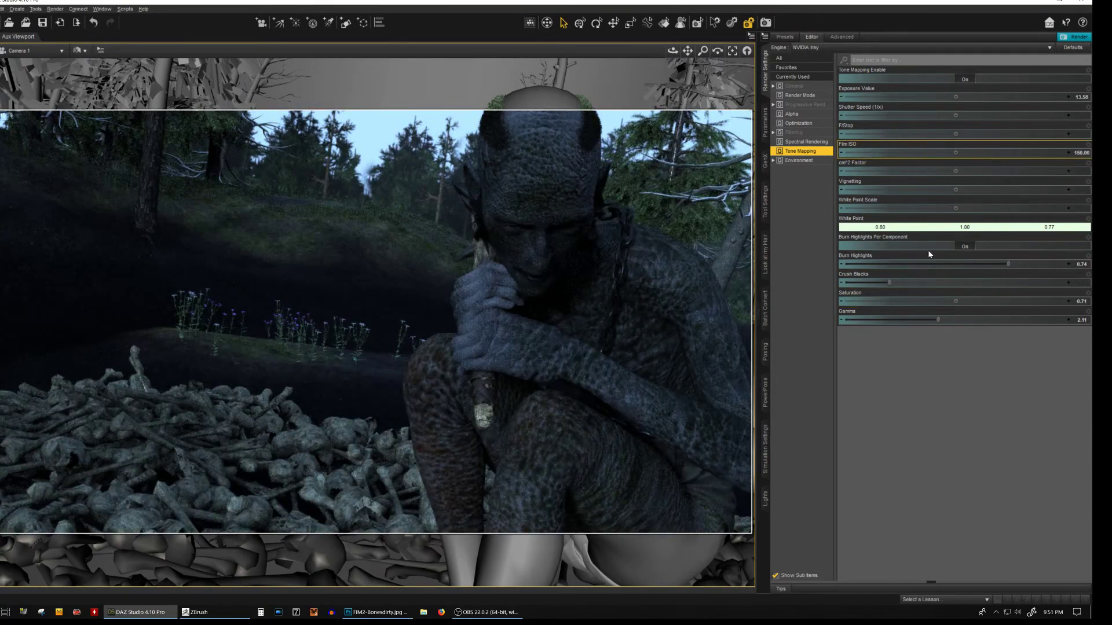
left_click(799, 160)
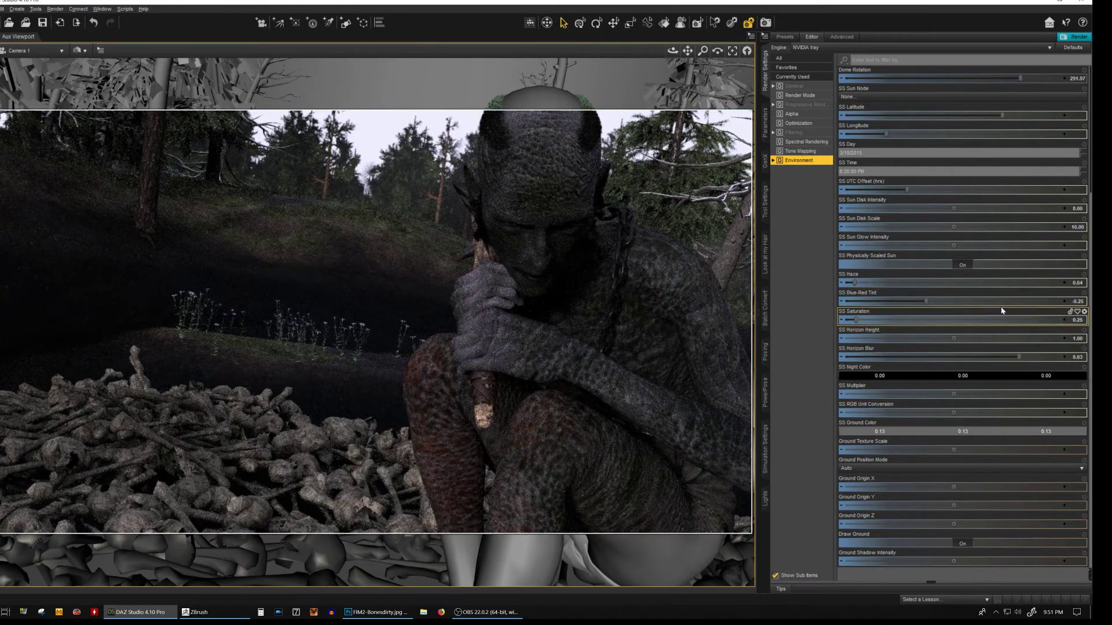
left_click(800, 150)
left_click(965, 227)
left_click(602, 318)
left_click(591, 372)
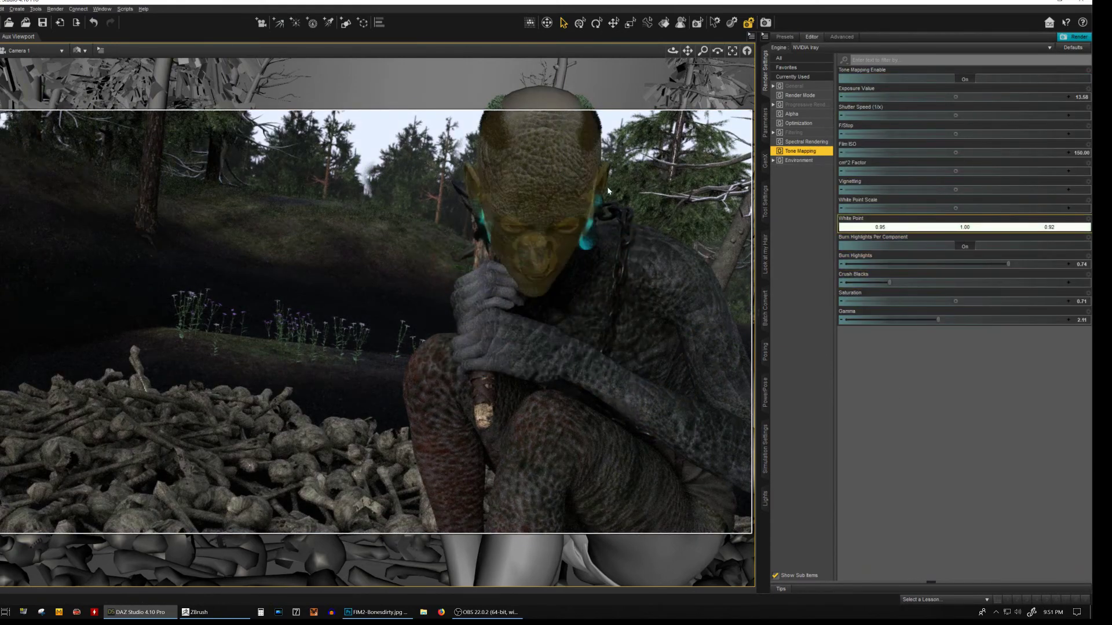
Turn on spectral rendering, rework the white point colour, and crush blacks to 0.60
left_click(806, 141)
left_click(897, 79)
left_click(801, 150)
left_click(964, 227)
left_click(590, 369)
left_click(965, 227)
left_click(550, 317)
left_click(590, 369)
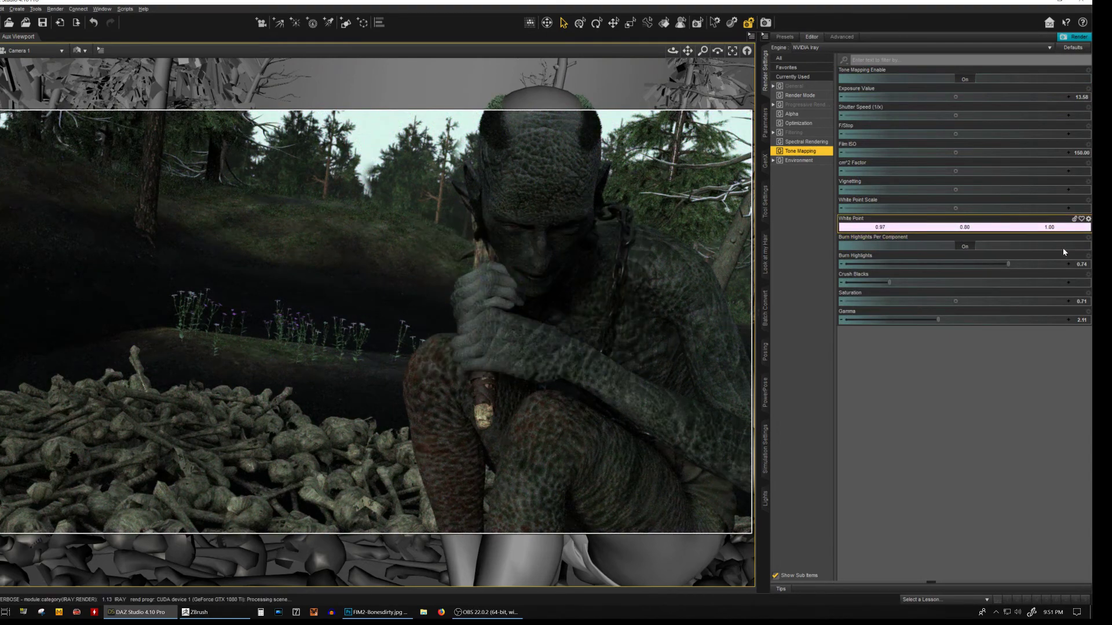
type("0.6")
key("Return")
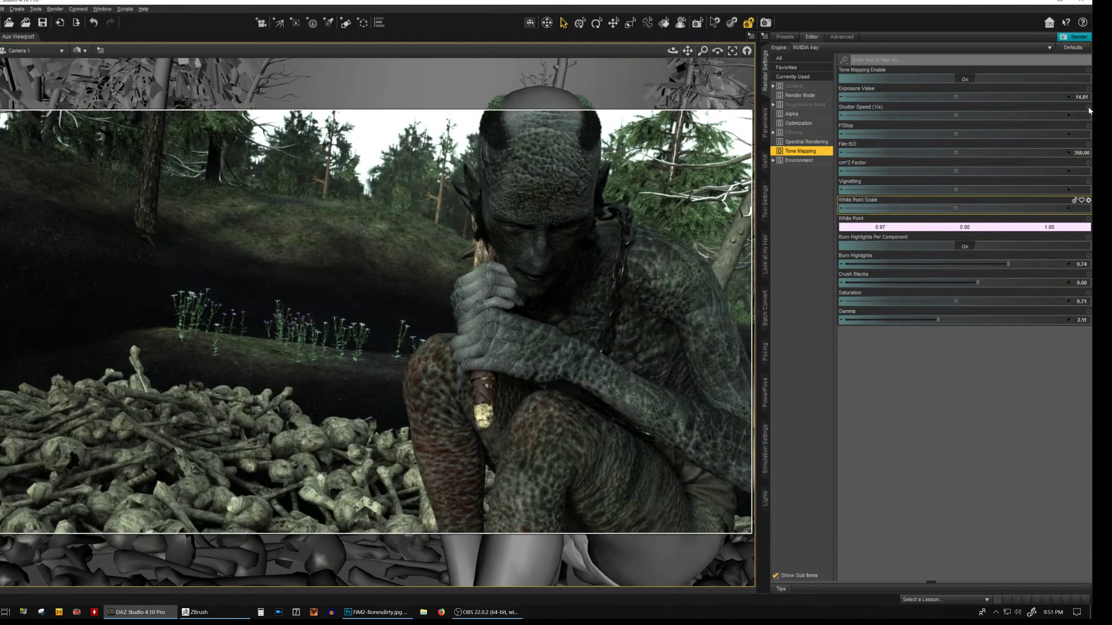
Raise the white point's green to 0.91, lower Burn Highlights to 0.40, and set vignetting to 5
left_click(964, 227)
left_click(552, 319)
left_click(590, 369)
double_click(964, 301)
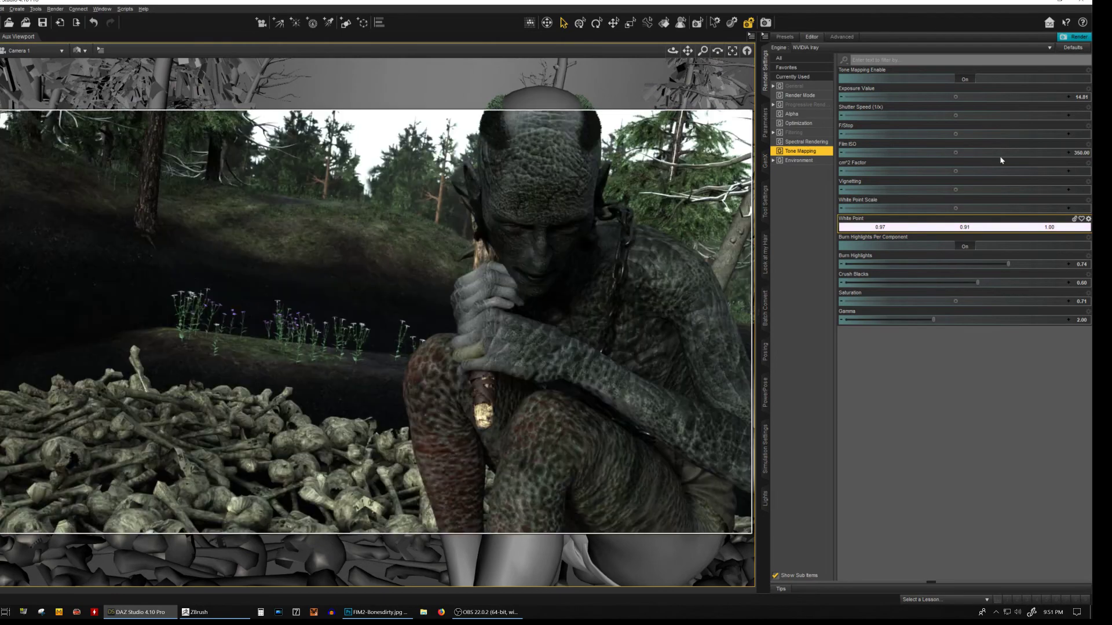
left_click_drag(992, 265, 917, 265)
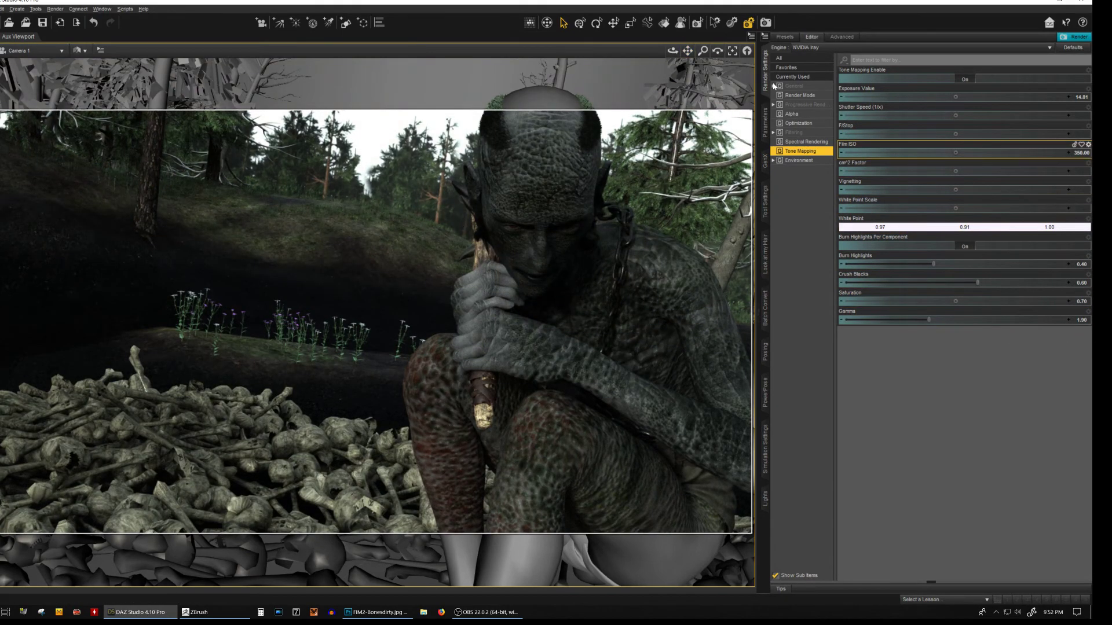
type("10")
key("Return")
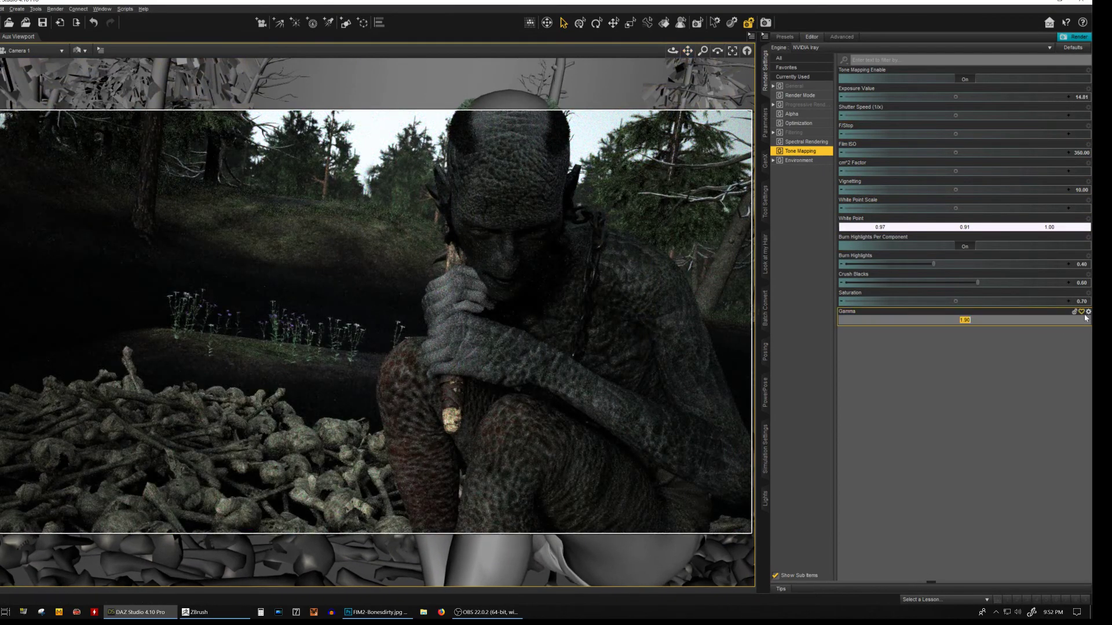
type("2")
double_click(963, 189)
type("5")
key("Return")
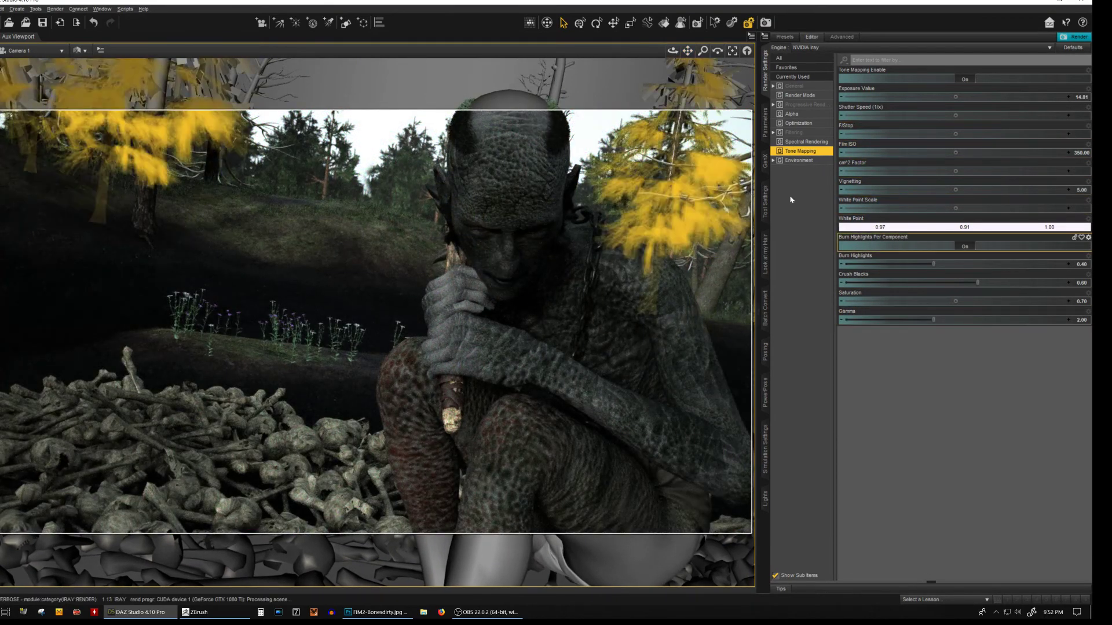
Adjust sky haze and tint, sky saturation 0.50, sun disk scale 8 and horizon blur 5
left_click(799, 160)
left_click_drag(880, 282, 861, 287)
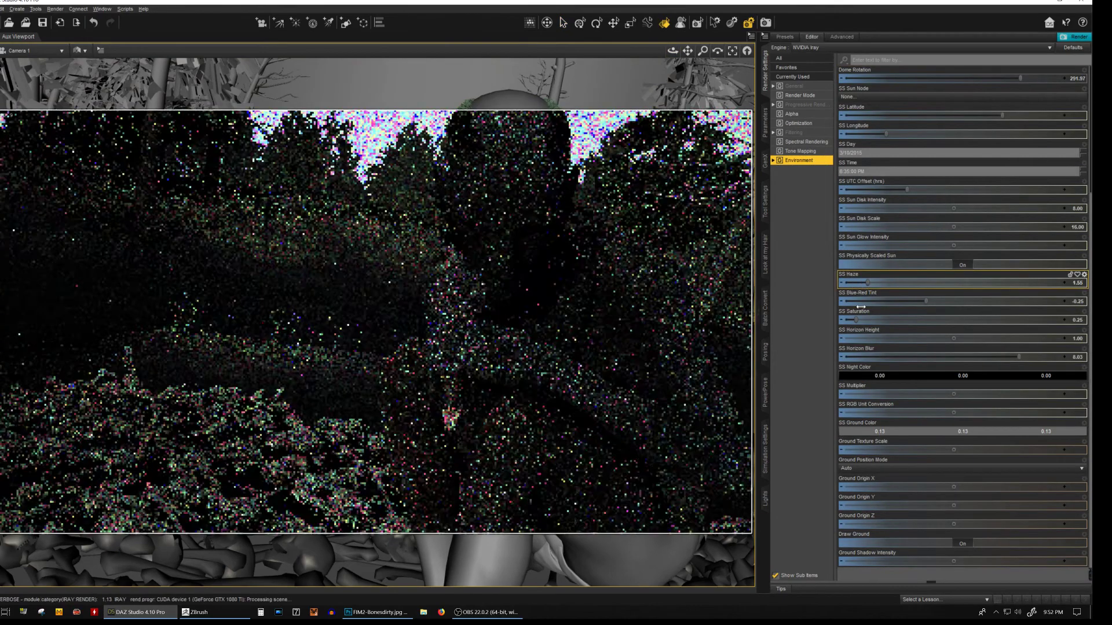
mouse_move(1036, 302)
left_mouse_down()
mouse_move(1060, 302)
mouse_move(1065, 320)
left_mouse_up()
left_click(926, 226)
left_click(961, 357)
type("5")
key("Return")
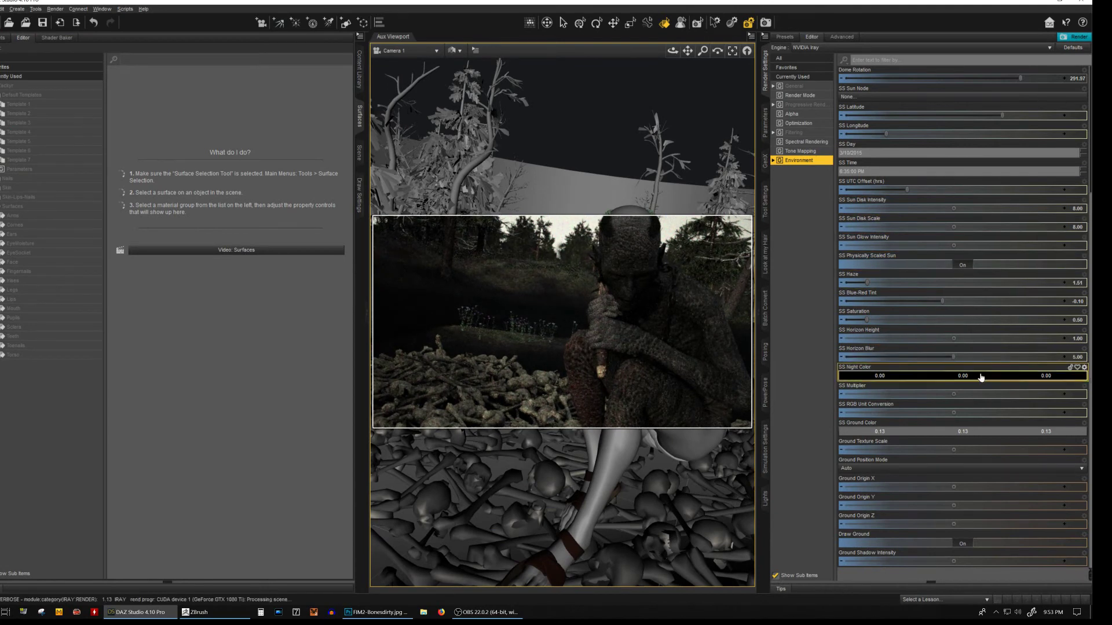
Set horizon height 0.90, sun glow intensity 2 and sun disk intensity 30
left_click(962, 339)
type("0.9")
key("Return")
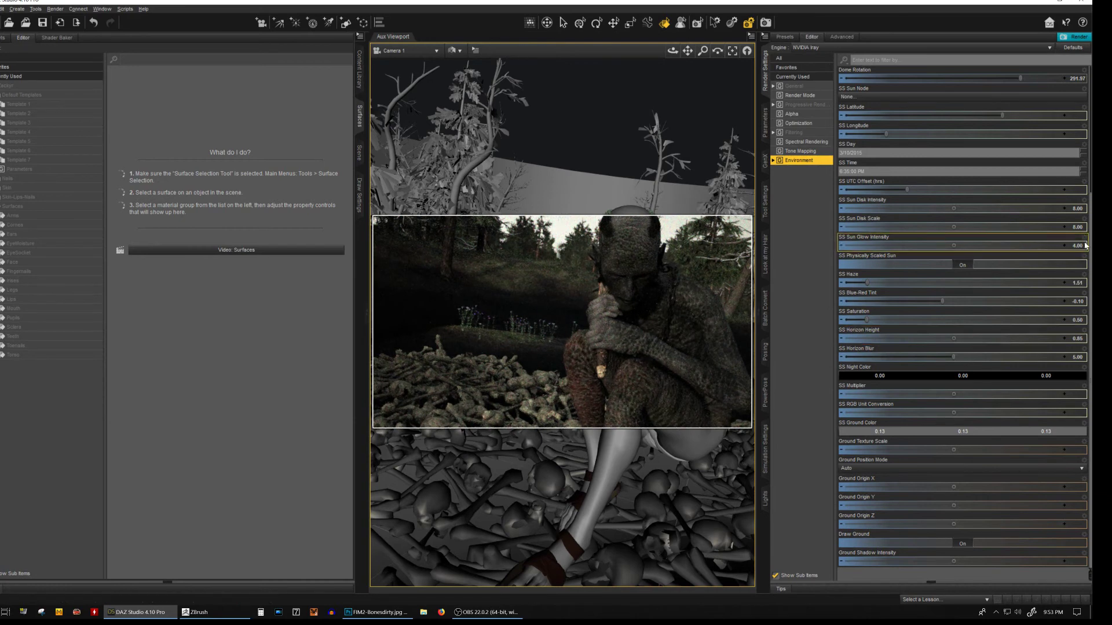
type("2")
key("Return")
left_click(963, 208)
type("30")
key("Return")
Push Camera 1's focal distance slightly farther and raise tone-mapping gamma to 2.15
left_click(809, 152)
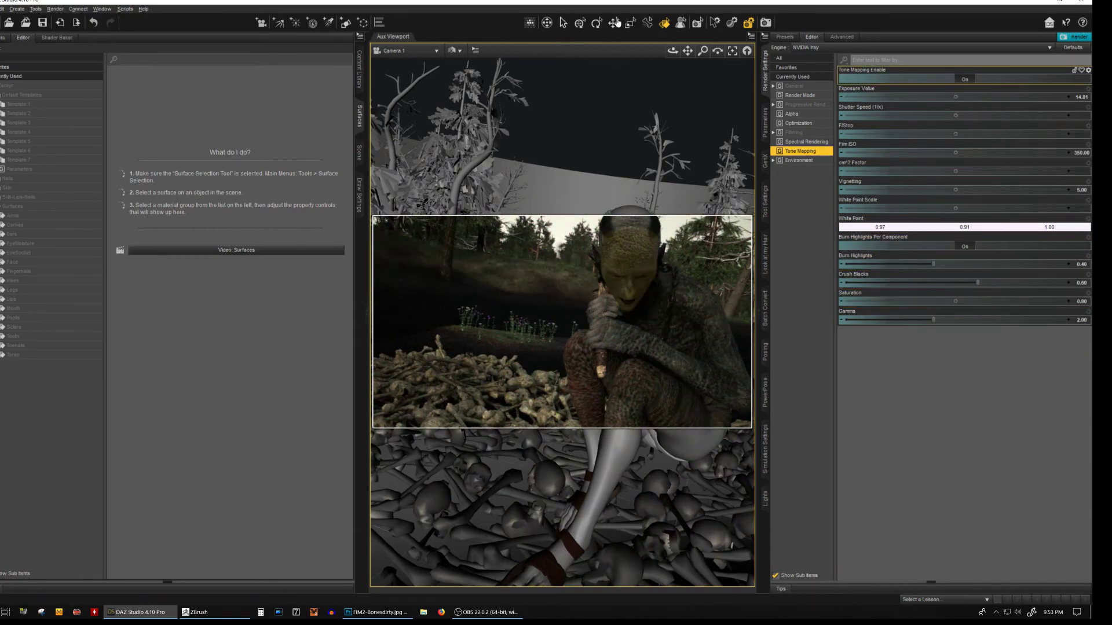
left_click(765, 121)
left_click(827, 144)
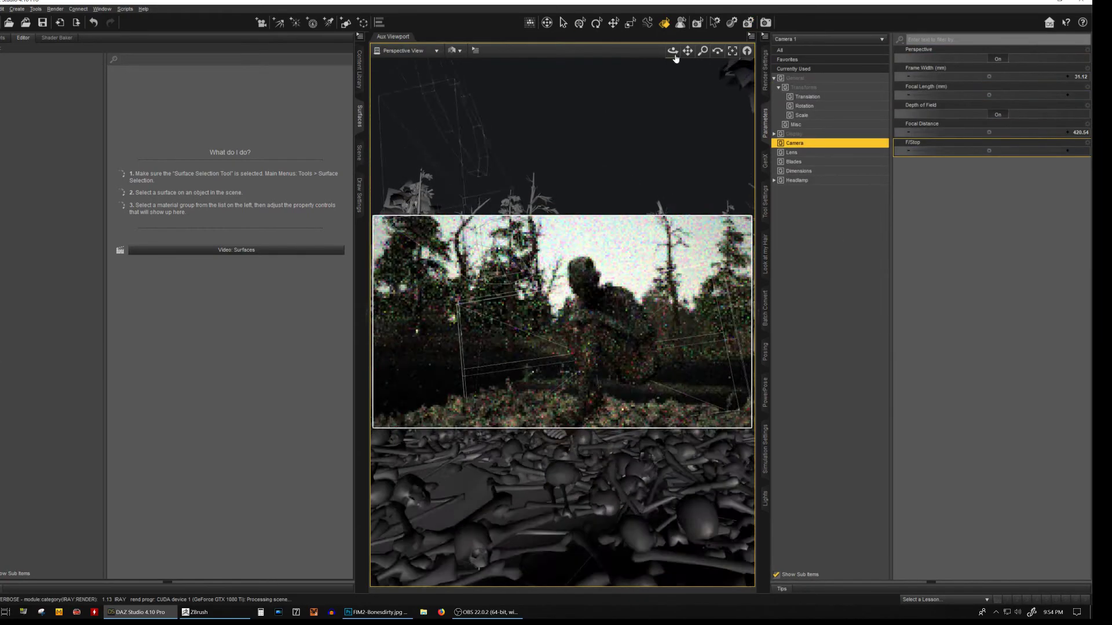
left_click_drag(945, 132, 956, 132)
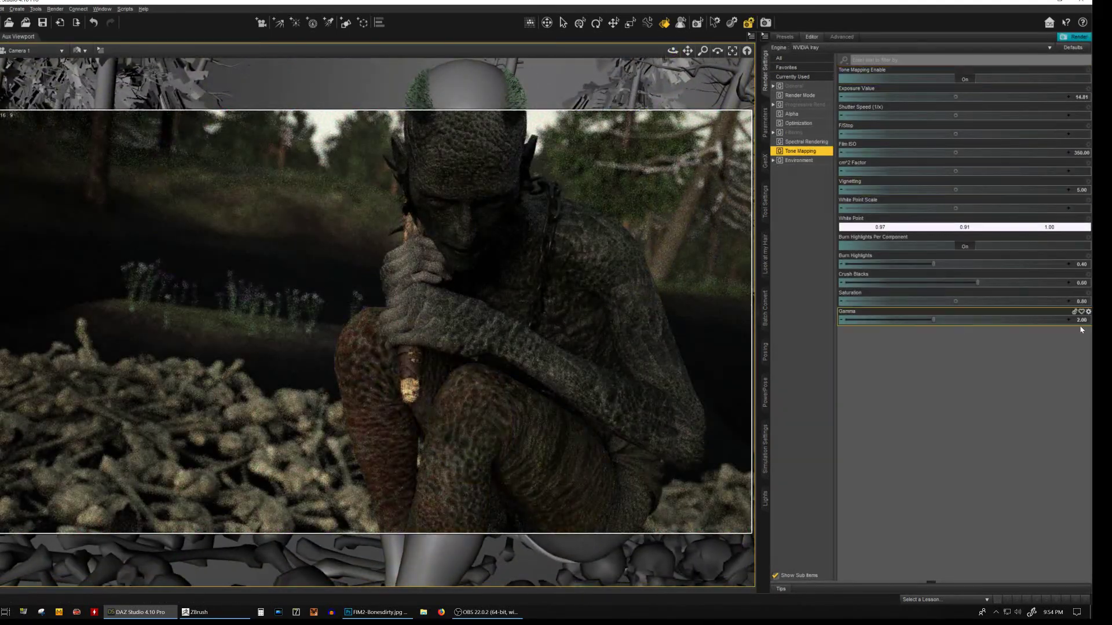
left_click_drag(1081, 330, 1086, 312)
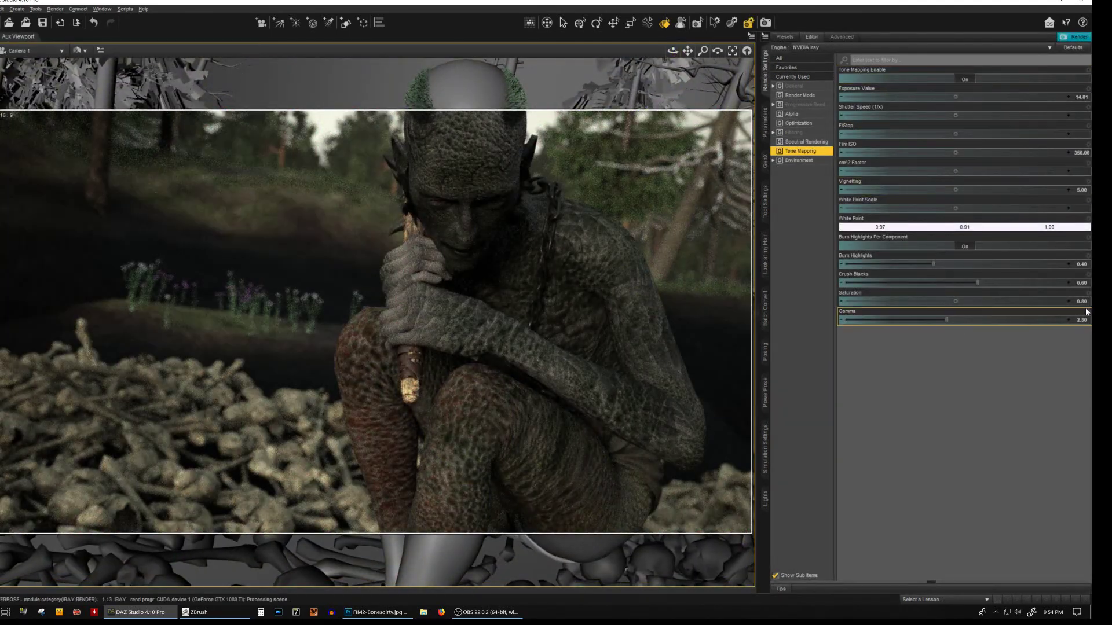
type(".15")
key("Return")
Switch the viewport to a textured preview and start saving the scene with File > Save As
left_click(80, 54)
left_click(104, 139)
left_click(464, 231)
left_click(765, 122)
left_click(926, 58)
left_click(931, 77)
left_click(765, 69)
left_click(86, 69)
left_click_drag(507, 148, 506, 309)
type("Bone Eater")
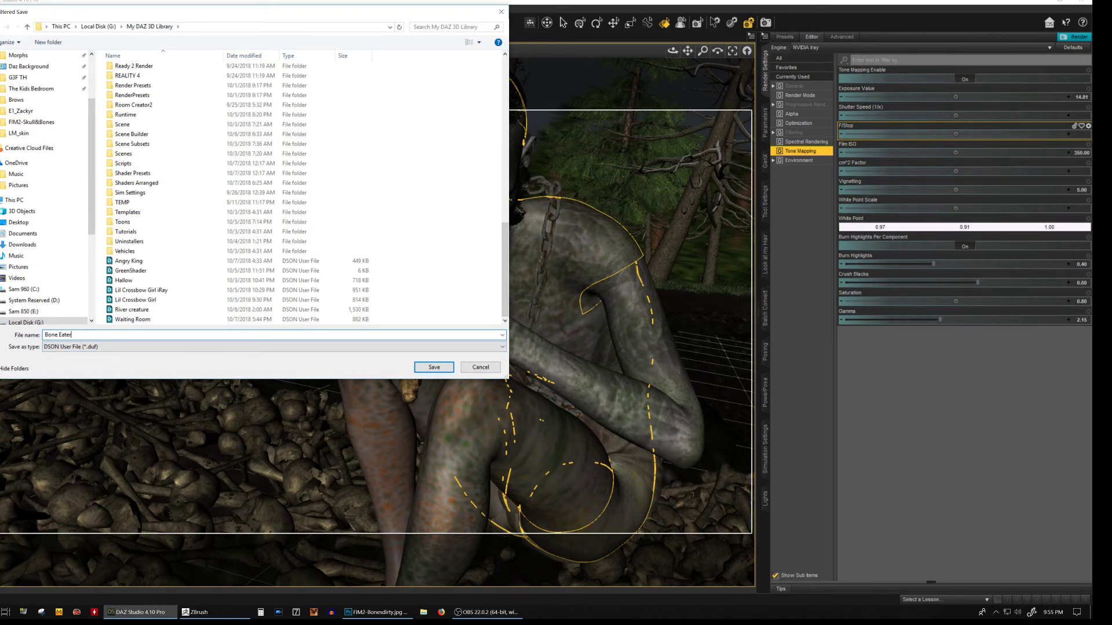
Save the scene as Bone Eater and deselect the figure
key("Return")
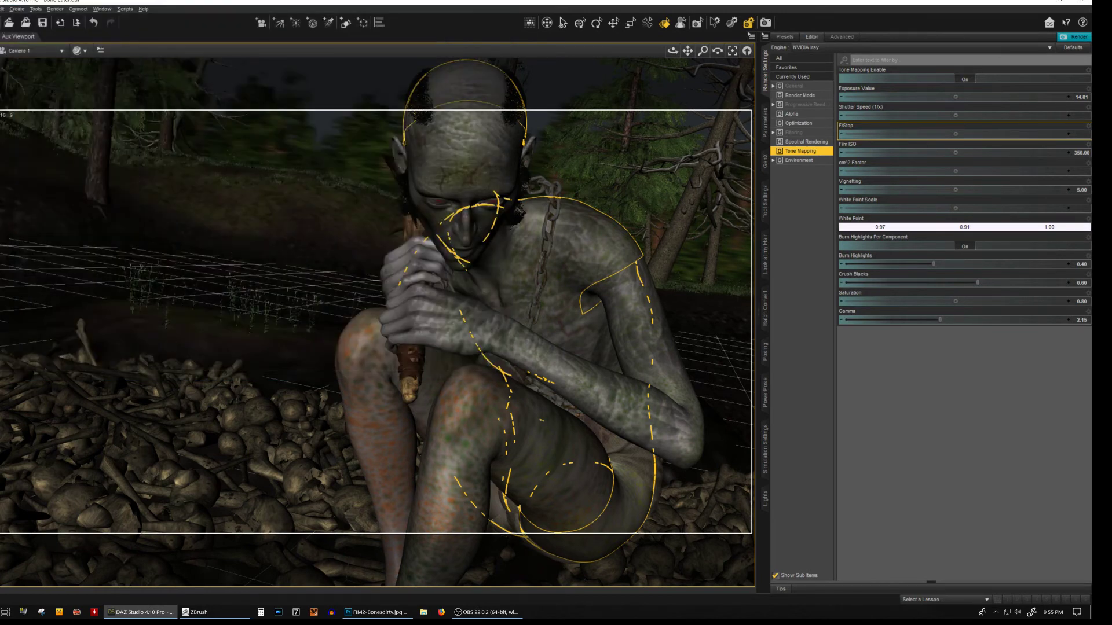
left_click(564, 26)
left_click(541, 76)
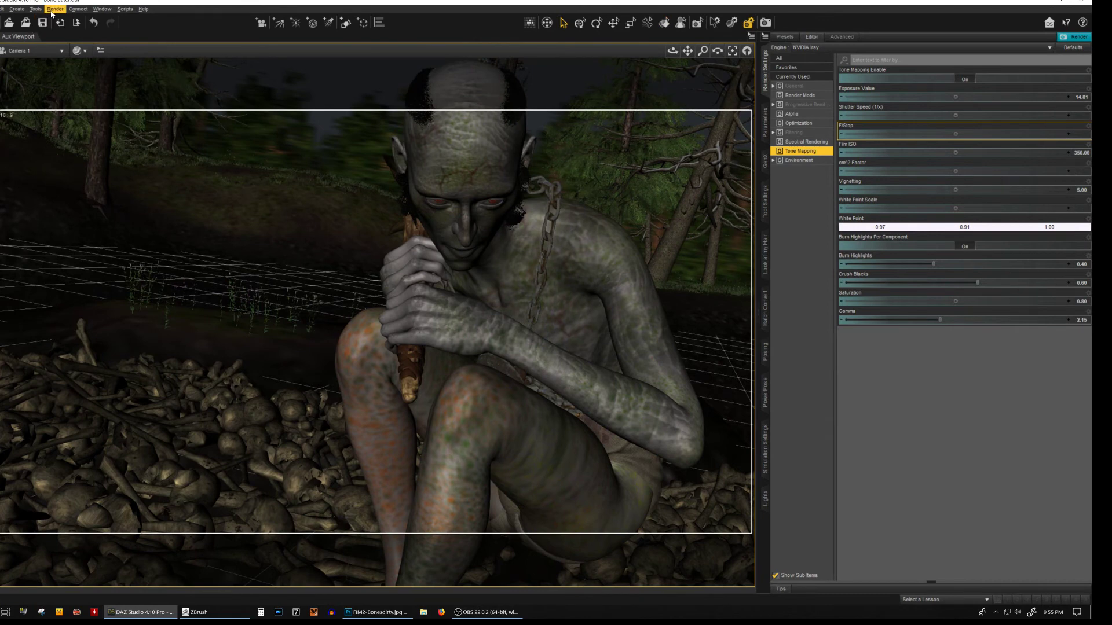
Set progressive rendering update interval to 125 and maximum samples to 15000
left_click(801, 87)
key("Down")
key("Down")
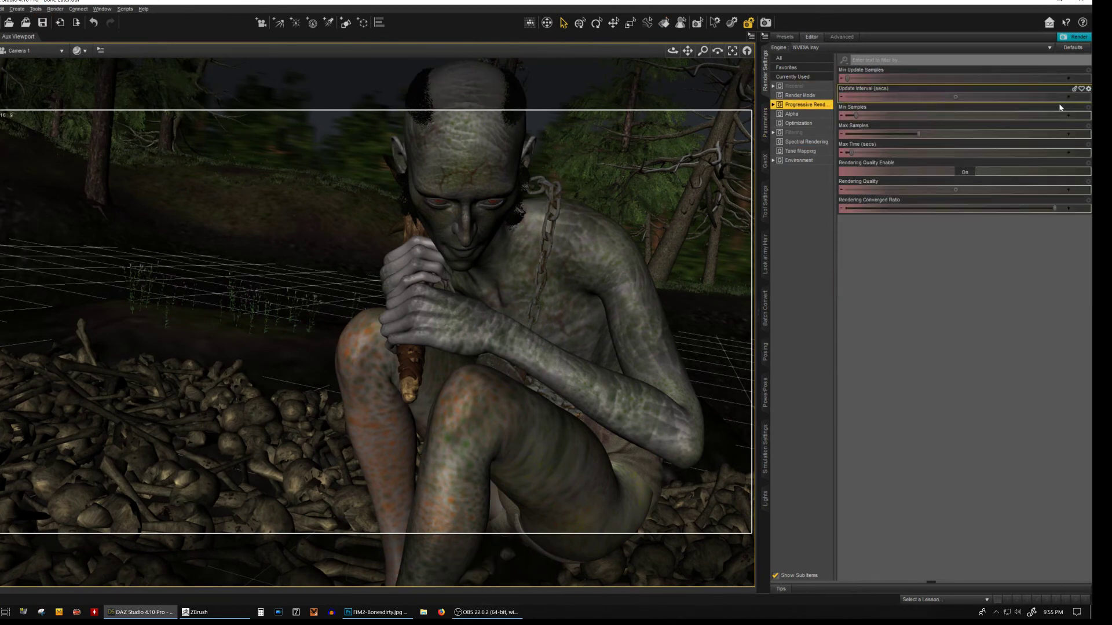
key("Return")
left_click(964, 190)
left_click(964, 97)
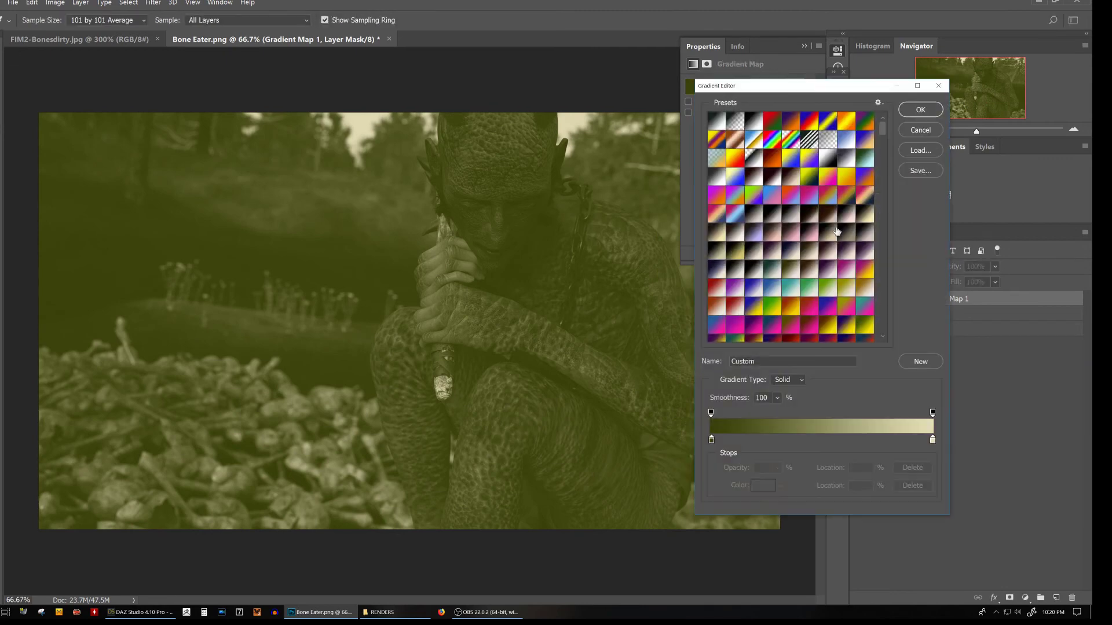
Edit Gradient Map 1 with a black dark-end stop and a shifted yellow middle stop
double_click(711, 442)
key("Return")
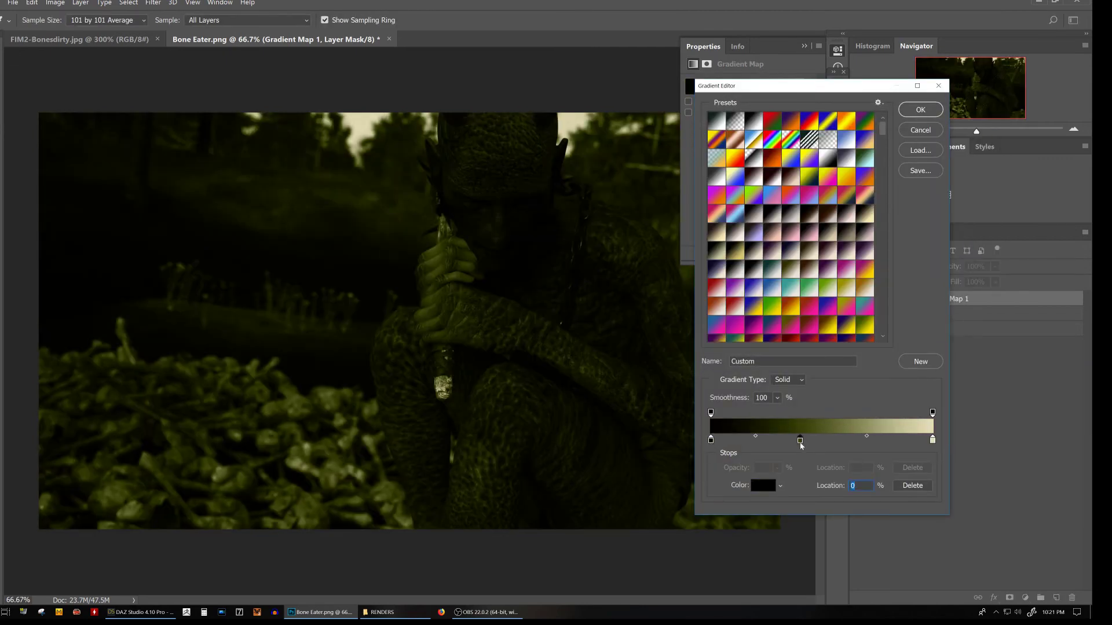
left_click_drag(802, 443, 824, 447)
double_click(711, 440)
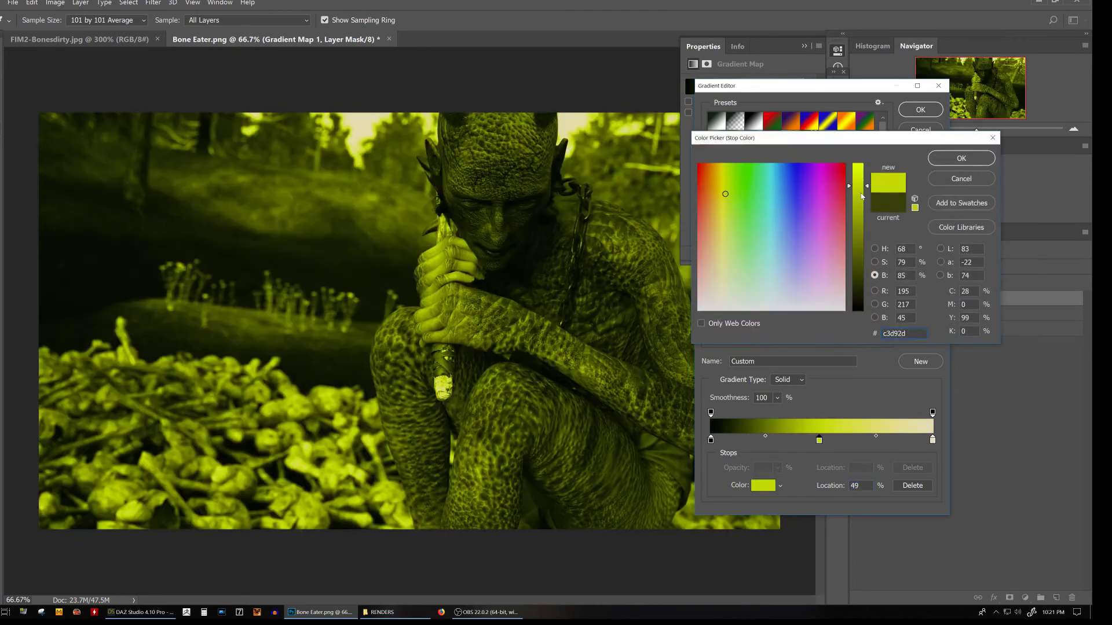
key("Return")
key("Return")
Blend Gradient Map 1 as Overlay at 15% opacity and merge it down
left_click(892, 267)
left_click(880, 382)
left_click(892, 266)
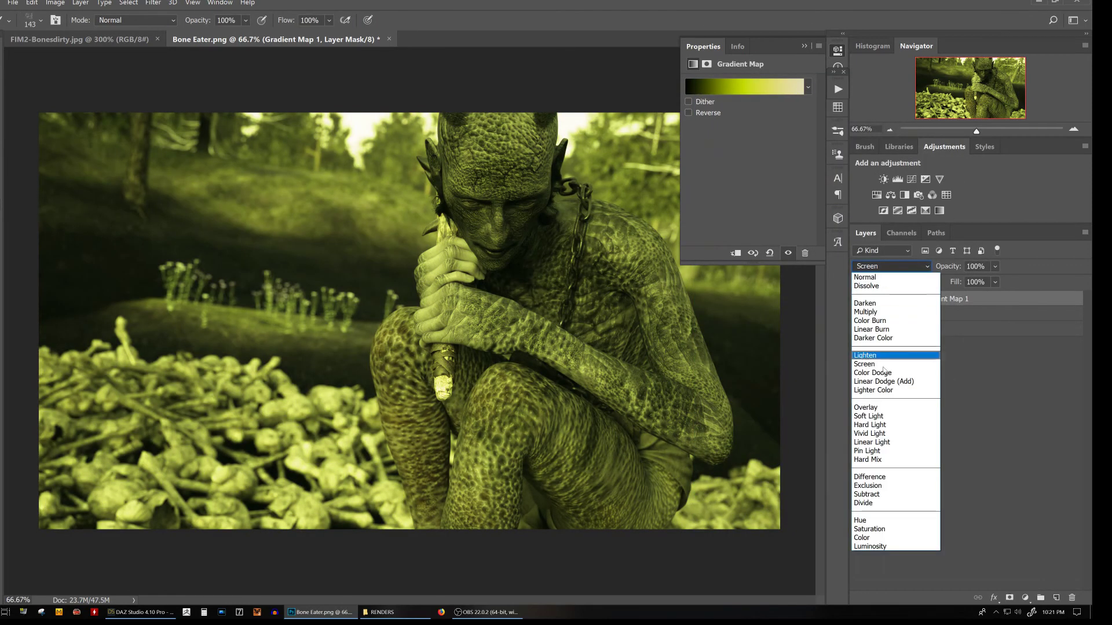
left_click(866, 407)
type("15")
key("Return")
left_click(804, 46)
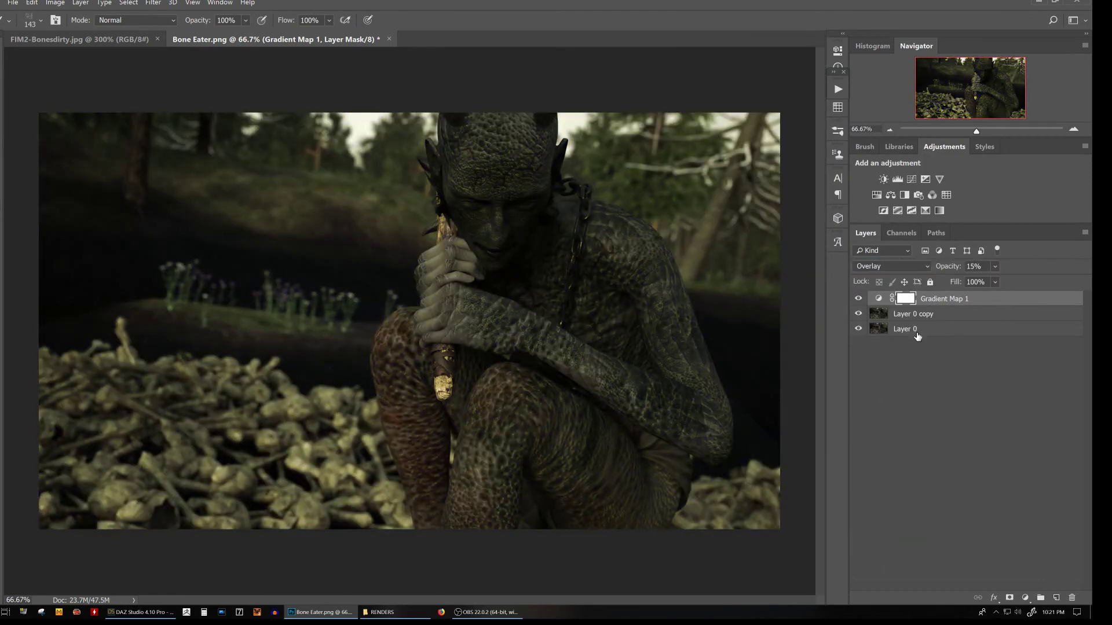
key("ctrl+e")
Apply Brightness/Contrast with brightness raised to 44
left_click(55, 2)
left_click(174, 29)
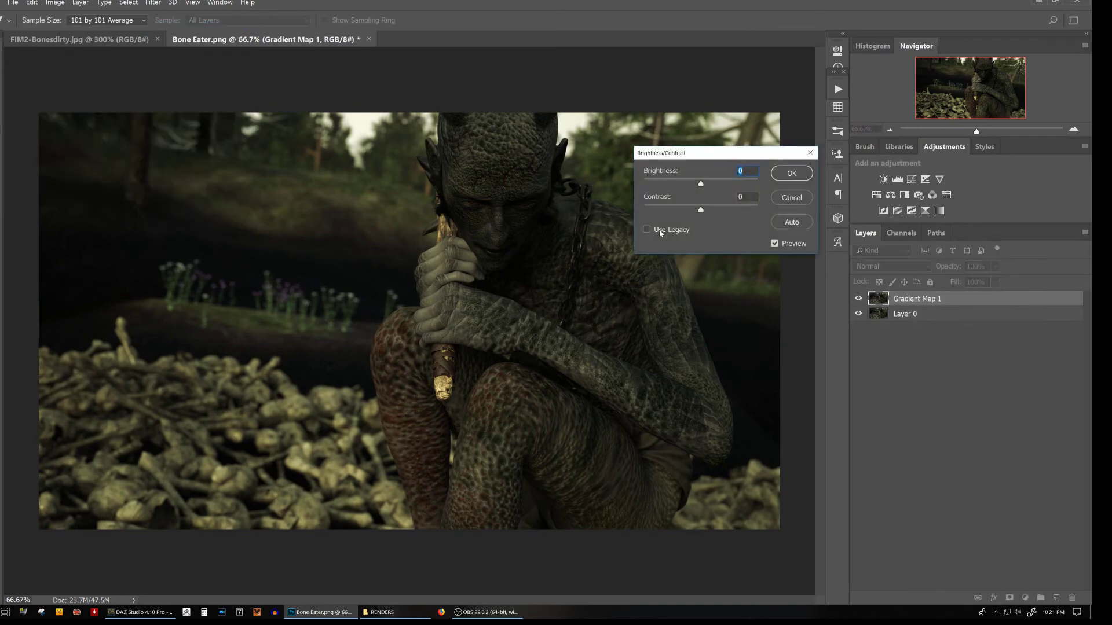
left_click_drag(701, 184, 712, 183)
left_click(792, 173)
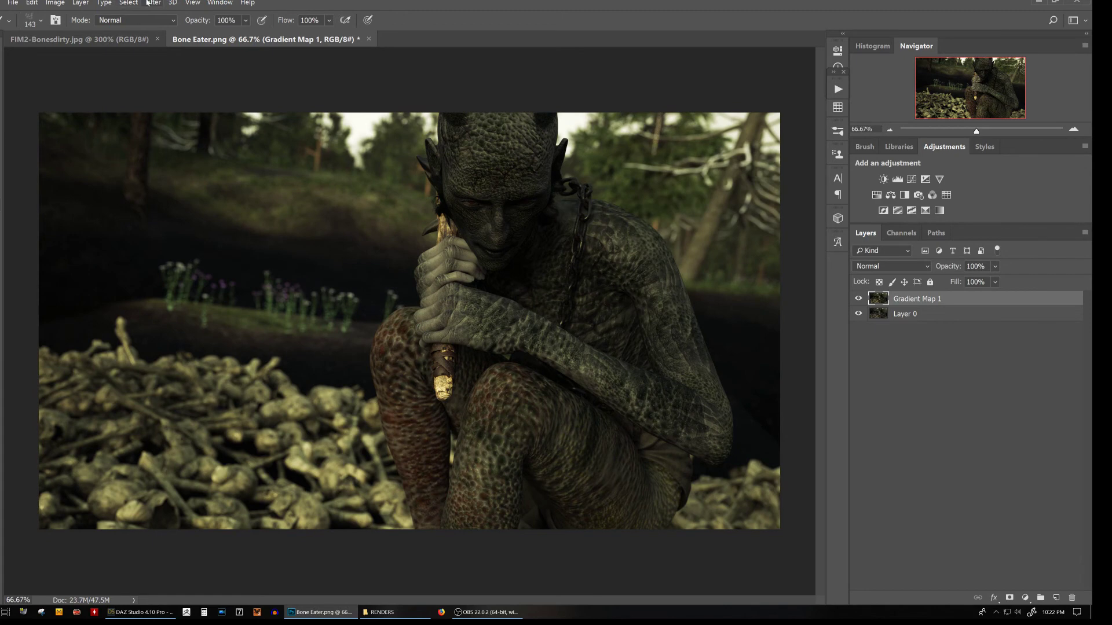
Add a second Gradient Map using a warm dark brown gradient
left_click(926, 211)
left_click(752, 88)
mouse_move(882, 122)
left_mouse_down()
mouse_move(883, 292)
mouse_move(883, 174)
left_mouse_up()
left_click(735, 301)
left_click(921, 109)
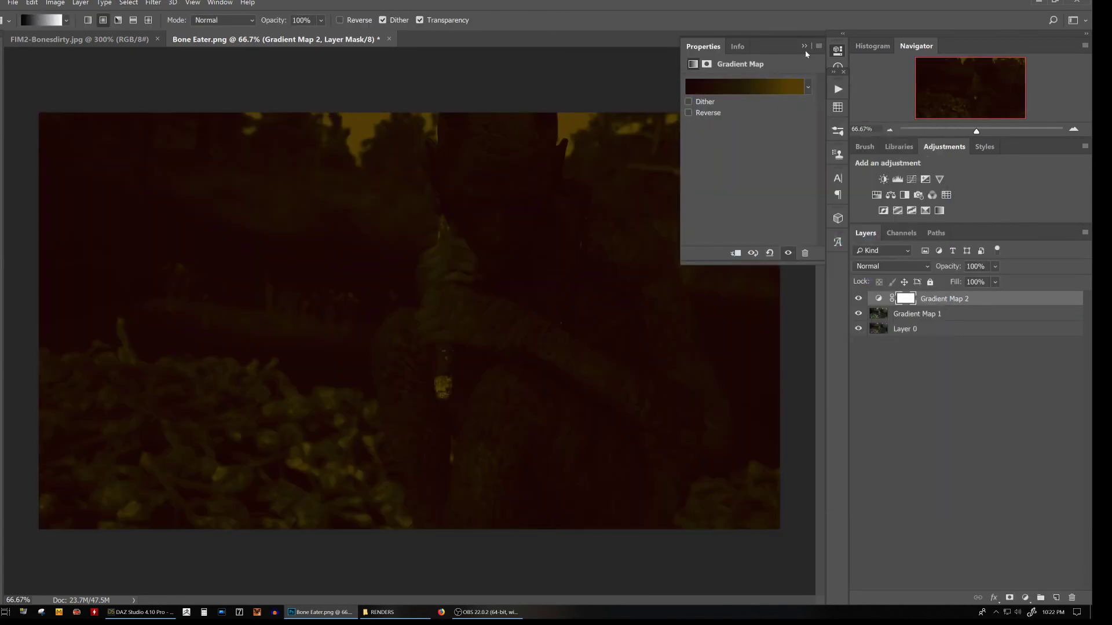
Fade the brown grade with a lower-right to upper-left mask gradient at 30% opacity
key("z")
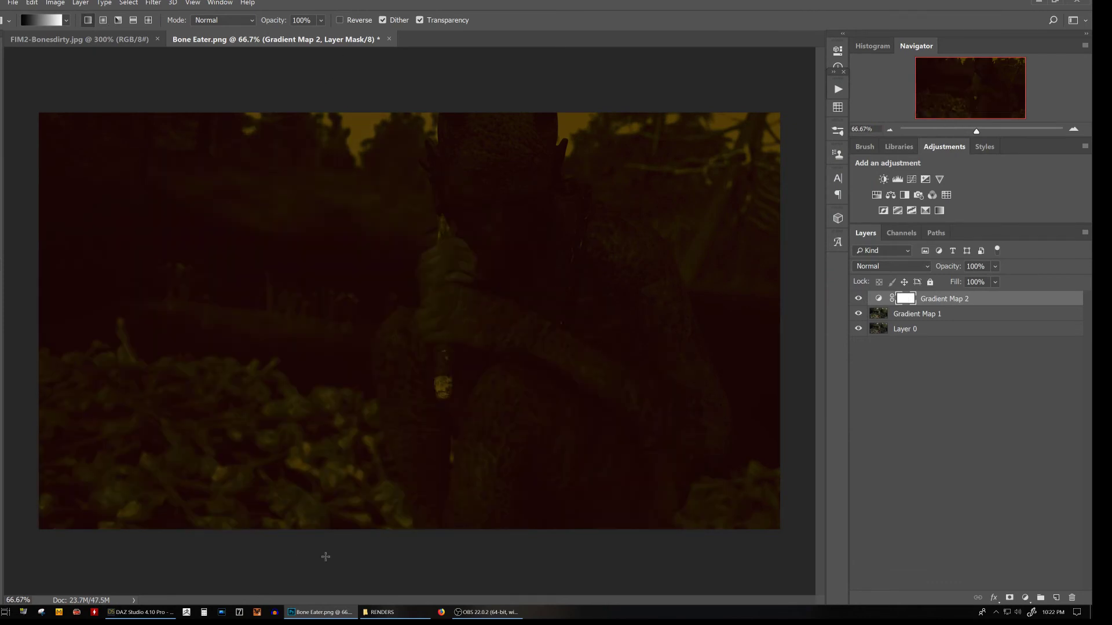
left_click(288, 352, "alt")
key("g")
left_click_drag(20, 261, 571, 486)
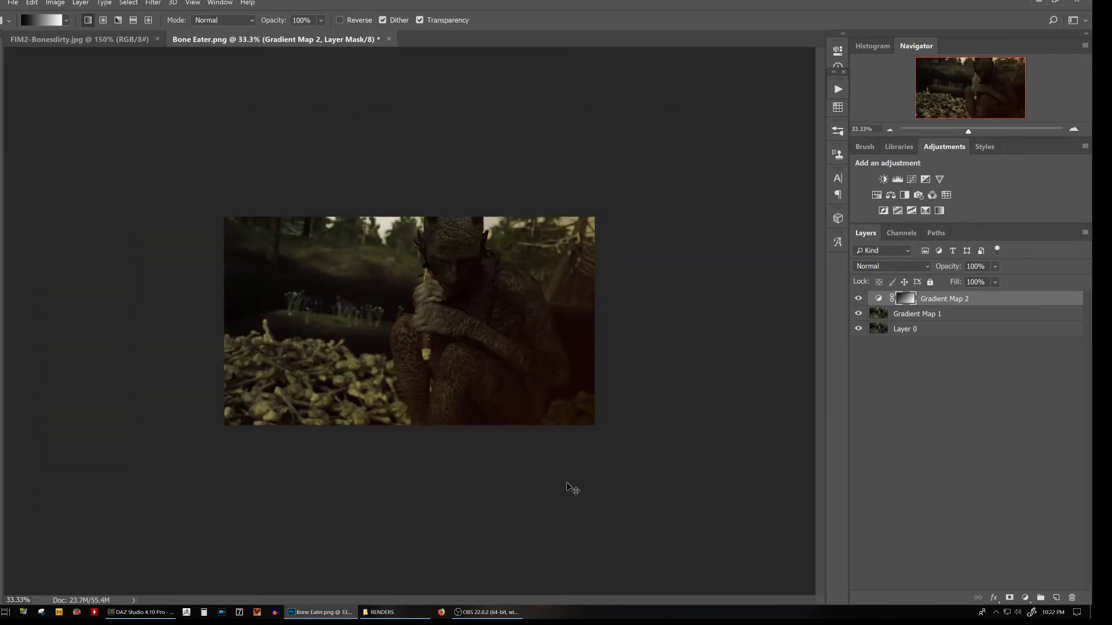
left_click_drag(574, 397, 186, 200)
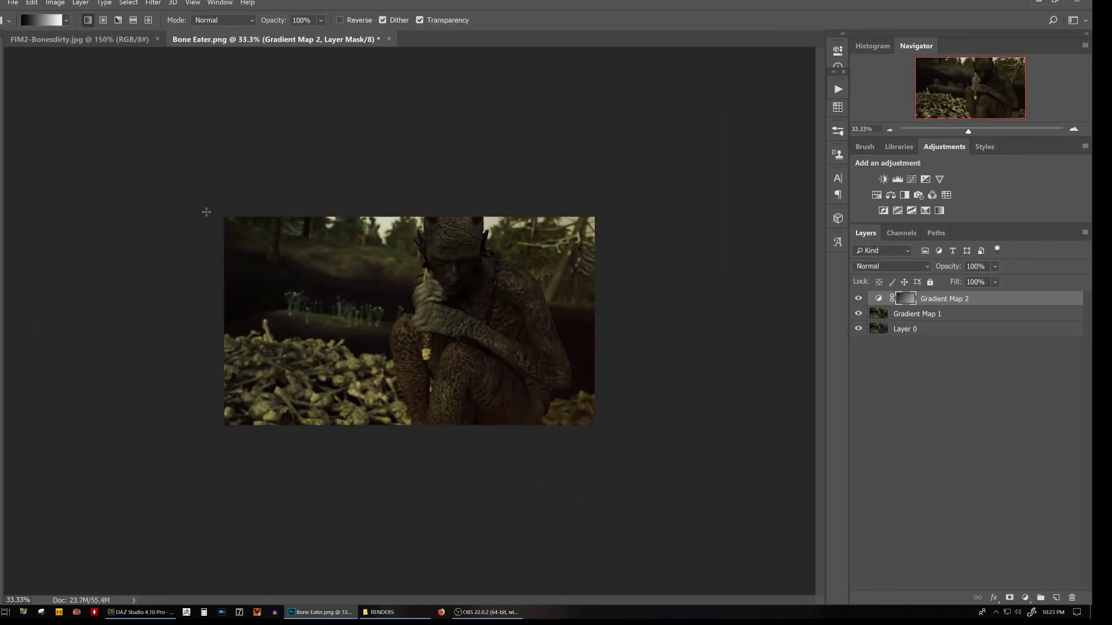
type("3")
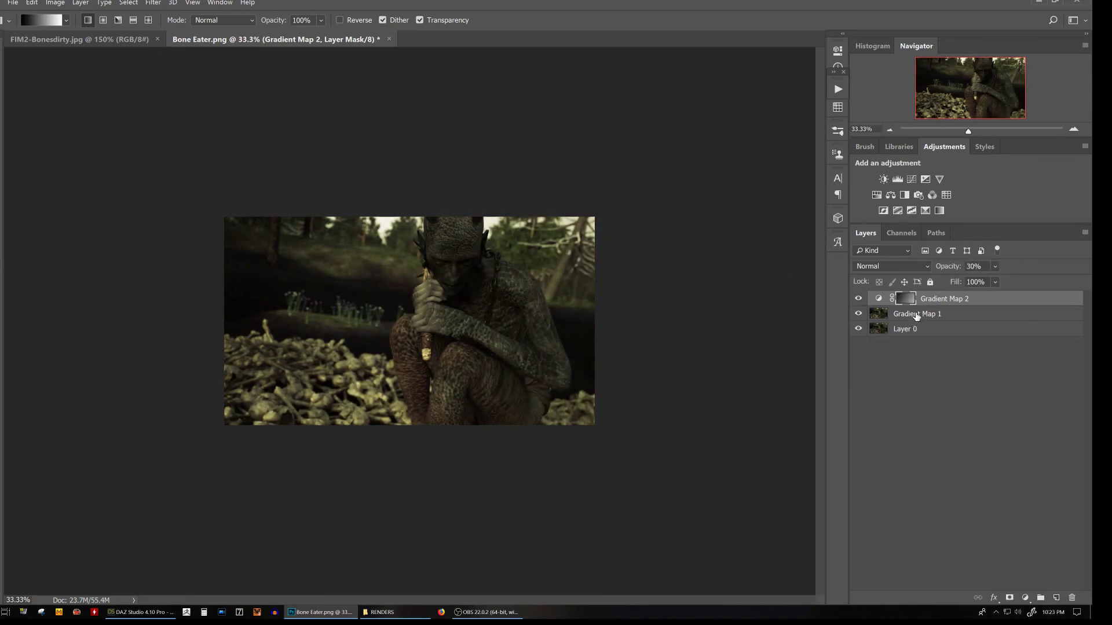
left_click(916, 316)
Flatten the layers into one and zoom the image in slightly
key("ctrl+e")
key("ctrl+plus")
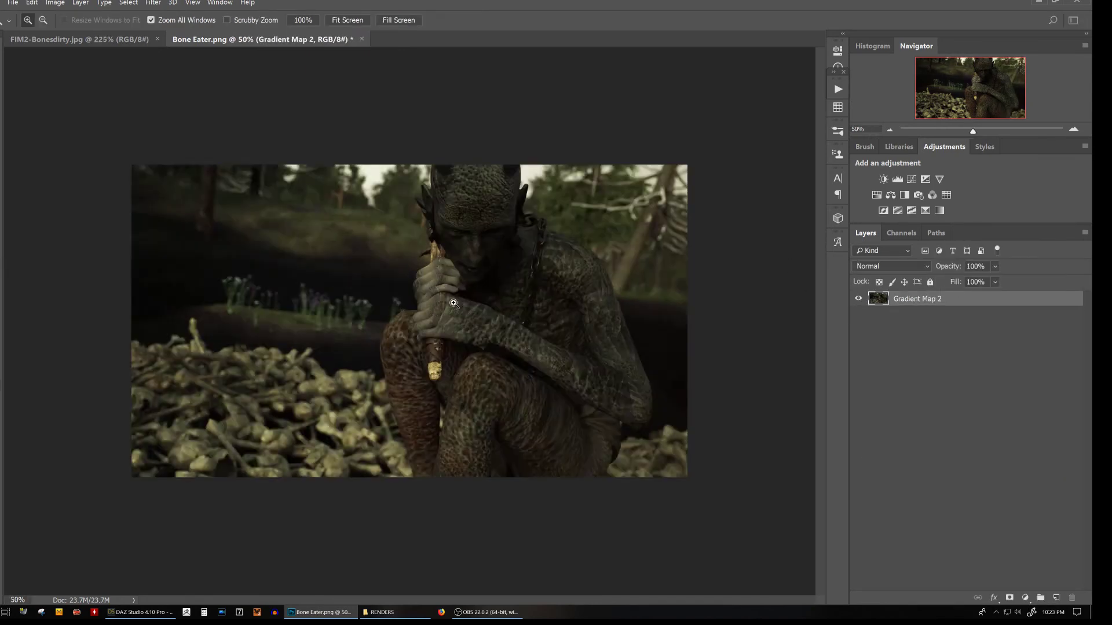
key("ctrl+plus")
key("Return")
left_click(153, 3)
Apply the Texture > Grain filter (Intensity 10, Contrast 47) and delete the Gradient Map 2 layer
left_click(166, 38)
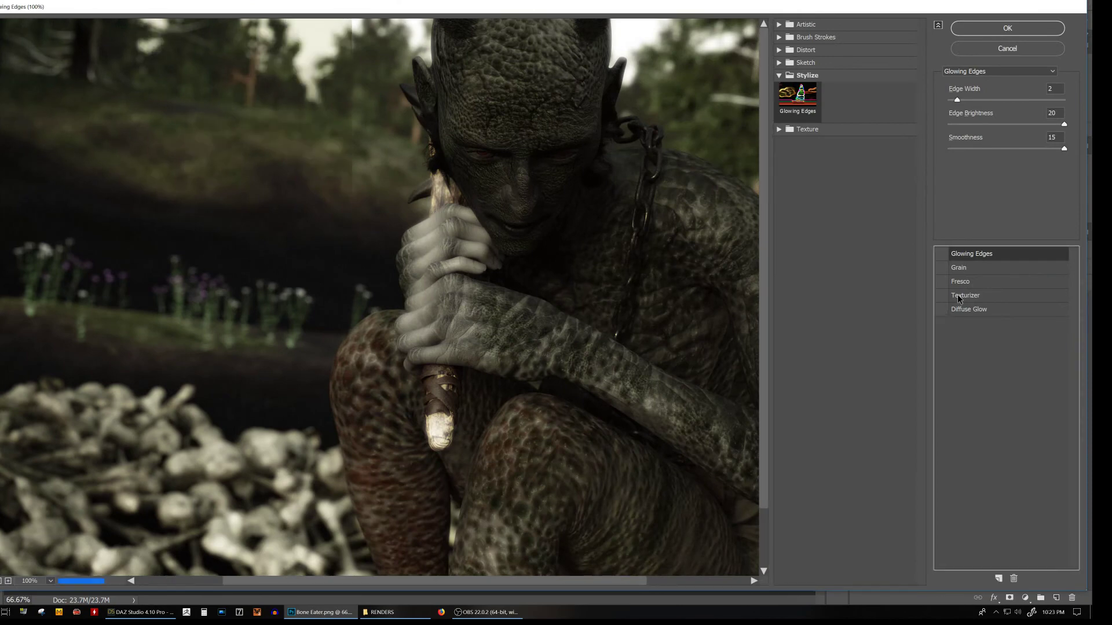
left_click(959, 268)
left_click(996, 139)
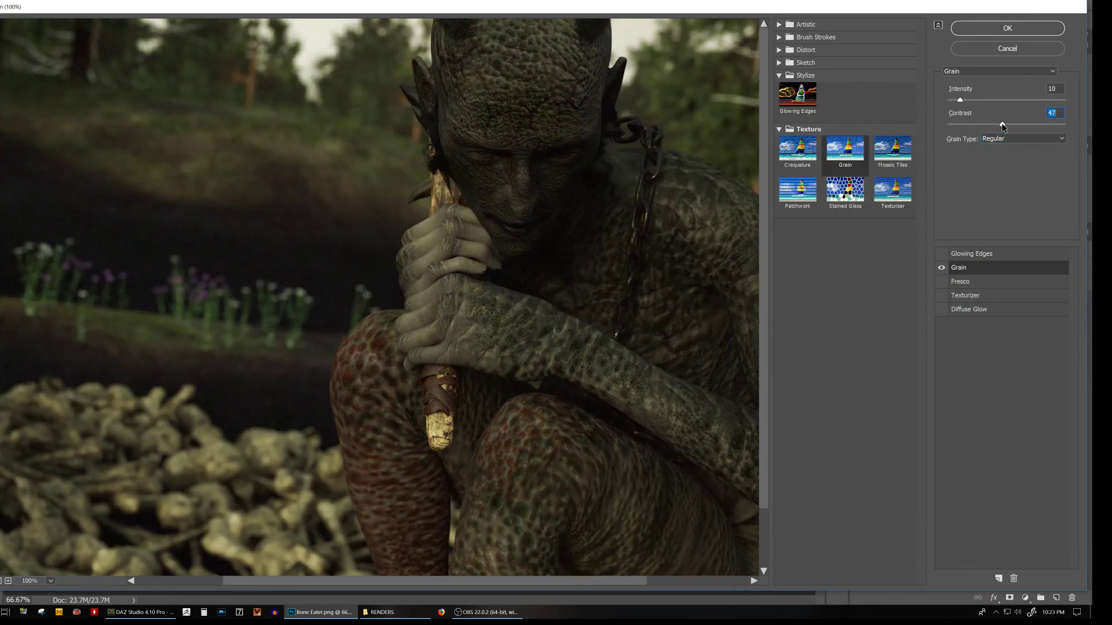
left_click(996, 32)
right_click(909, 313)
left_click(938, 302)
Zoom in on the creature's face and choose a brush preset and size
left_click(502, 221)
scroll(409, 331, "down", 2, "alt")
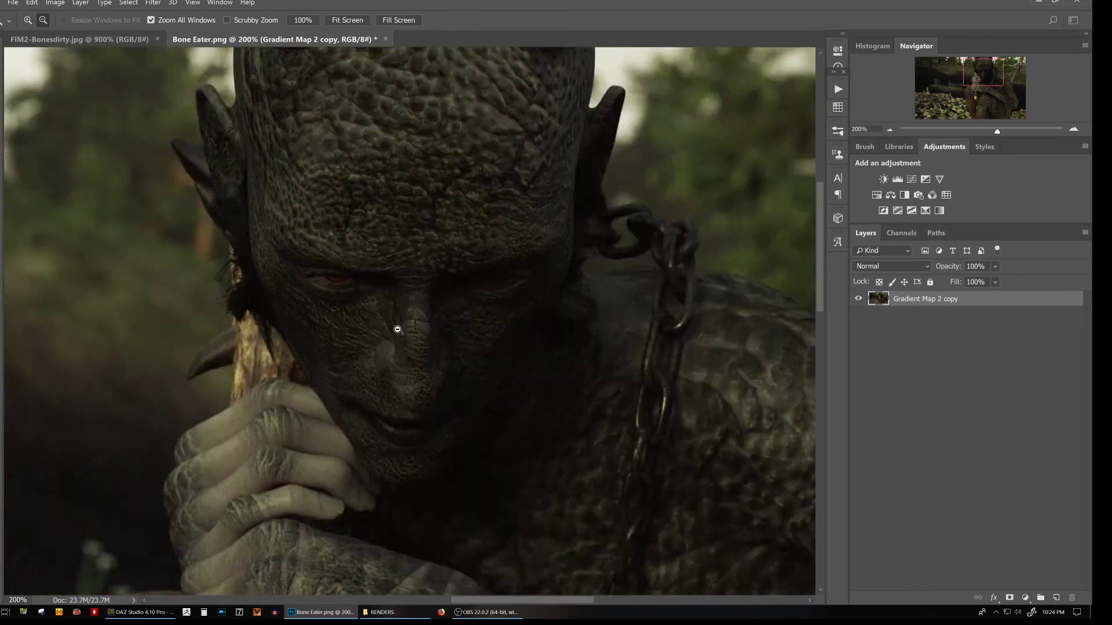
scroll(398, 325, "down", 2, "alt")
scroll(478, 334, "up", 3, "alt")
scroll(364, 445, "up", 2, "alt")
scroll(365, 445, "up", 1, "alt")
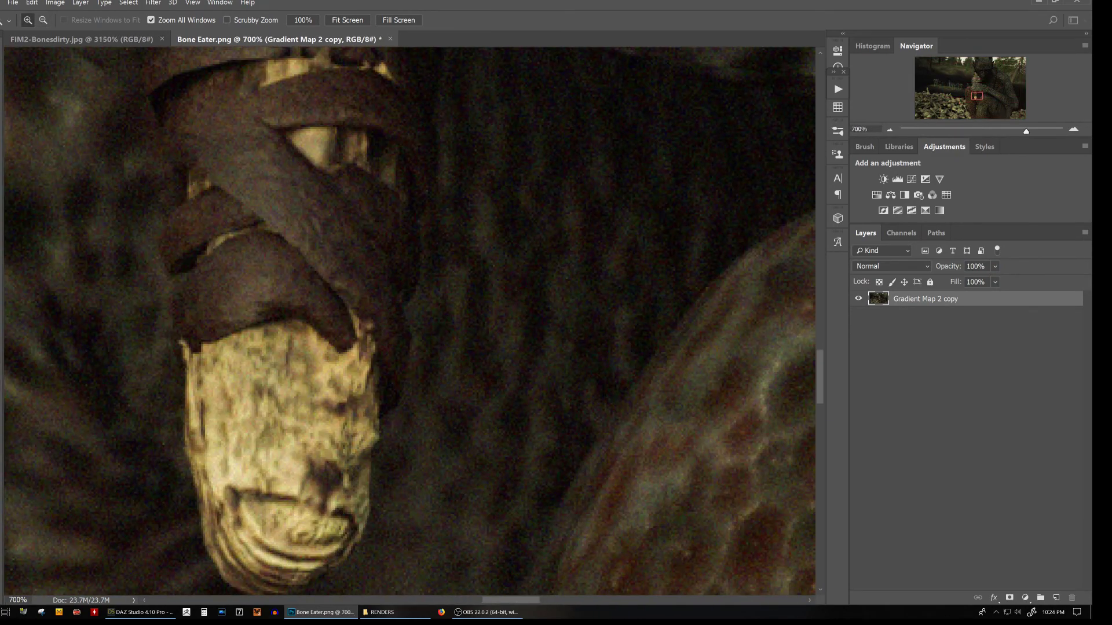
left_click(40, 20)
left_click(348, 338)
right_click(346, 345)
key("Escape")
right_click(119, 157, "alt")
key("Escape")
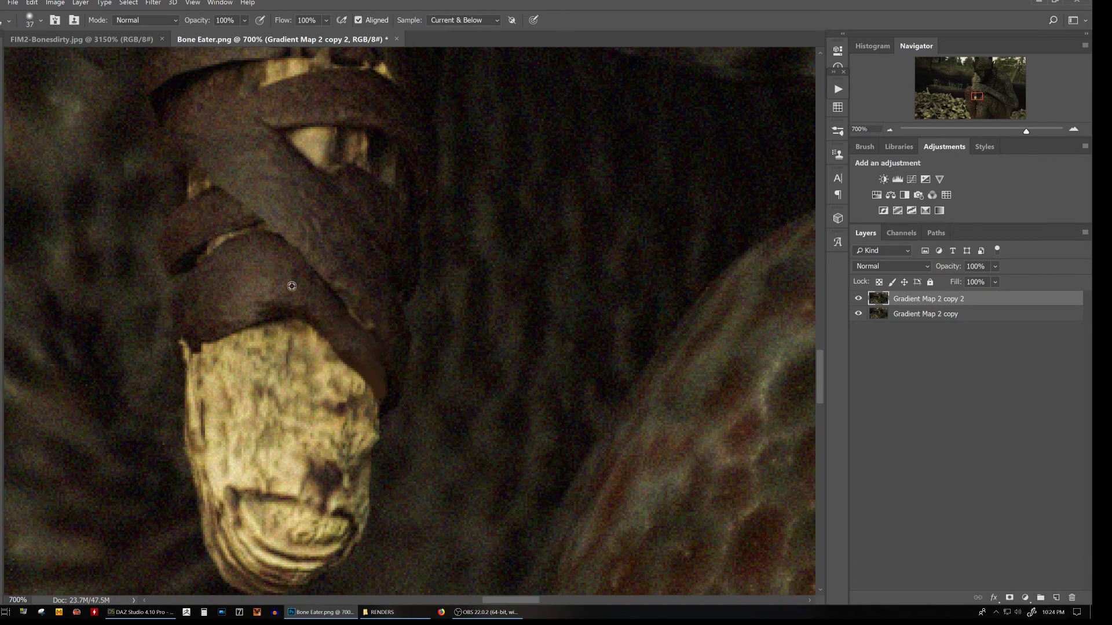
Set the Eraser to about 22 px, zoom out, and delete the Gradient Map 2 copy layer
key("e")
right_click_drag(441, 342, 337, 360, "alt")
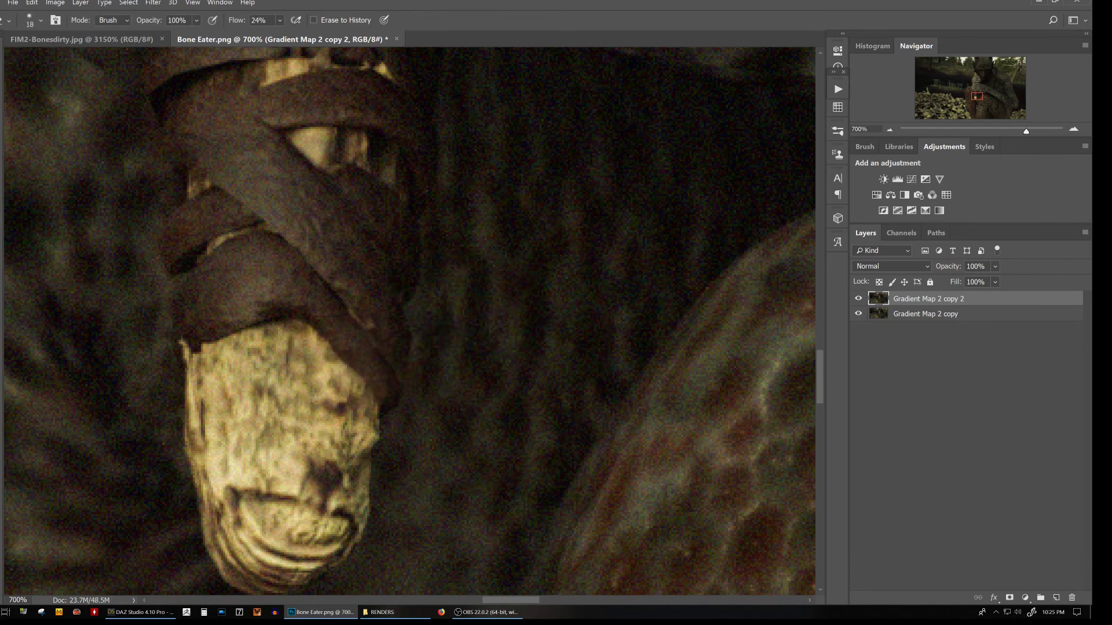
key("z")
scroll(434, 323, "down", 7, "alt")
scroll(475, 403, "up", 8, "alt")
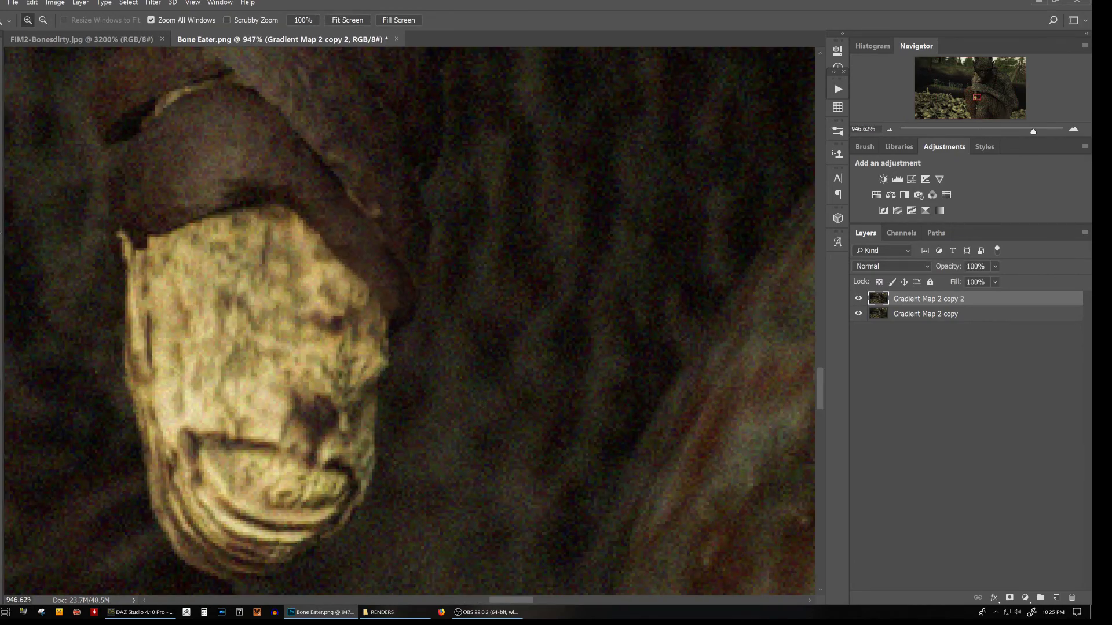
left_click(34, 20)
key("Escape")
key("z")
scroll(434, 319, "down", 7, "alt")
left_click_drag(916, 326, 464, 239)
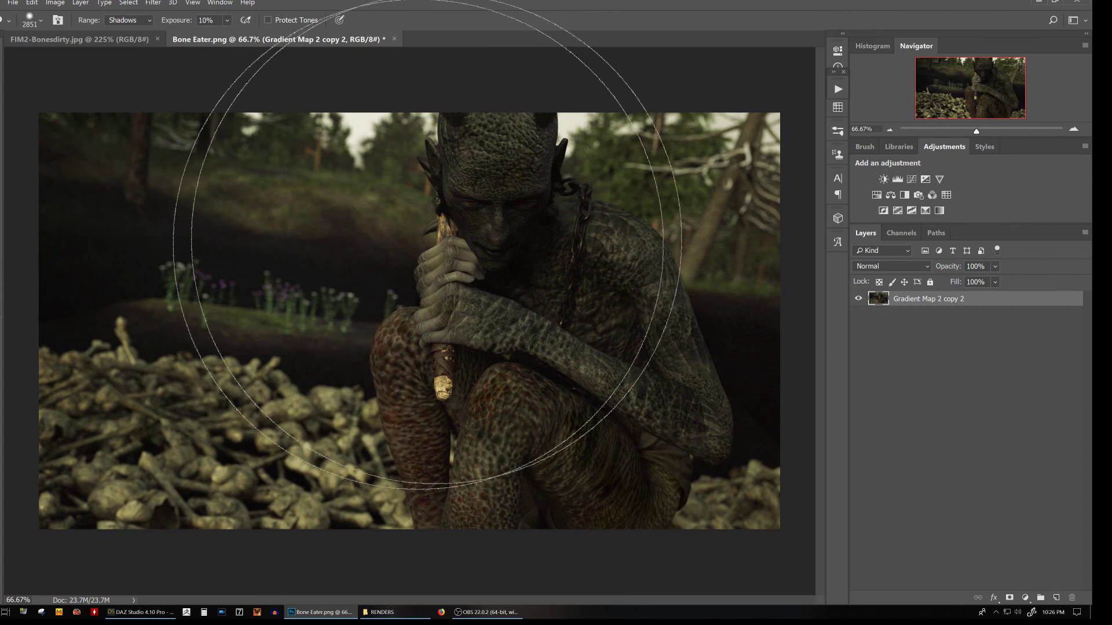
Add an inverted duplicate of the render layer at 5% opacity
key("z")
left_click(104, 380, "alt")
right_click(921, 299)
left_click(950, 272)
key("Return")
key("ctrl+i")
key("0")
key("5")
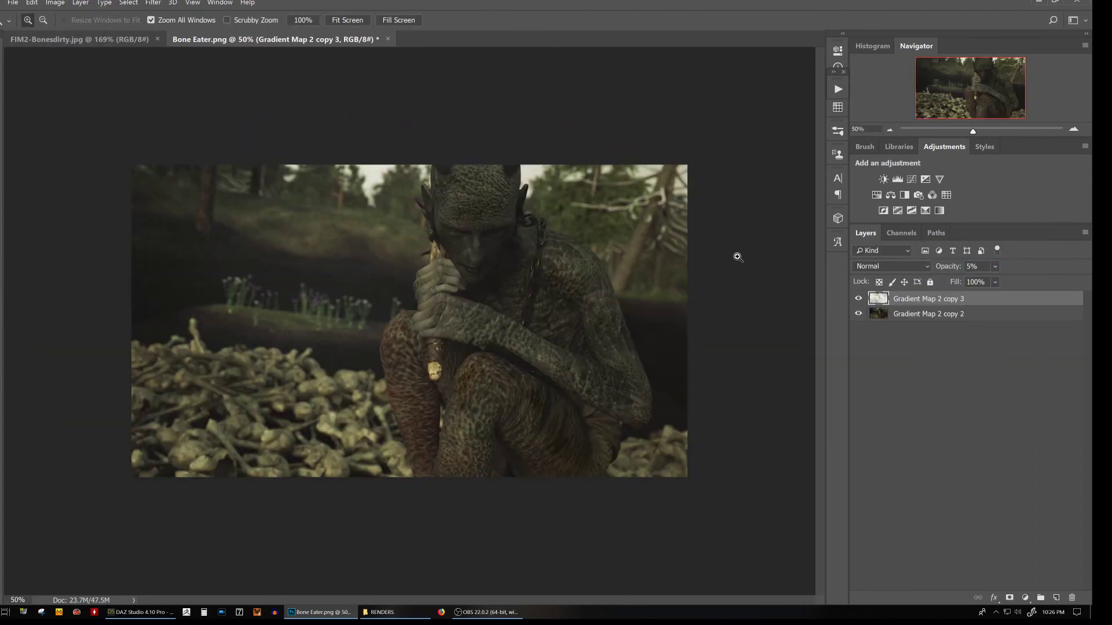
Check the creature's face up close, then merge the inverted layer down
left_click(153, 3)
left_click(493, 262)
triple_click(493, 262)
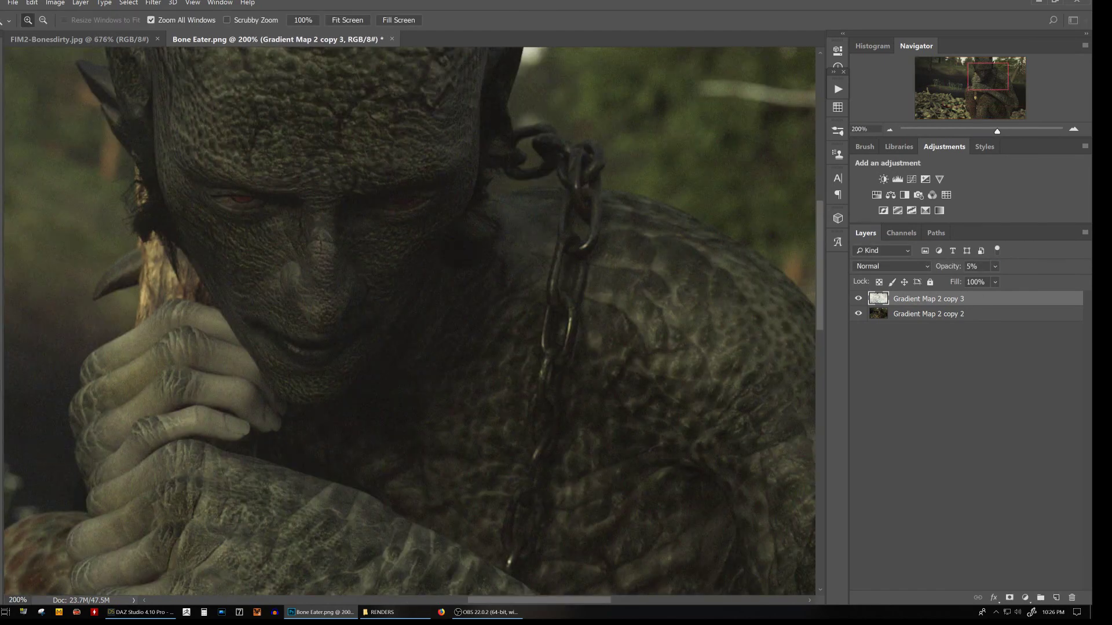
triple_click(260, 310, "alt")
right_click(921, 299)
left_click(949, 492)
Glance at Brightness/Contrast without changing it, then review the face and whole image
left_click(55, 2)
left_click(168, 30)
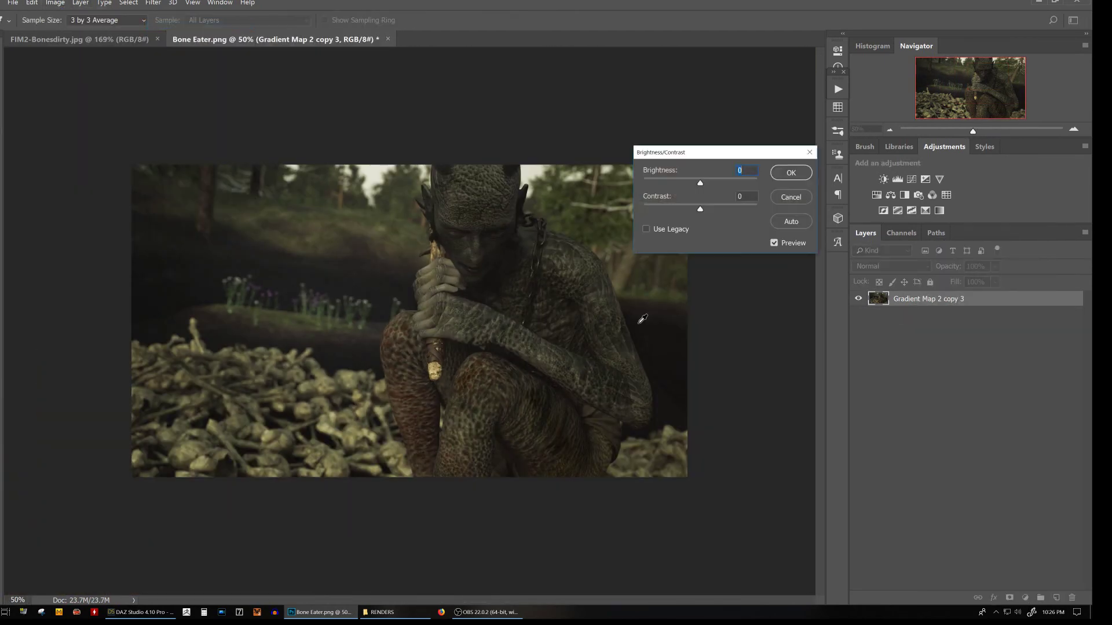
key("Escape")
triple_click(521, 243)
triple_click(350, 332, "alt")
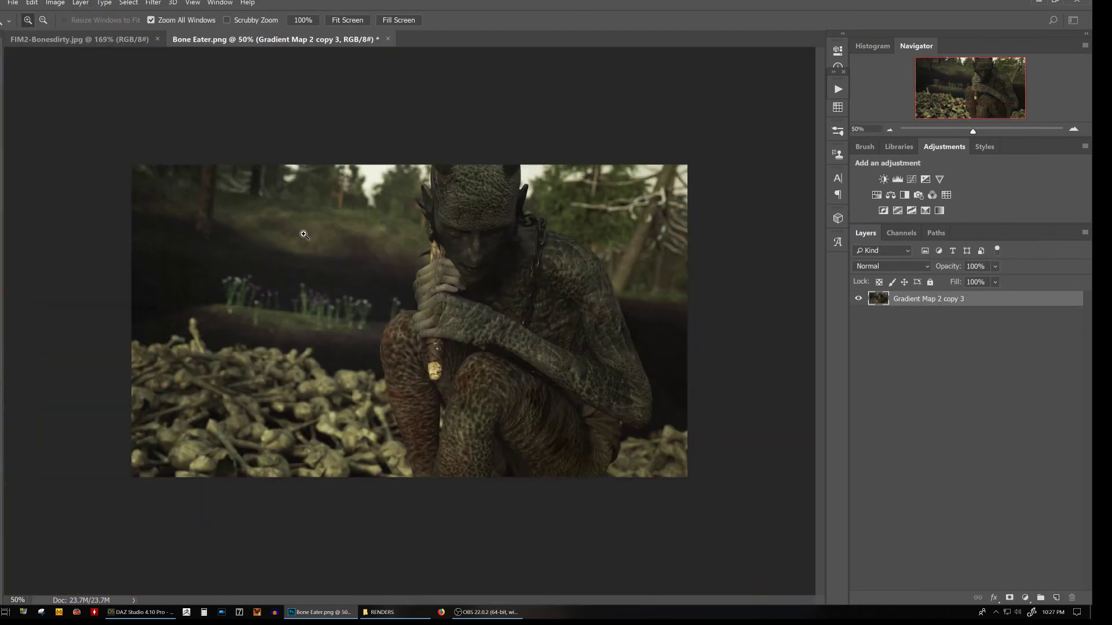
Save the flattened render as the JPEG 'Bone Eater' in RENDERS, accepting the quality settings
key("ctrl+shift+s")
left_click(232, 216)
left_click(116, 288)
left_click(354, 290)
left_click(591, 306)
left_click_drag(424, 98, 429, 154)
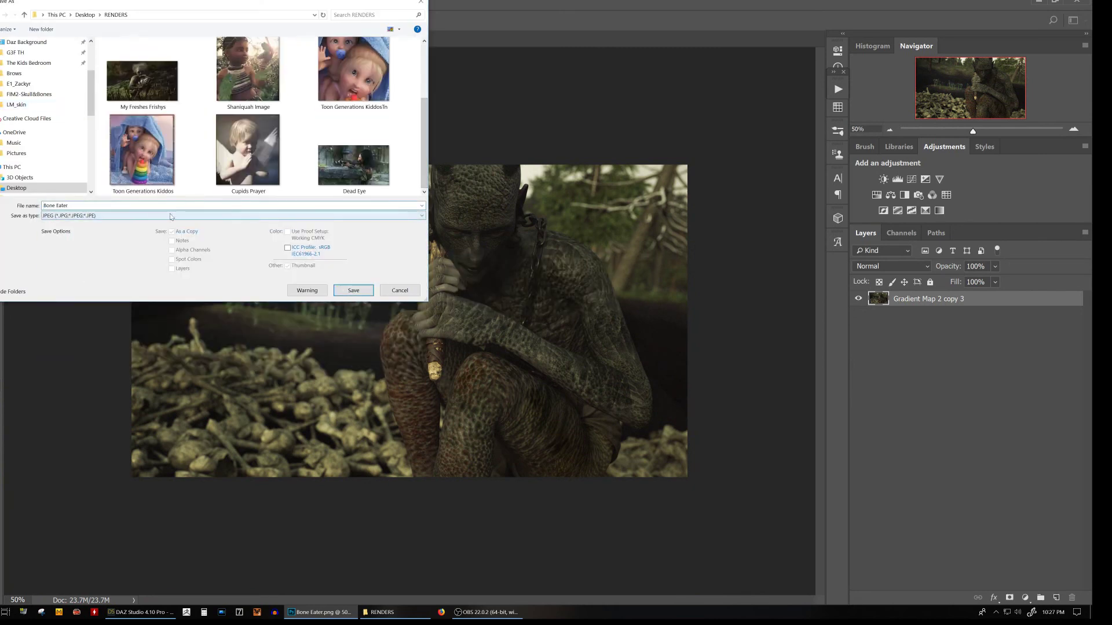
left_click(346, 293)
left_click(595, 157)
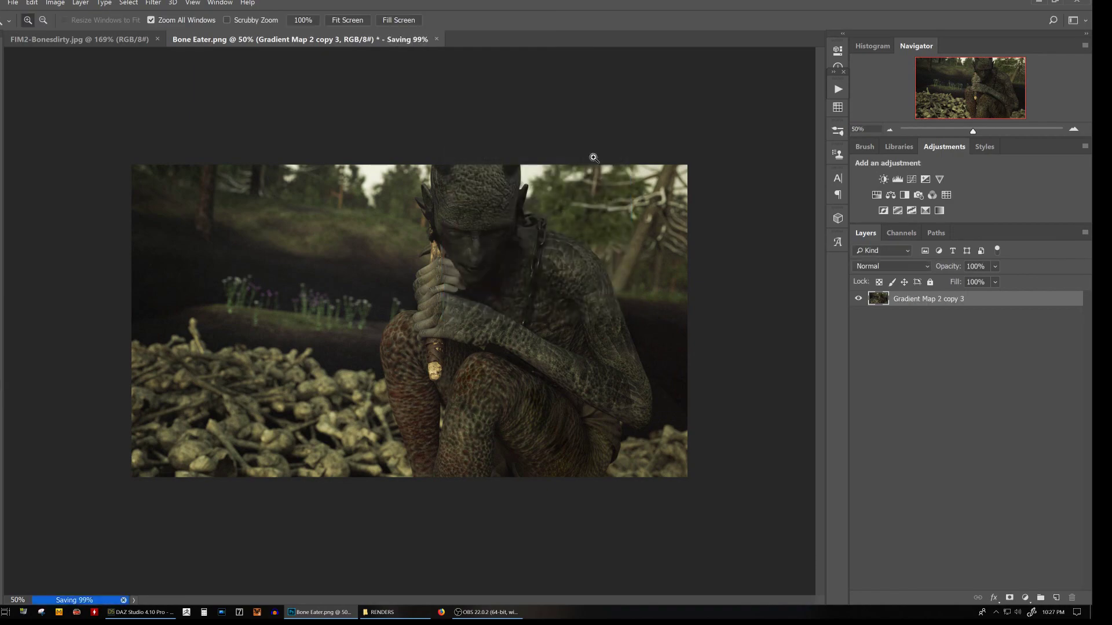
left_click(488, 614)
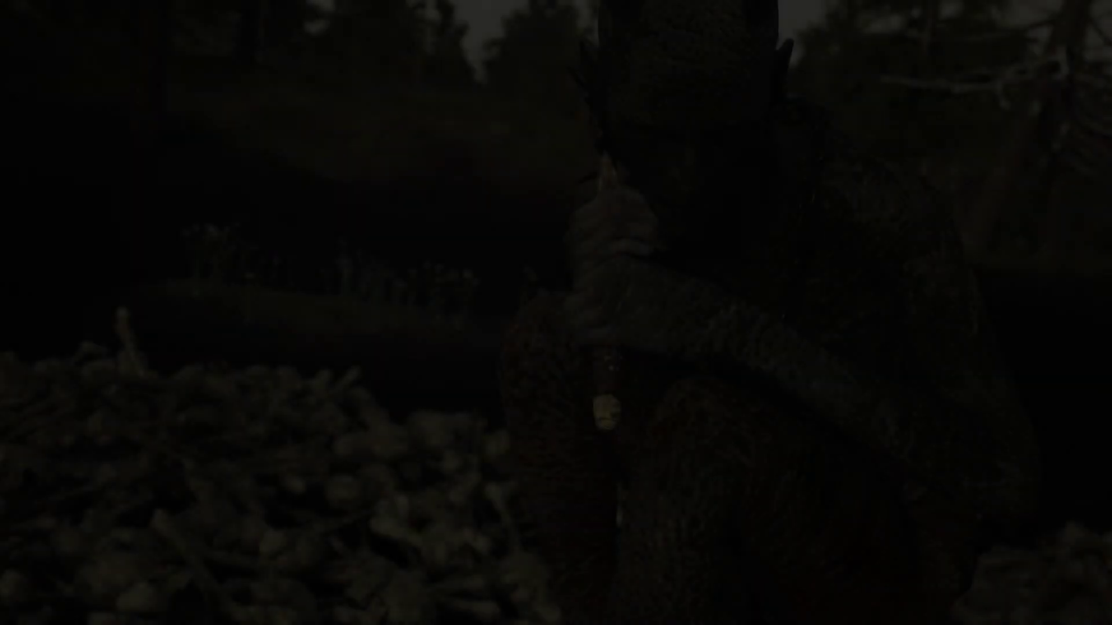